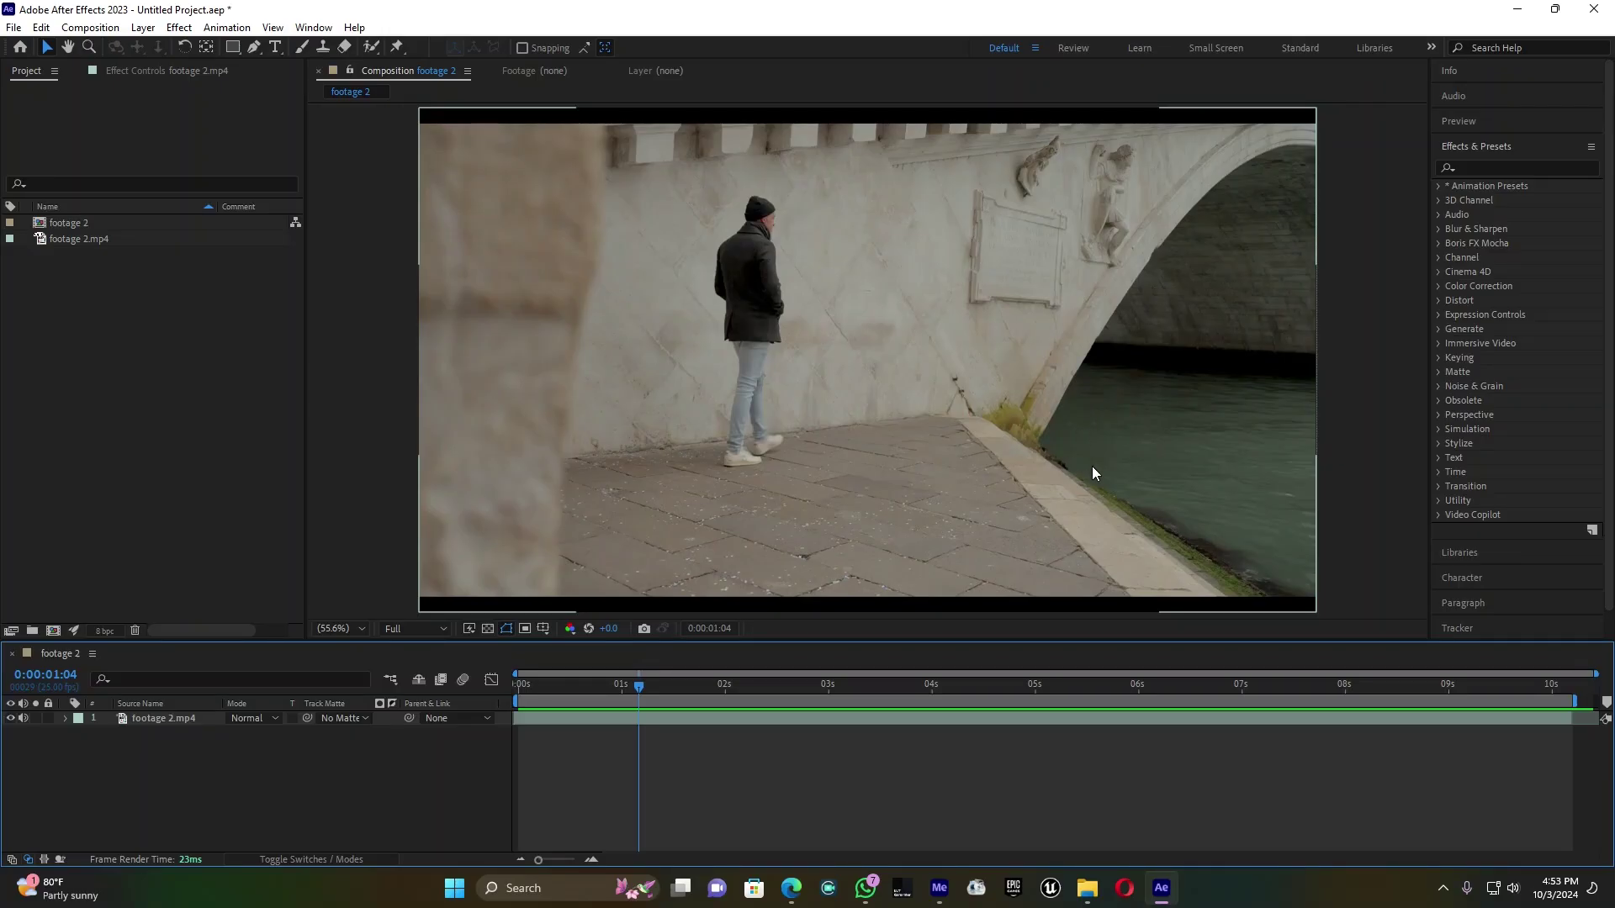
- Pre-compose the footage 2.mp4 layer as "footage", moving all attributes into the new composition
left_click_drag(649, 688, 521, 688)
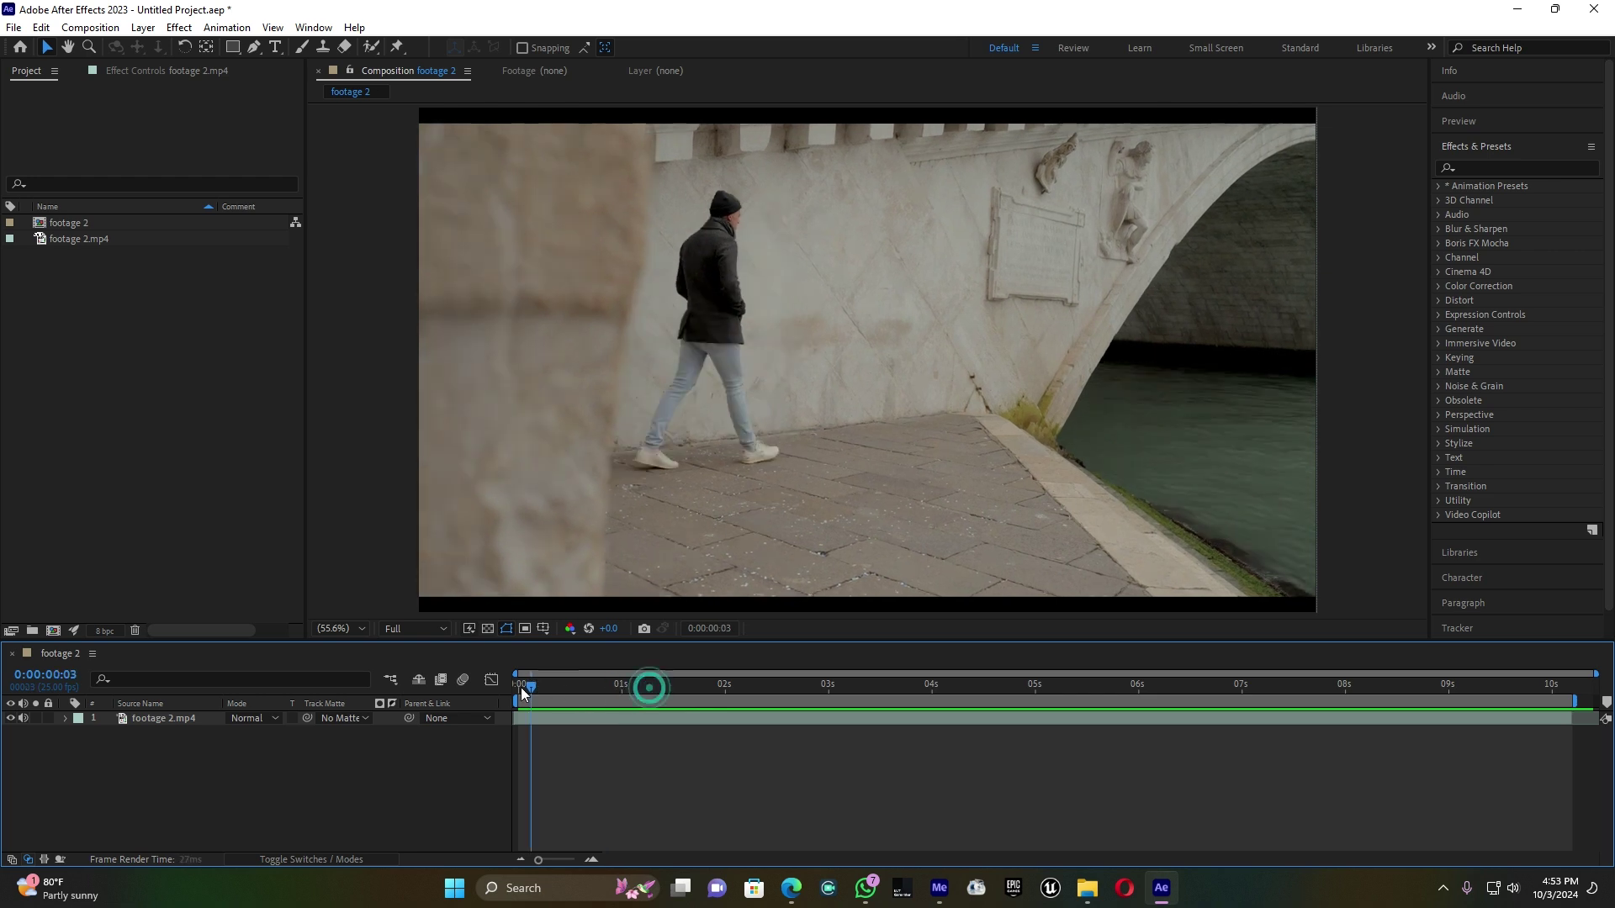
left_click(187, 719)
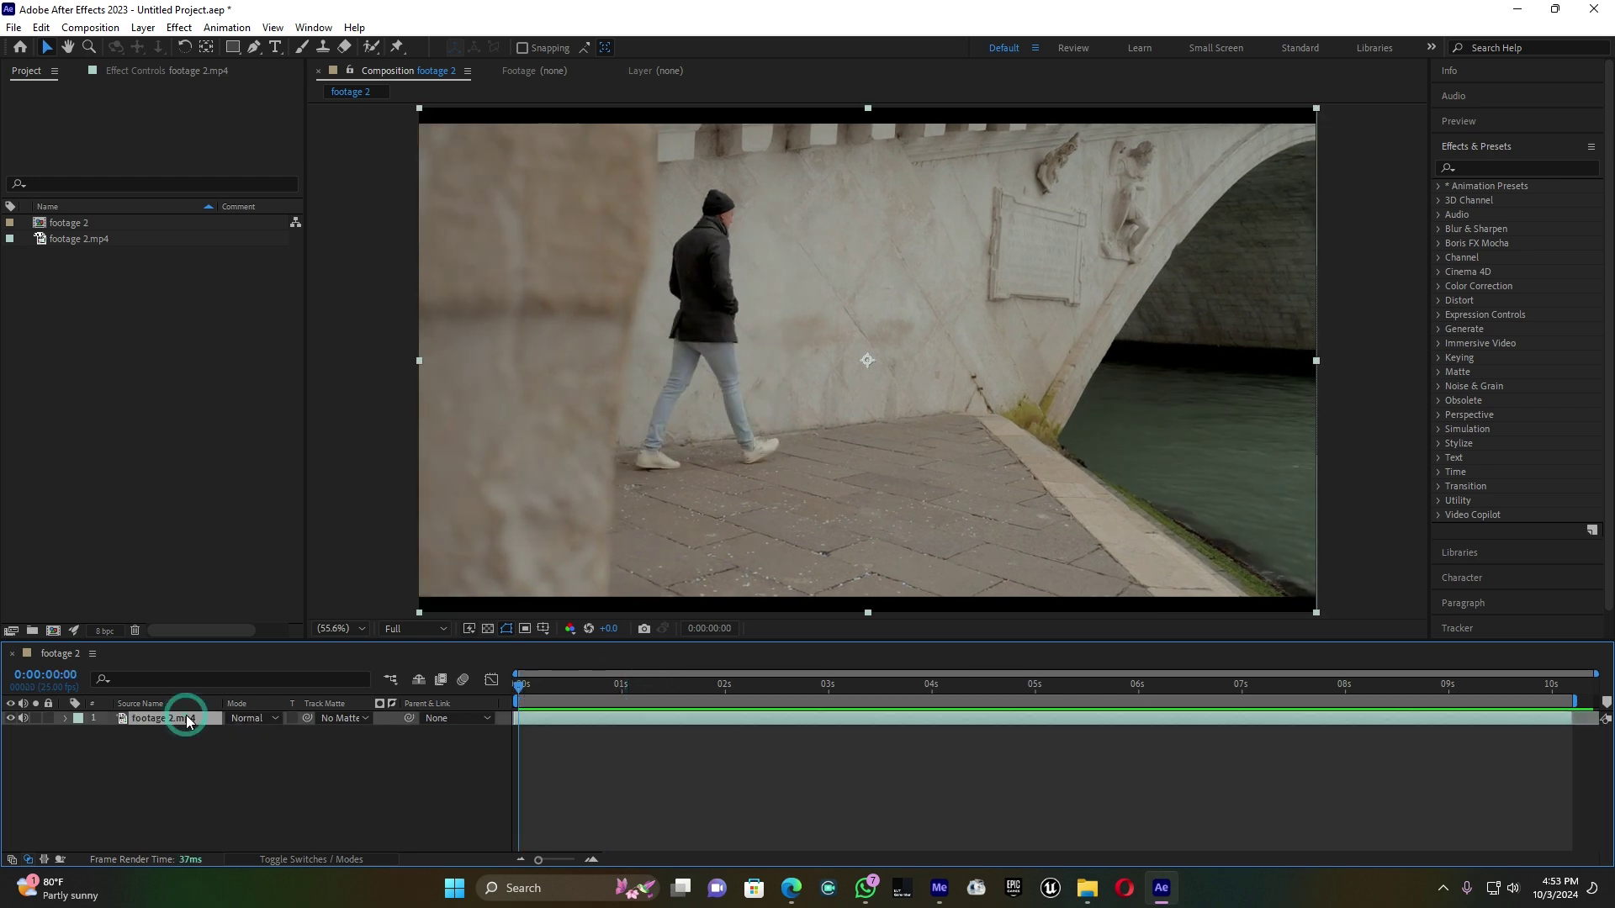
right_click(173, 720)
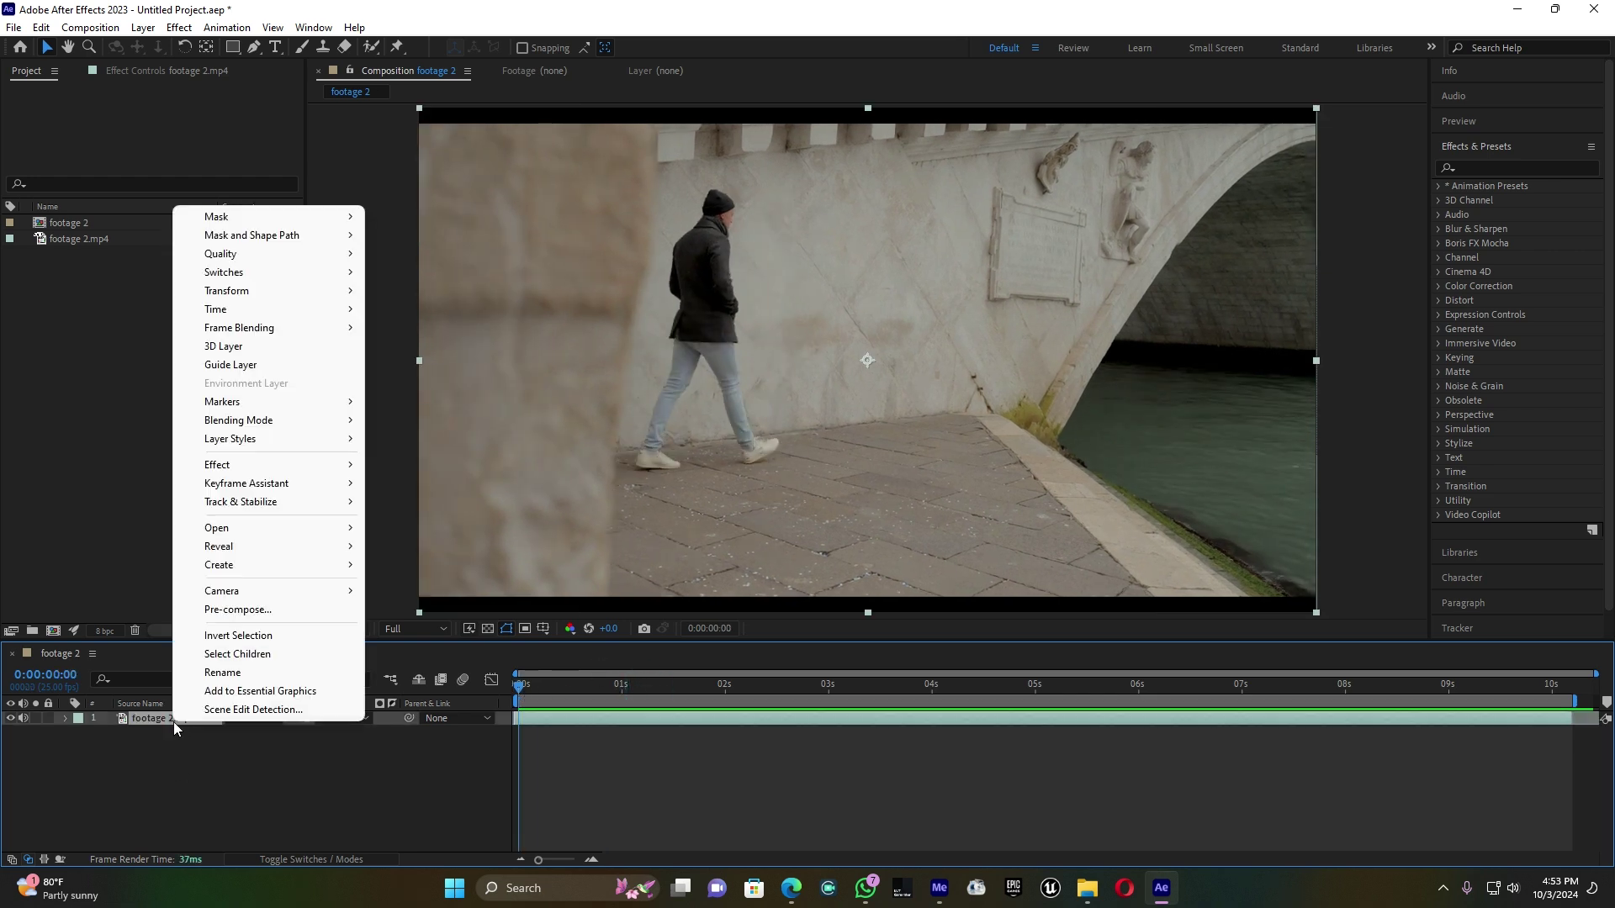
left_click(252, 611)
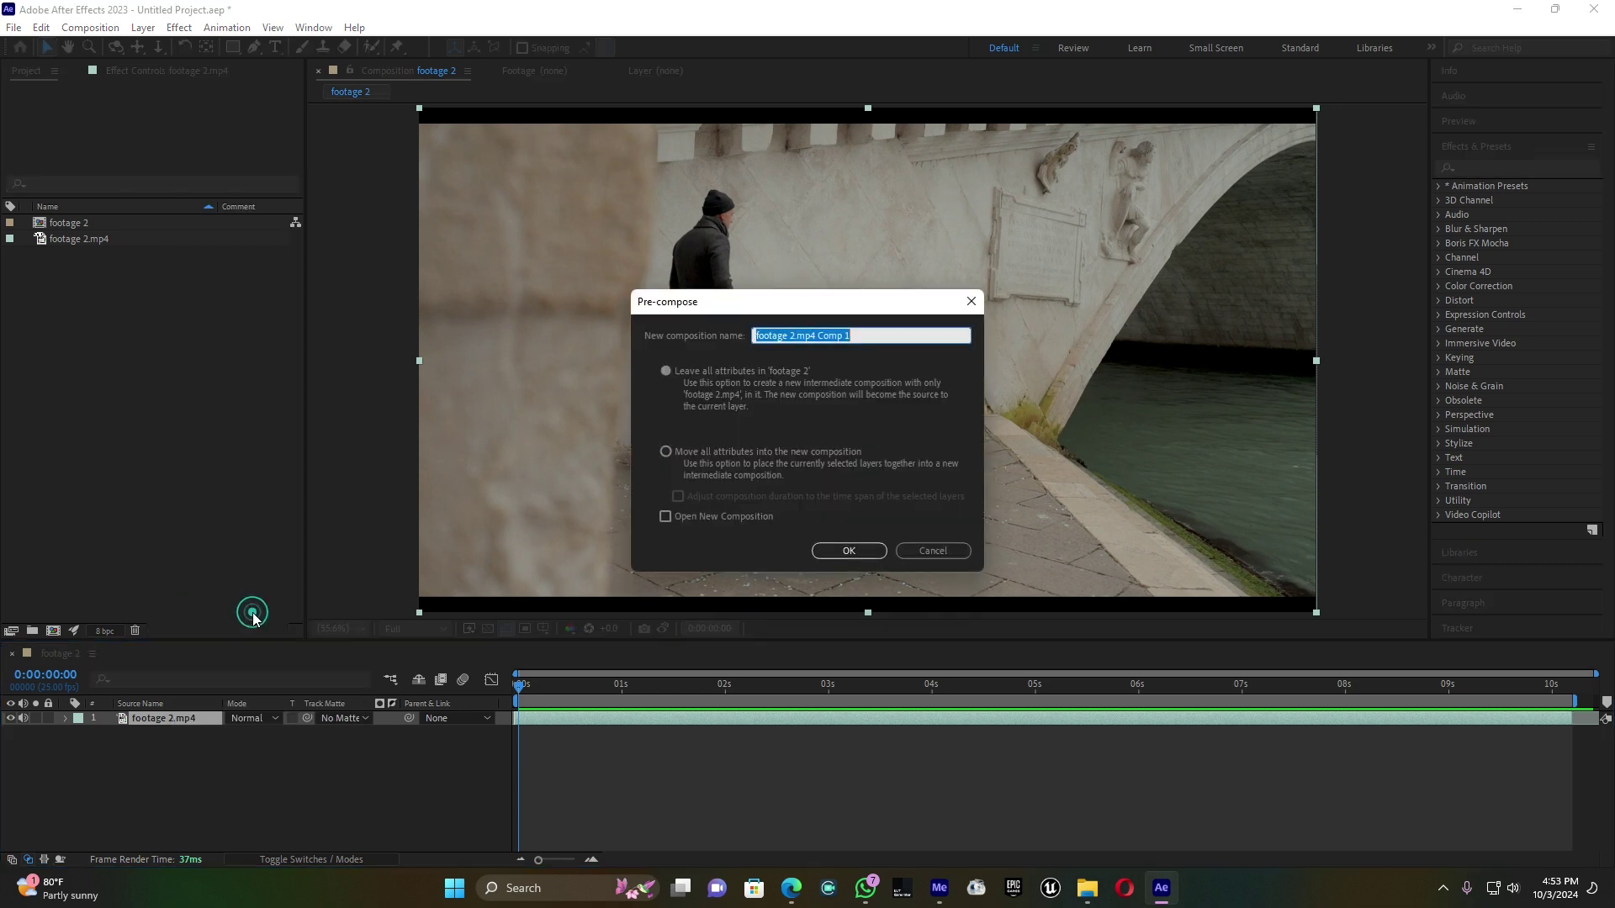
left_click(663, 452)
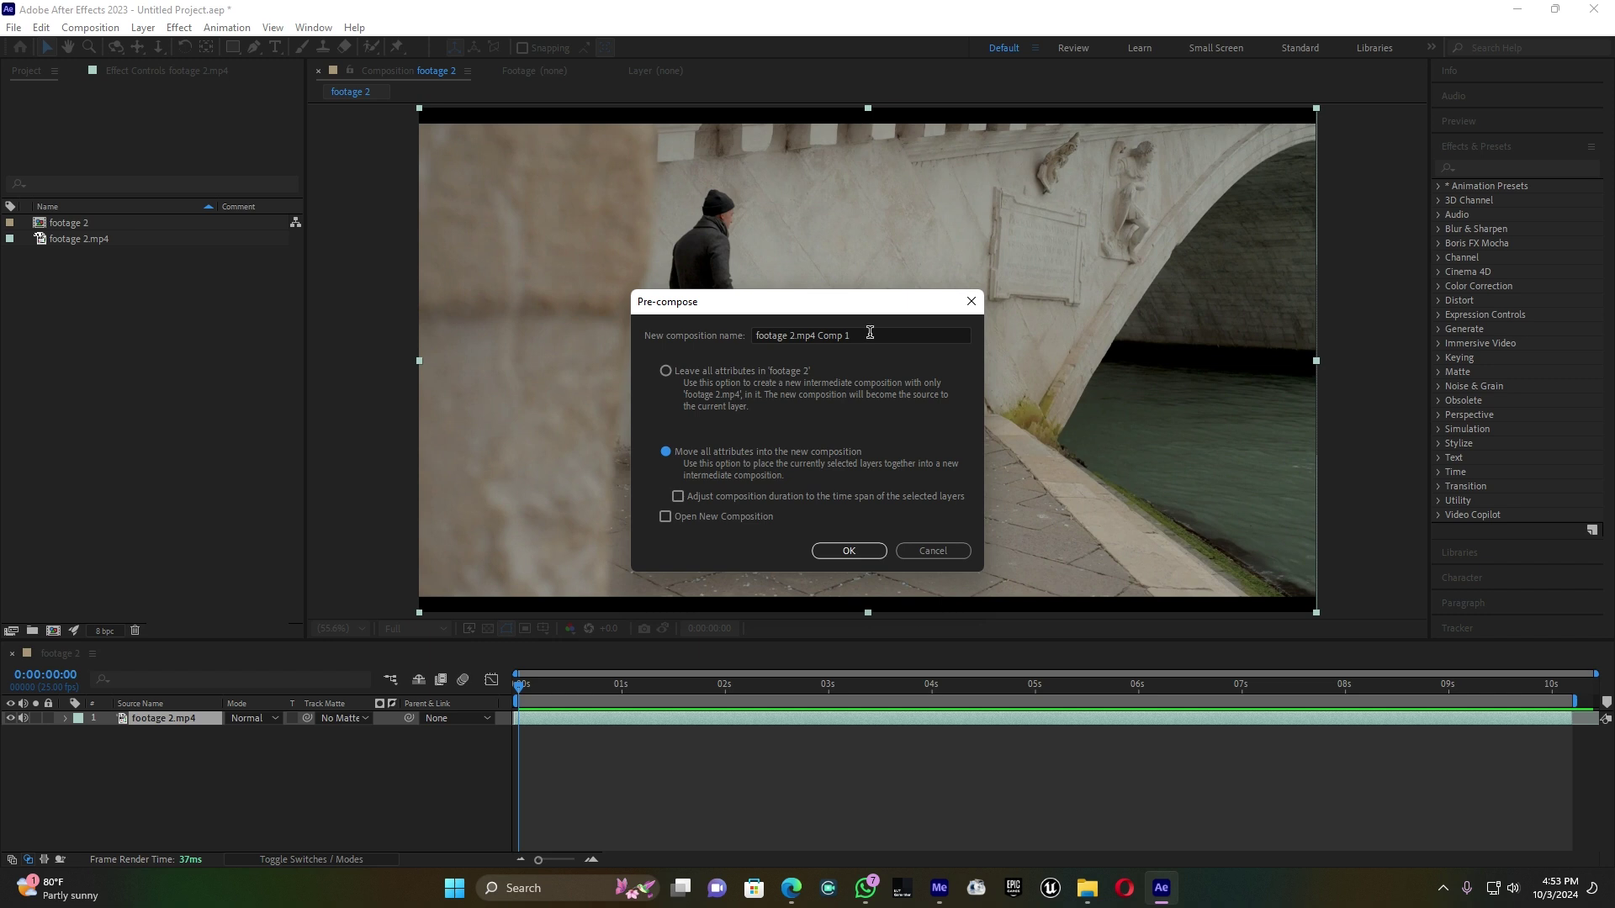
left_click_drag(870, 332, 790, 341)
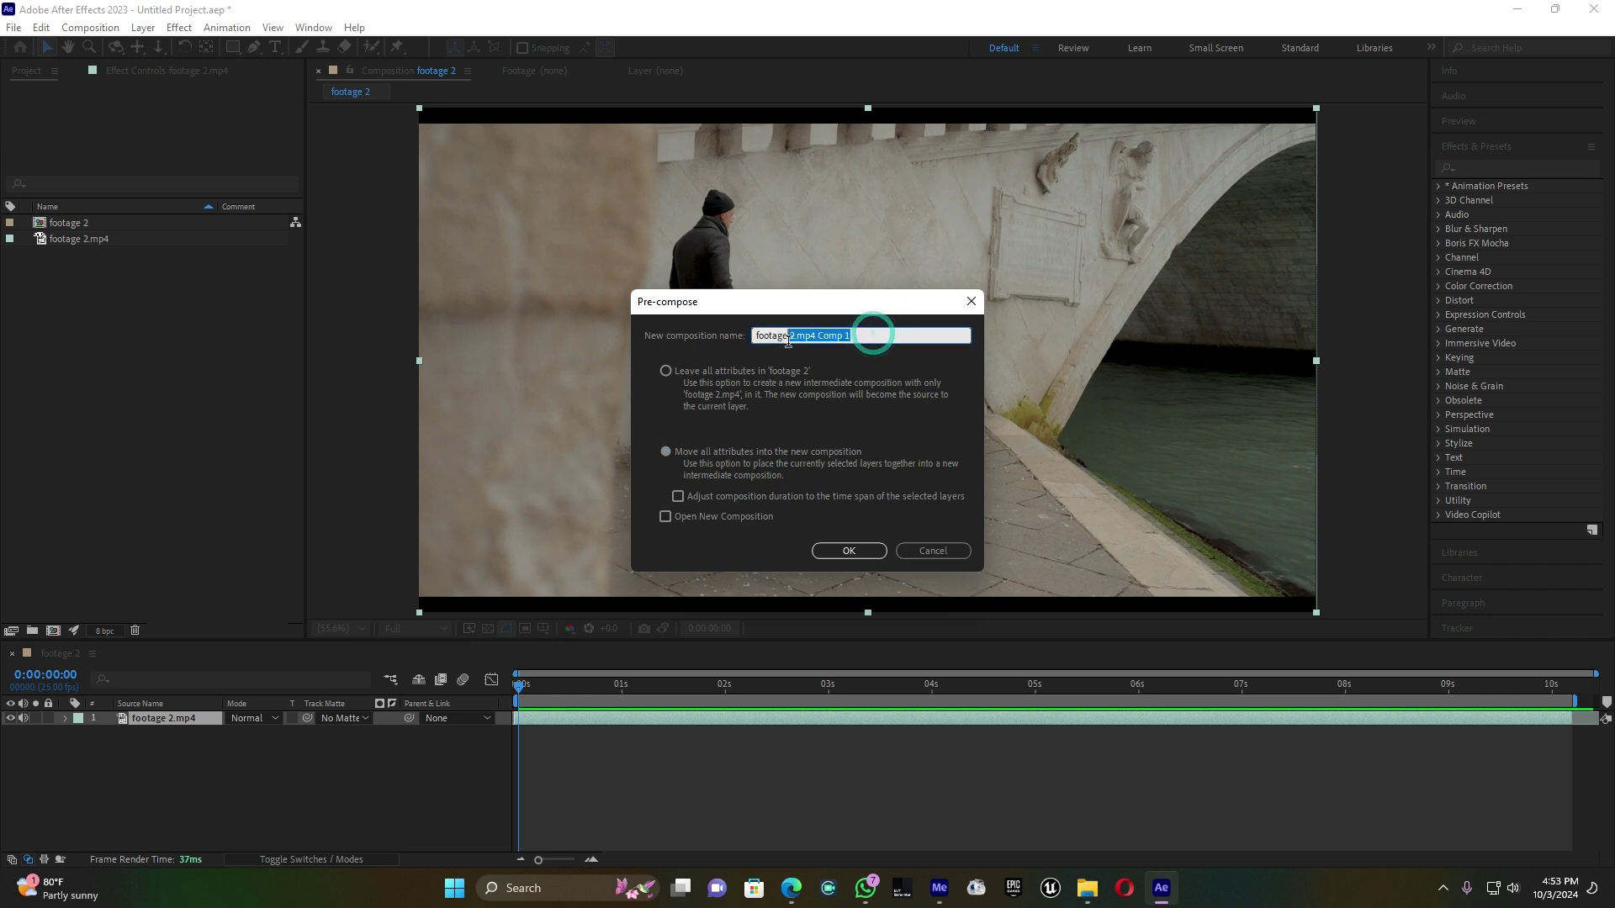
key("BackSpace")
left_click(851, 548)
left_click(858, 546)
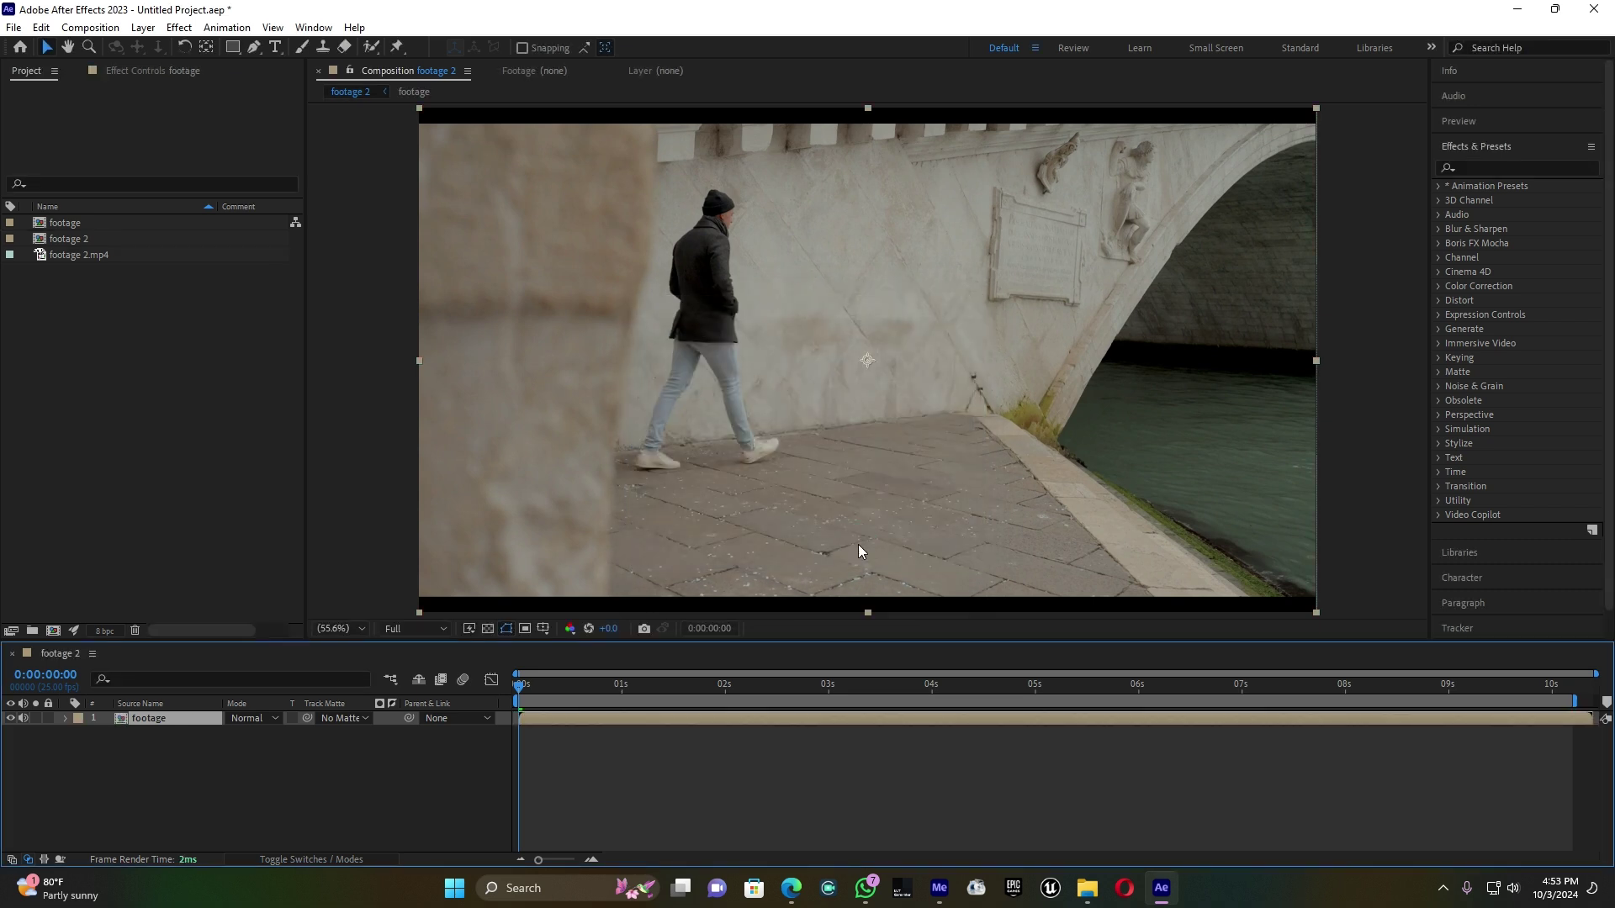
- Select the whole walking man, including head, legs and shoes, with the Roto Brush on the footage layer's first frame
left_click(372, 48)
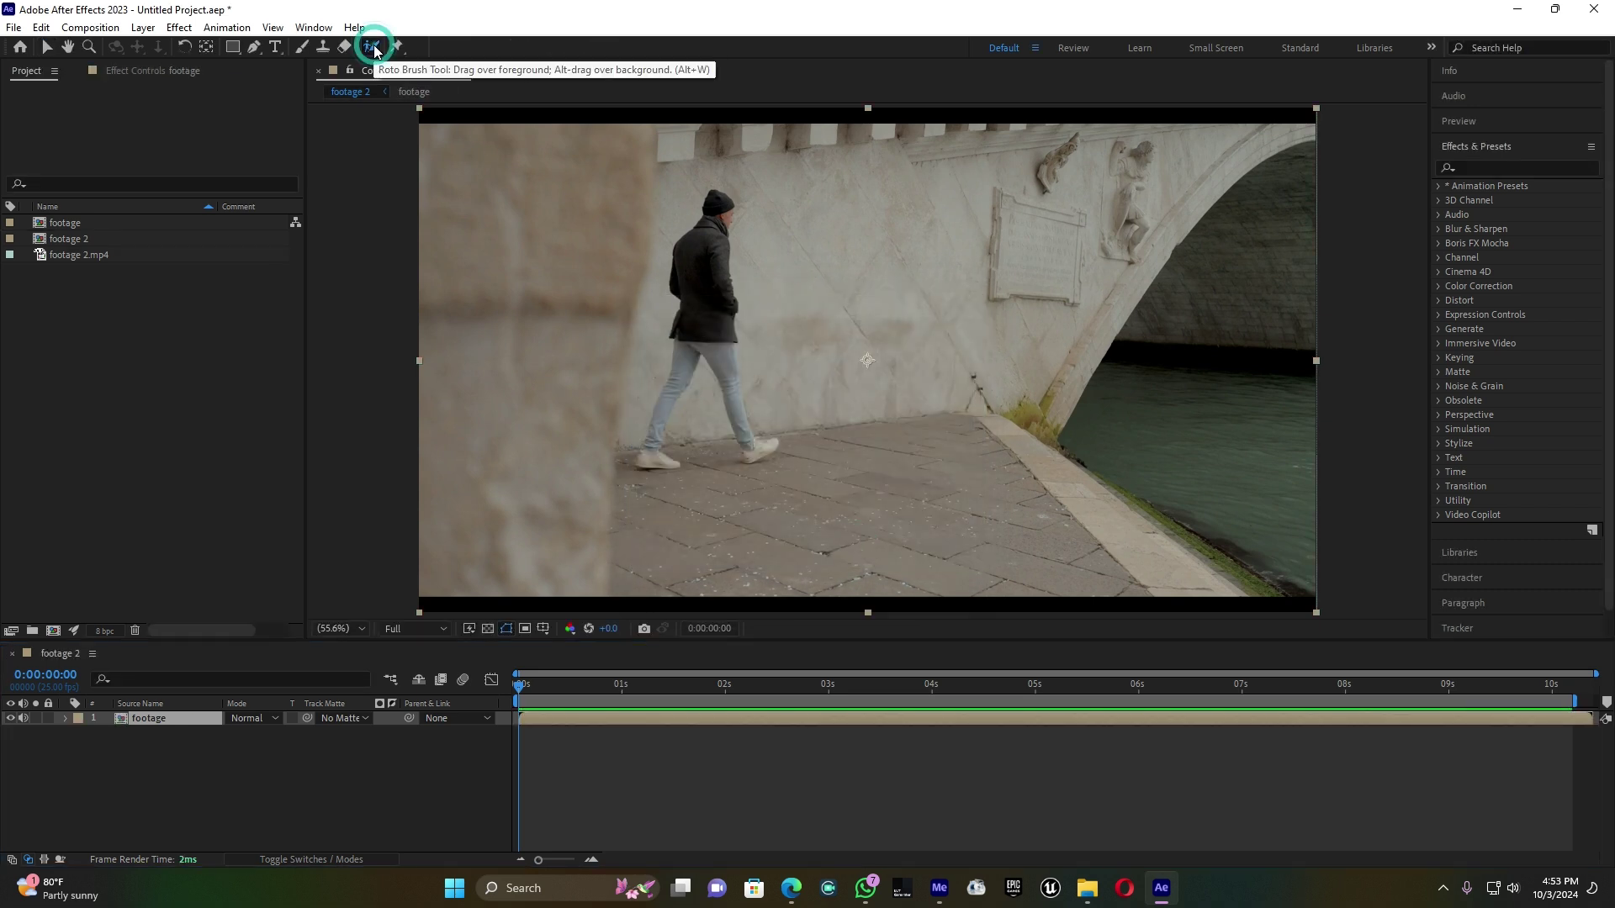
double_click(700, 274)
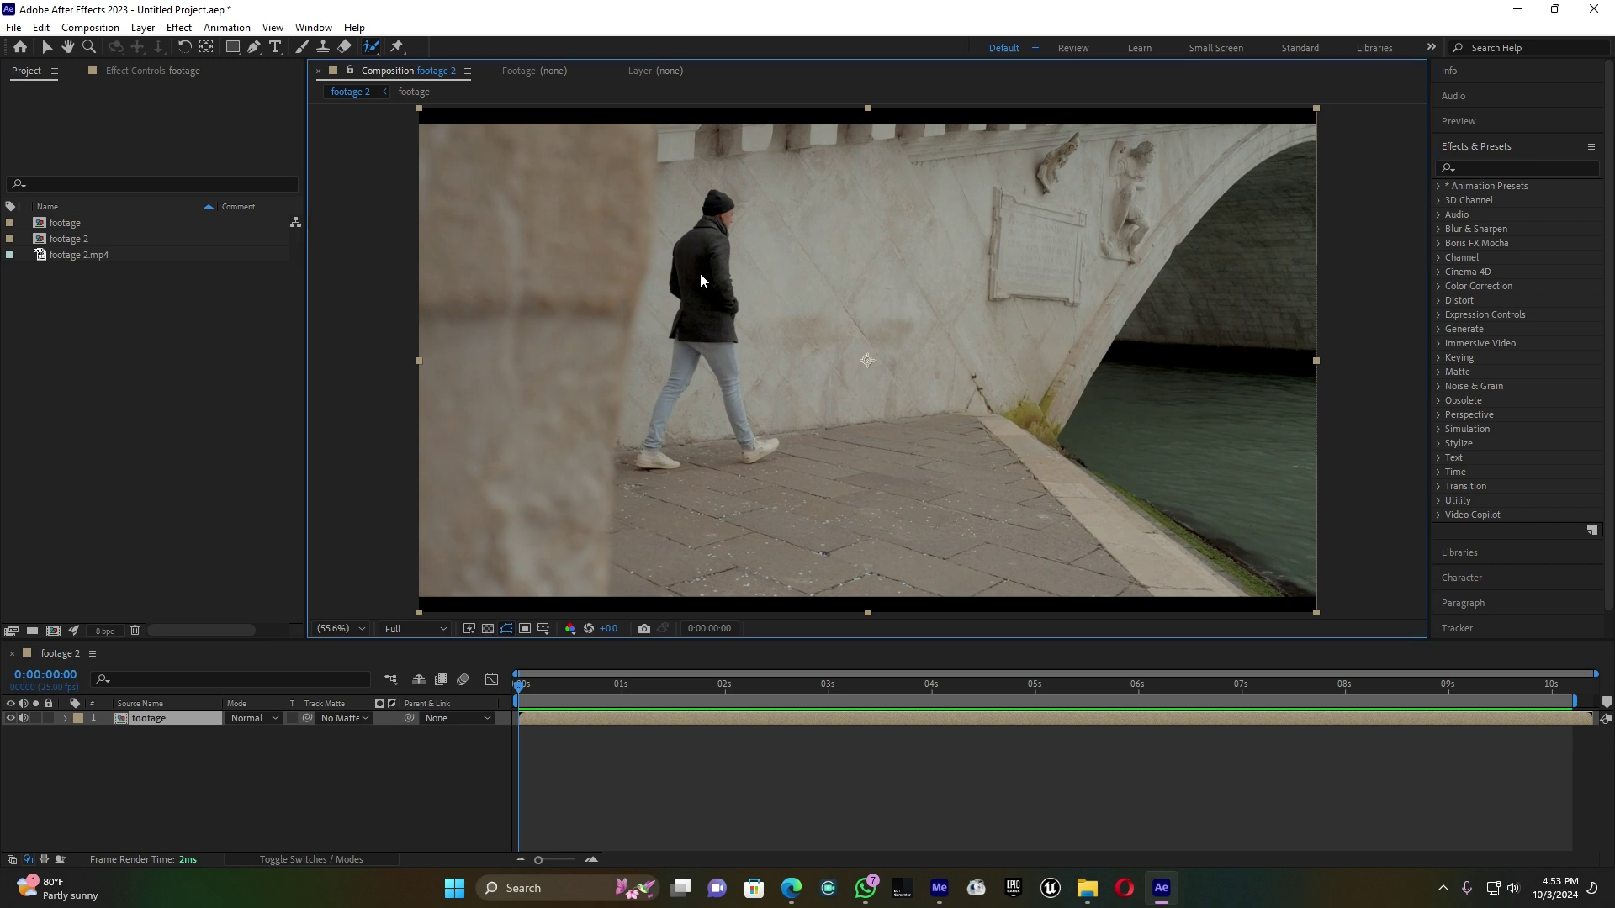
left_click_drag(569, 680, 501, 702)
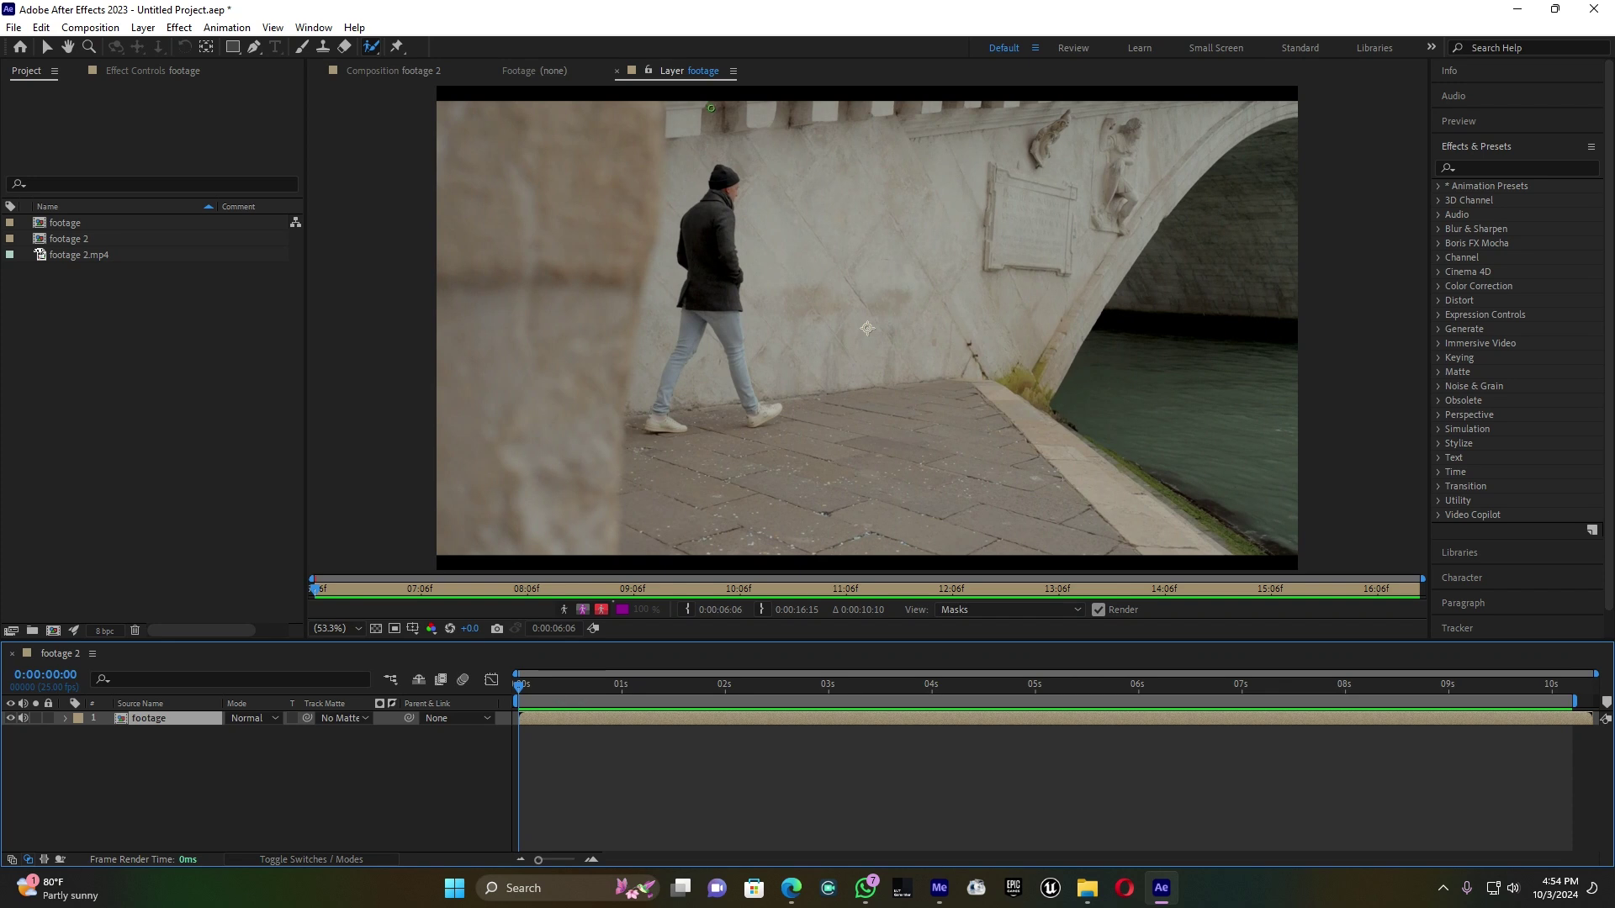
mouse_move(726, 176)
left_mouse_down()
mouse_move(713, 302)
mouse_move(755, 383)
left_mouse_up()
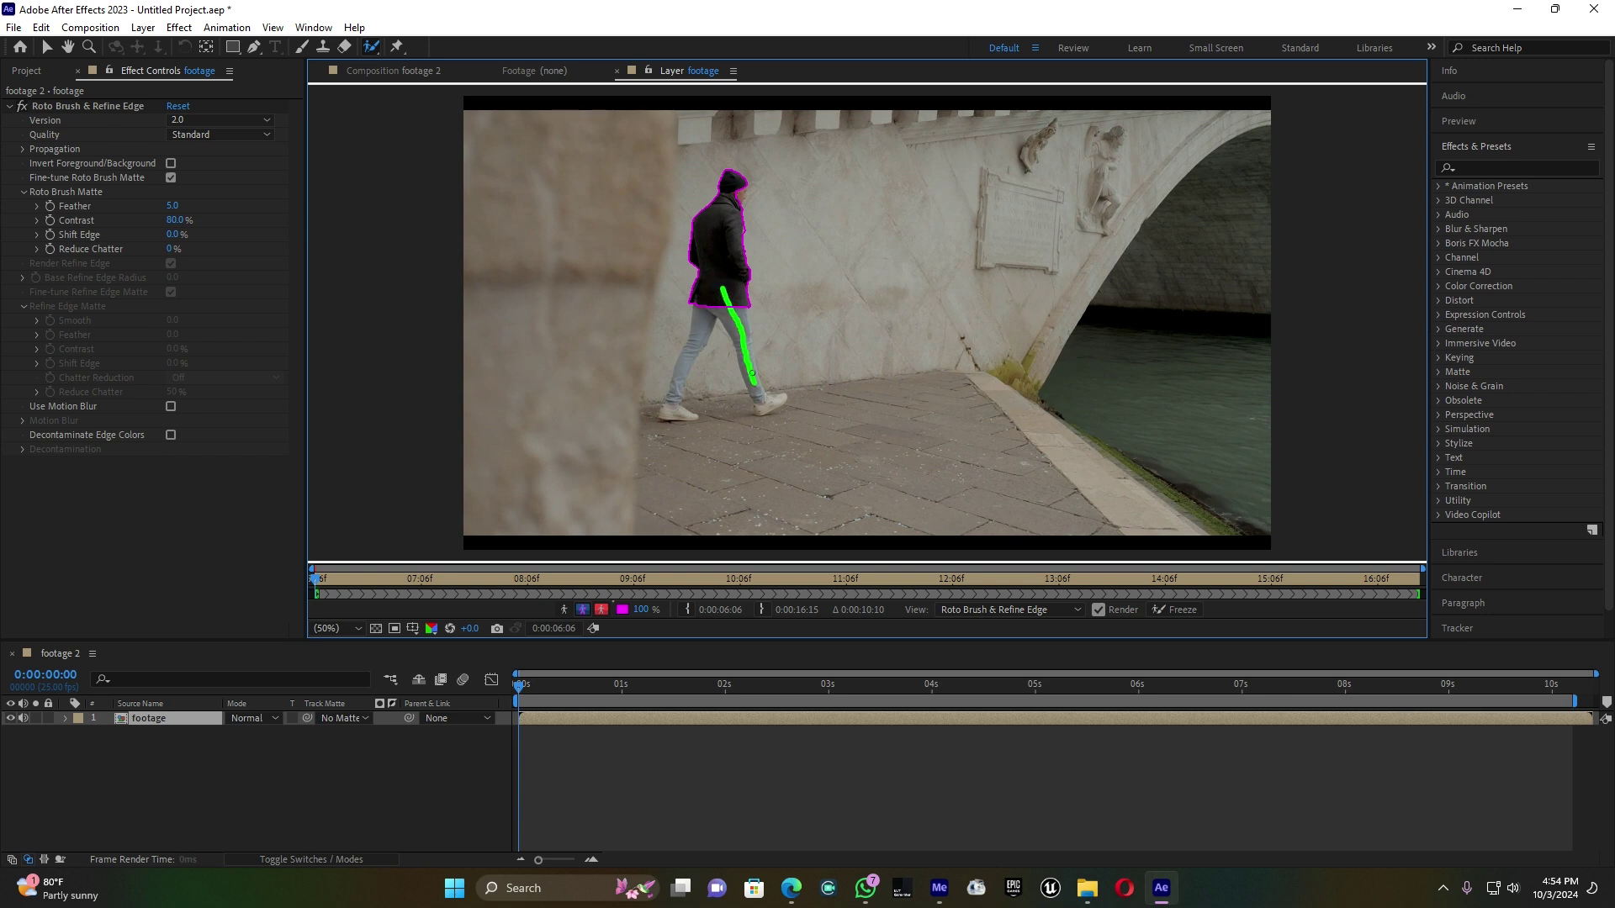
mouse_move(713, 306)
left_mouse_down()
mouse_move(674, 396)
mouse_move(782, 397)
left_mouse_up()
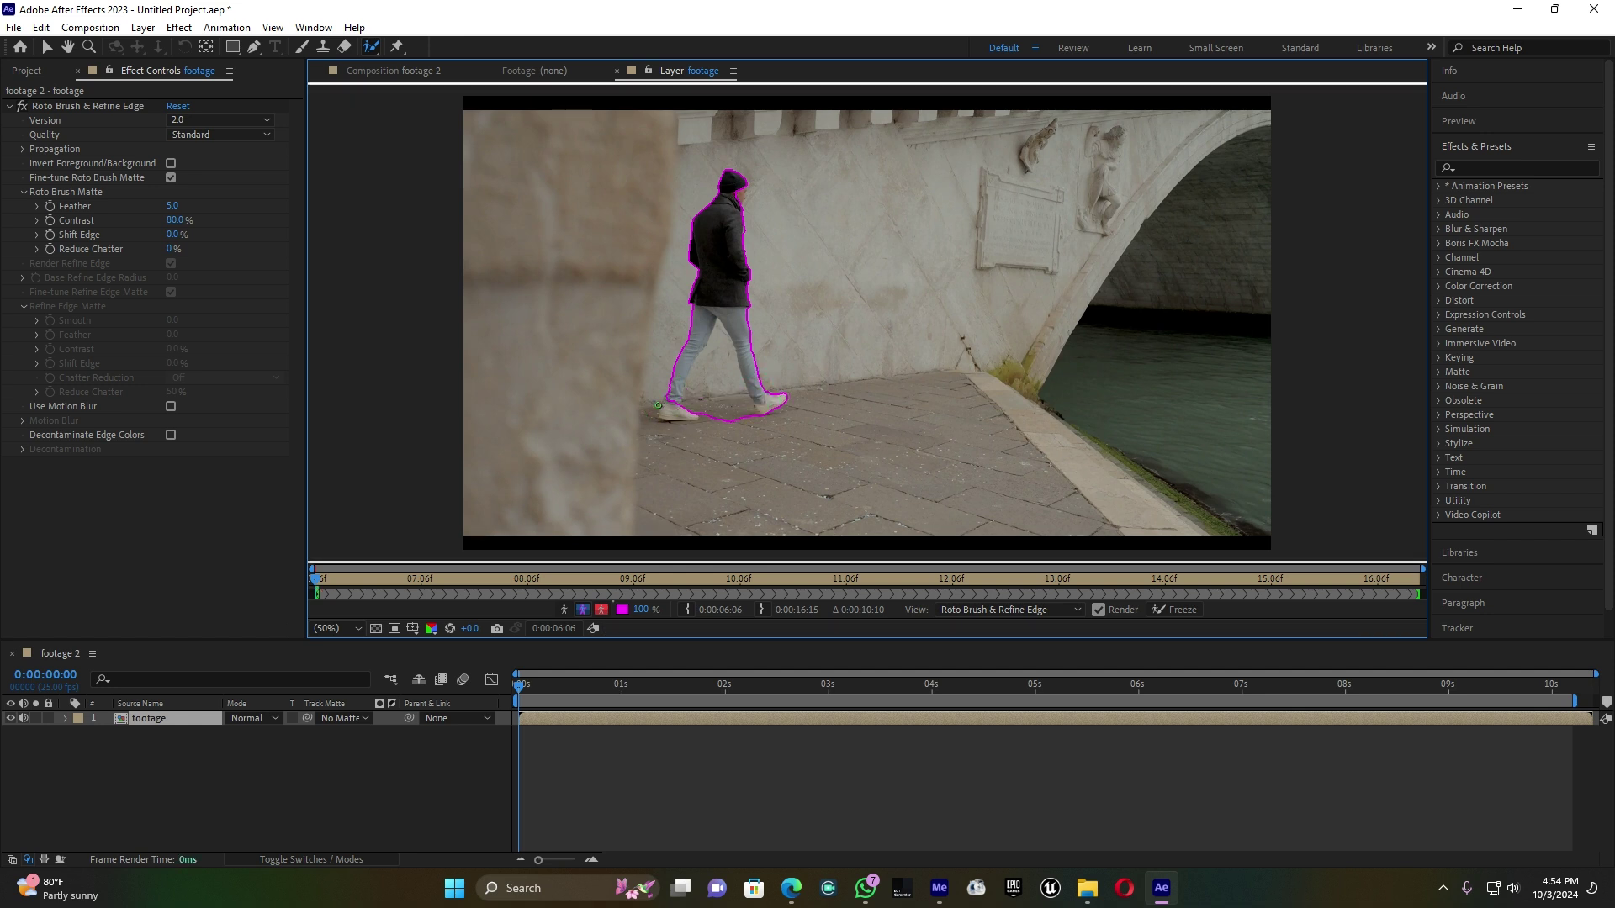
mouse_move(673, 396)
left_mouse_down()
mouse_move(657, 412)
mouse_move(735, 433)
left_mouse_up()
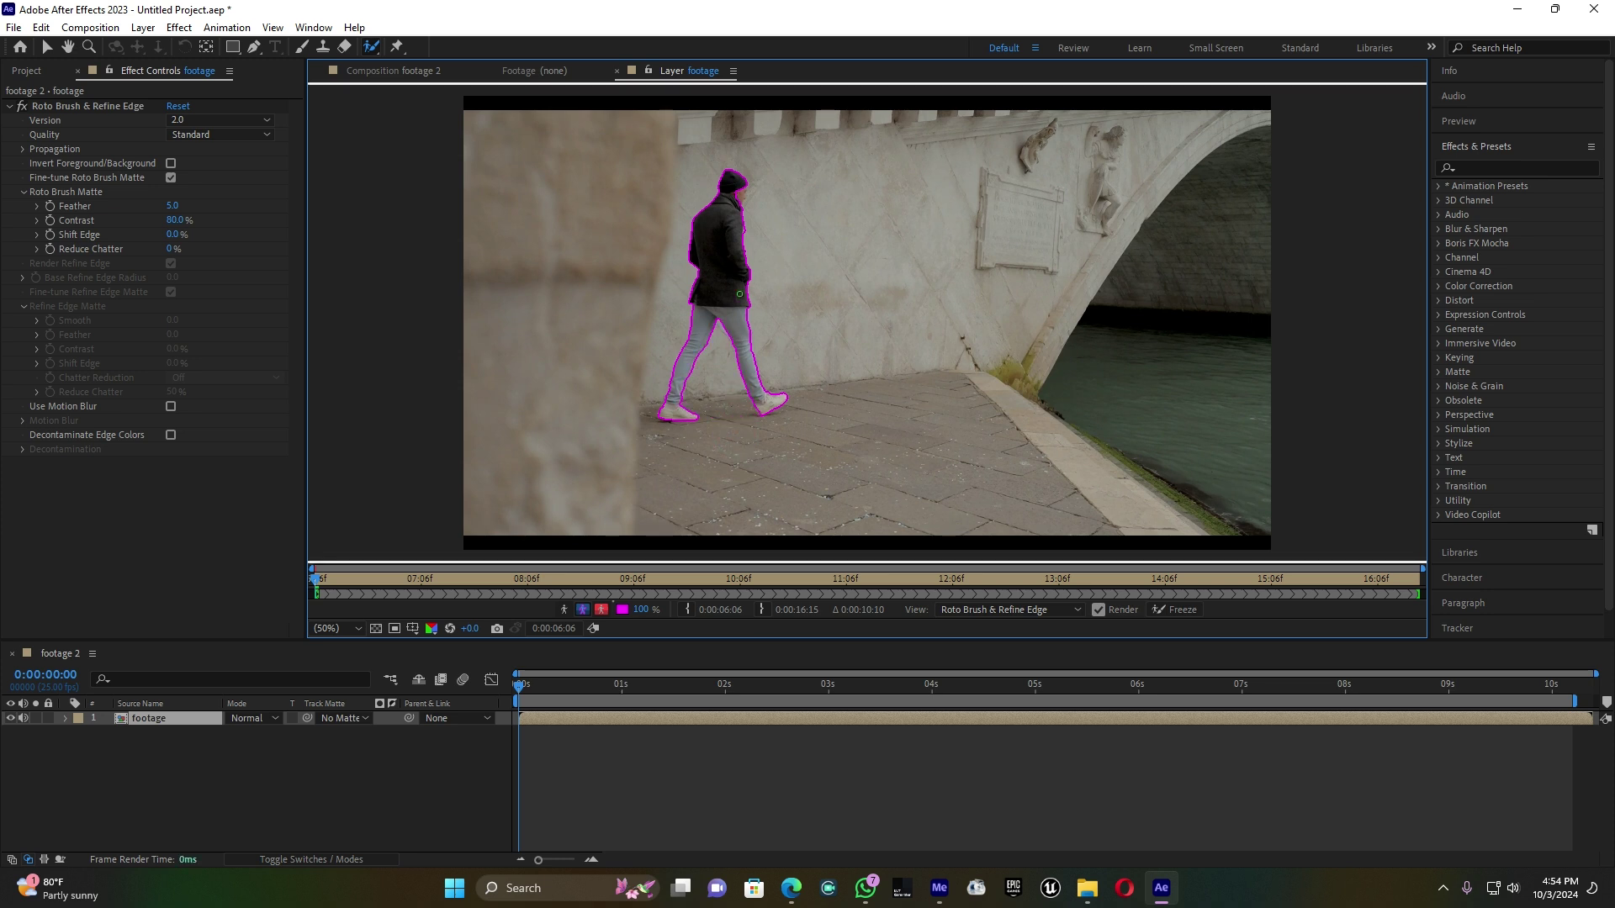
left_click_drag(740, 183, 735, 210)
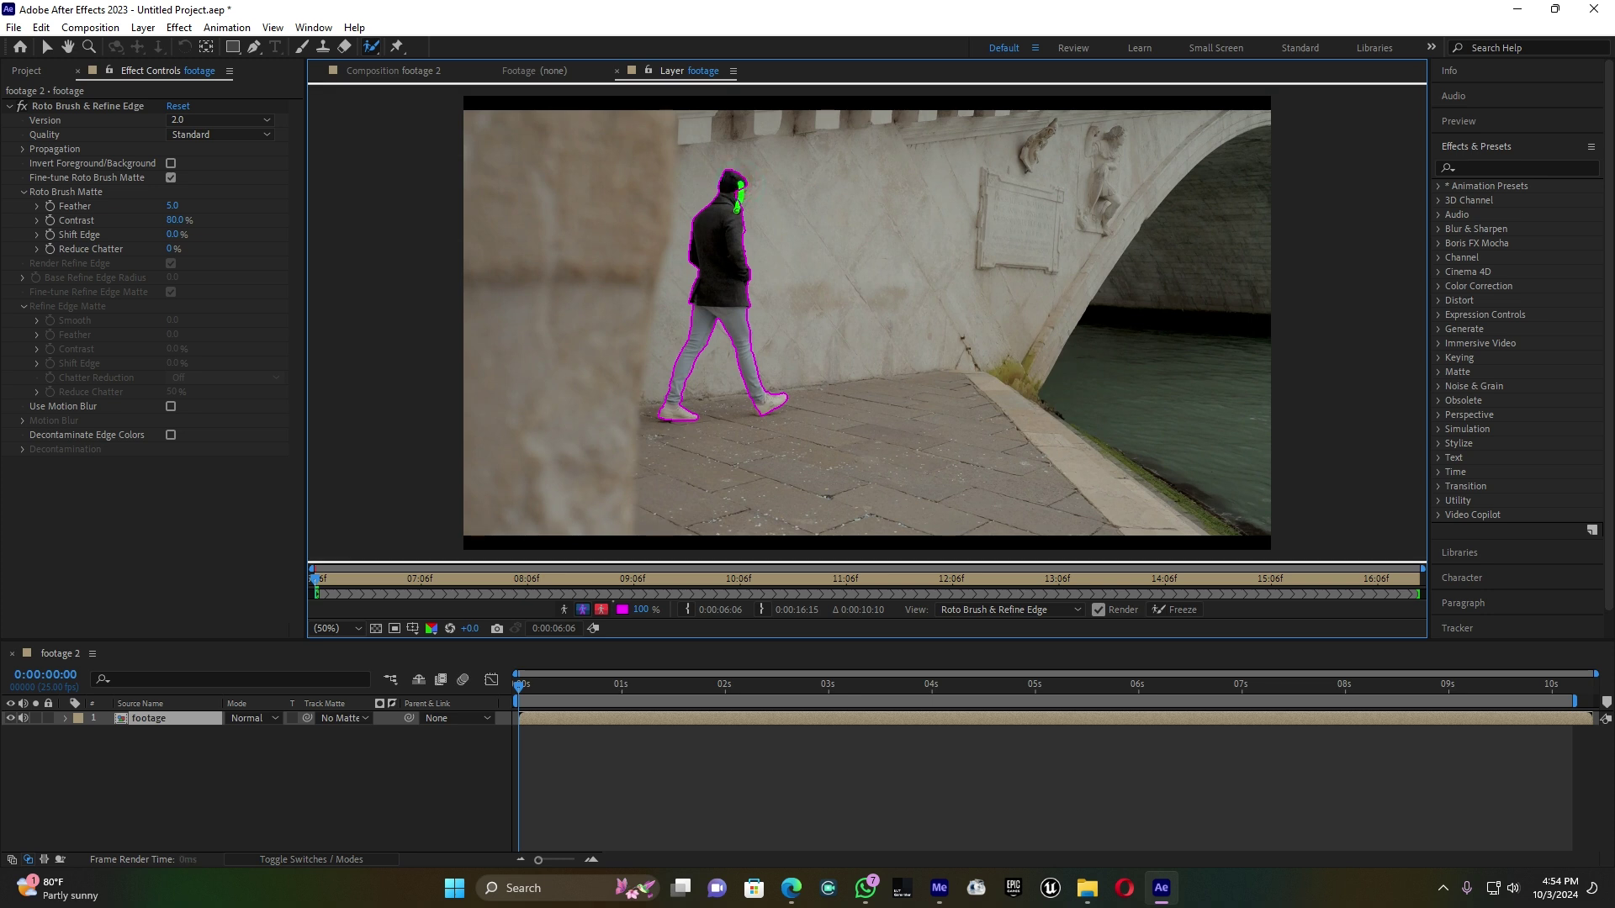
- Propagate the Roto Brush selection through the whole clip and return to the footage 2 composition near its start
key("space")
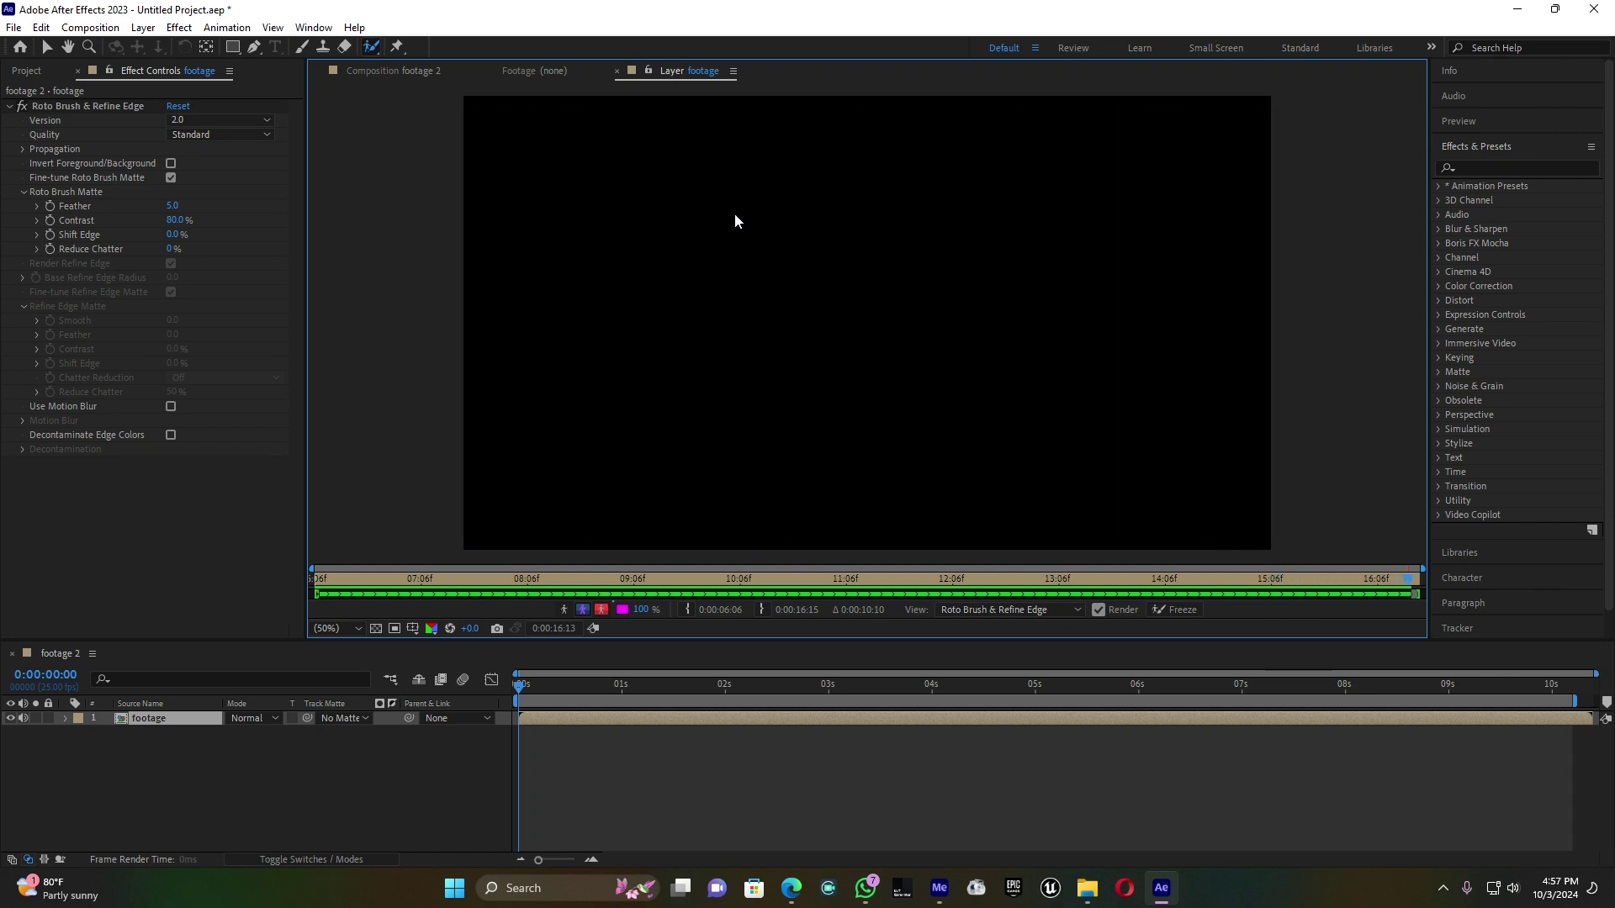
left_click(537, 687)
left_click_drag(528, 685, 522, 685)
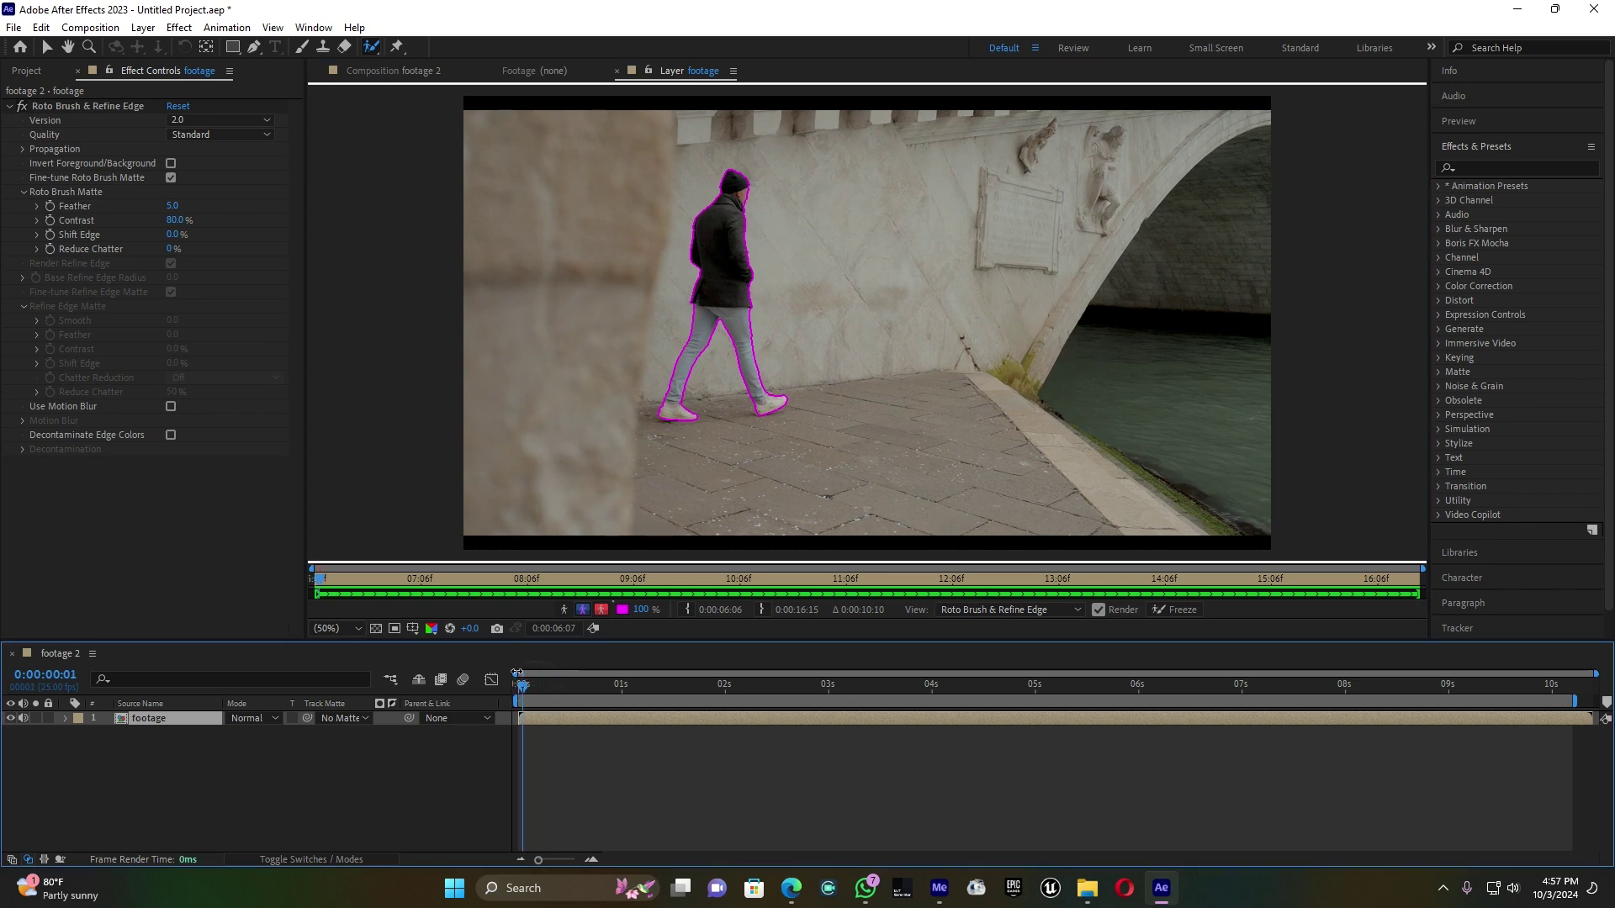
left_click(402, 69)
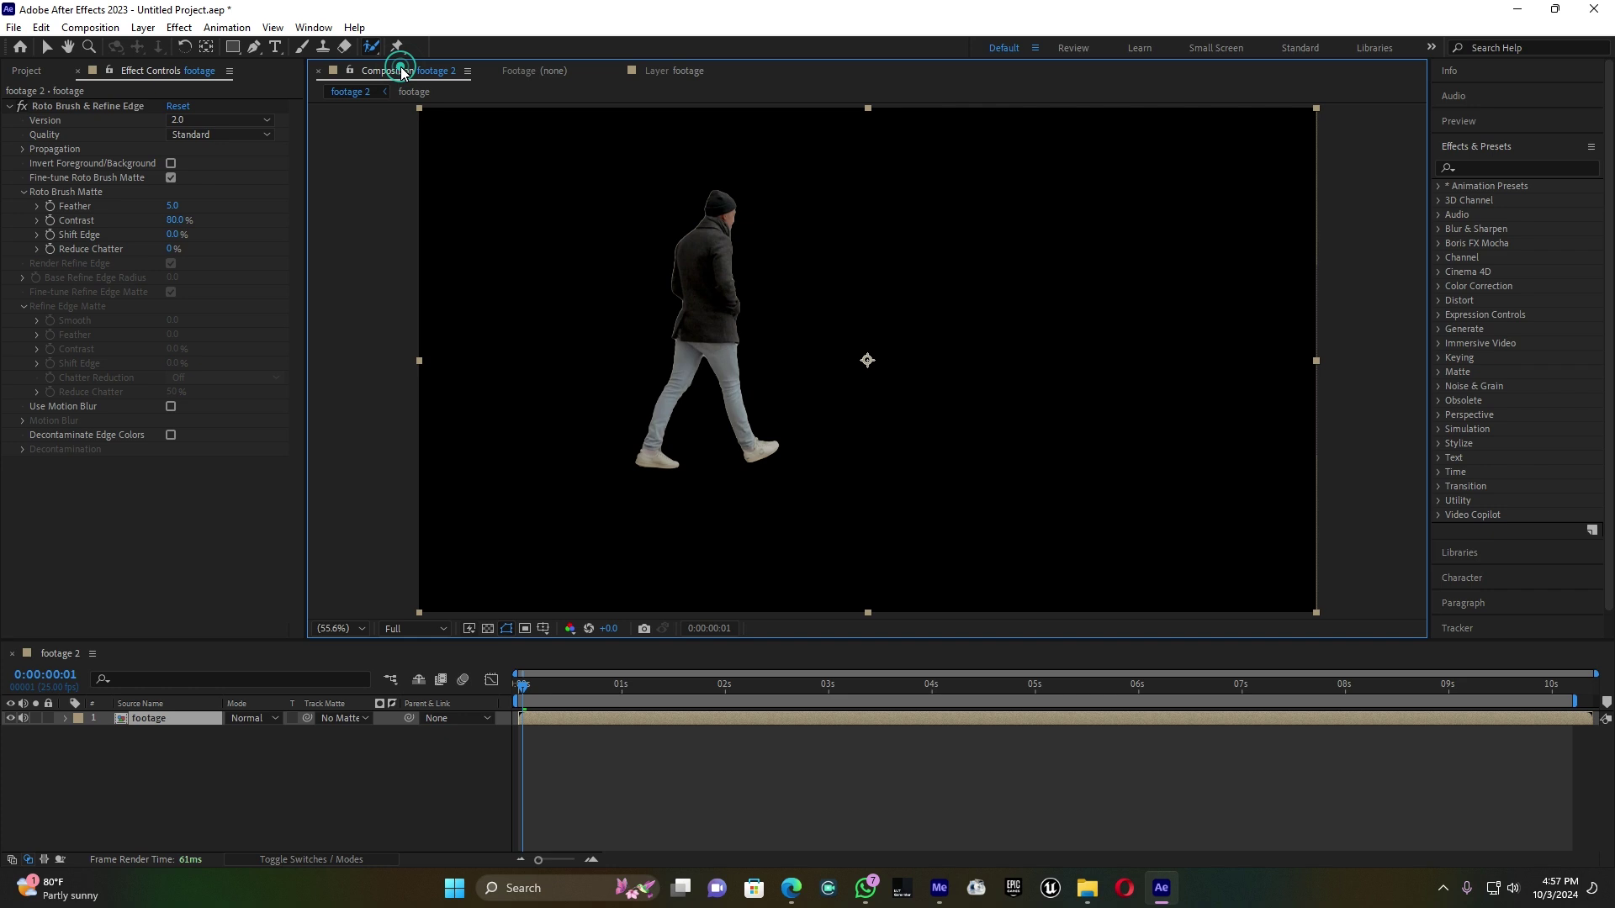
- Duplicate the footage layer and invert foreground and background in the upper copy's Roto Brush effect
left_click(193, 720)
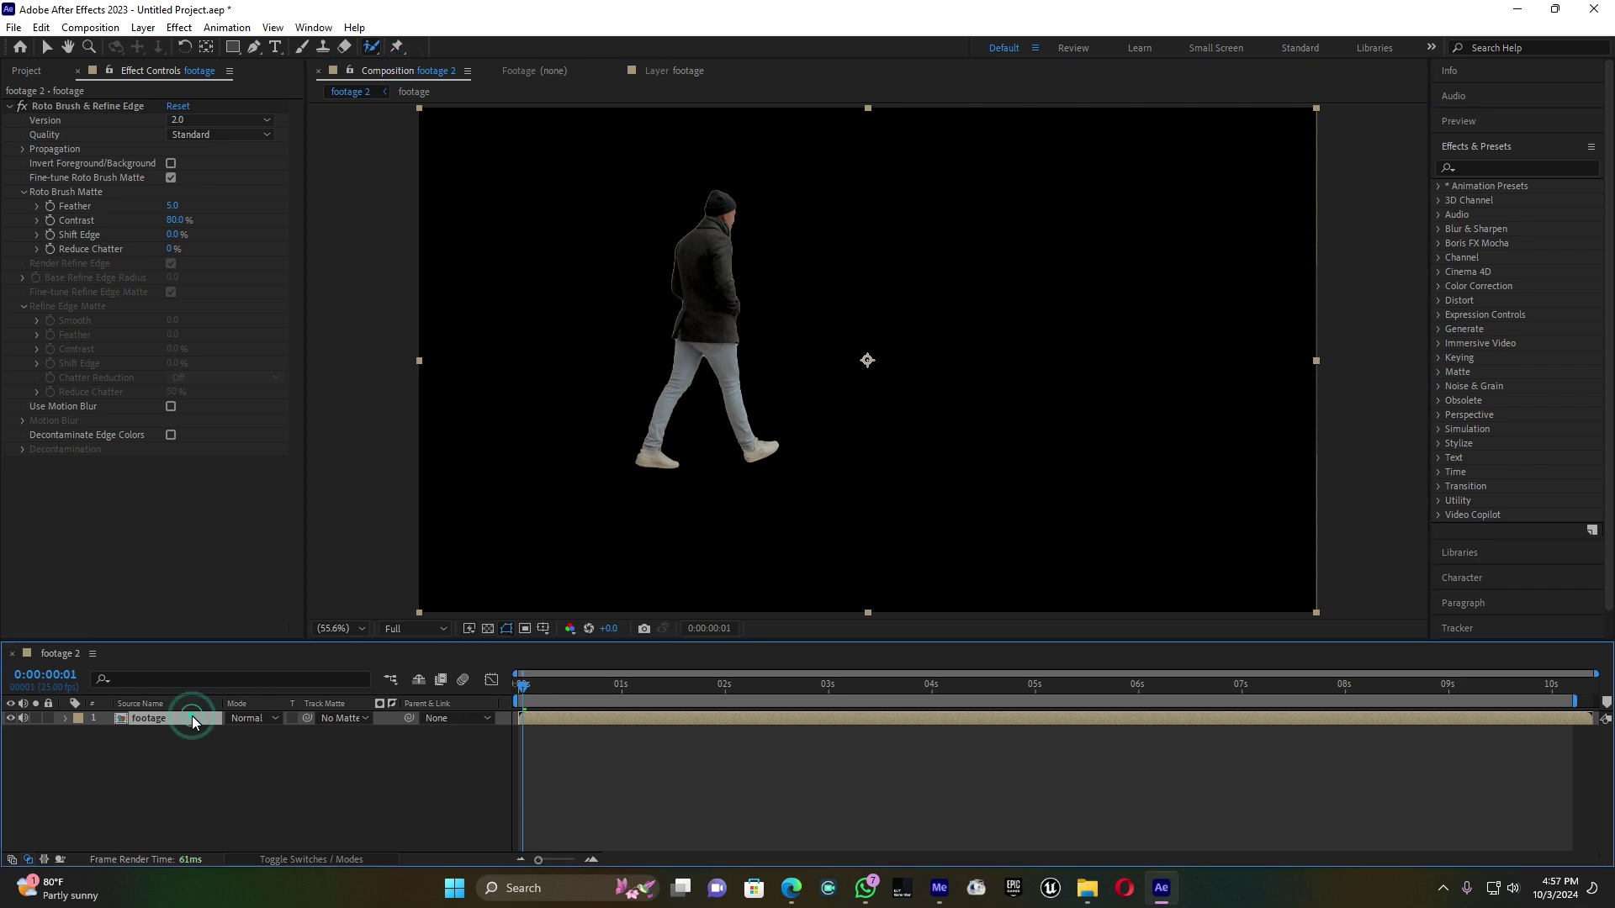
key("ctrl+d")
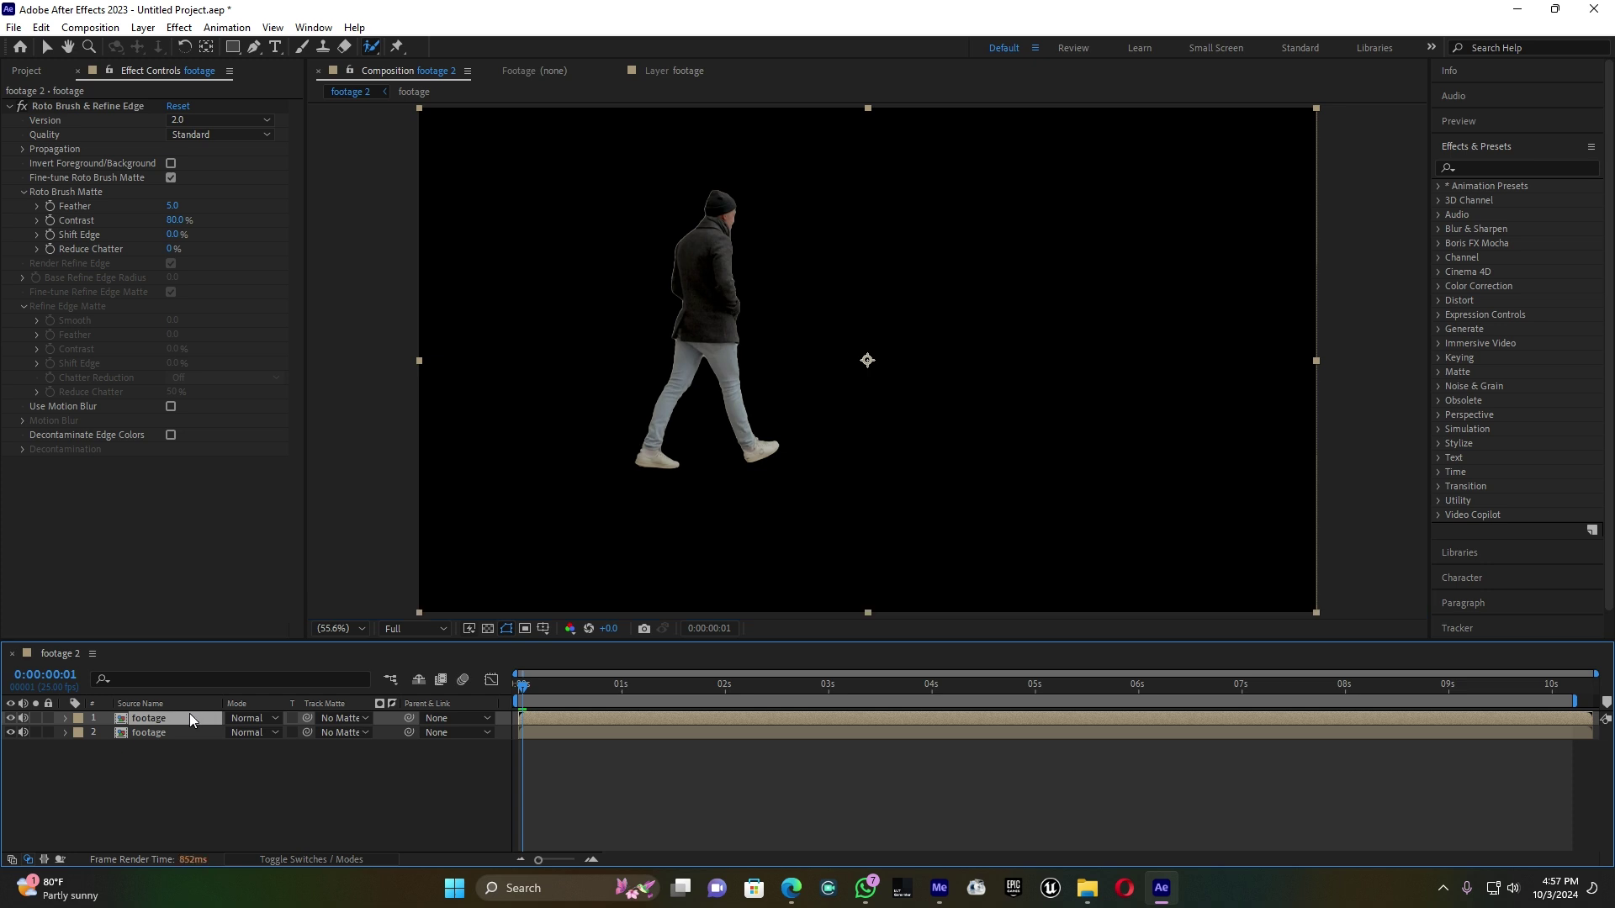
left_click(171, 164)
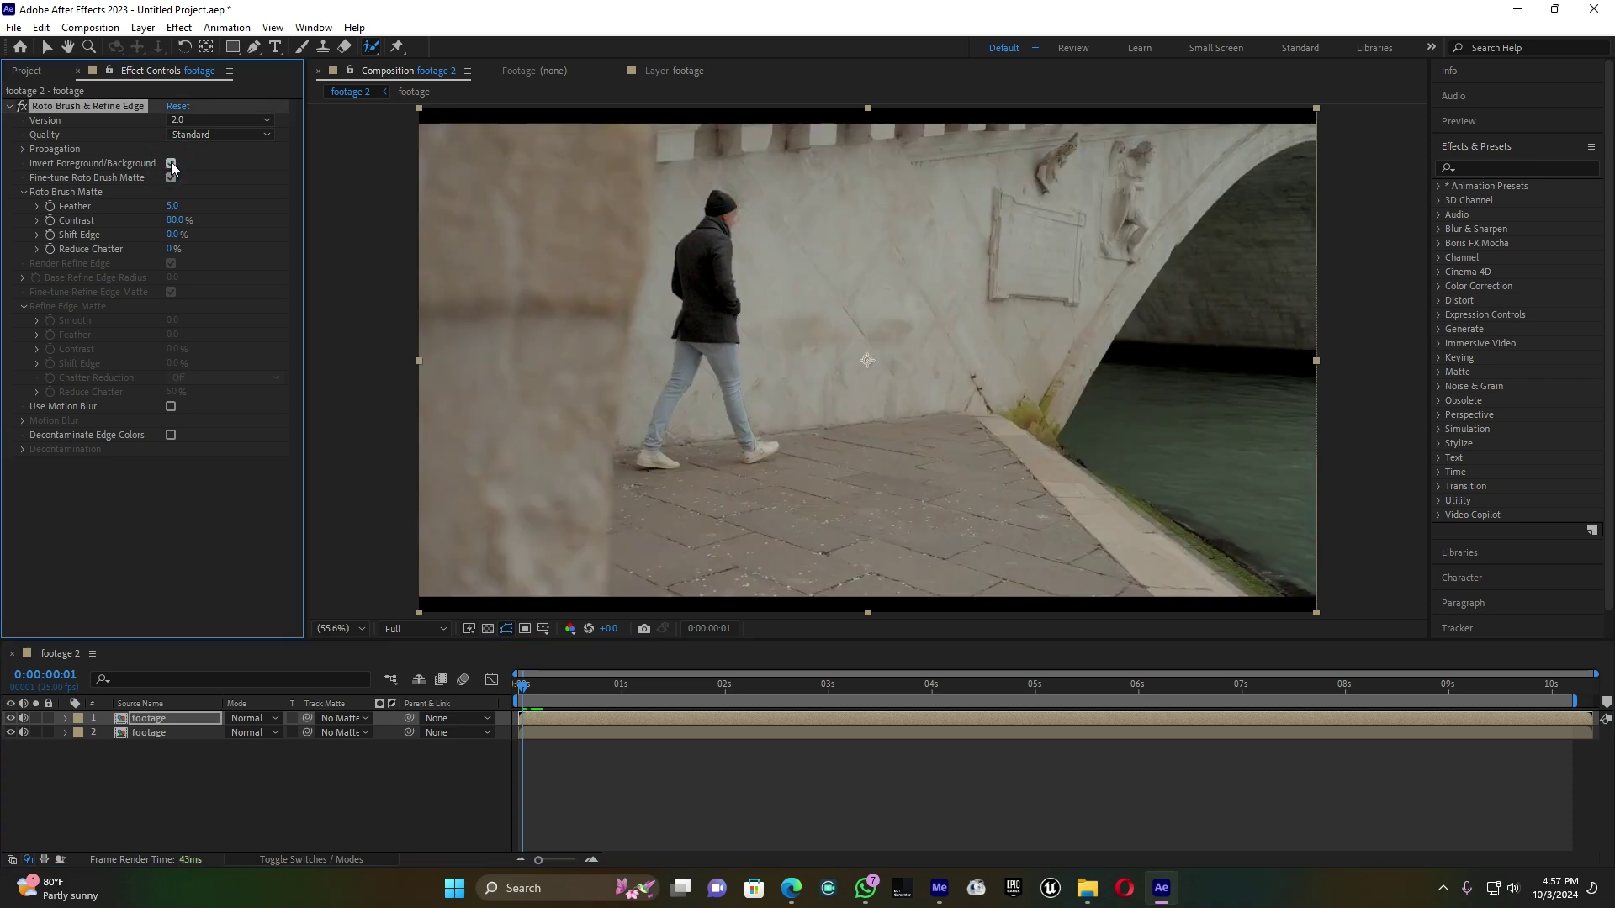
left_click(12, 732)
left_click(12, 733)
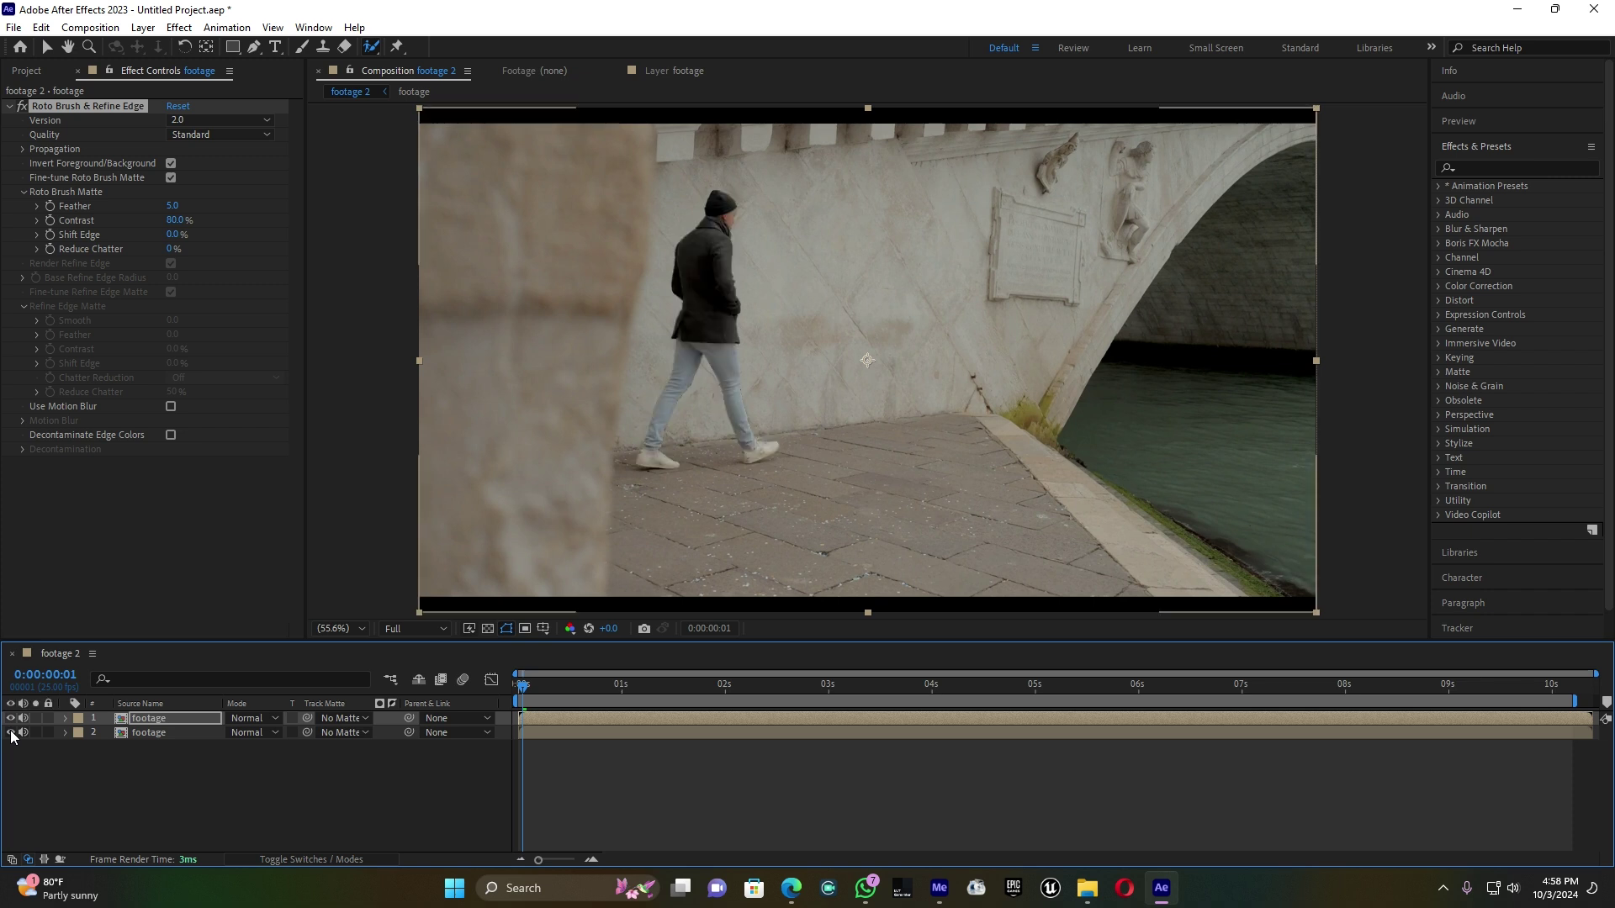
- Hide the lower footage layer and freeze the inverted copy's Roto Brush propagation, starting from the first frame
left_click(162, 719)
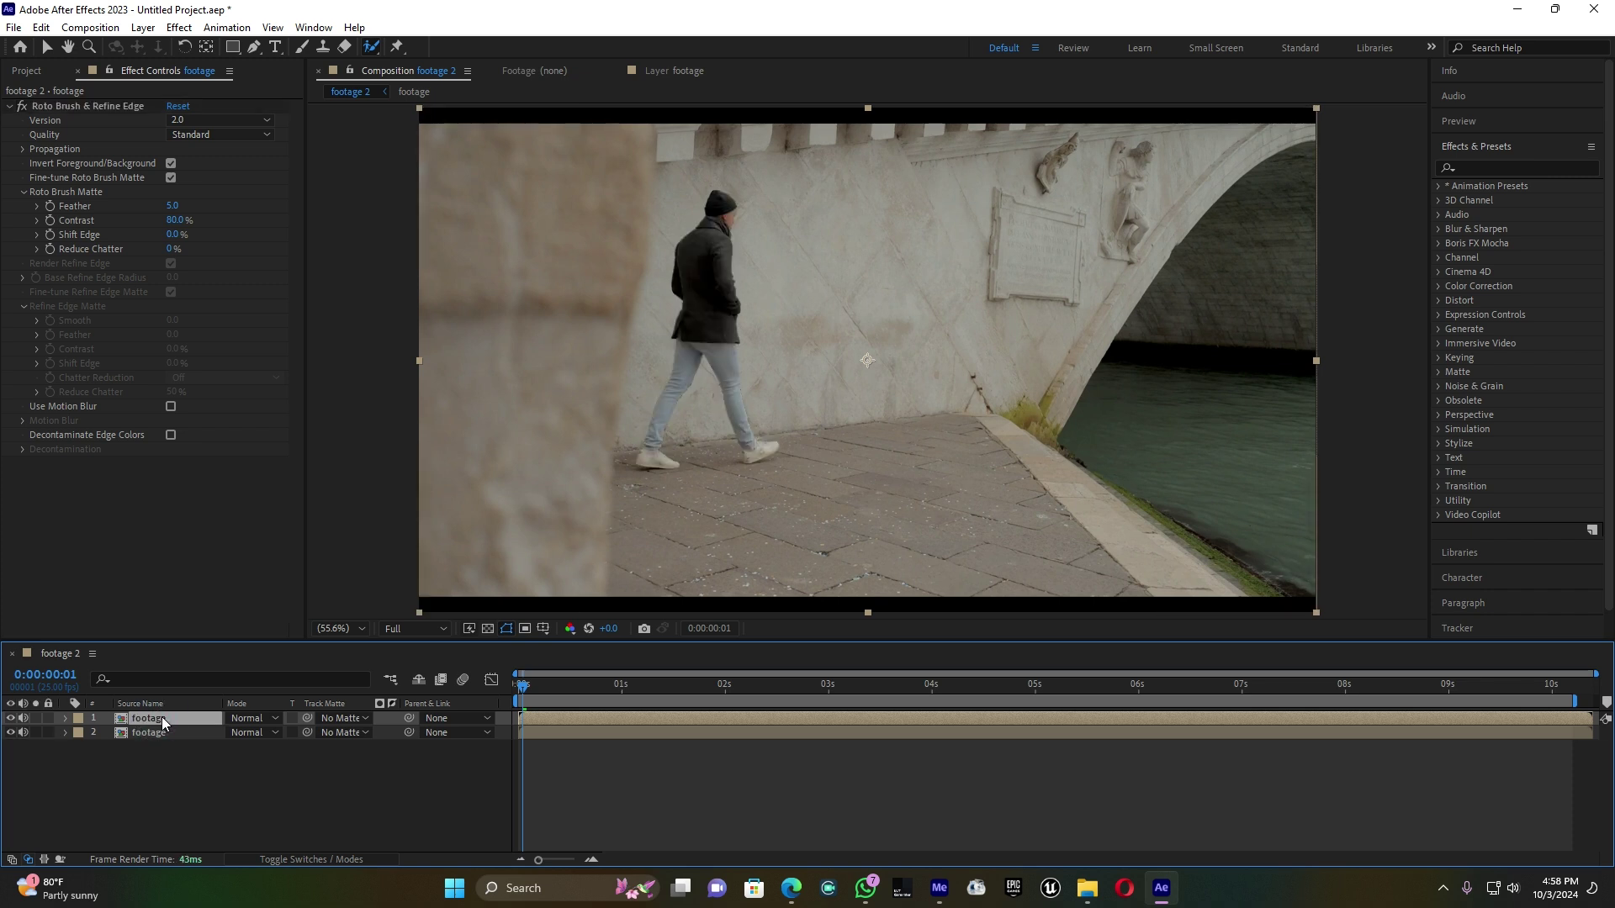
left_click(686, 73)
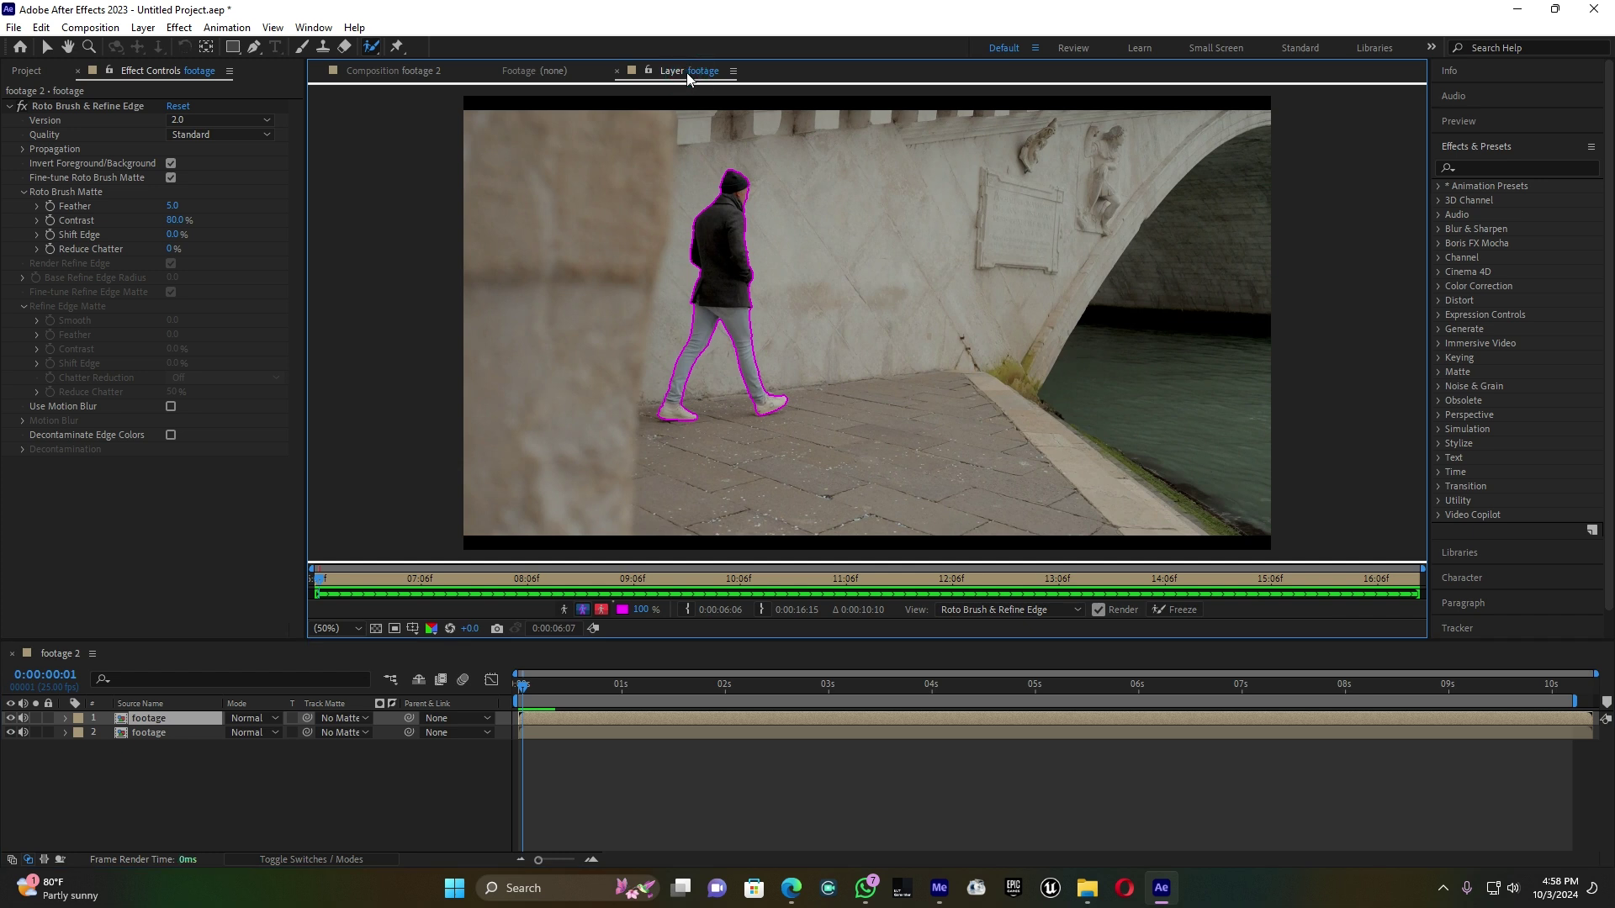
left_click(11, 733)
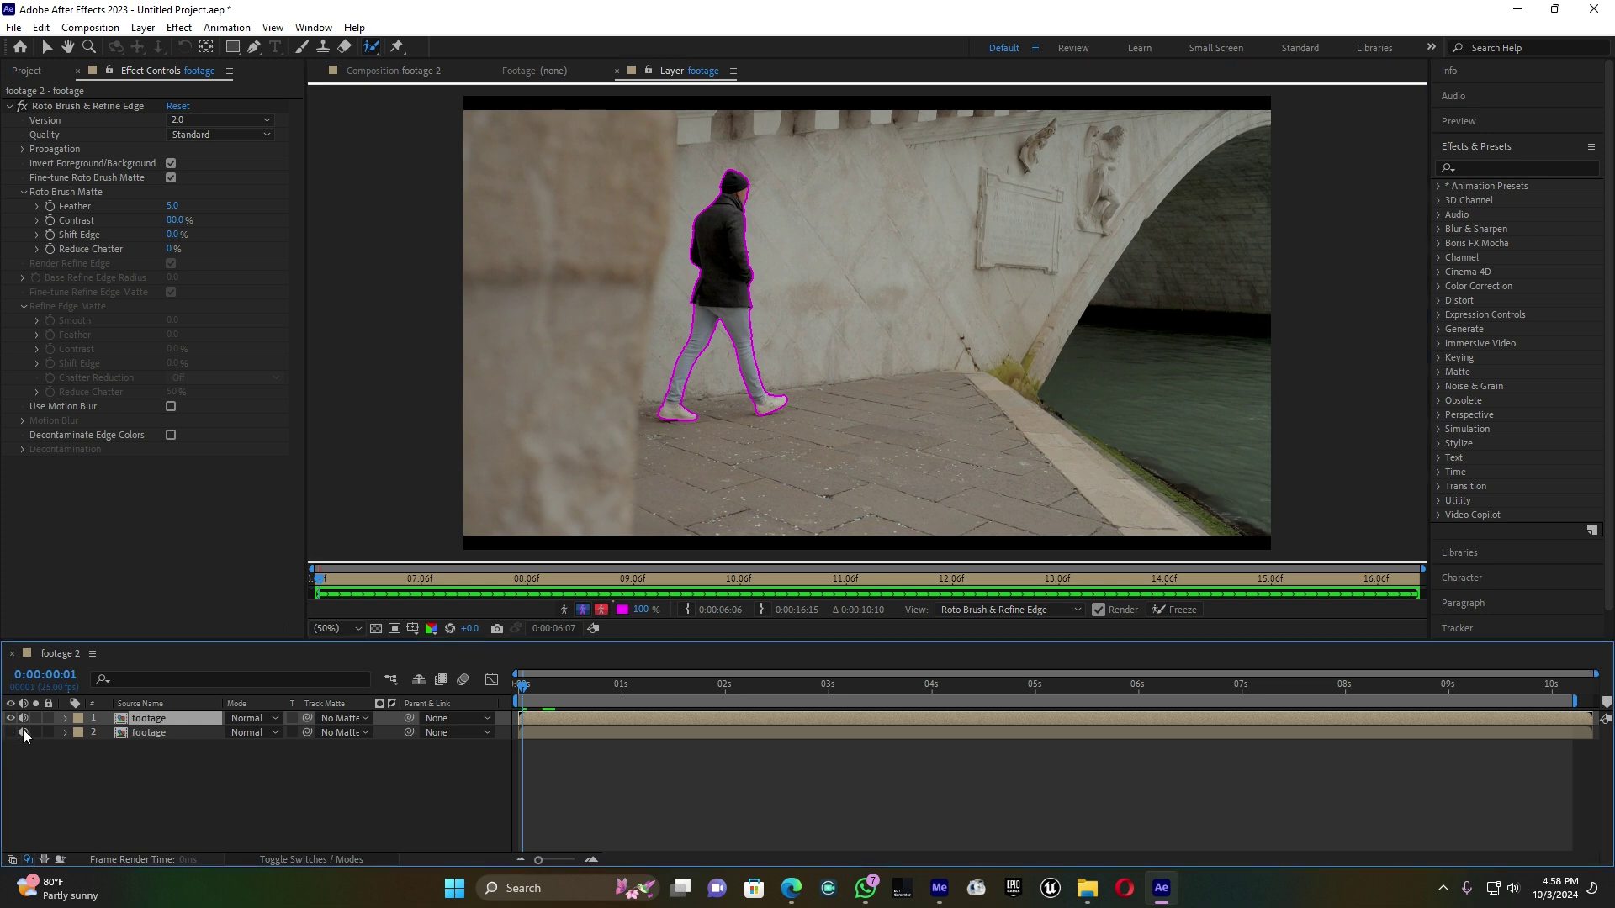
key("Home")
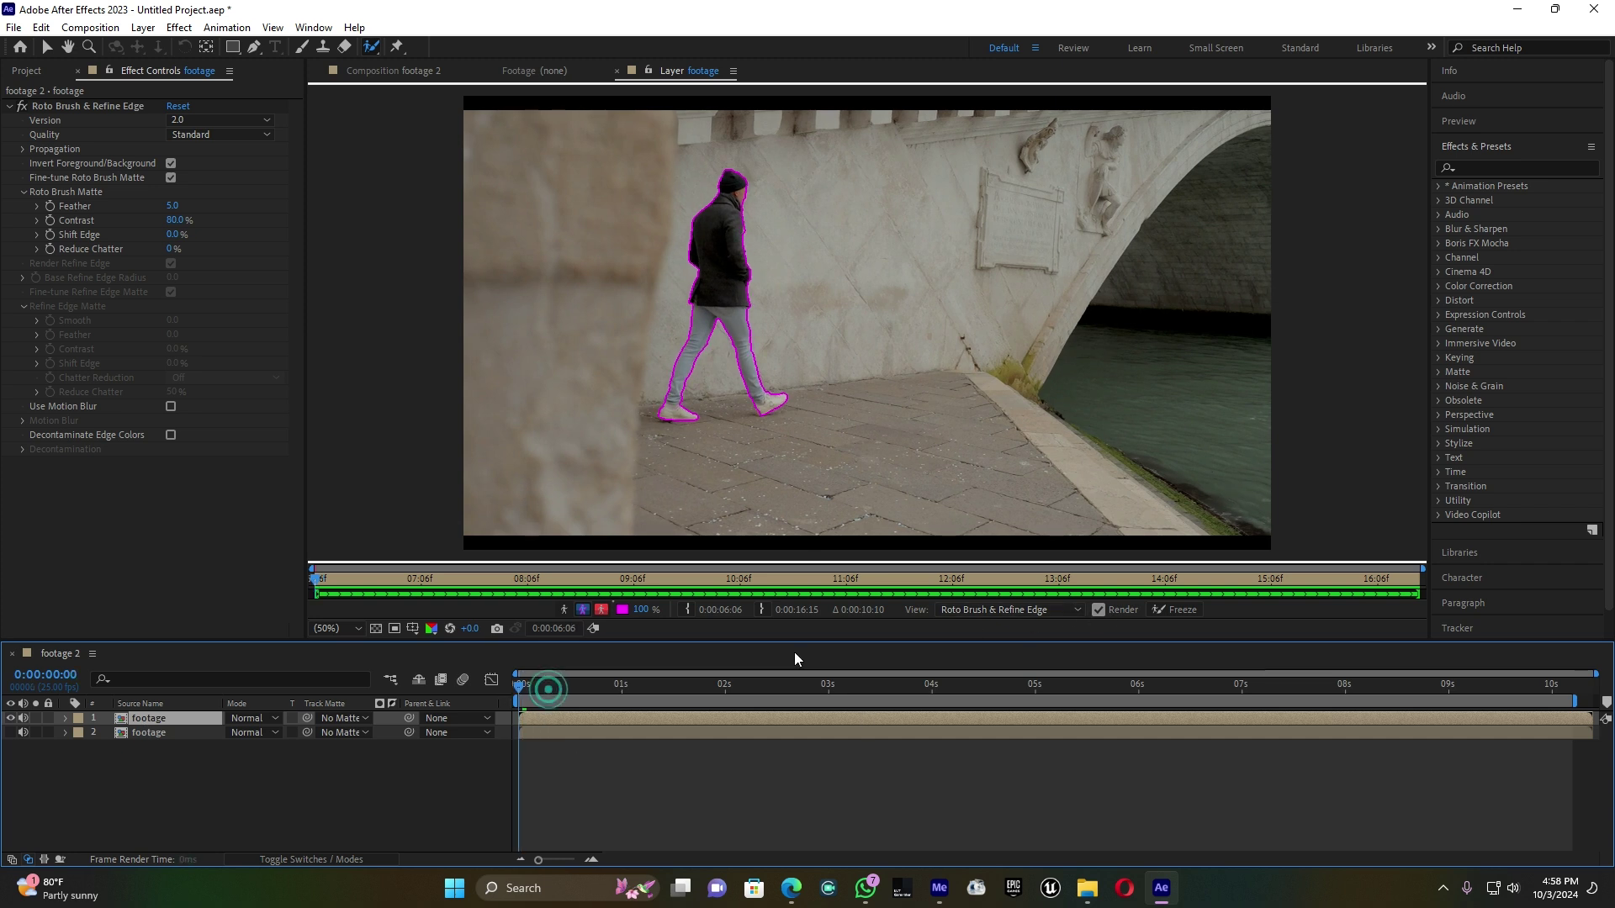
left_click(1179, 610)
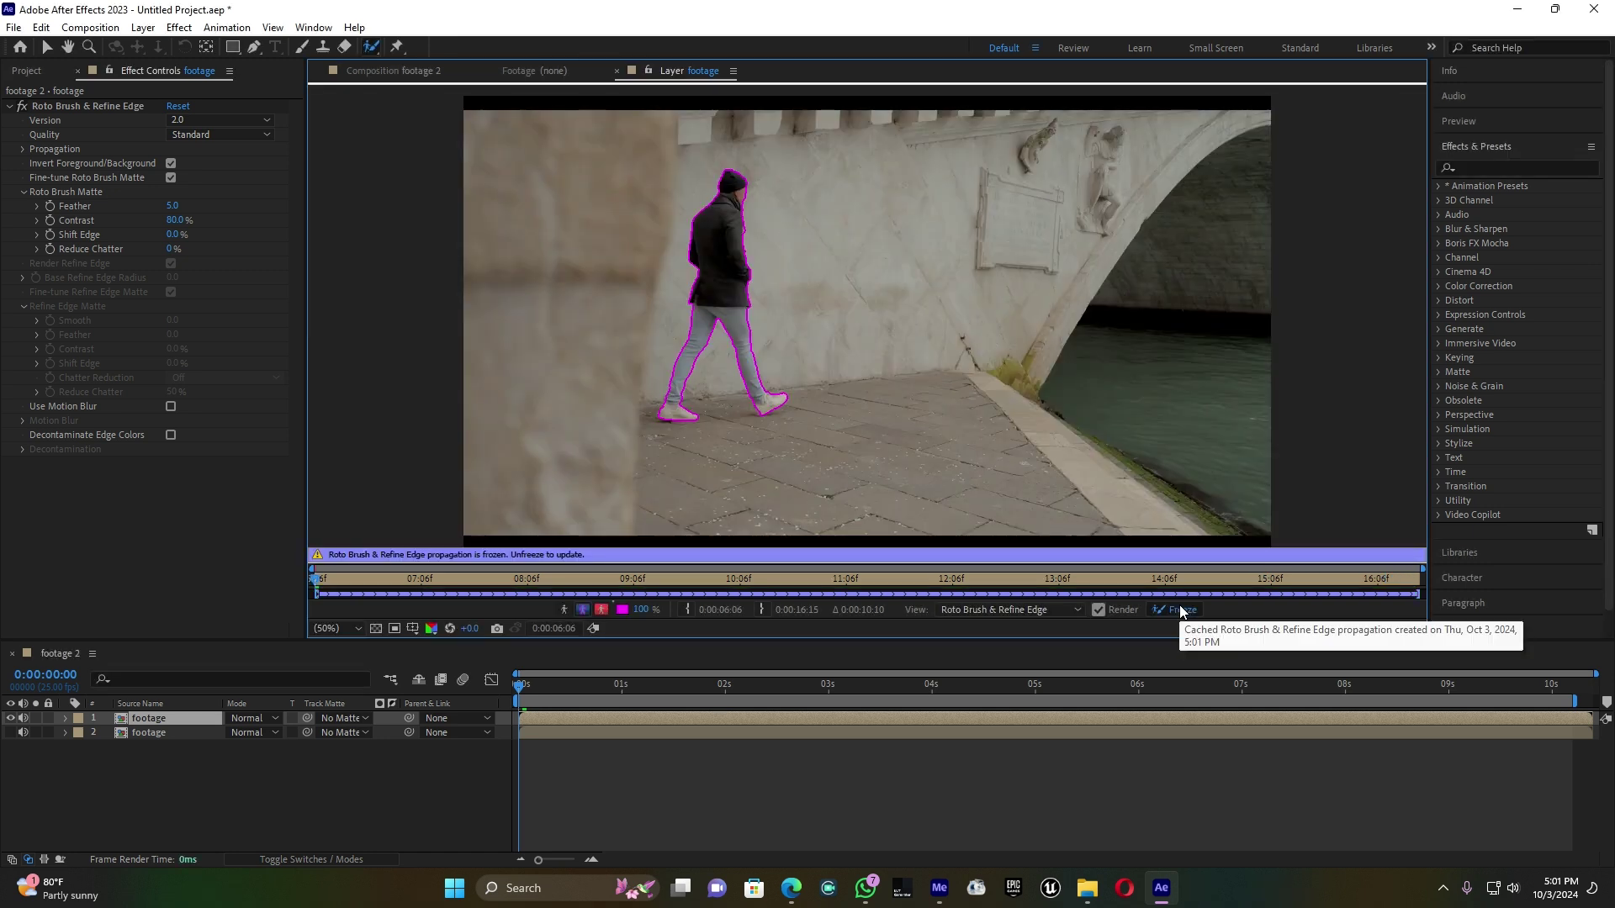
left_click(406, 73)
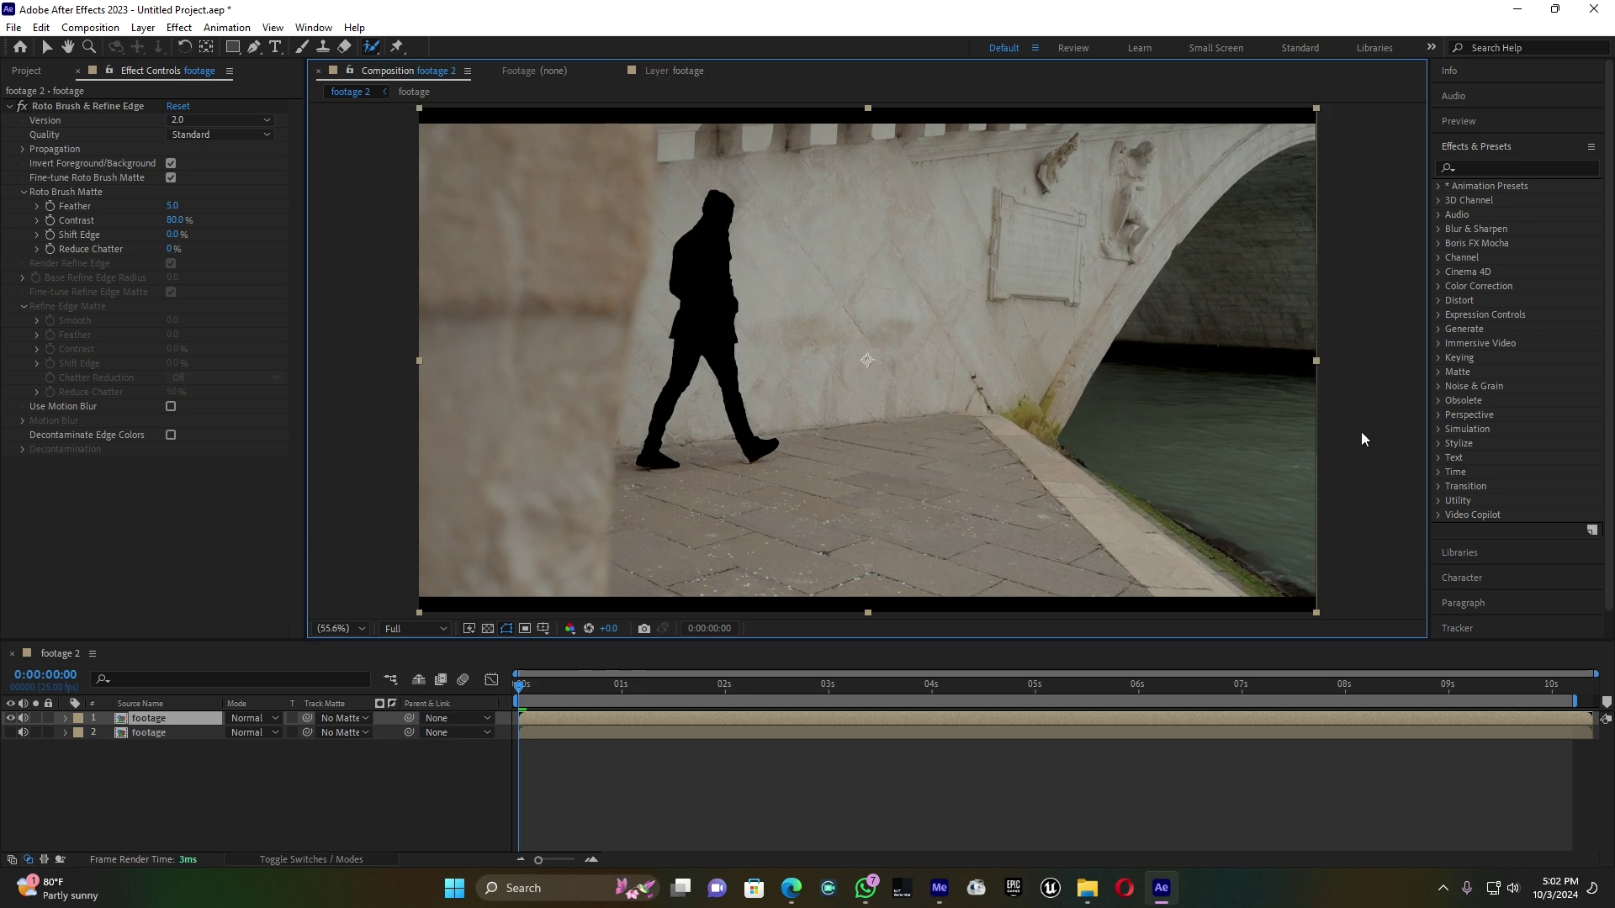
- Move the inverted footage layer below the man's cutout layer, checking the composite with the cutout shown and leaving it hidden
key("space")
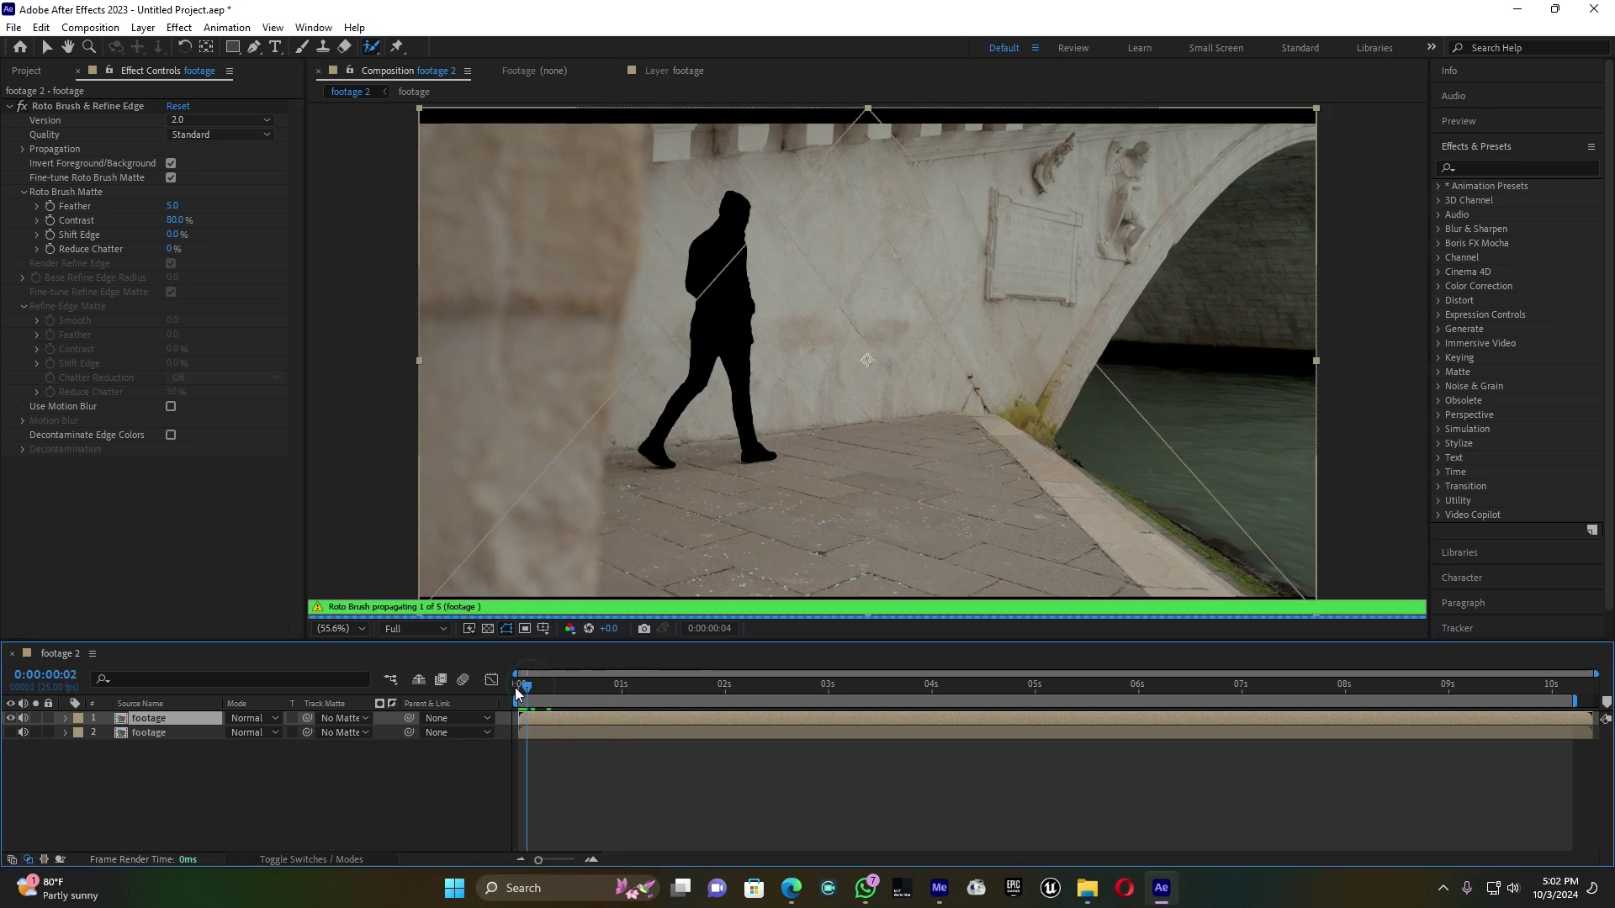
key("space")
left_click(169, 733)
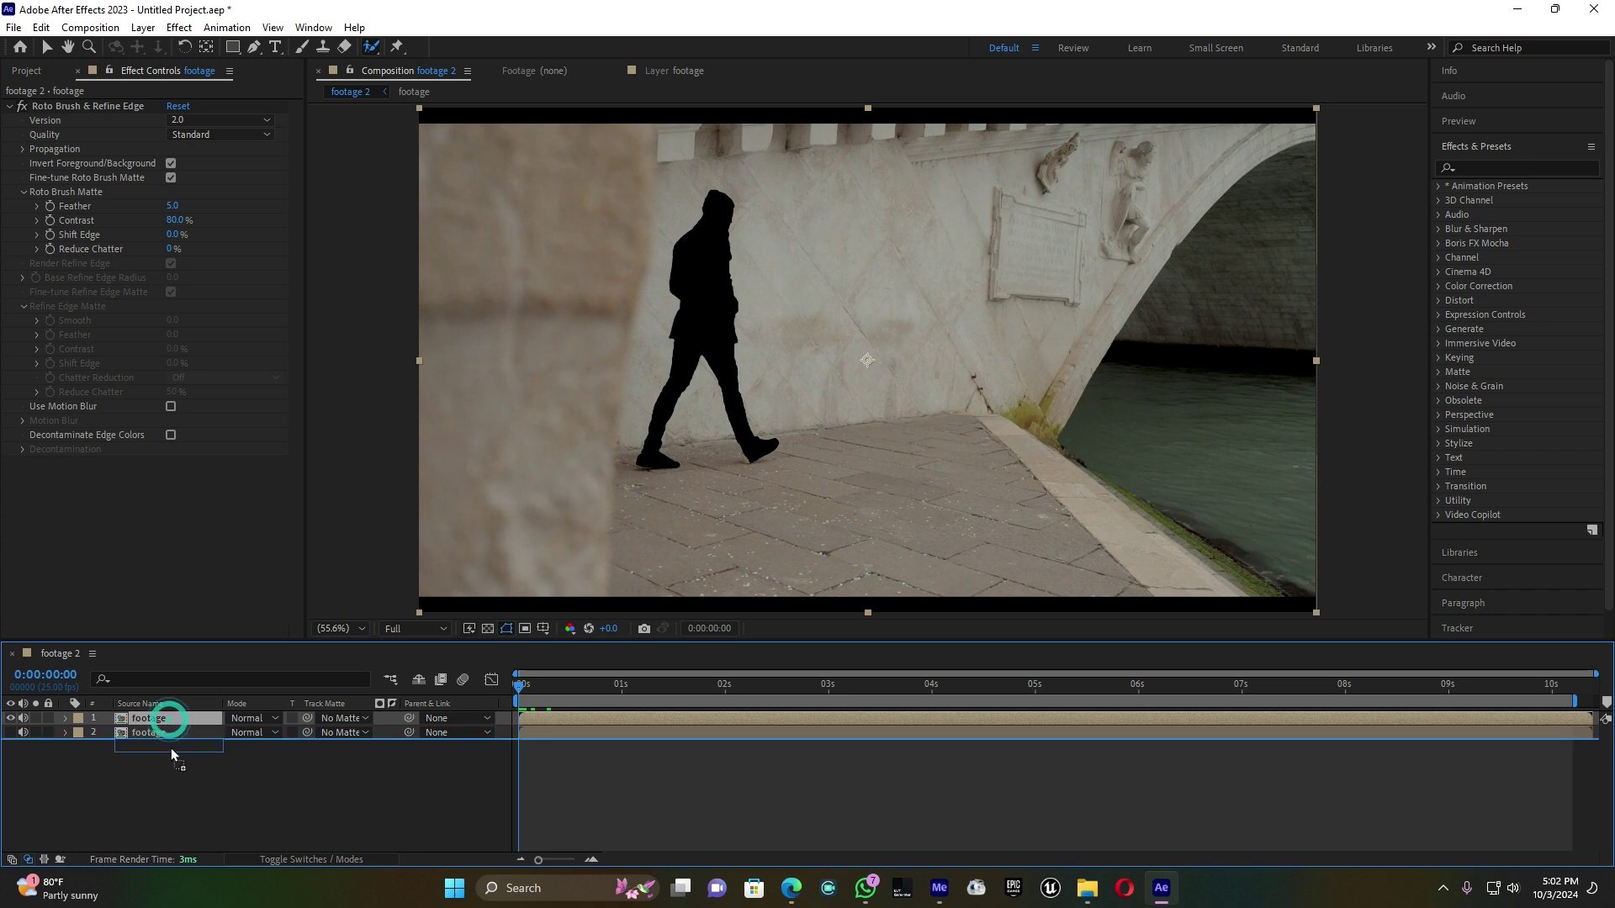
left_click(11, 720)
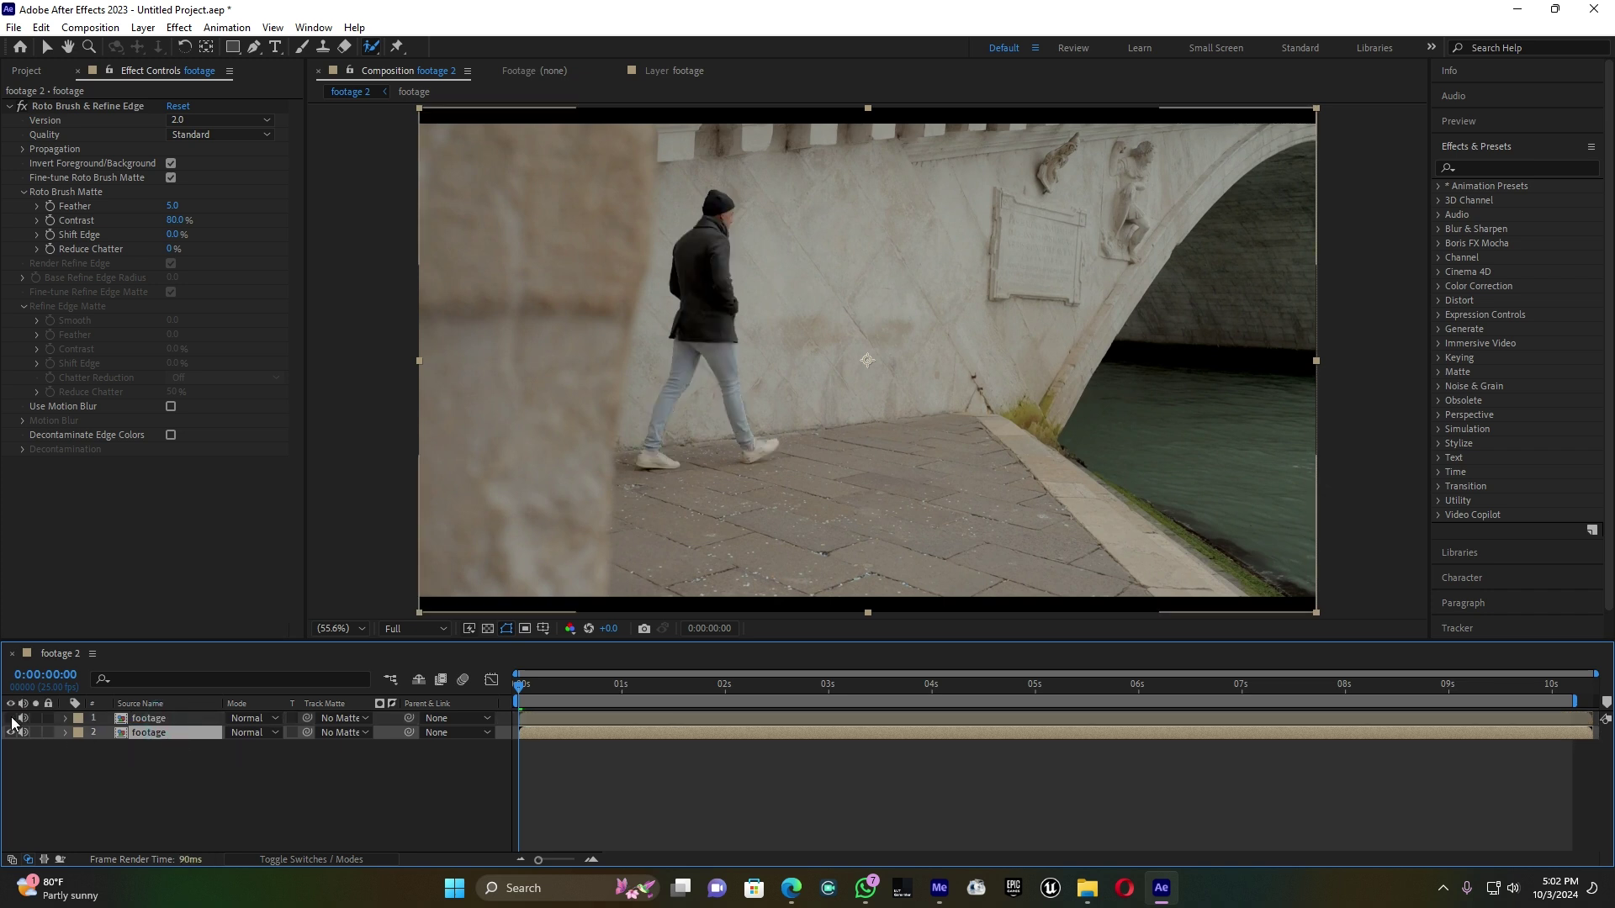
left_click(11, 719)
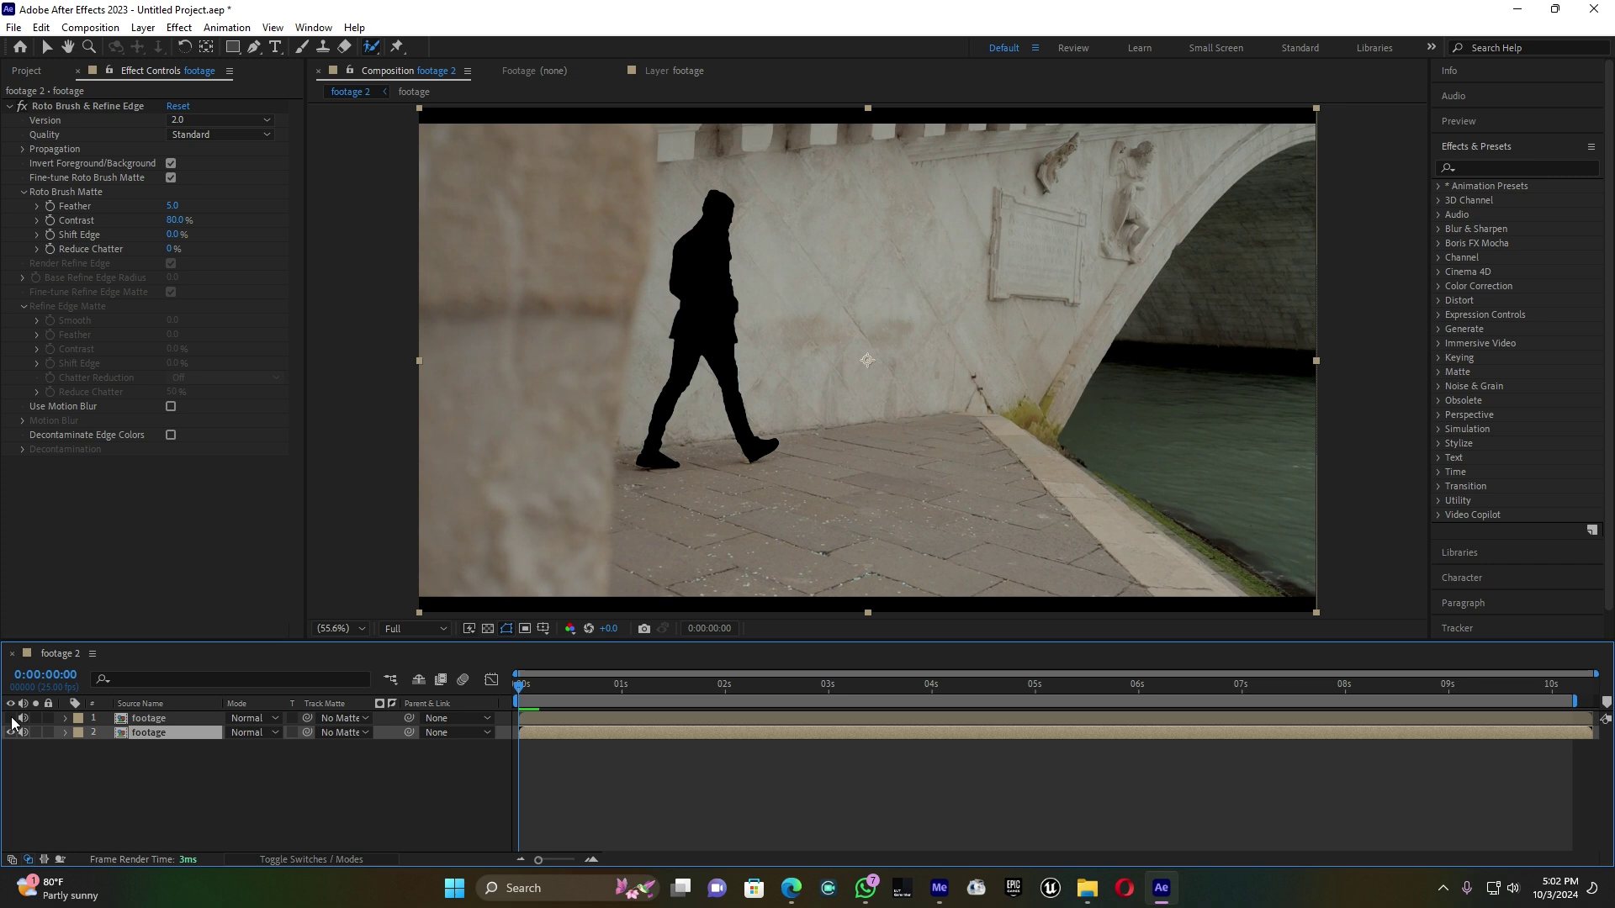
- Open Content-Aware Fill for the inverted footage layer and set alpha expansion to 25, with the Object method and Strong lighting correction
left_click(139, 734)
left_click(314, 28)
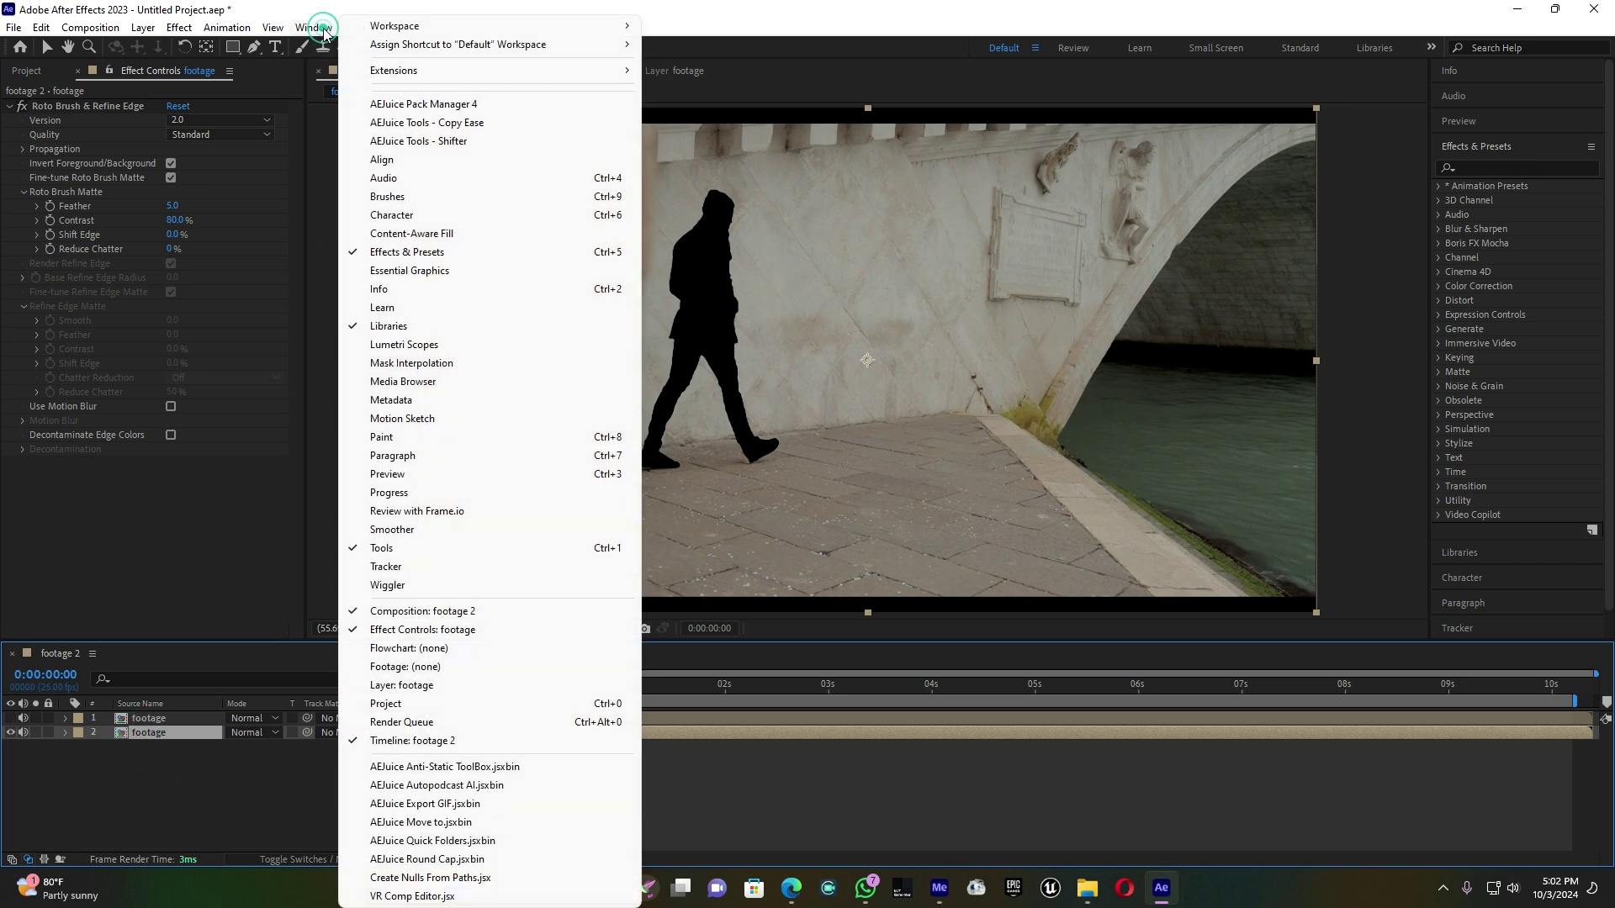
left_click(431, 235)
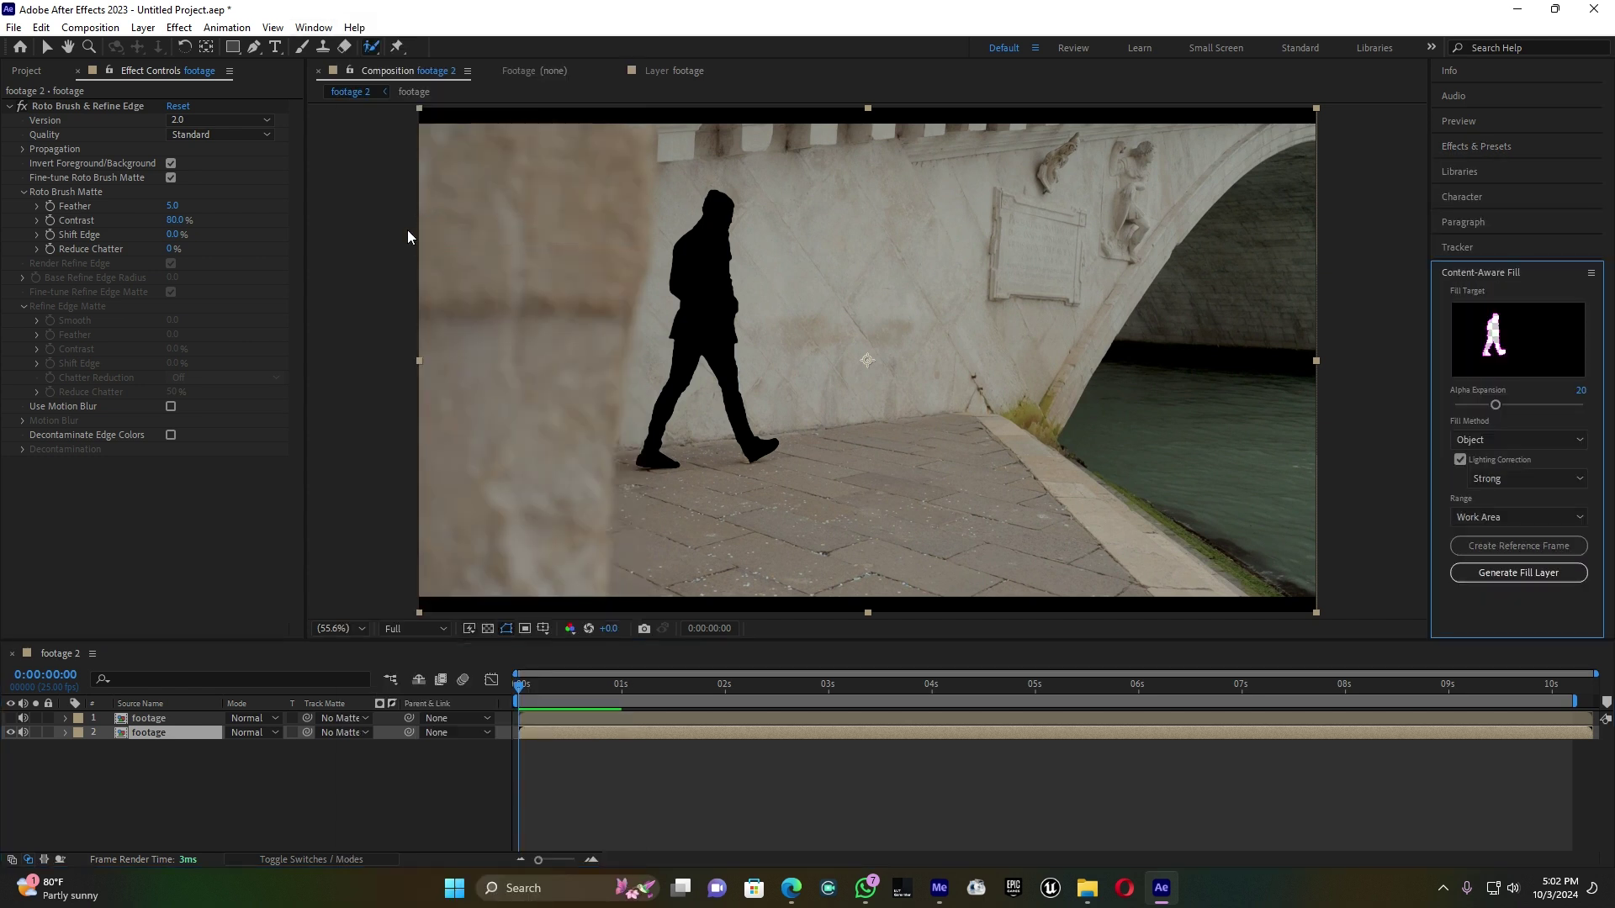
left_click_drag(1497, 404, 1509, 400)
left_click_drag(1506, 405, 1501, 408)
left_click(1492, 441)
left_click(1487, 459)
left_click(1496, 478)
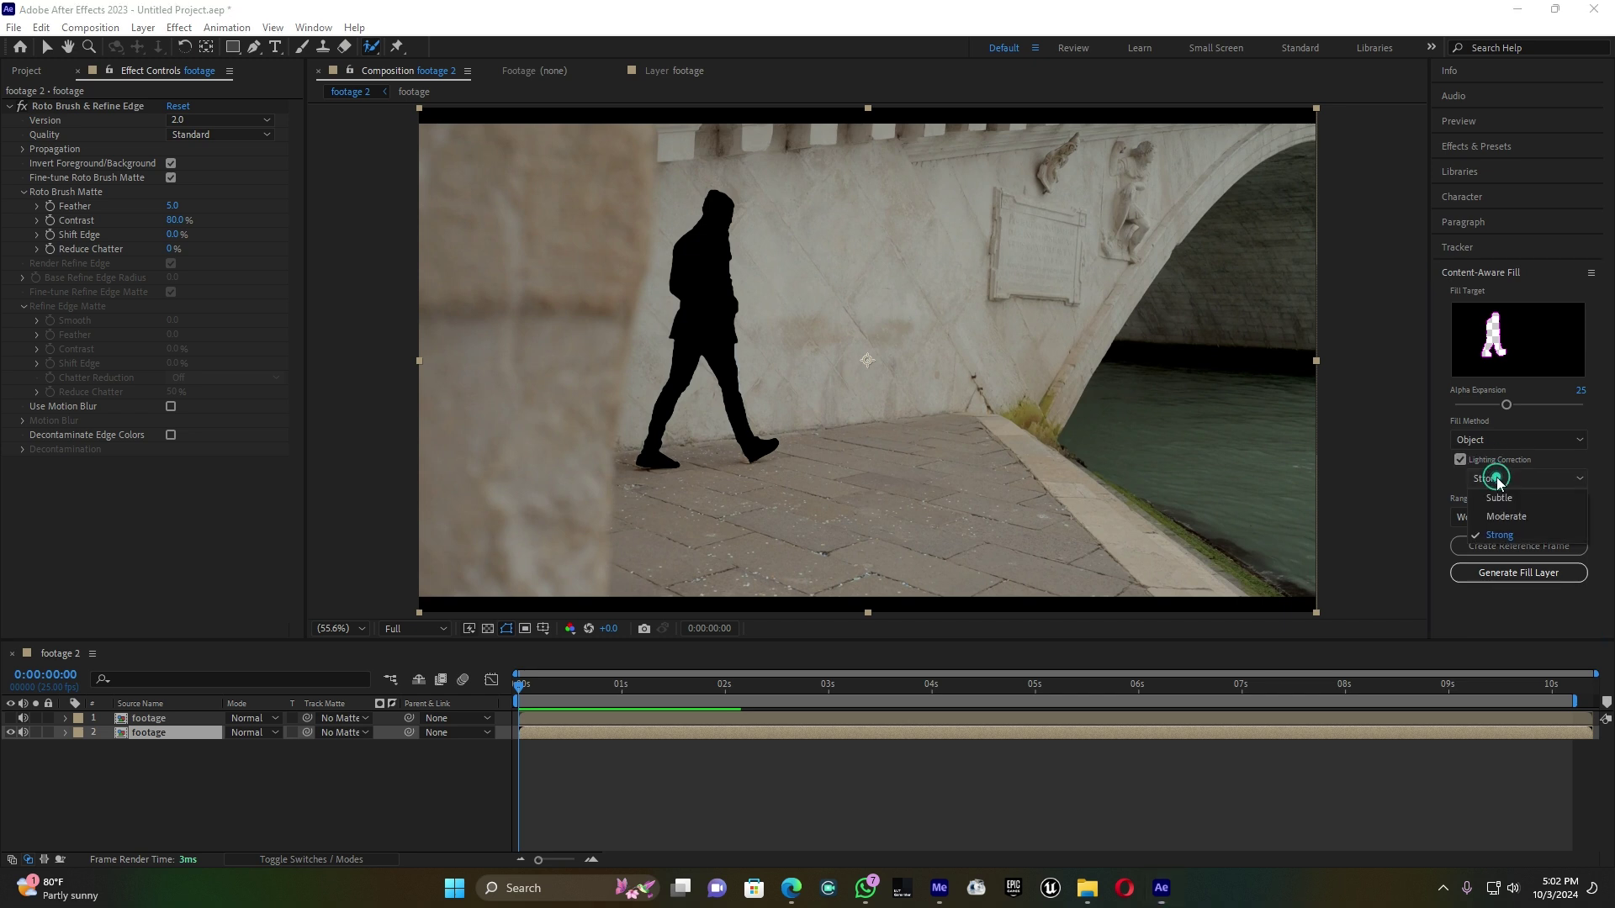
left_click(1507, 532)
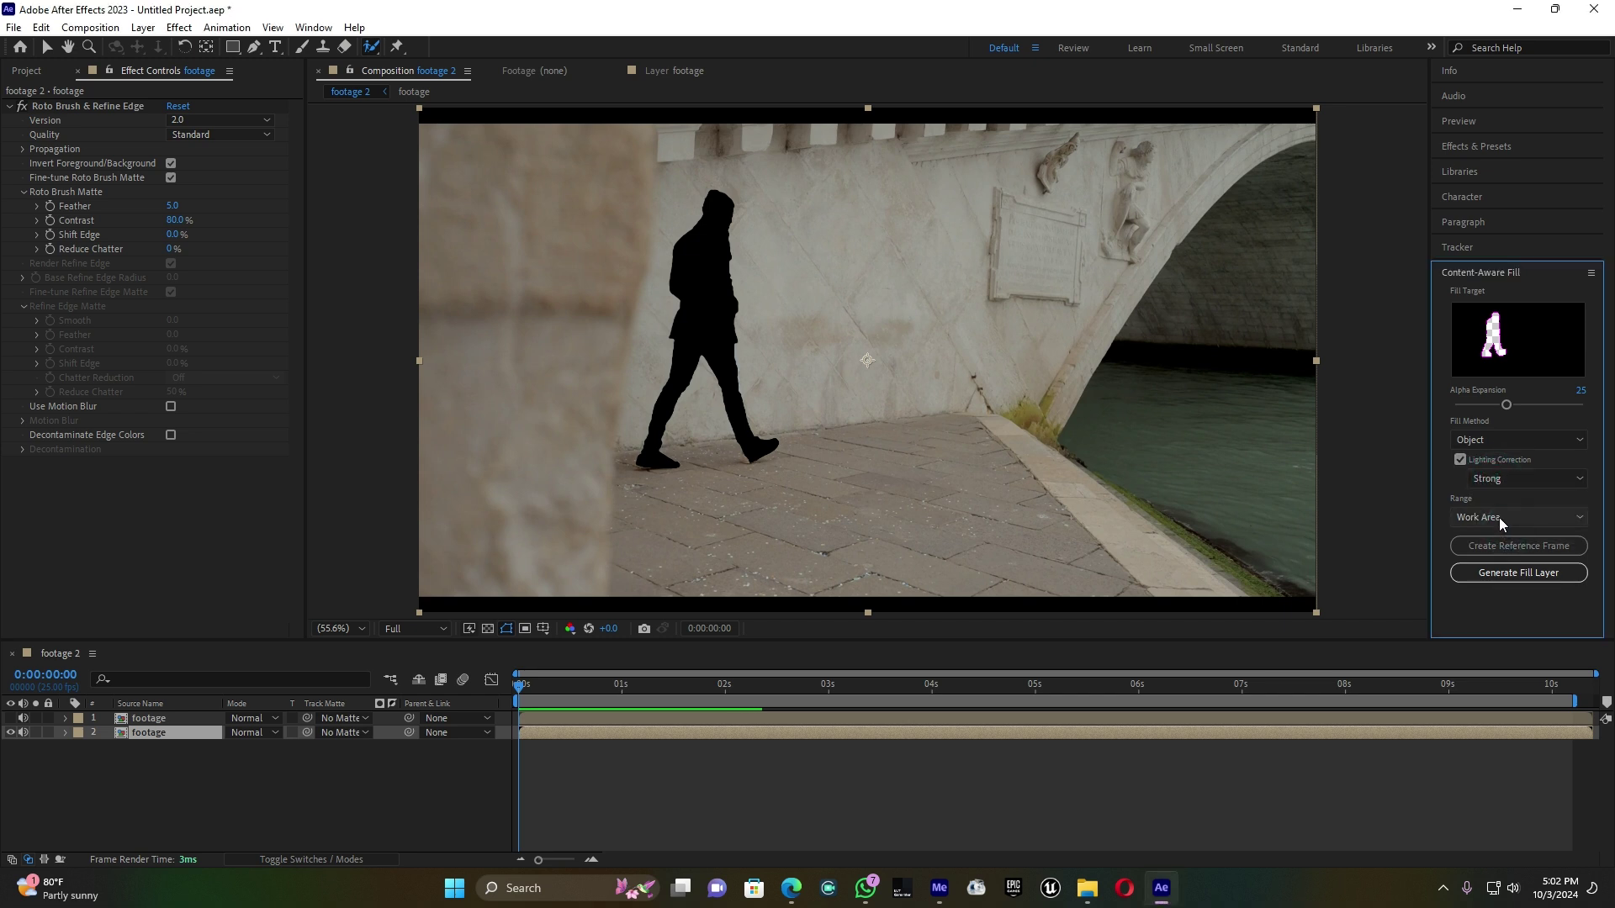
- Generate the Content-Aware Fill layer over the Work Area range and save the project as cont
left_click(1499, 517)
left_click(1498, 533)
left_click(1501, 552)
left_click(1518, 573)
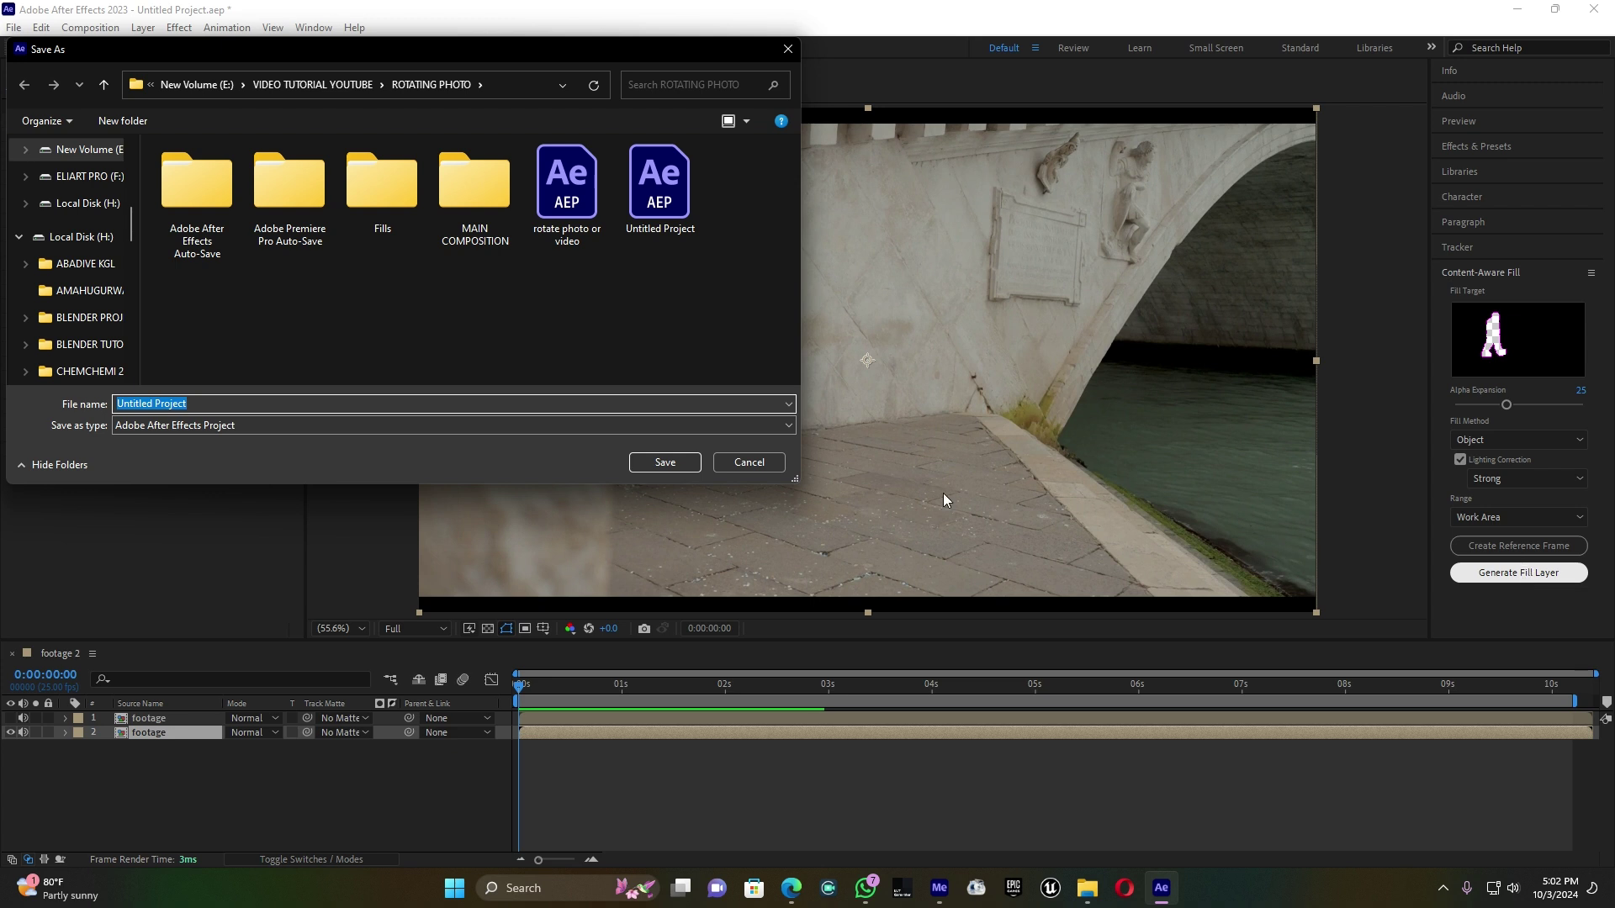
type("cont")
left_click(669, 463)
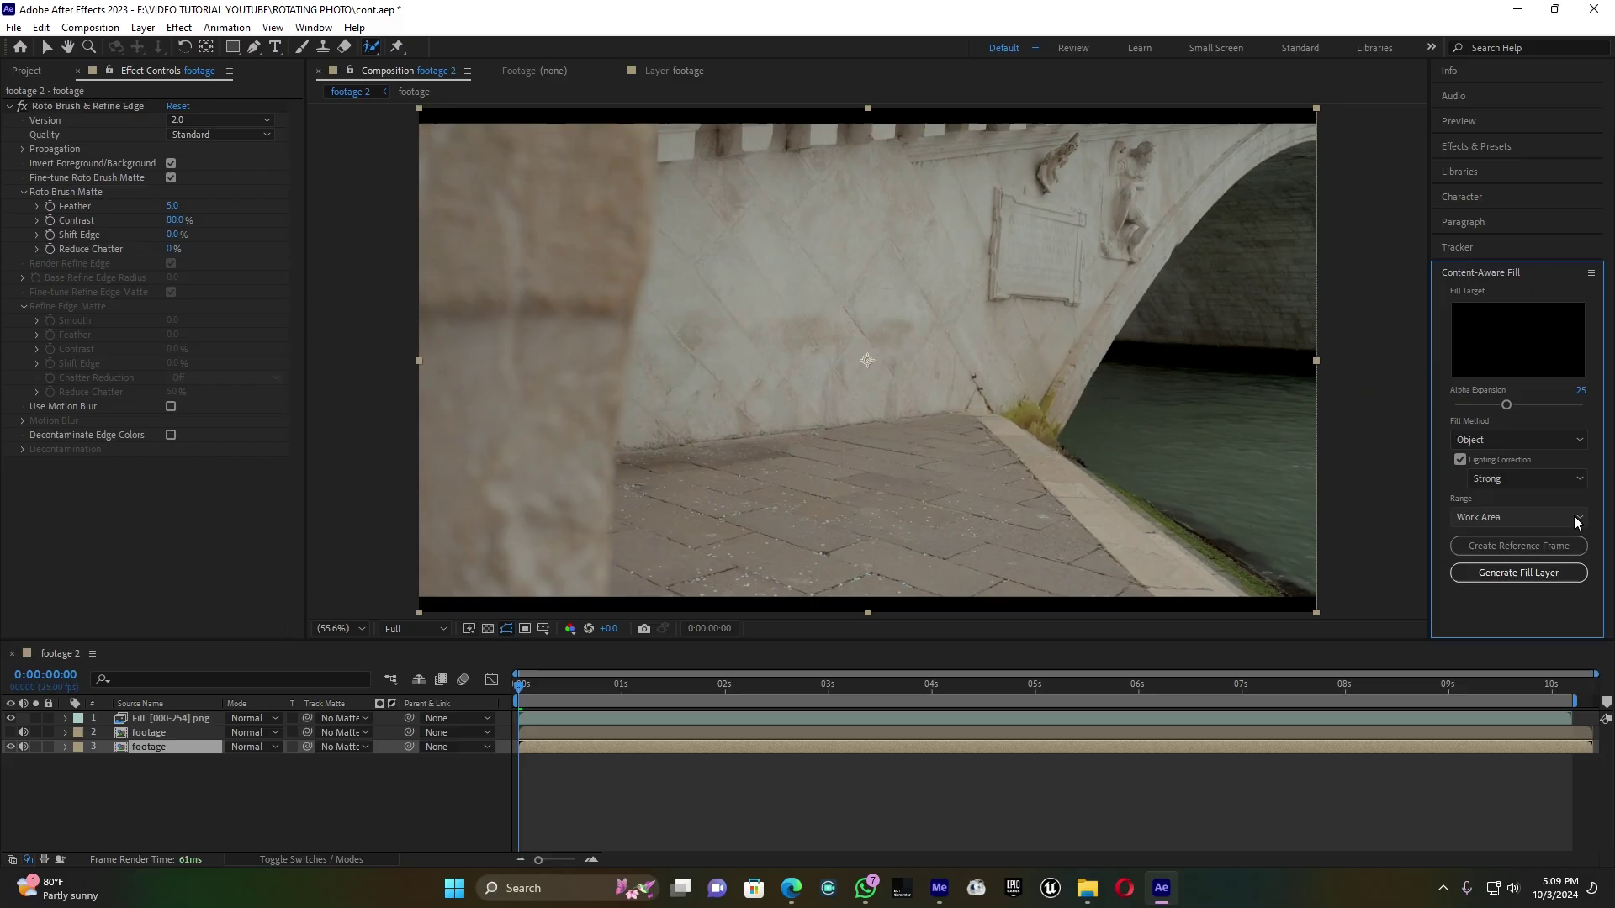
- Rename the hidden footage layer holding the man's cutout as SUBJECT
left_click(150, 733)
right_click(150, 734)
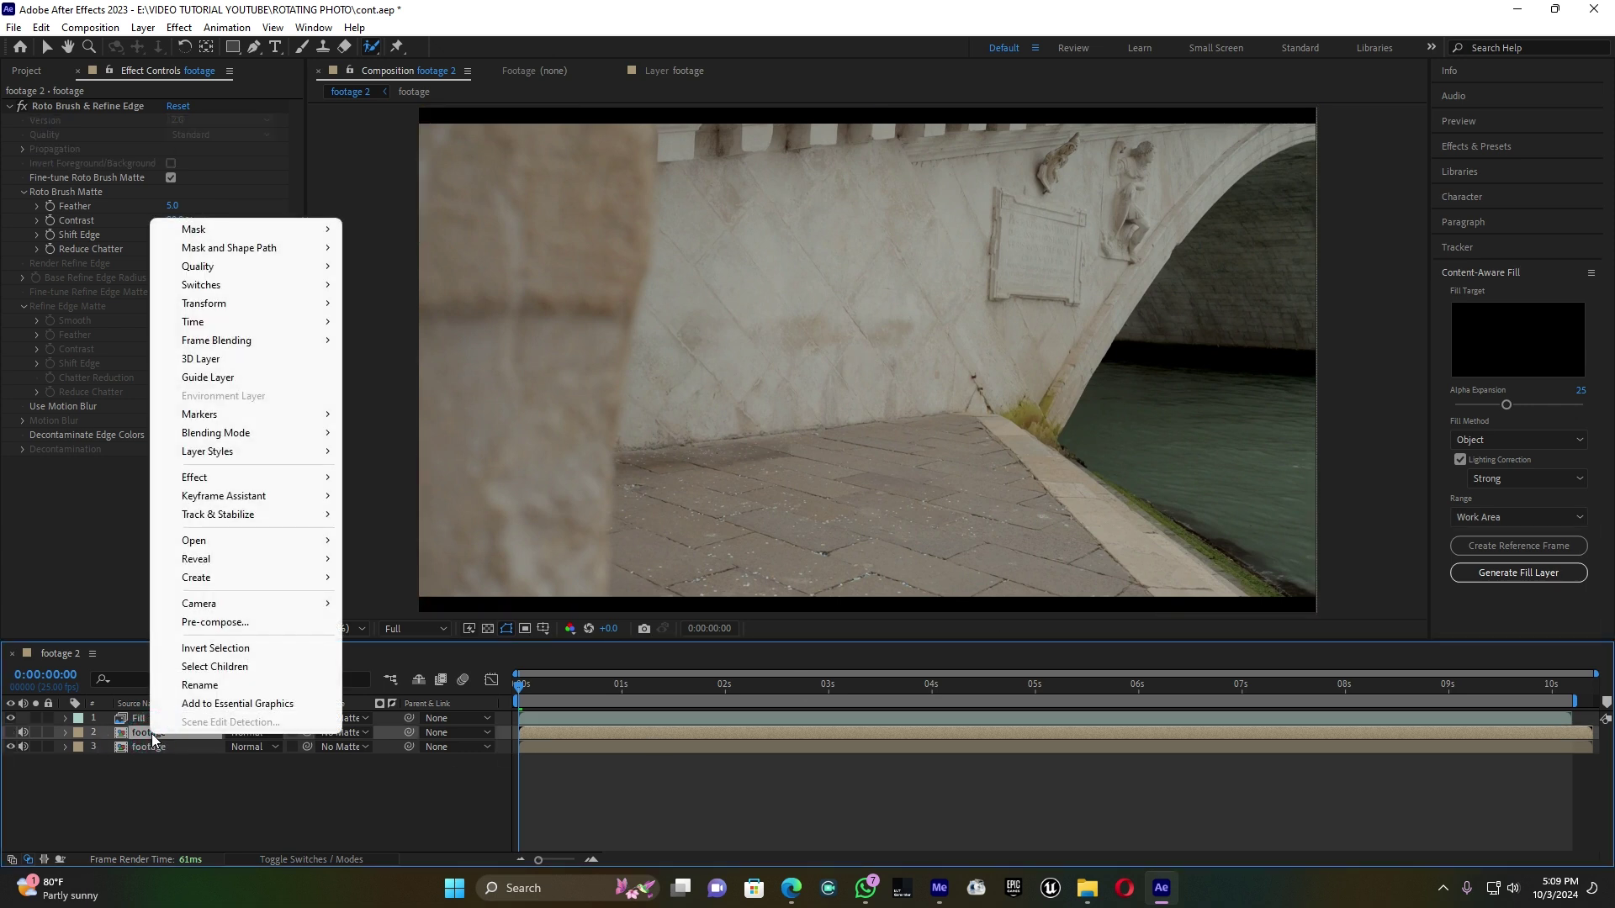
left_click(205, 686)
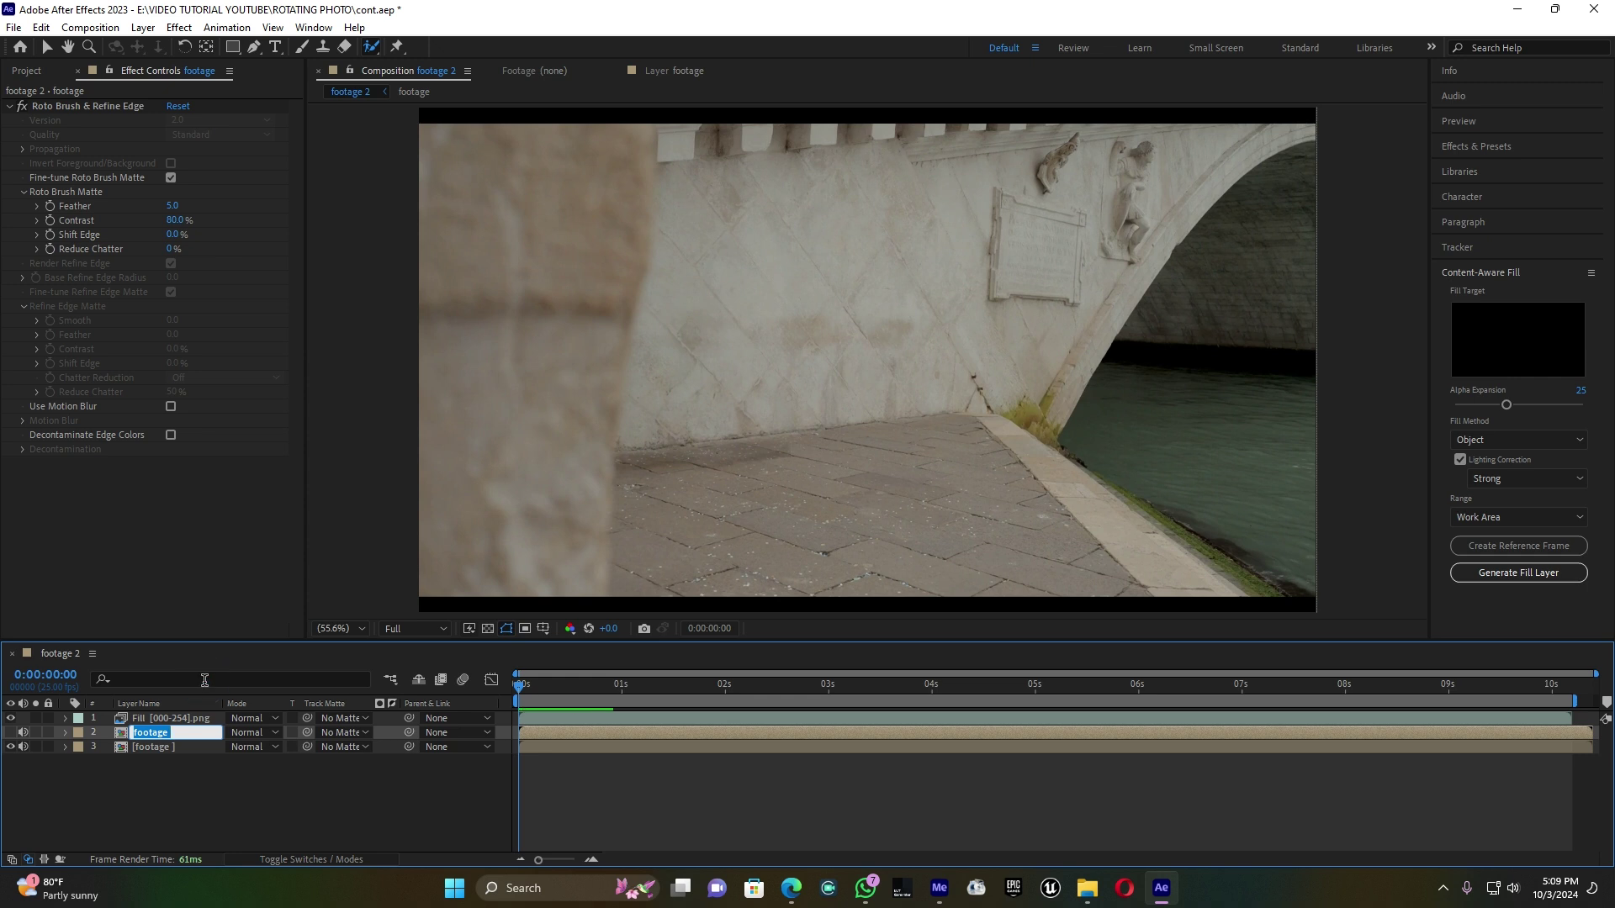
type("SUBJECT")
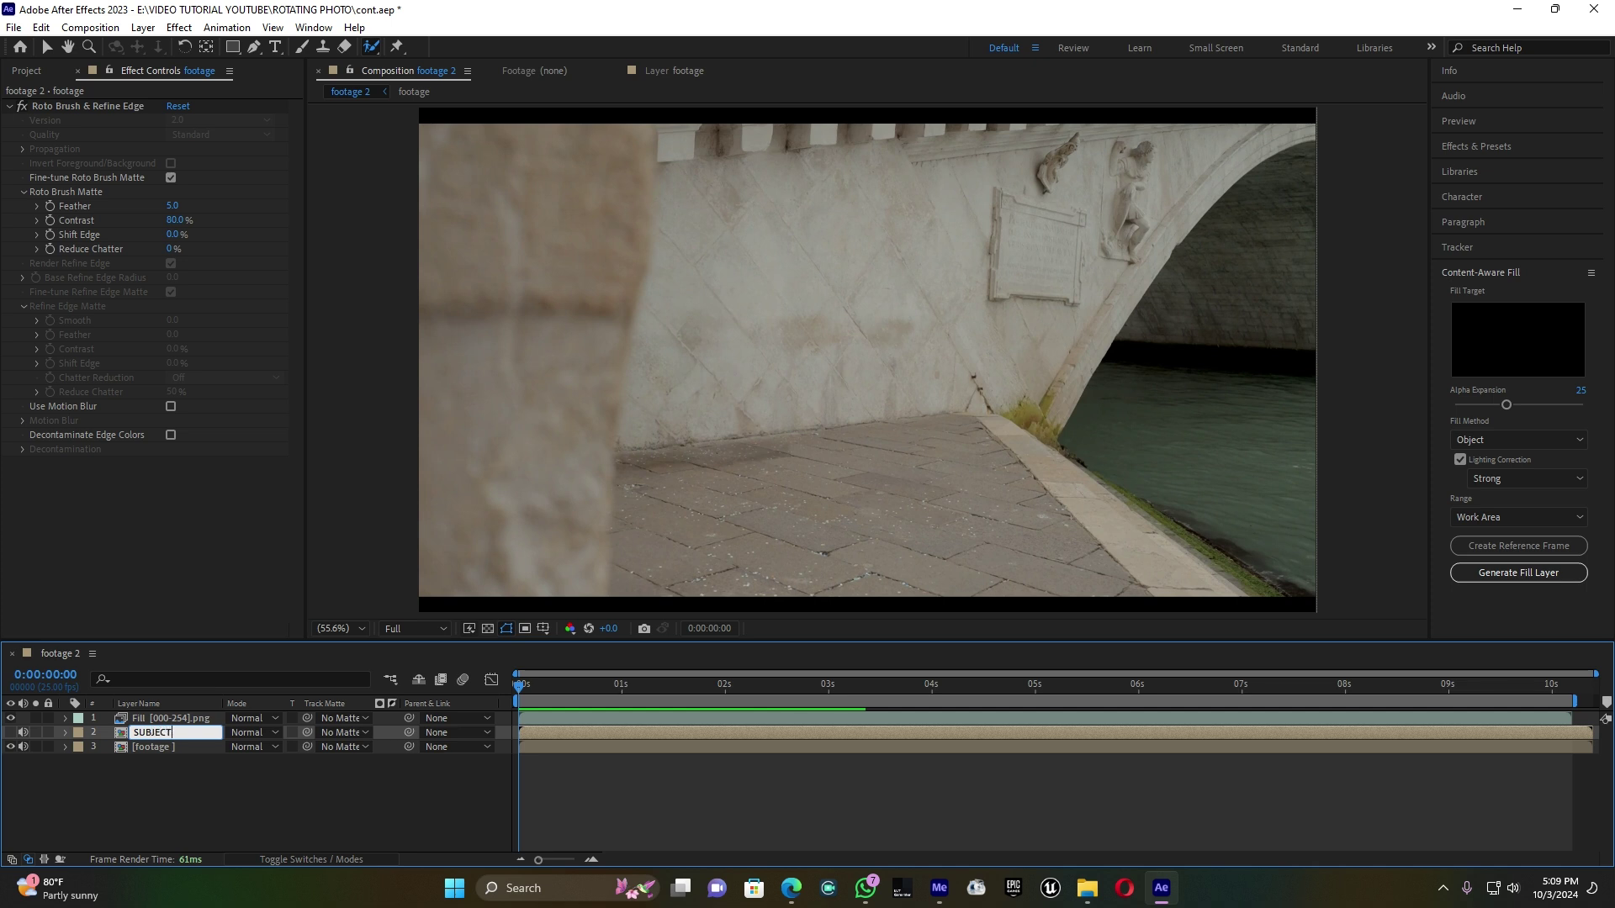
key("Return")
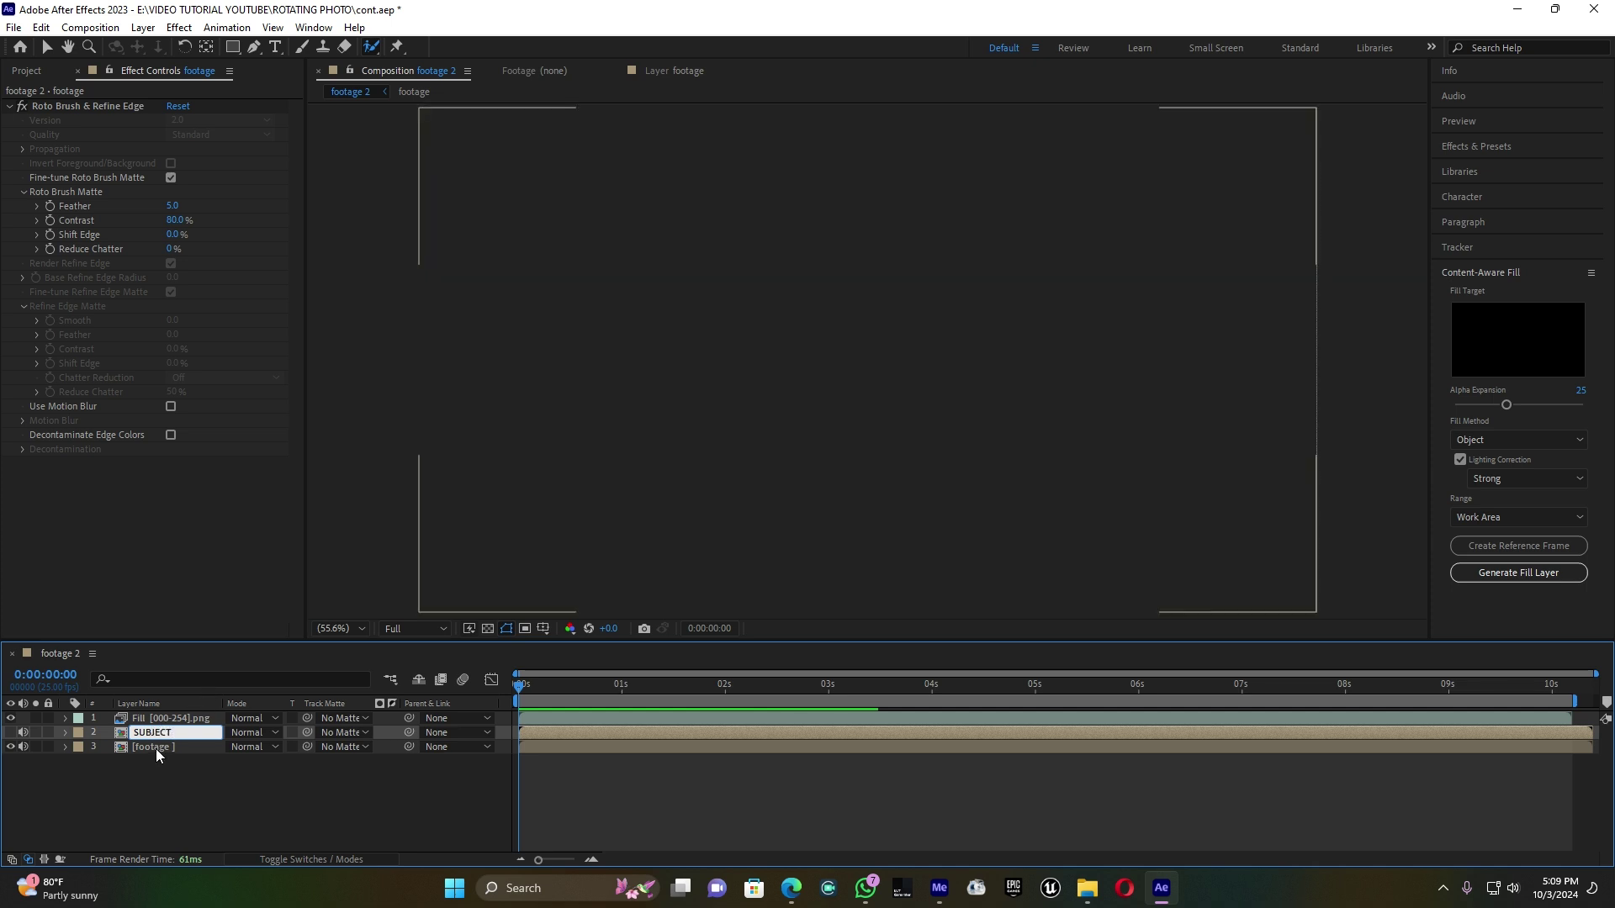
- Rename the bottom footage layer as BACKGROUBD
left_click(155, 749)
right_click(157, 749)
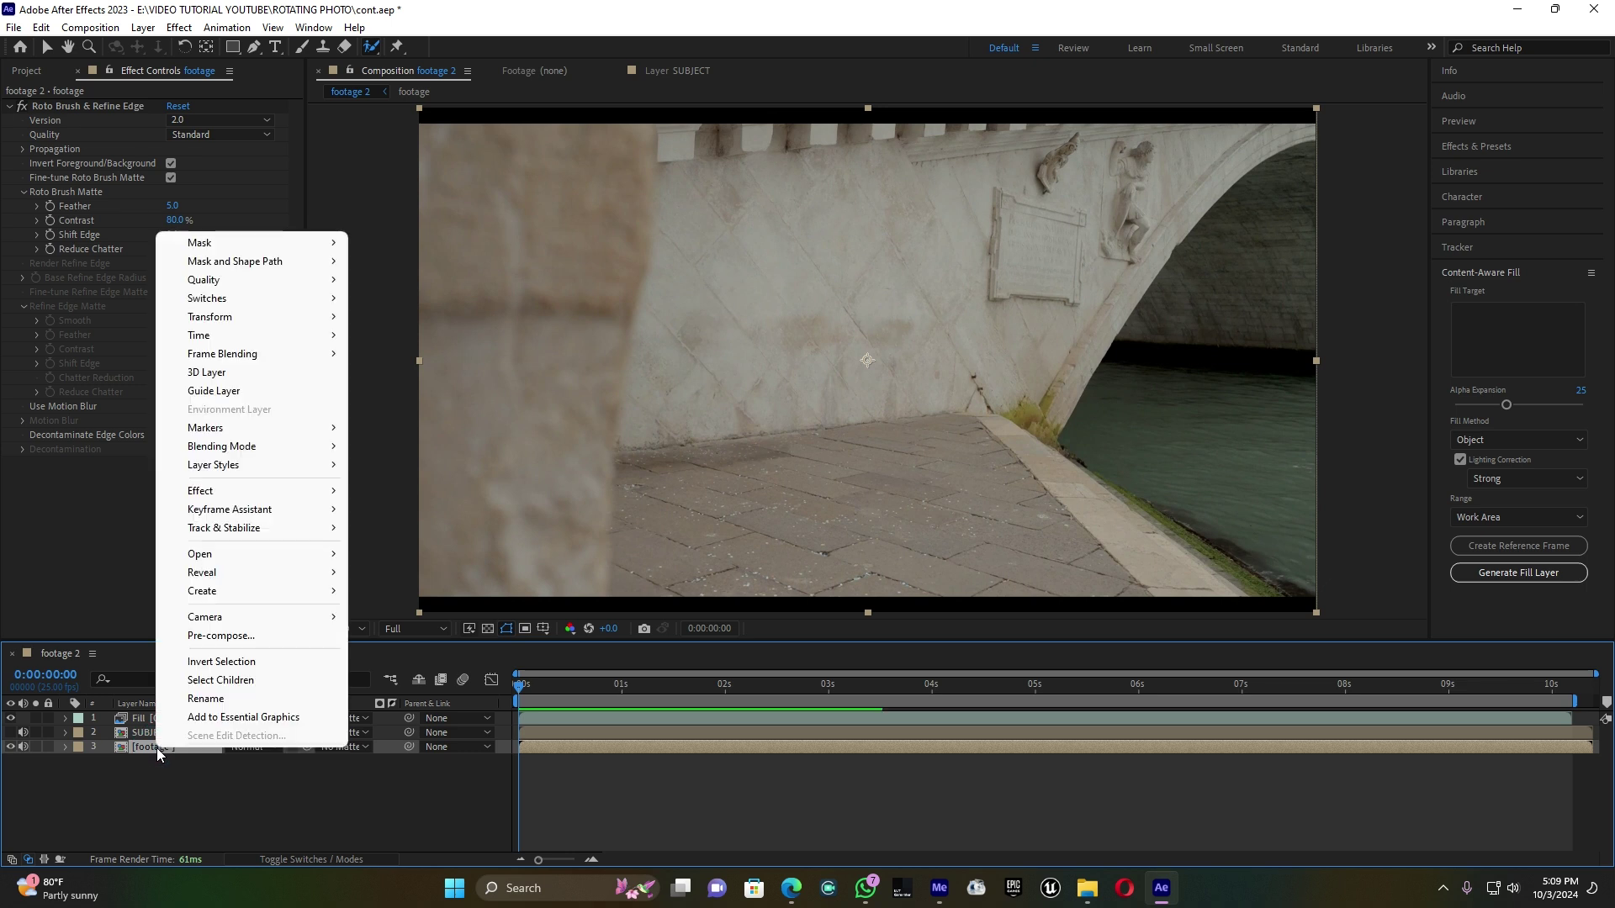
left_click(215, 696)
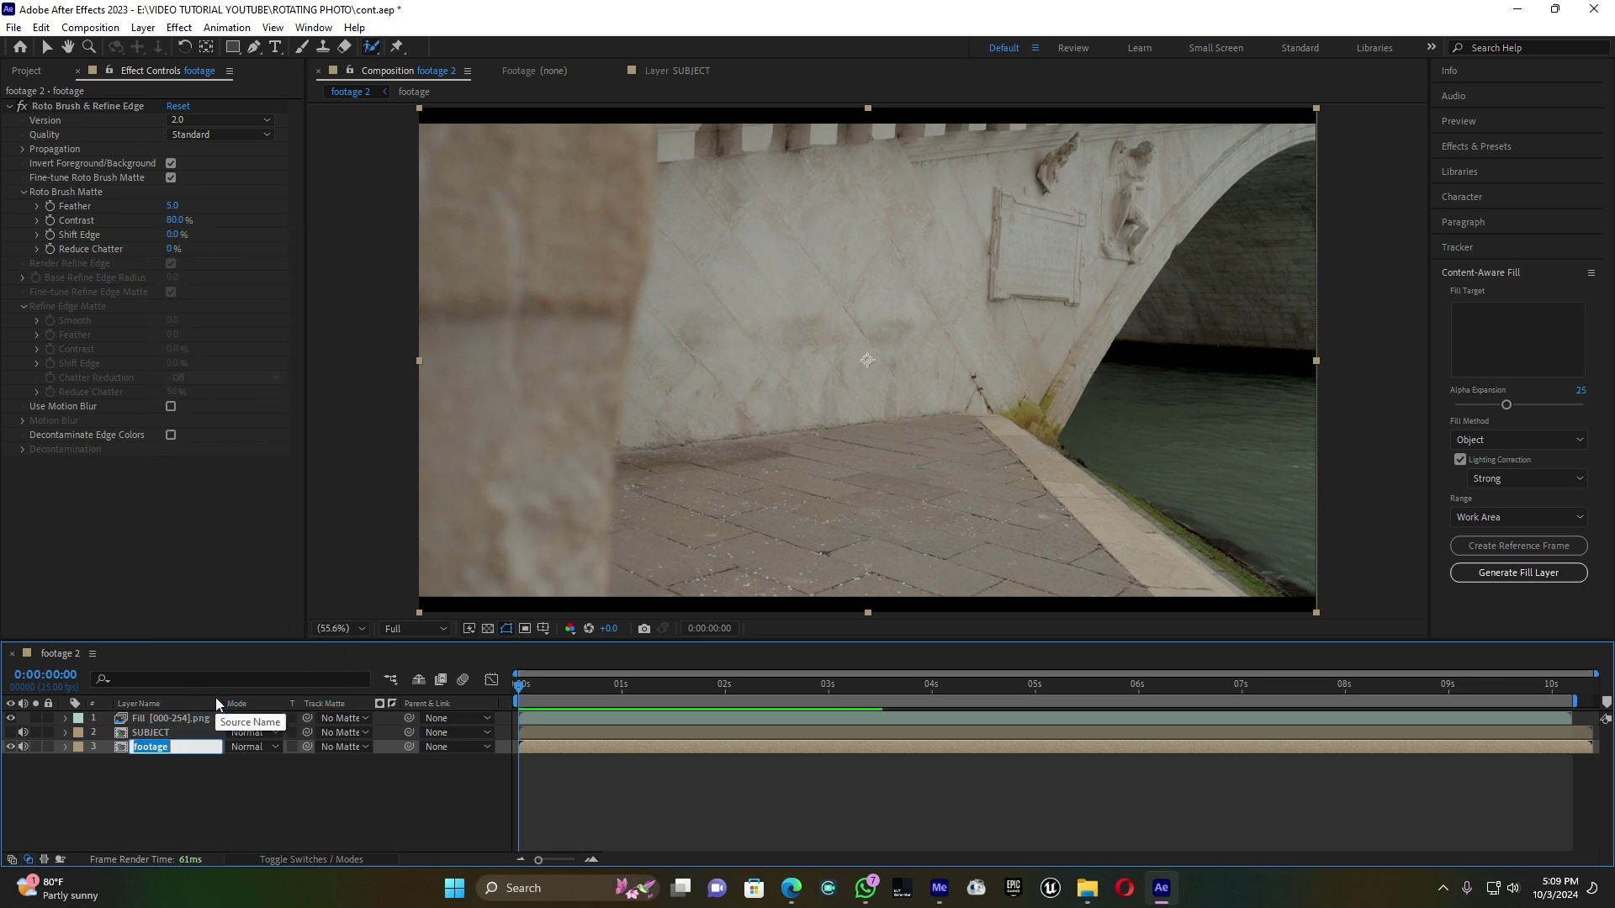
type("BACKGROUBD")
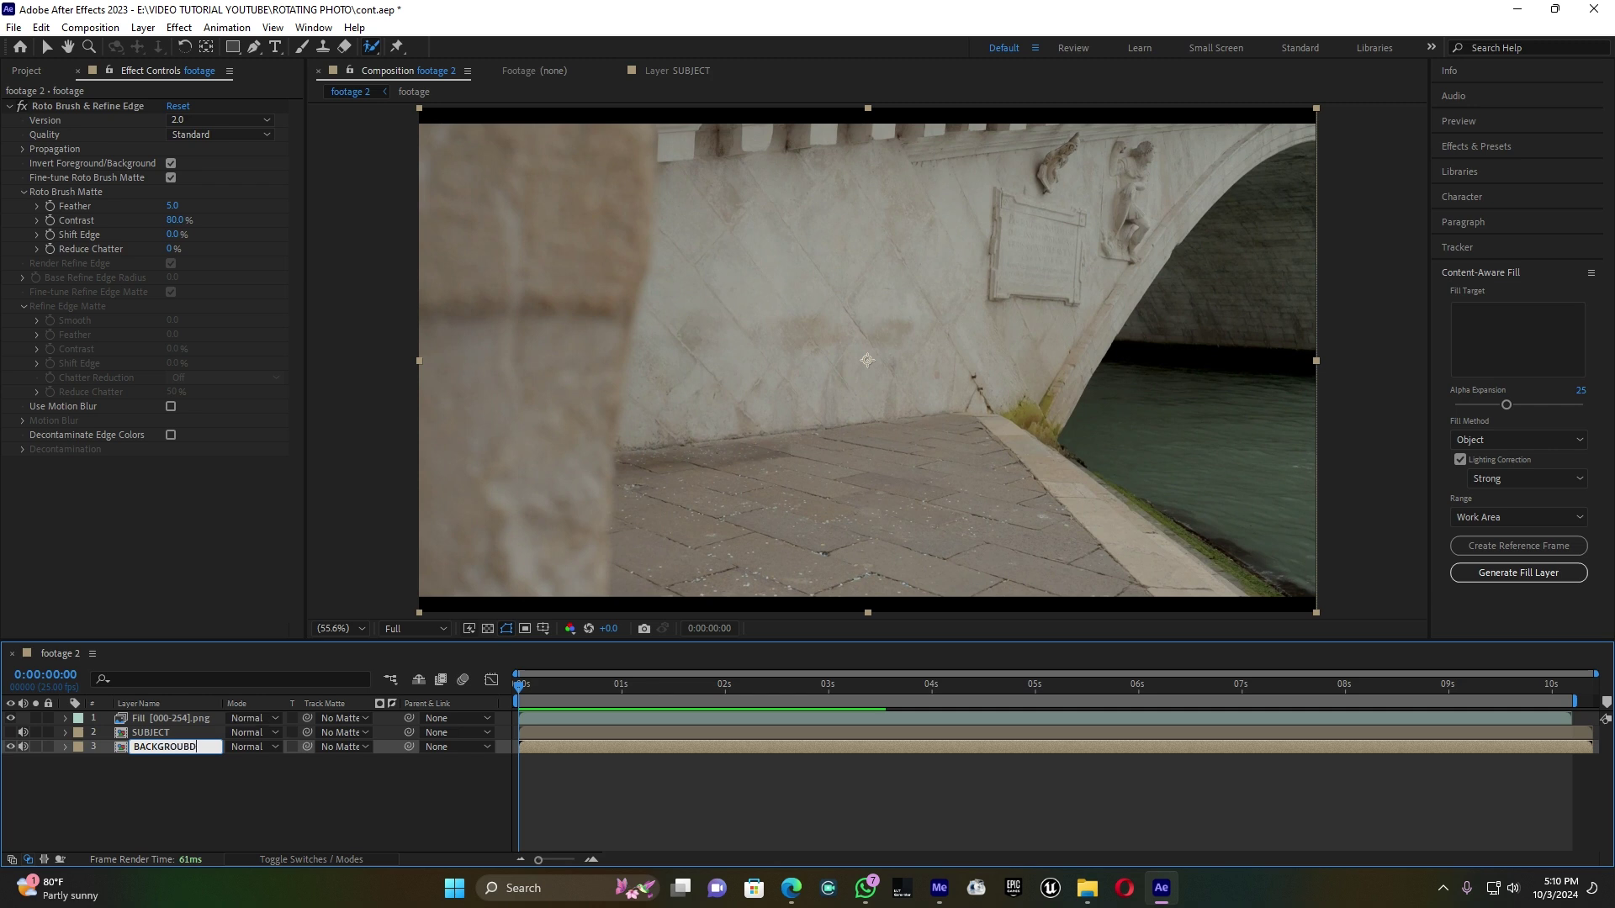
left_click(199, 806)
- Move the SUBJECT layer above the fill layer, make it visible and play back the composite from the first frame
left_click_drag(150, 732, 163, 717)
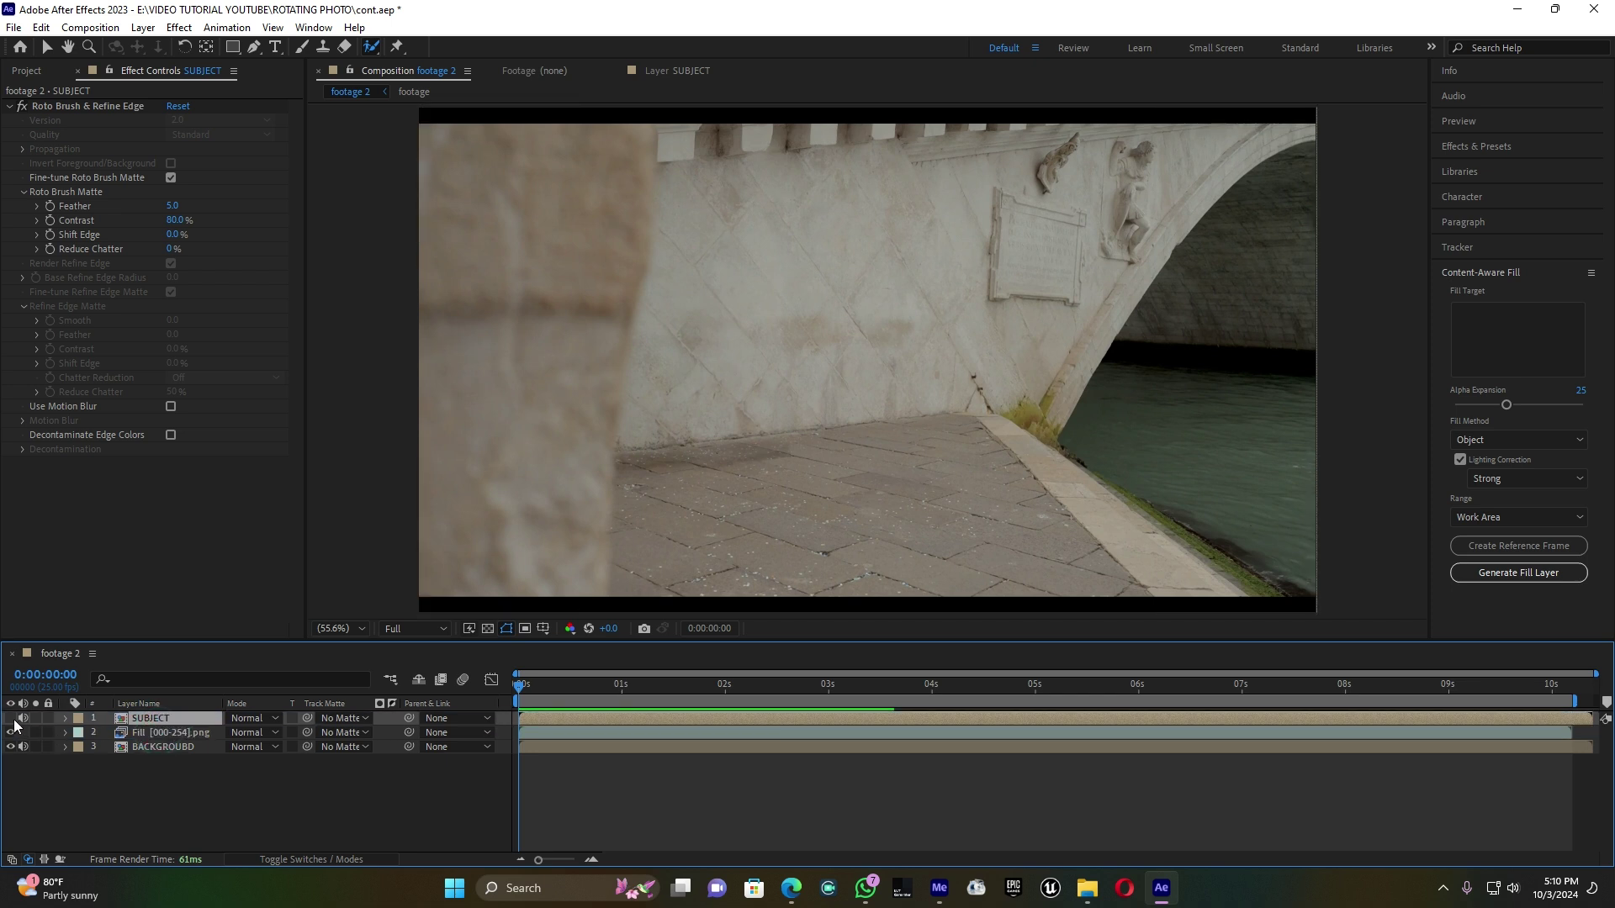
left_click(10, 718)
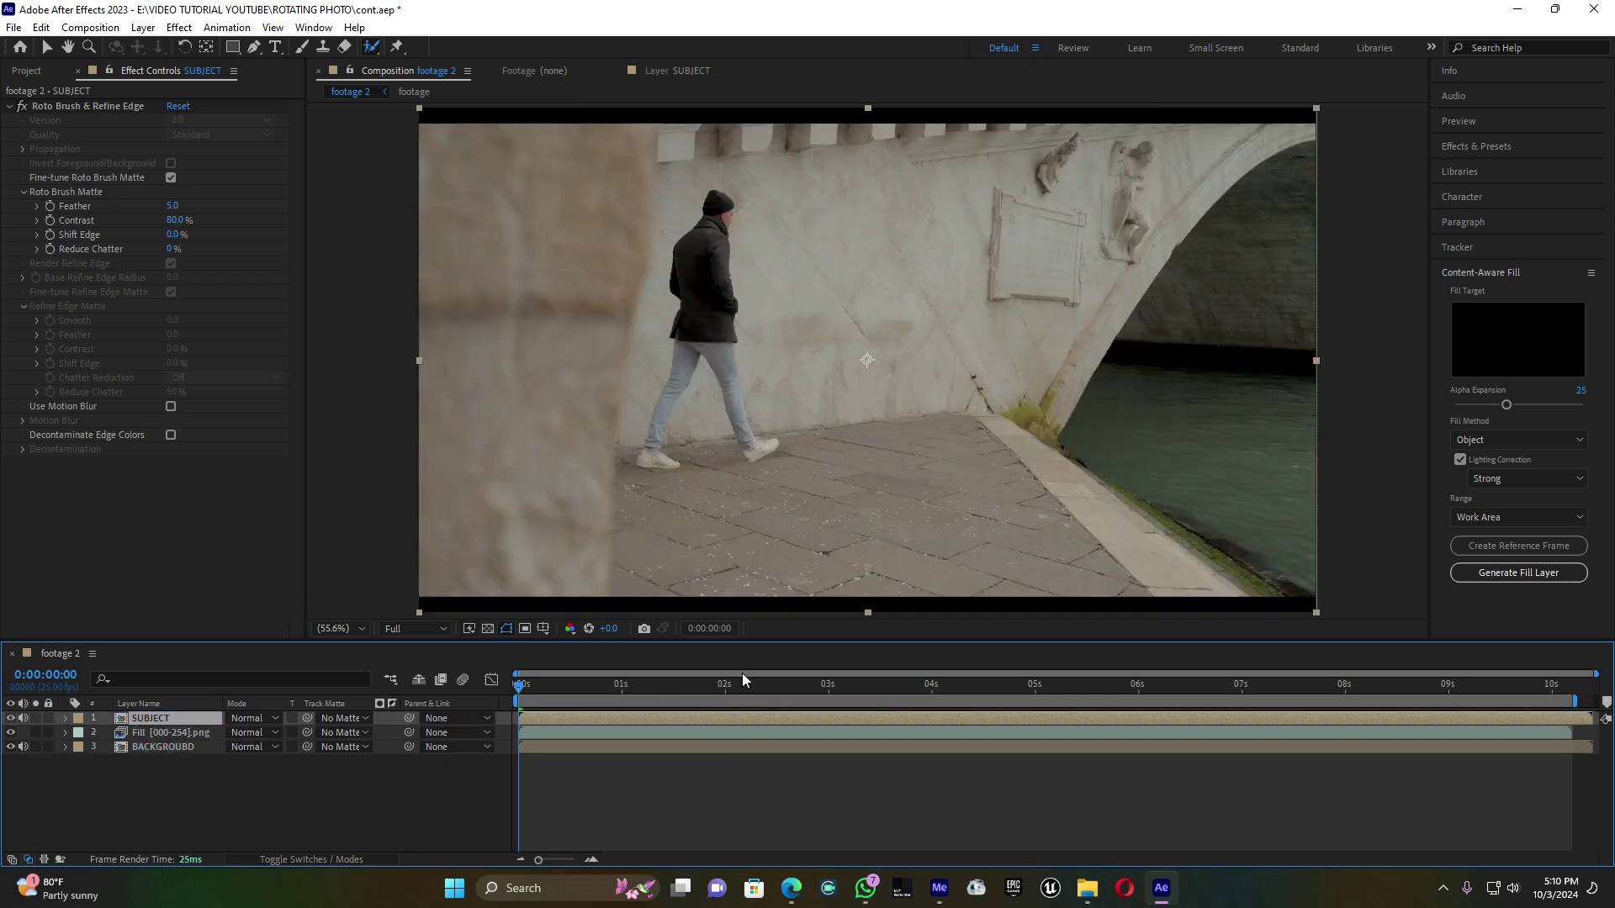
key("space")
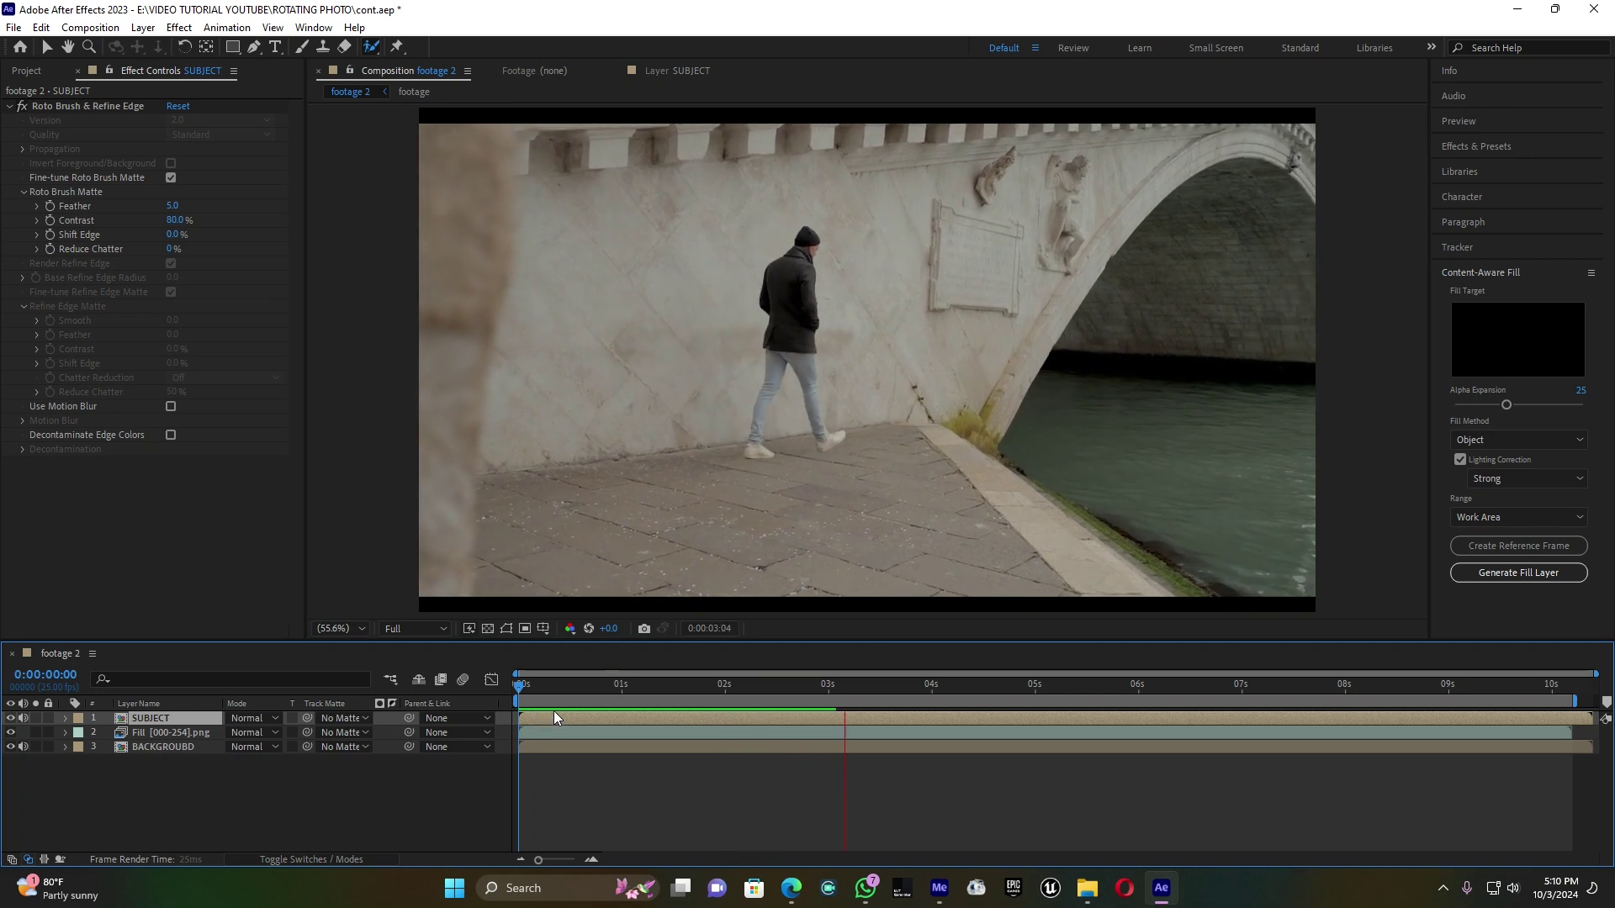
left_click_drag(761, 685, 516, 689)
key("space")
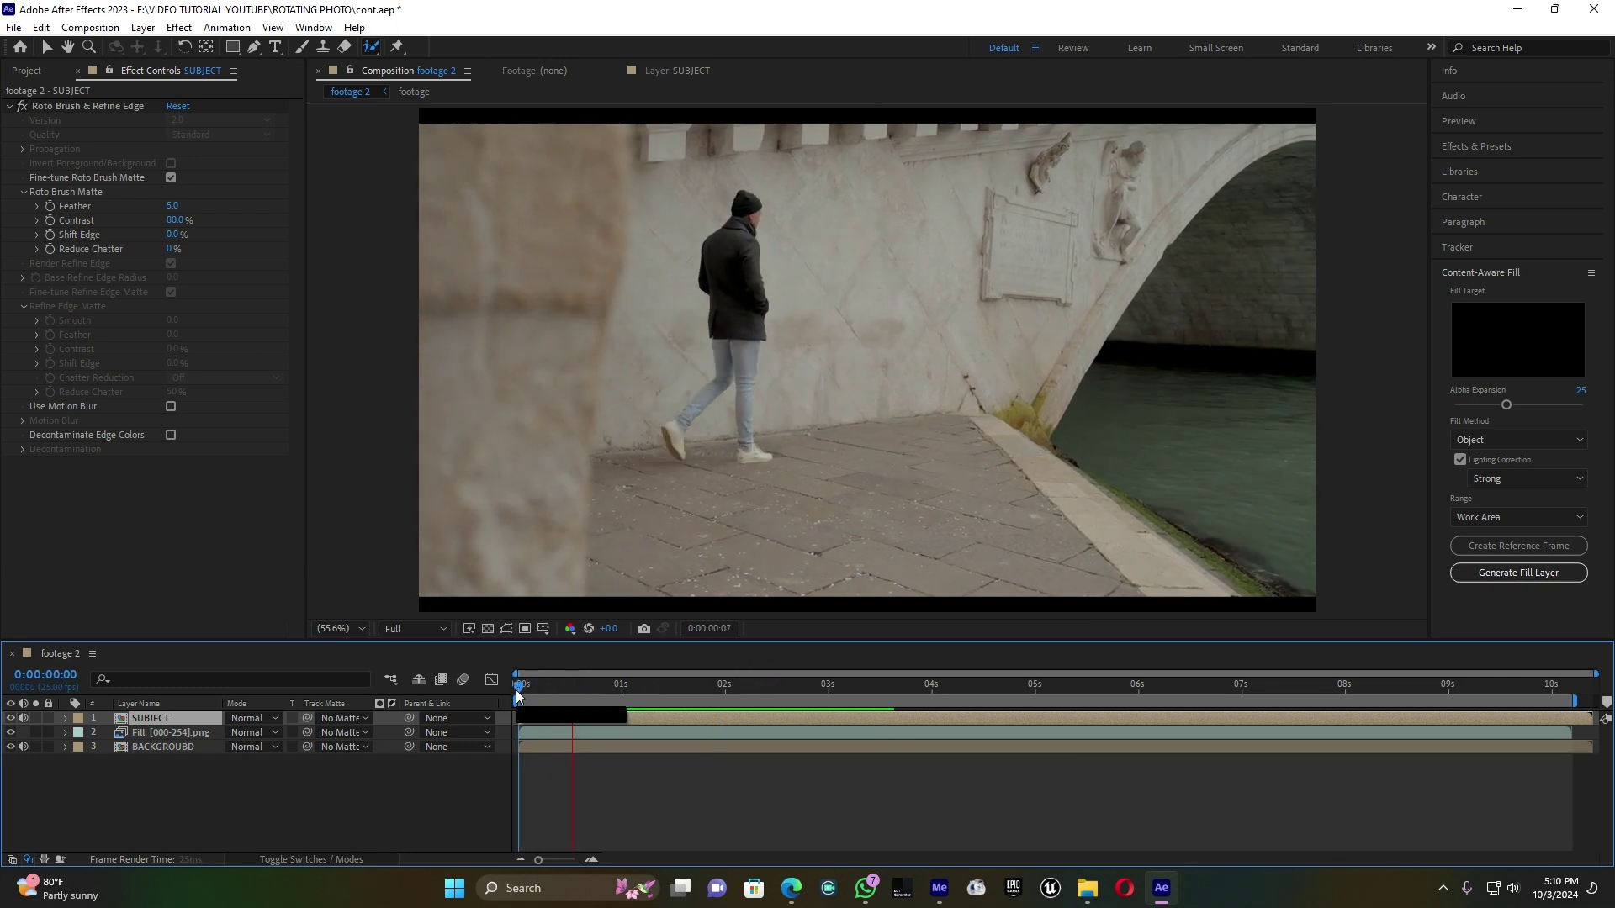
key("space")
- Set the current time to 0:00:01:24 and import the Shockwave smoke video into the project
left_click_drag(720, 684, 724, 686)
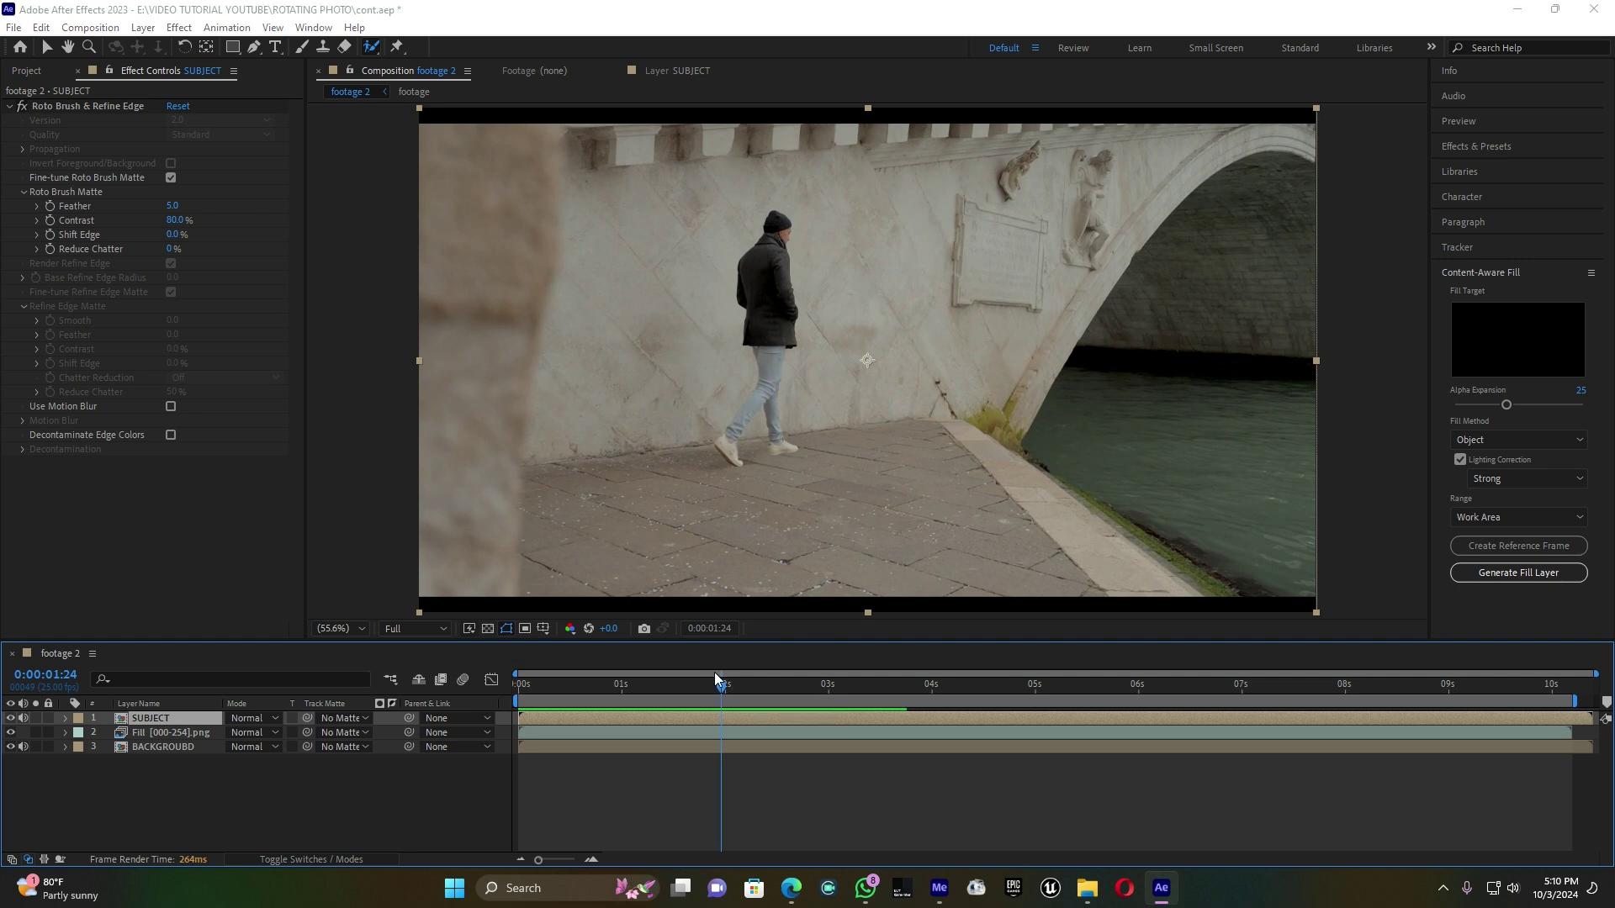
key("ctrl+i")
double_click(541, 190)
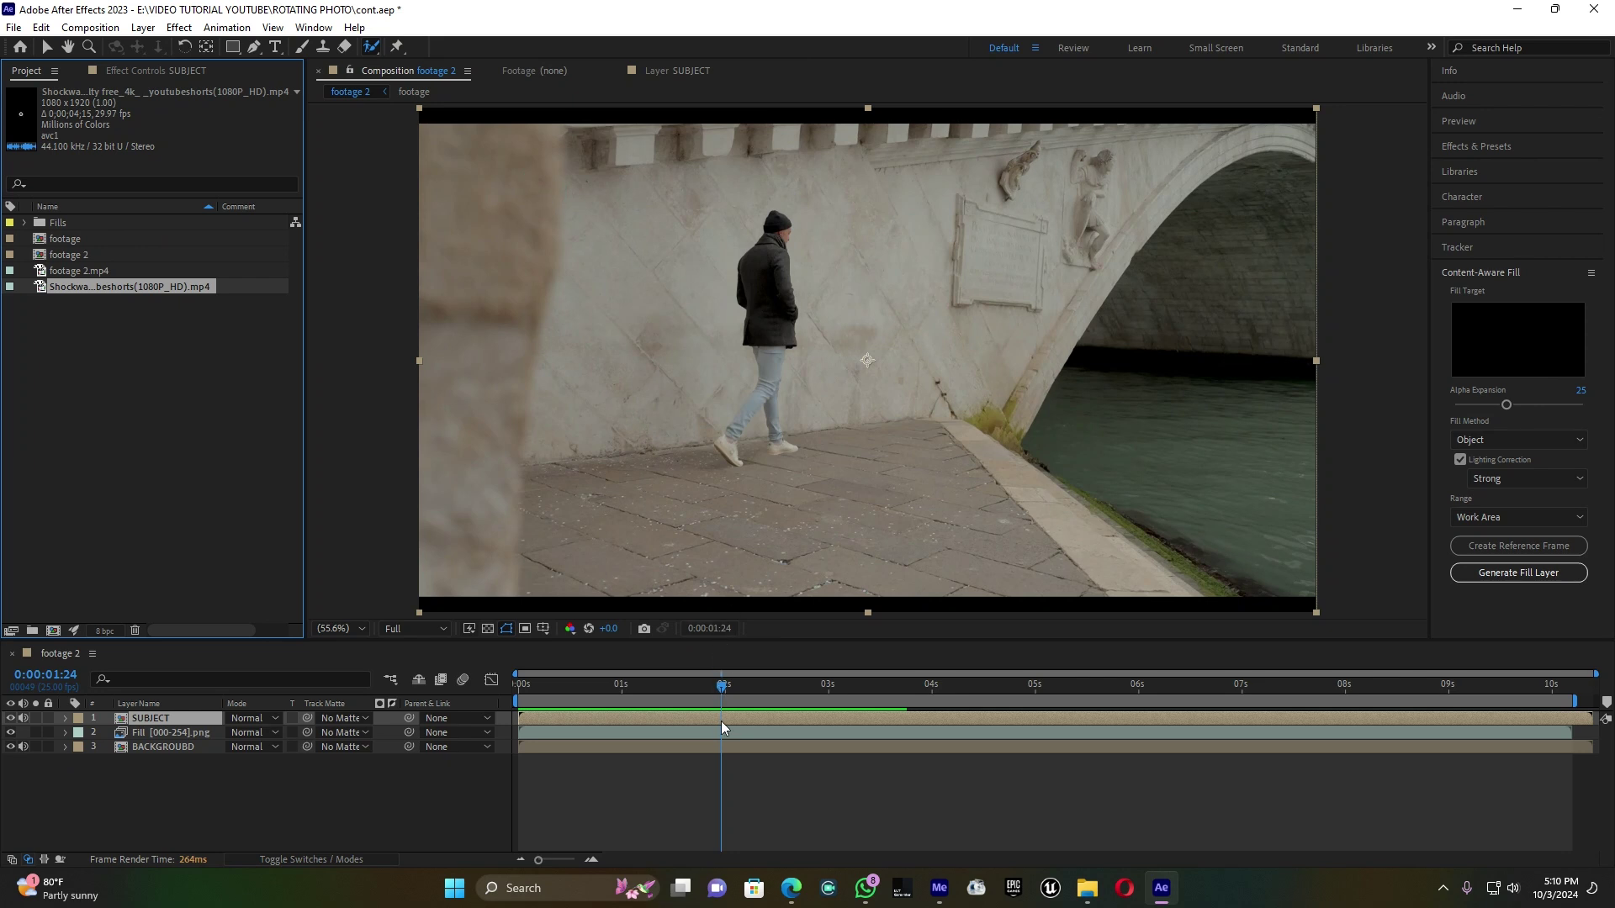
- Split the SUBJECT layer at 0:00:01:24, trim the second part's start to about 4.7 seconds and preview the gap
left_click(722, 688)
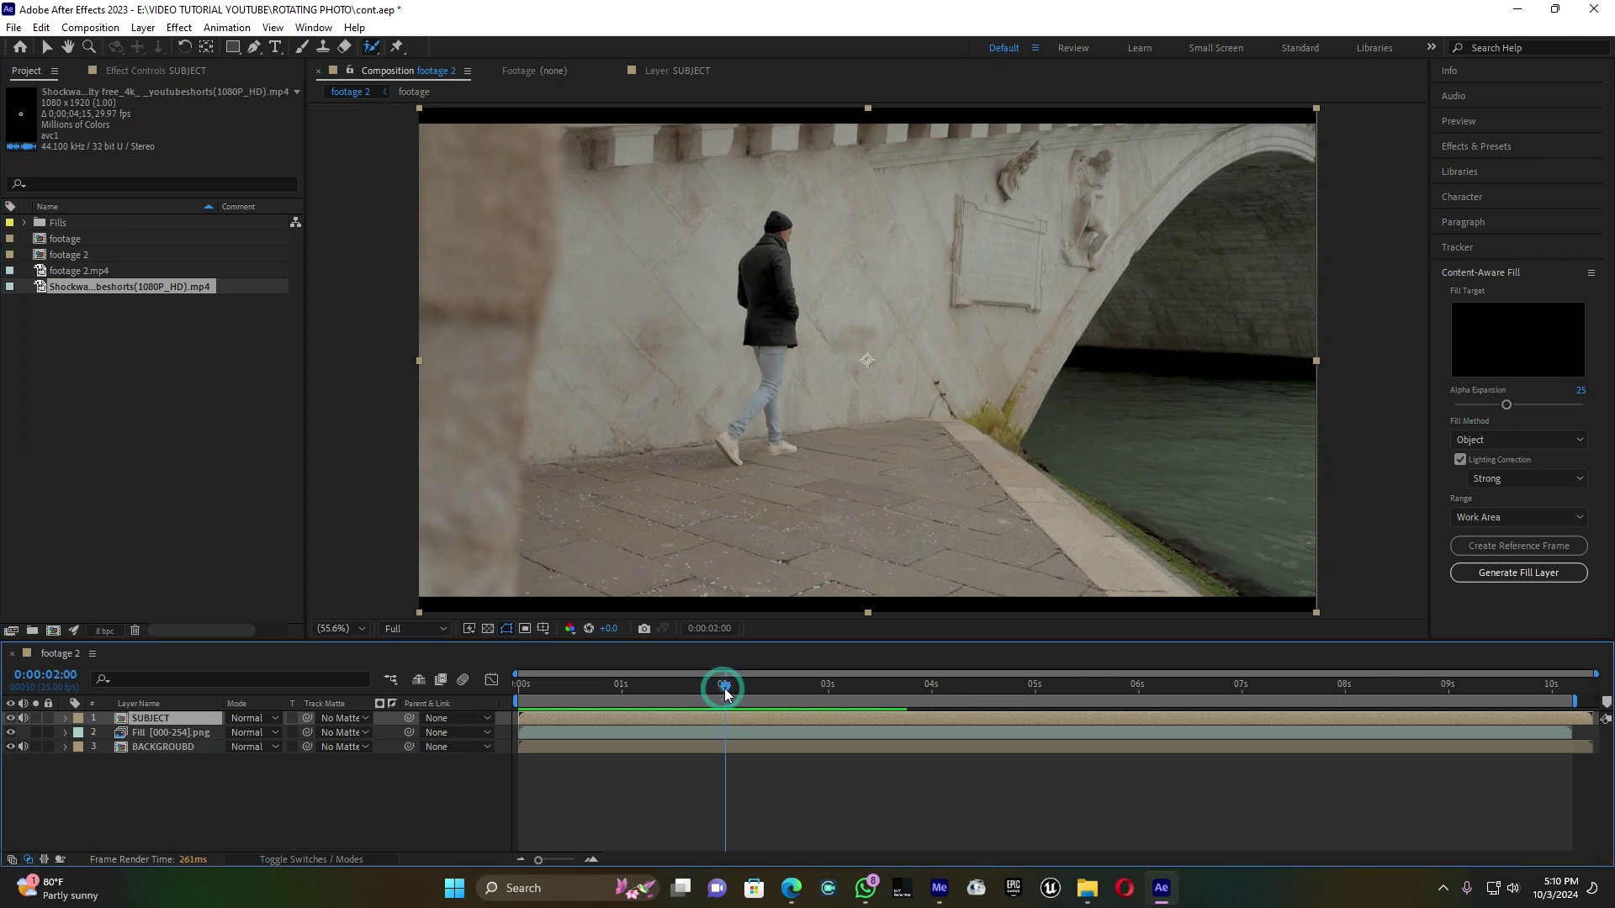
key("ctrl+shift+d")
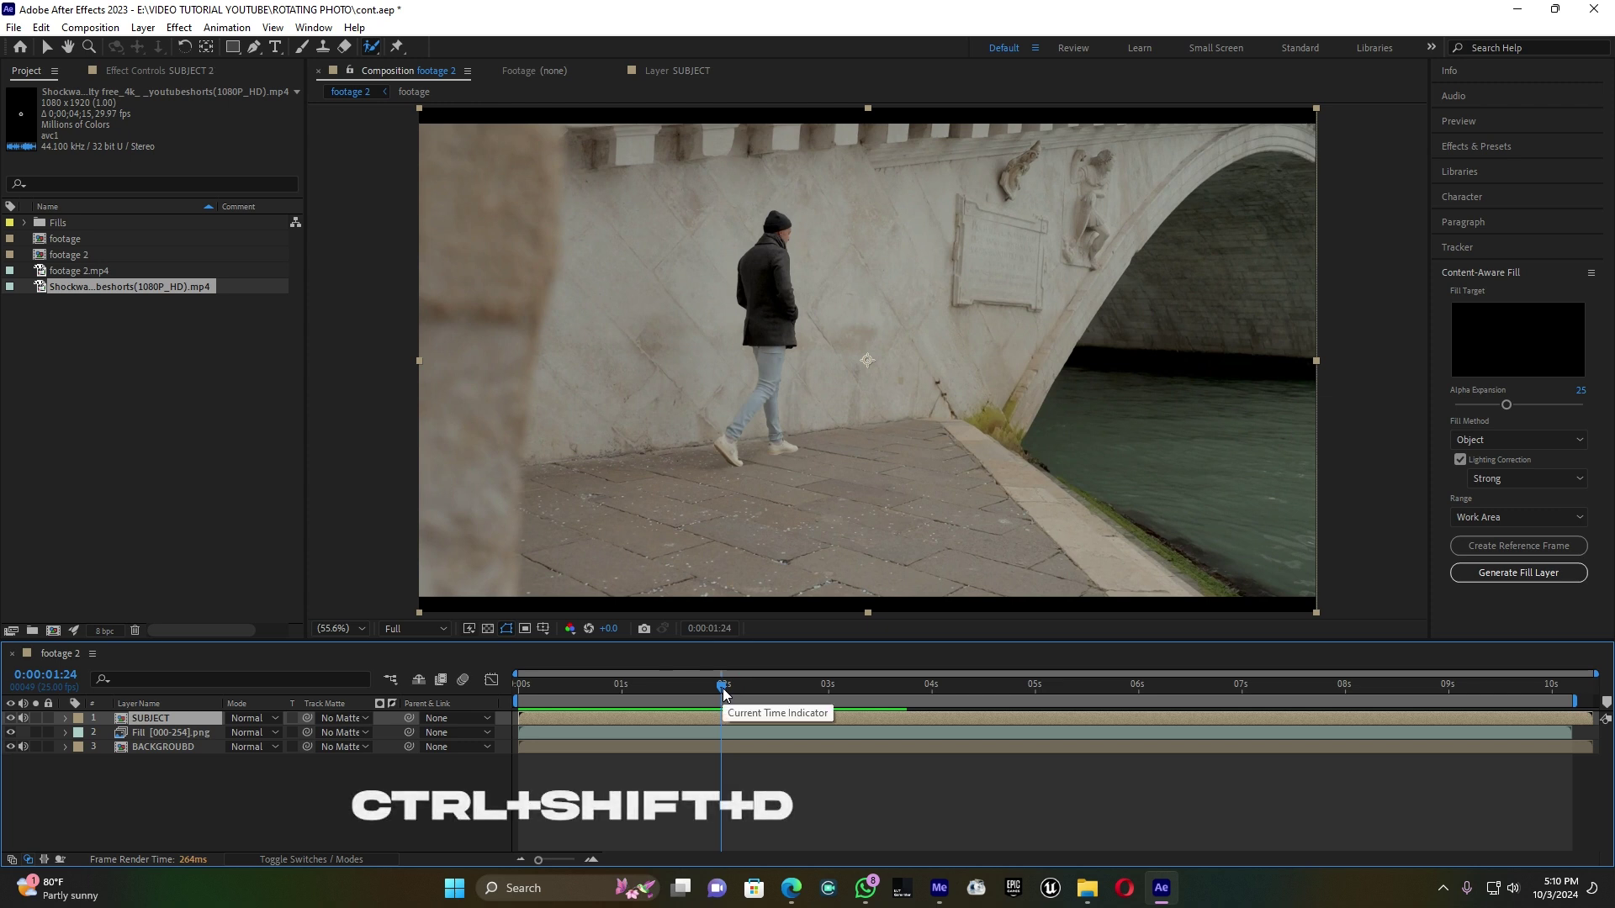
key("ctrl+shift+d")
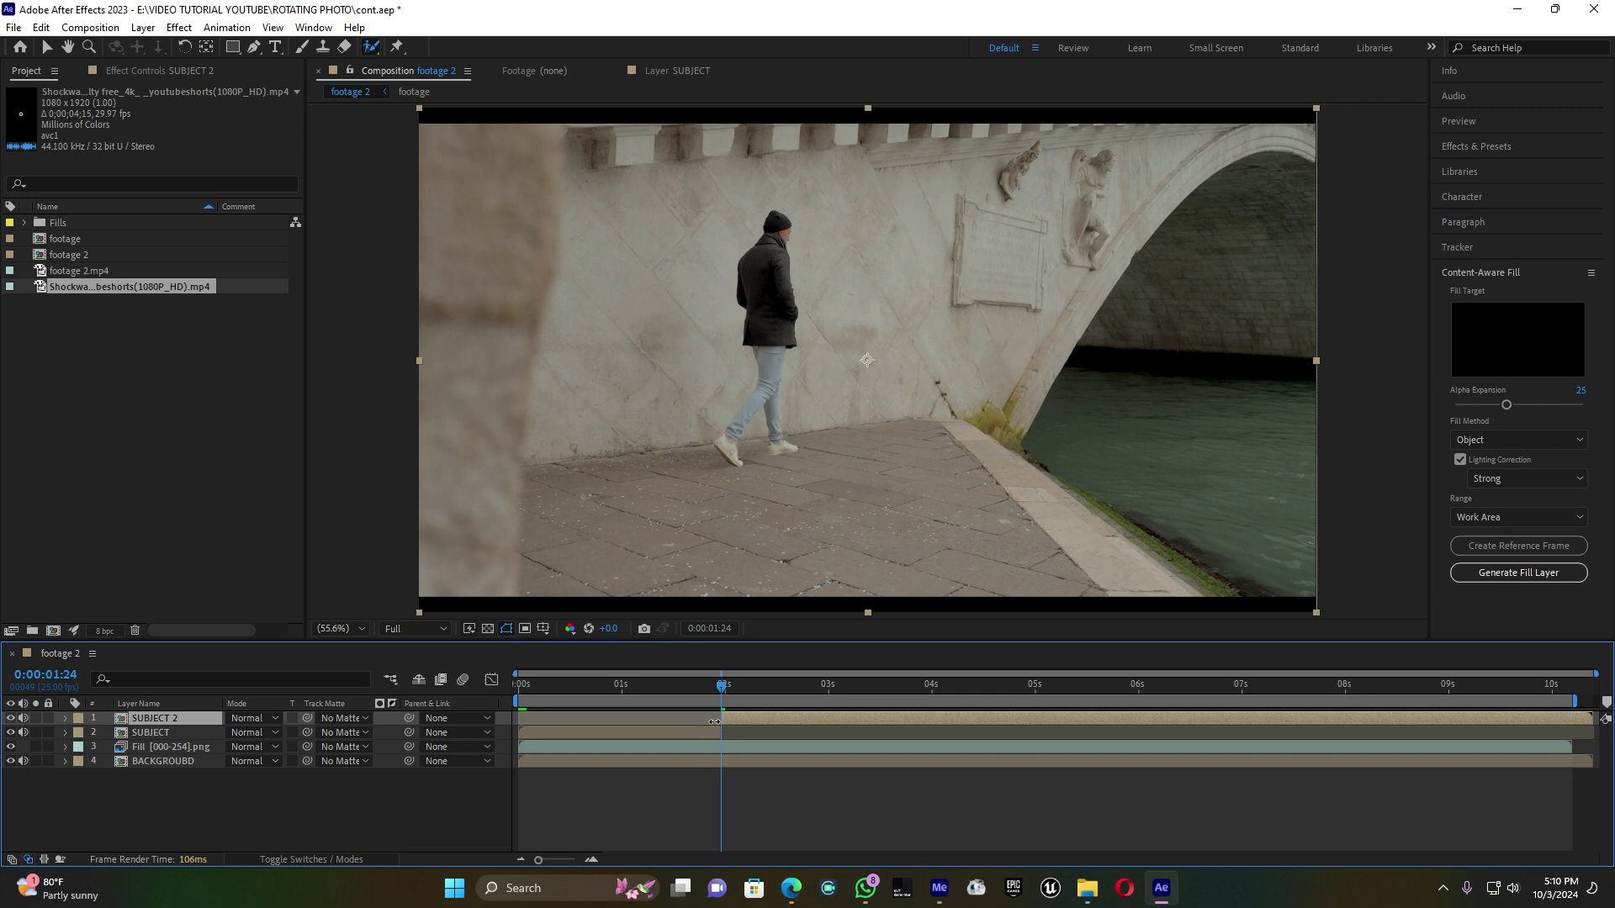
left_click_drag(712, 714, 1003, 714)
left_click(662, 684)
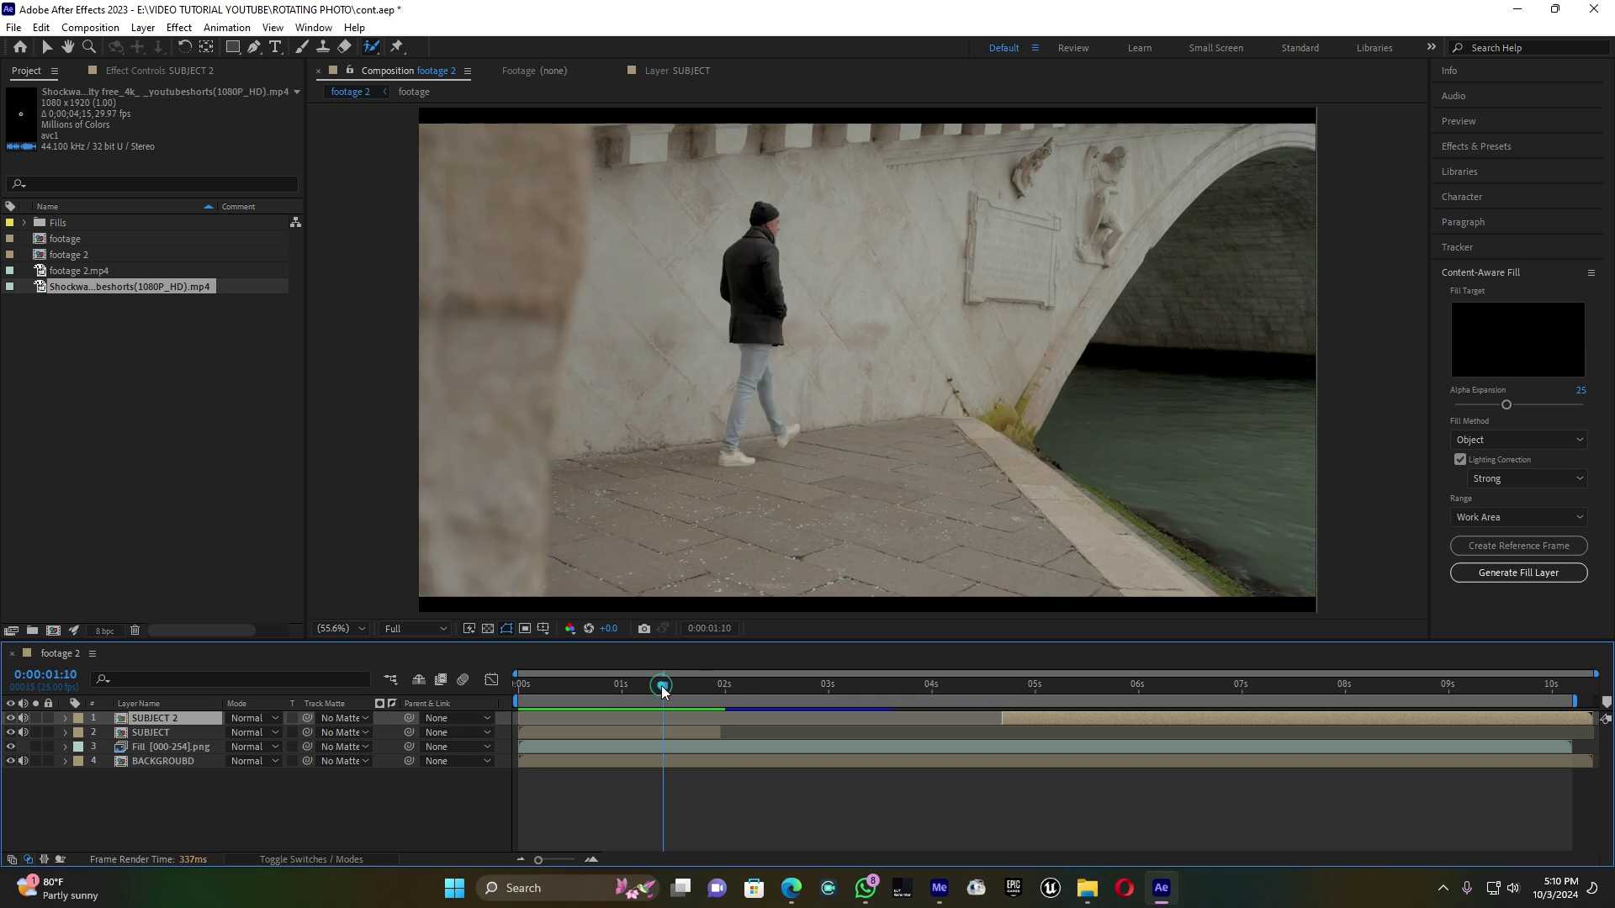
key("space")
- Add the Shockwave video as the top layer and, with the current time at 0:00:01:20, scale it to 45%
left_click_drag(725, 688, 705, 688)
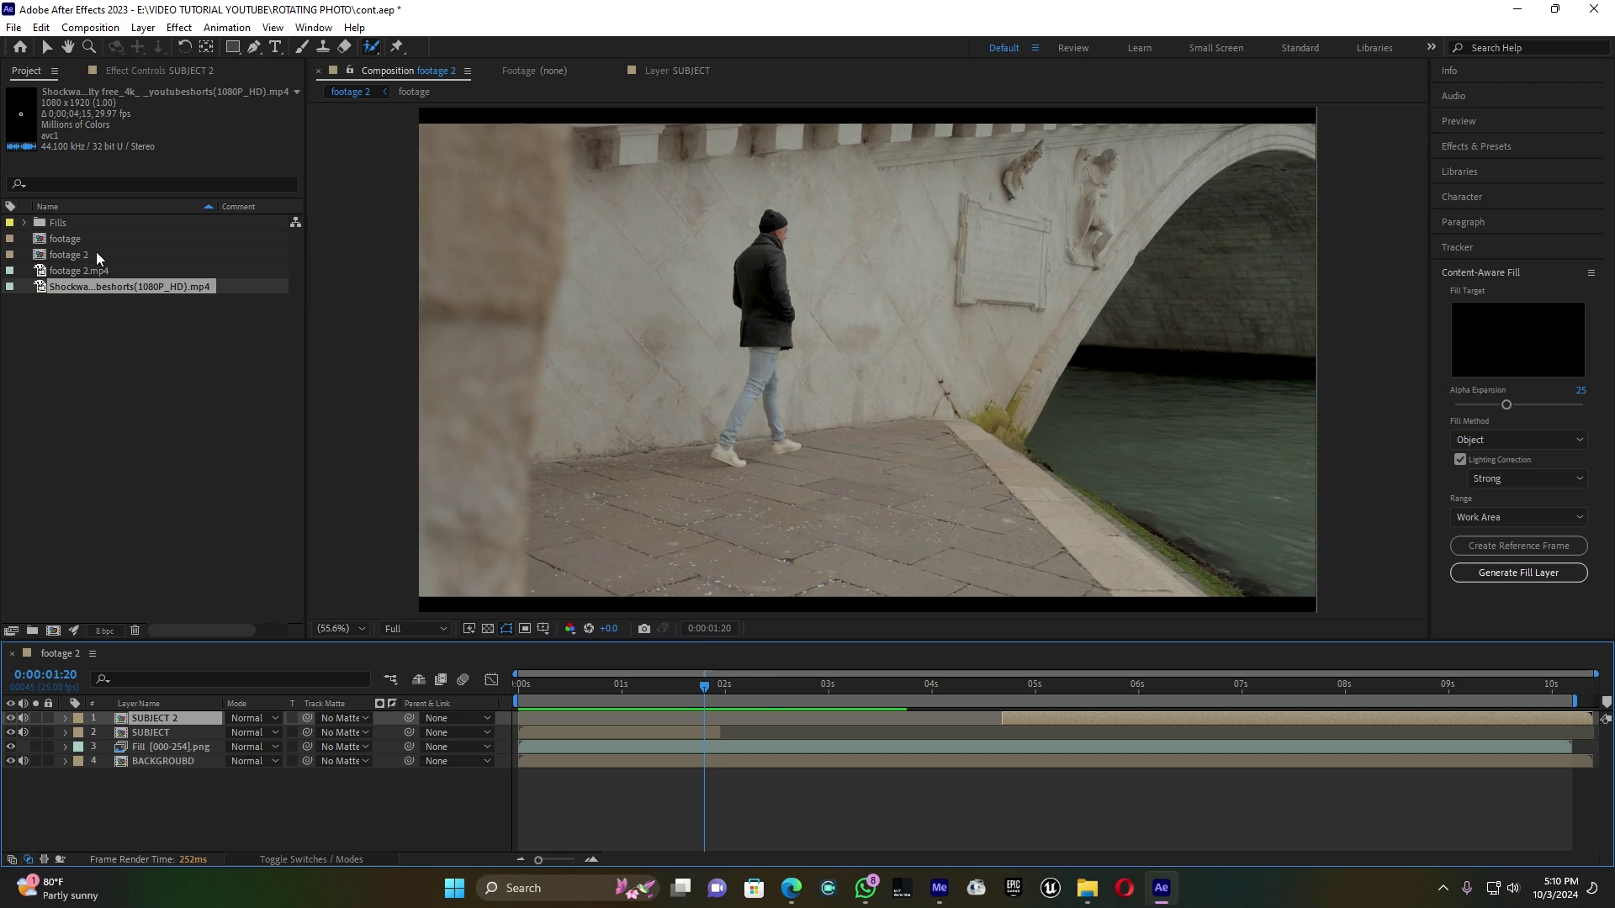
left_click_drag(143, 286, 200, 713)
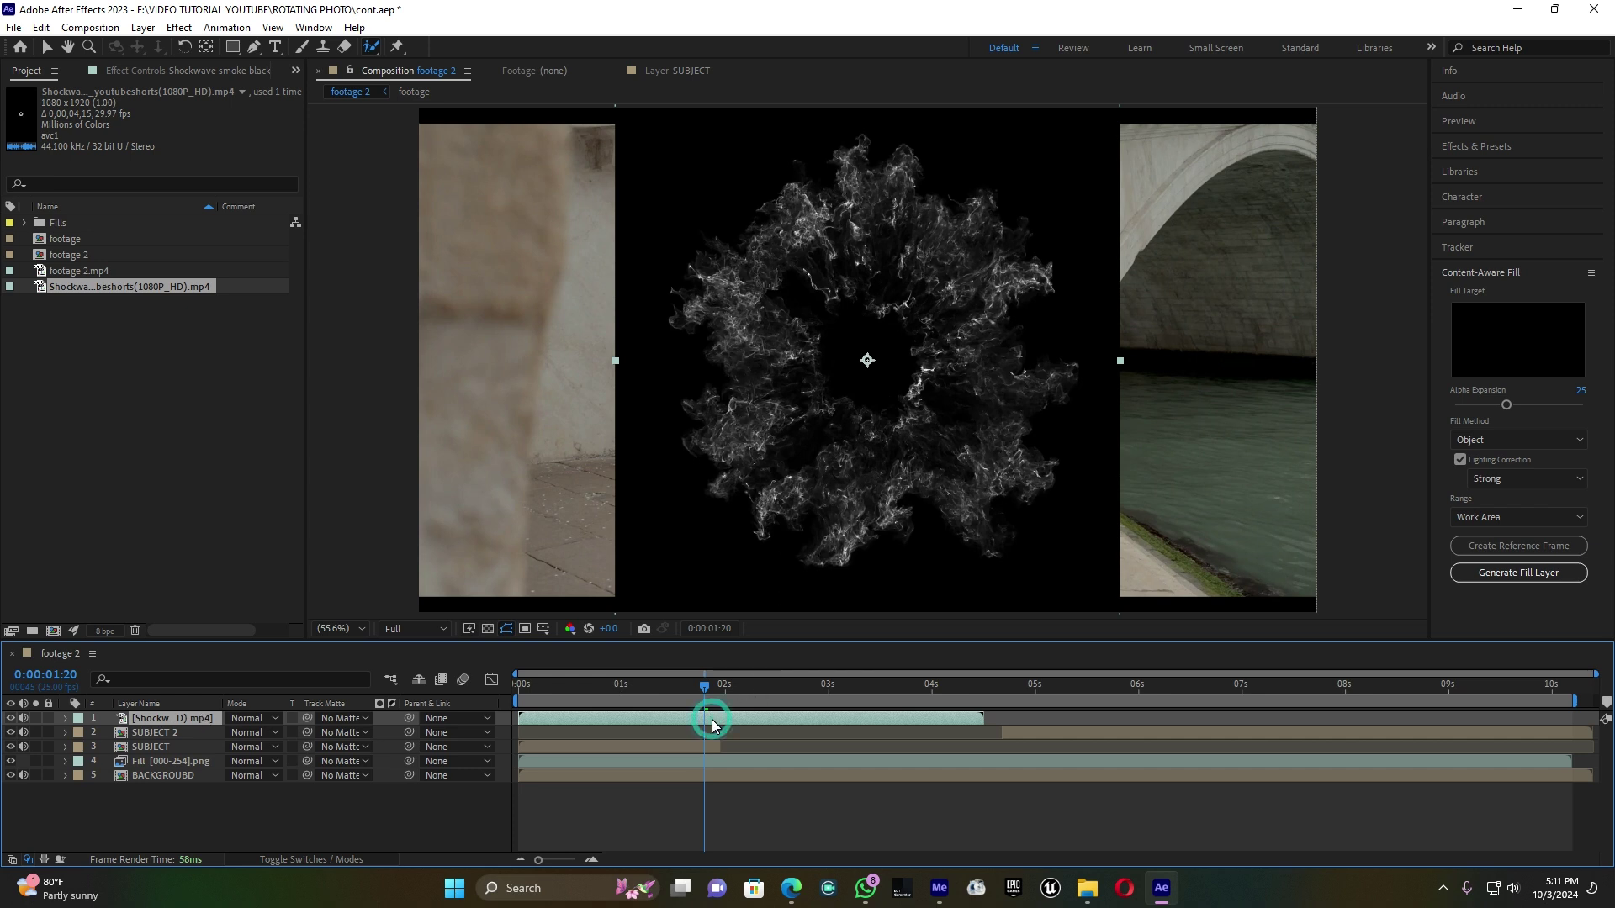
key("s")
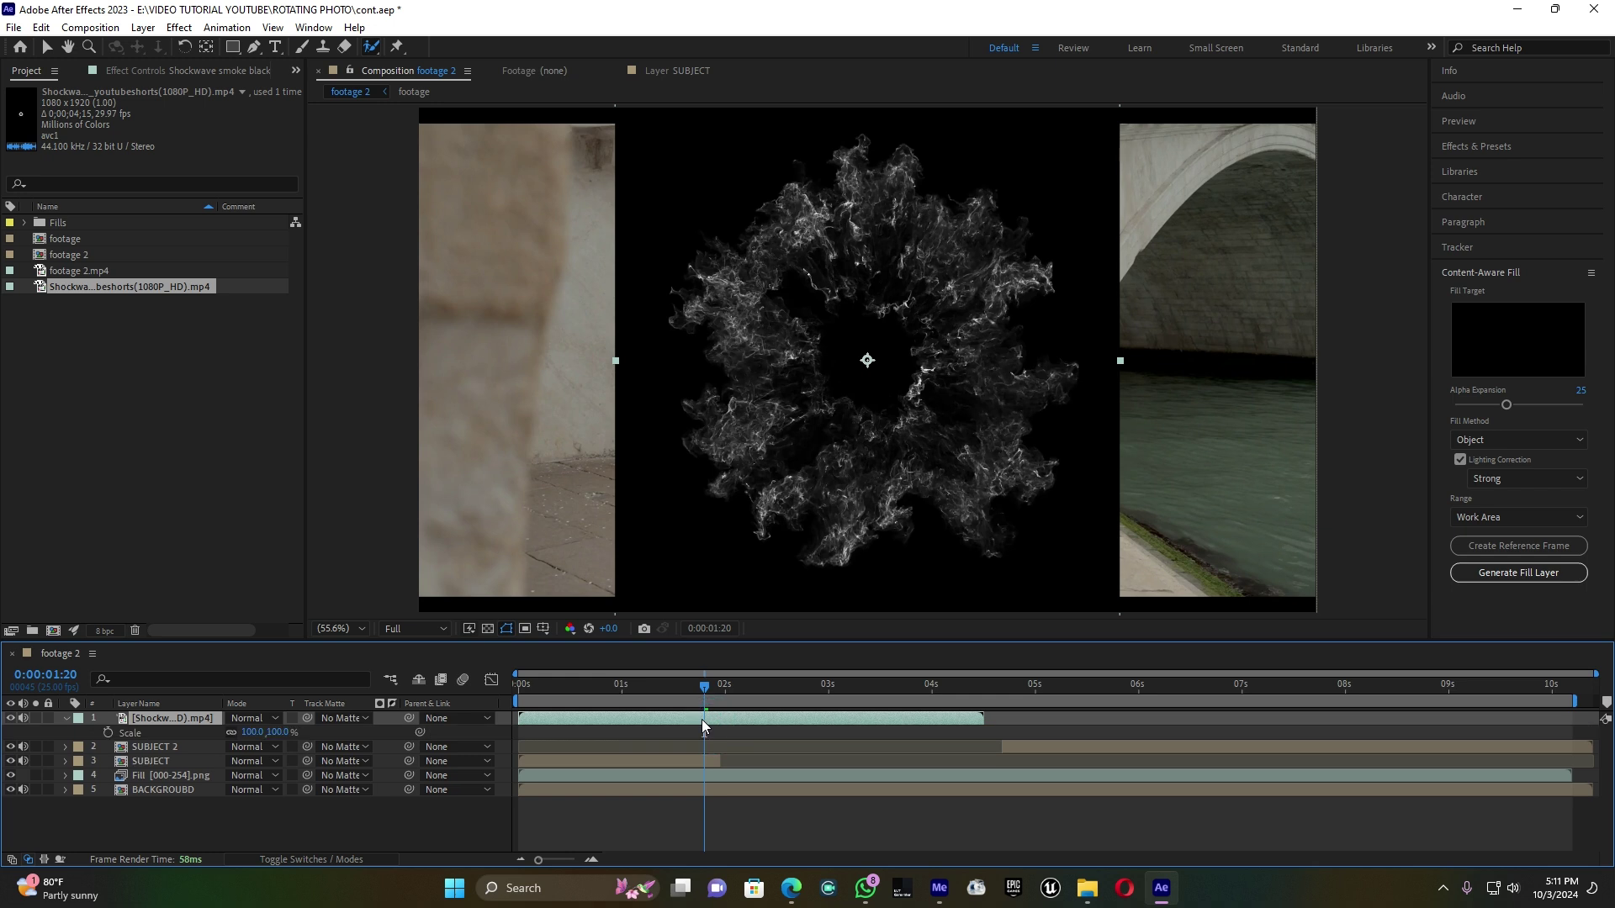
left_click_drag(264, 737, 210, 735)
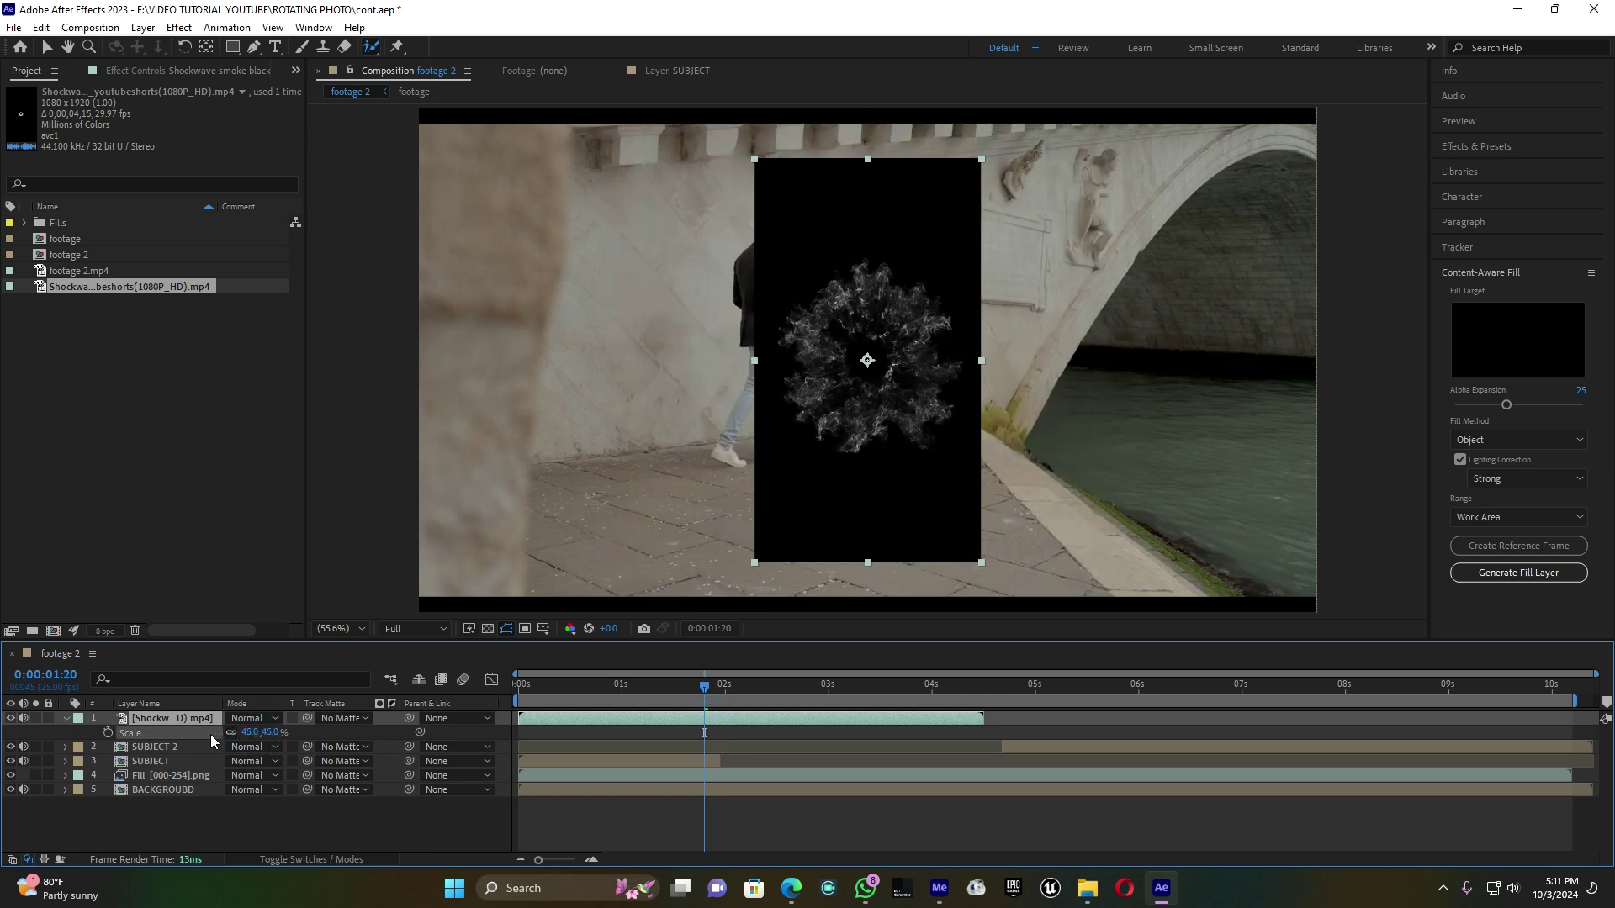
- Move the Shockwave layer over the walking man and set its blending mode to Screen
left_click(903, 463)
left_click_drag(900, 462, 831, 450)
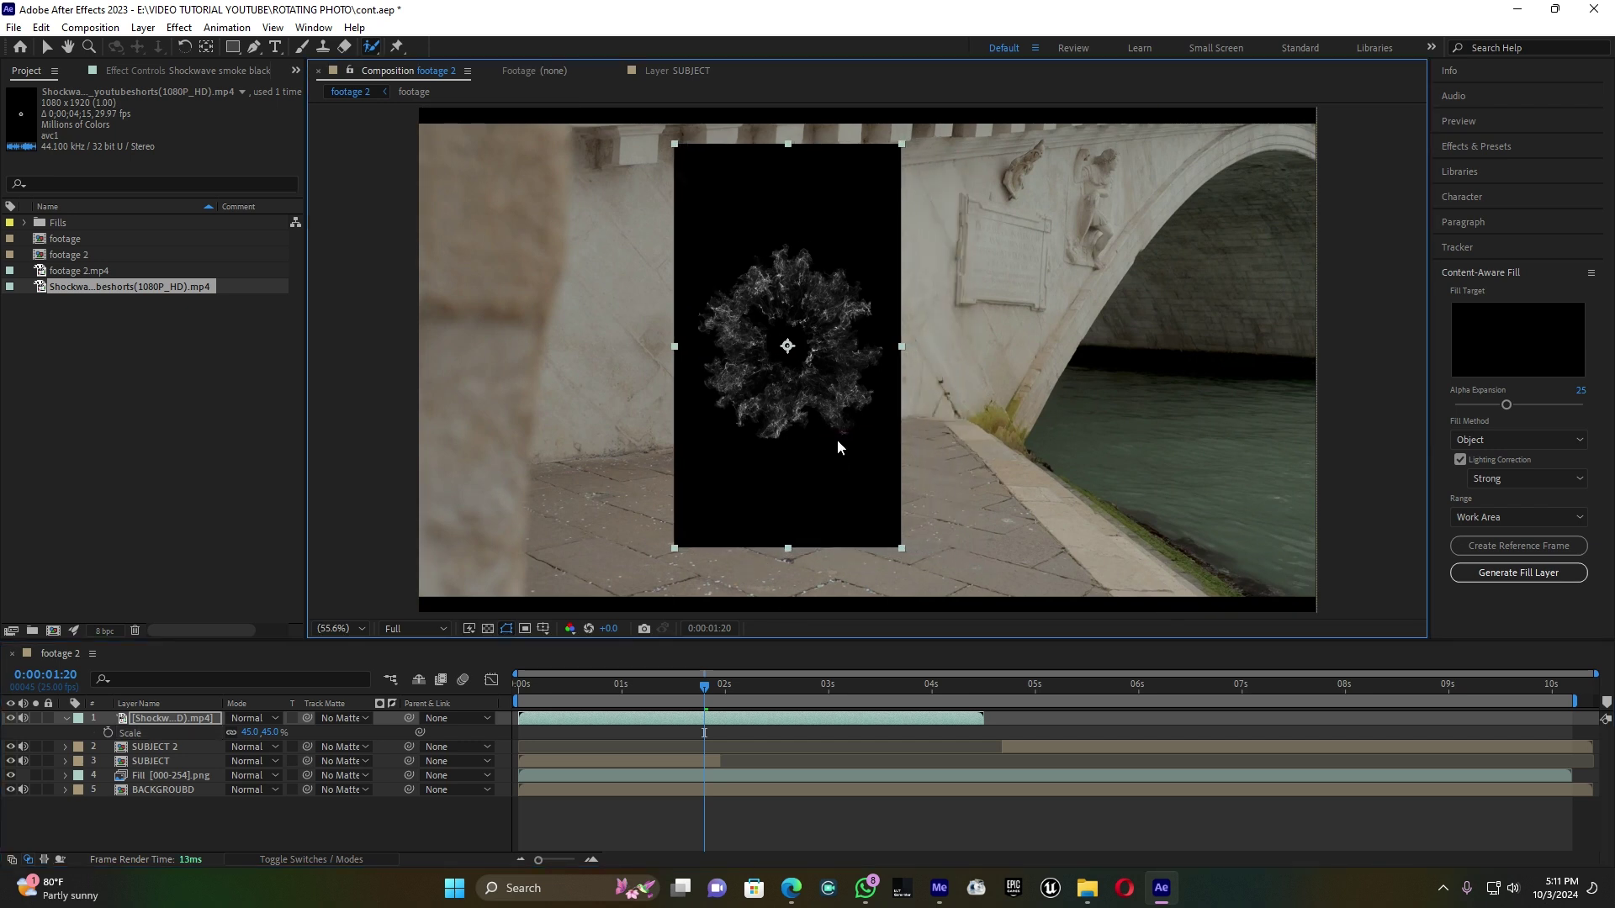
left_click(275, 719)
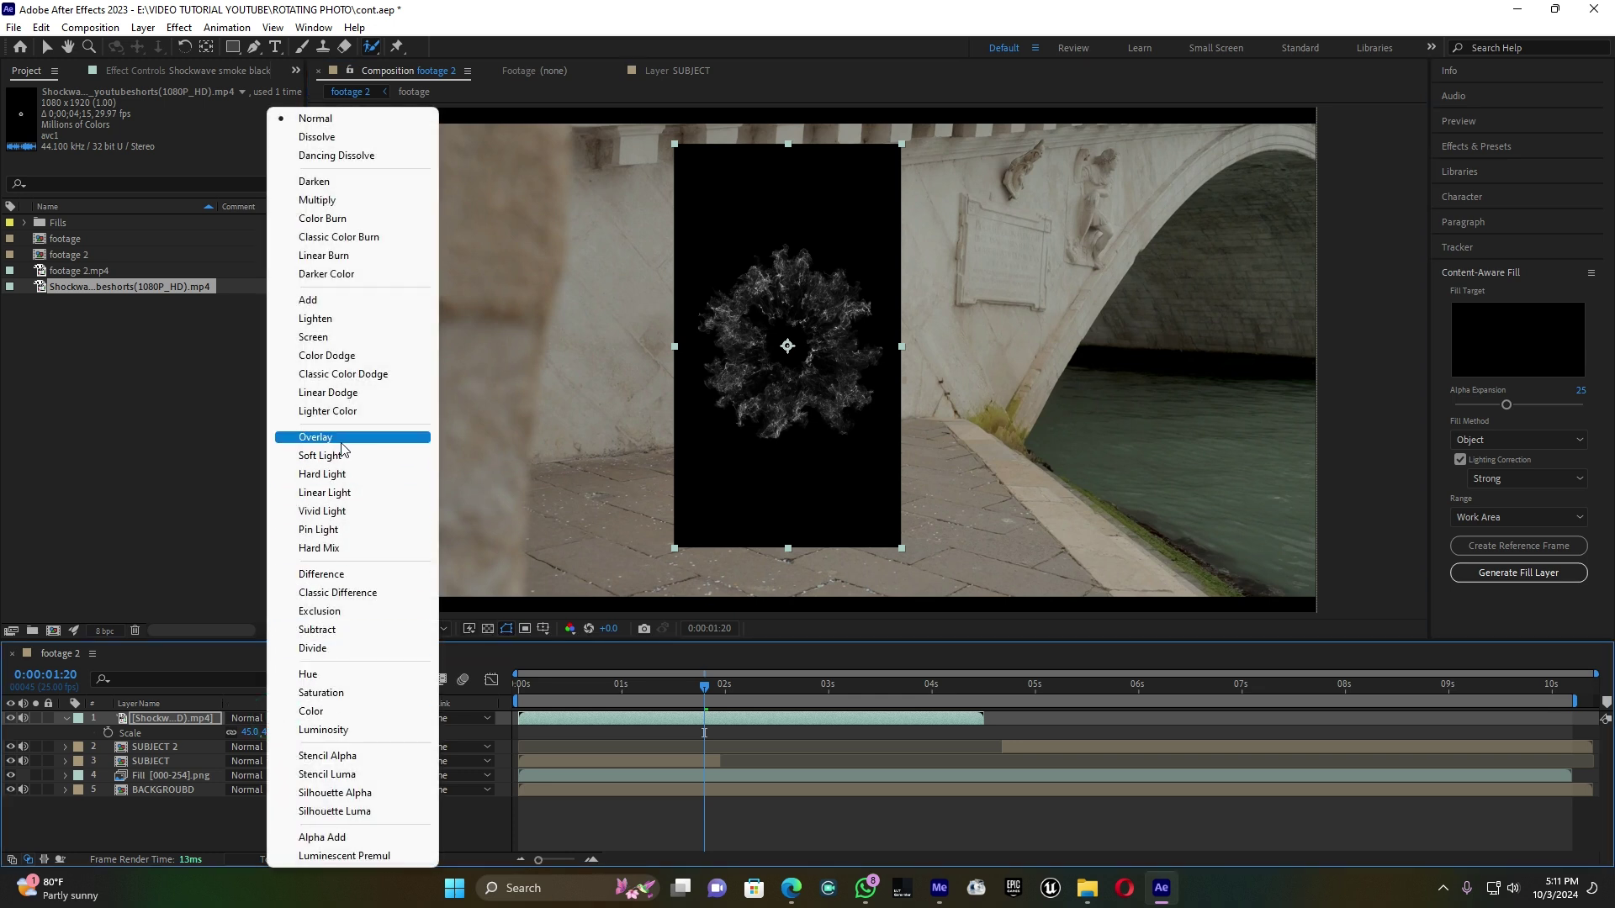
left_click(352, 340)
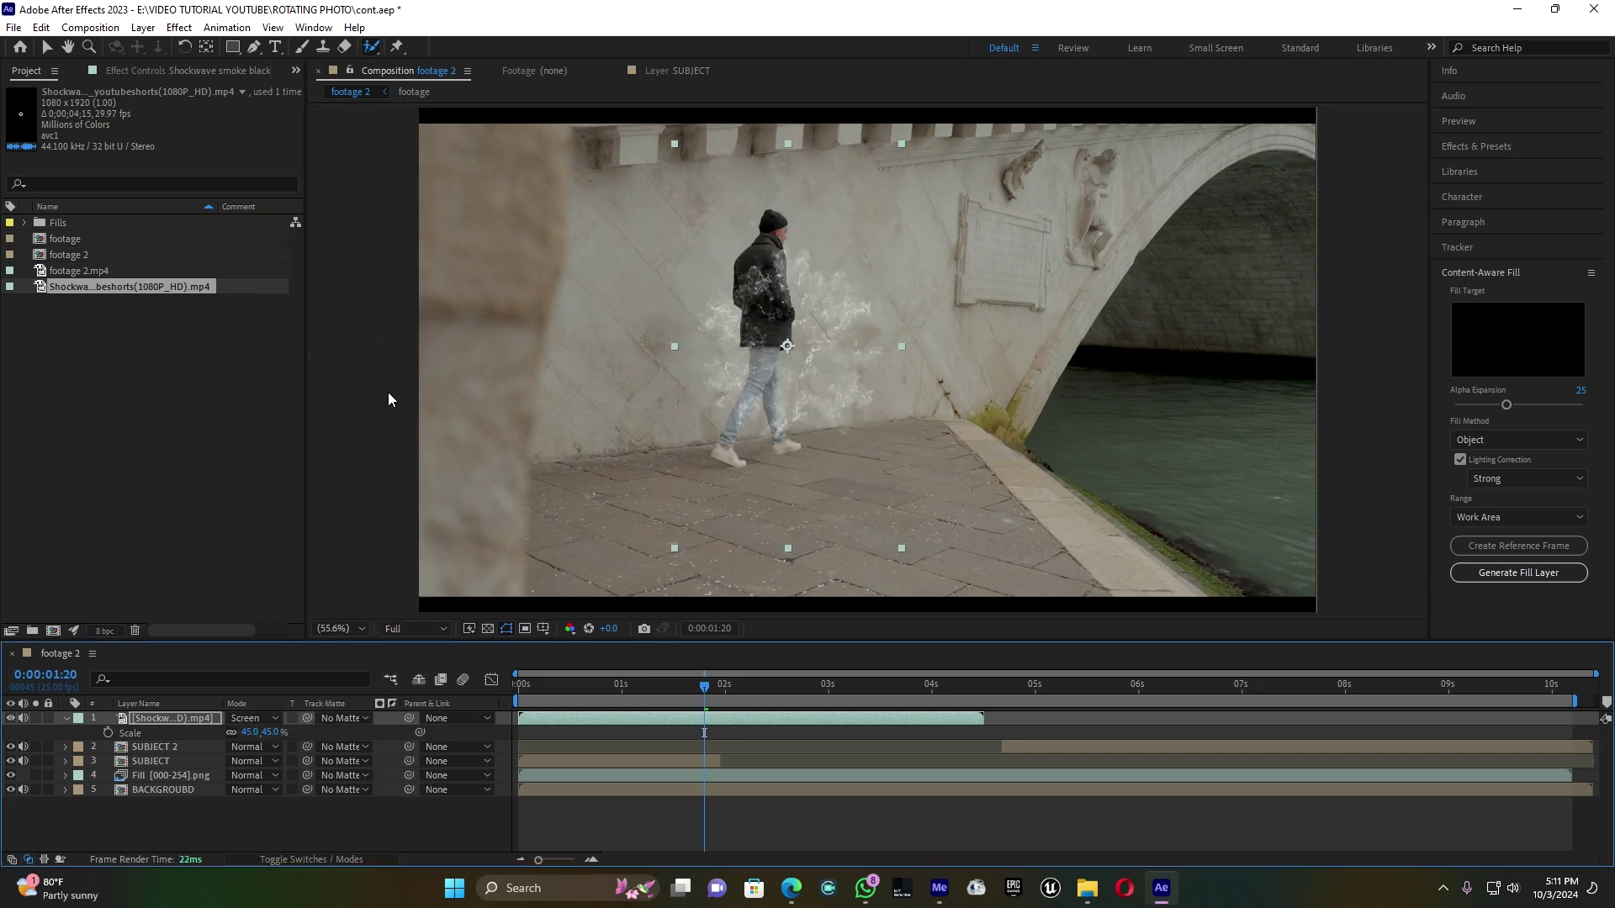
- Center the shockwave on the man's body and reduce its scale to 38%
left_click_drag(831, 382, 817, 371)
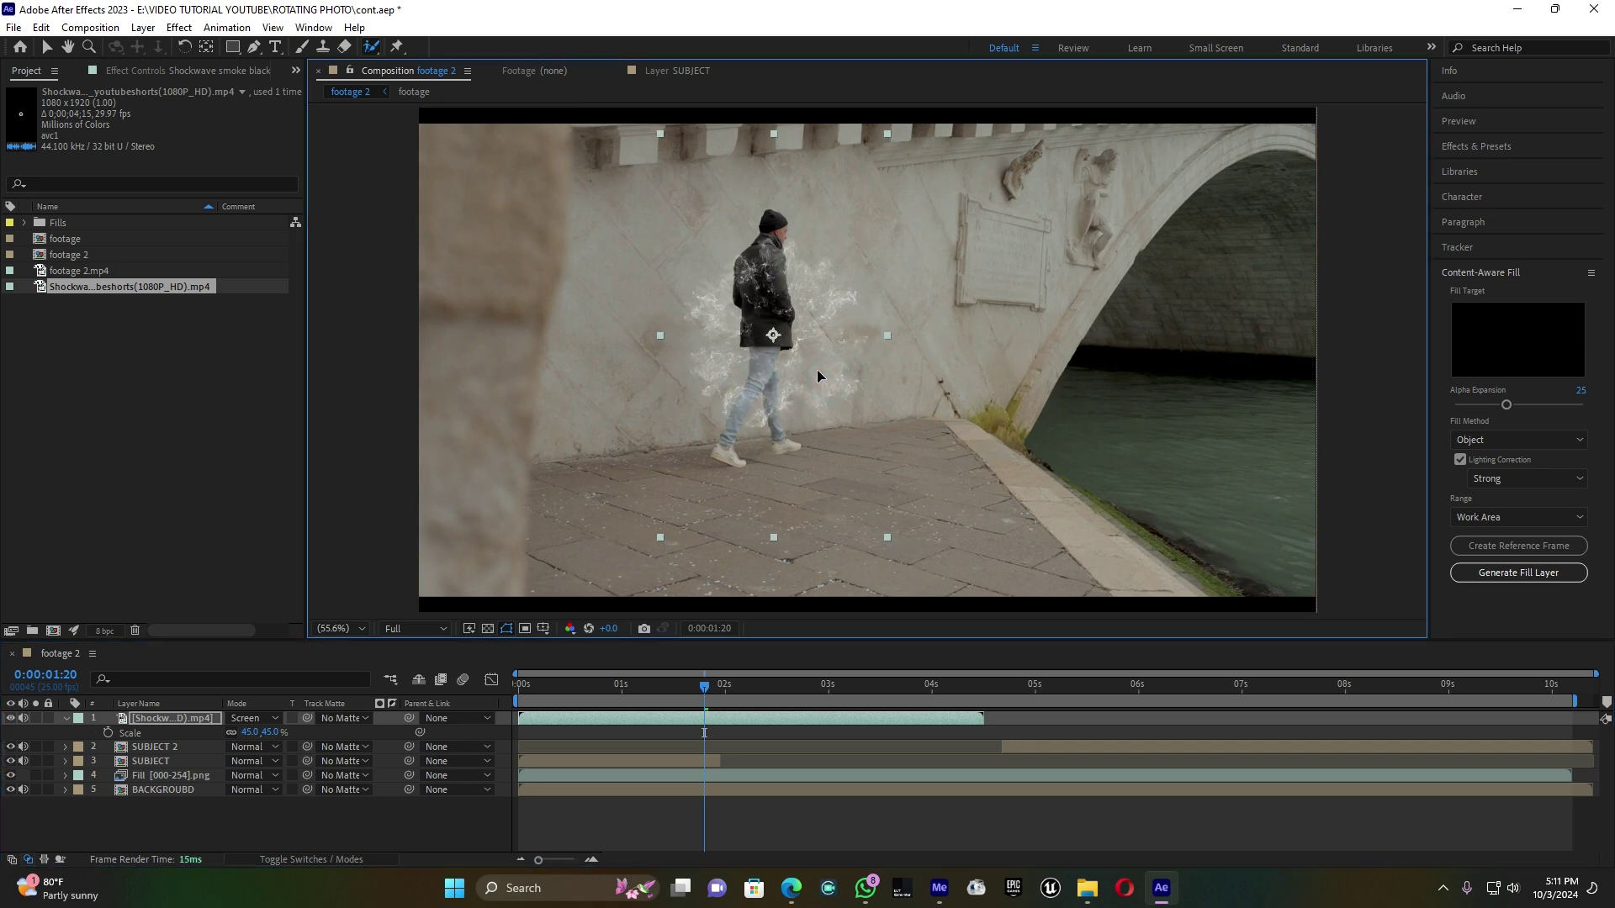
mouse_move(249, 733)
left_mouse_down()
mouse_move(235, 733)
mouse_move(253, 732)
left_mouse_up()
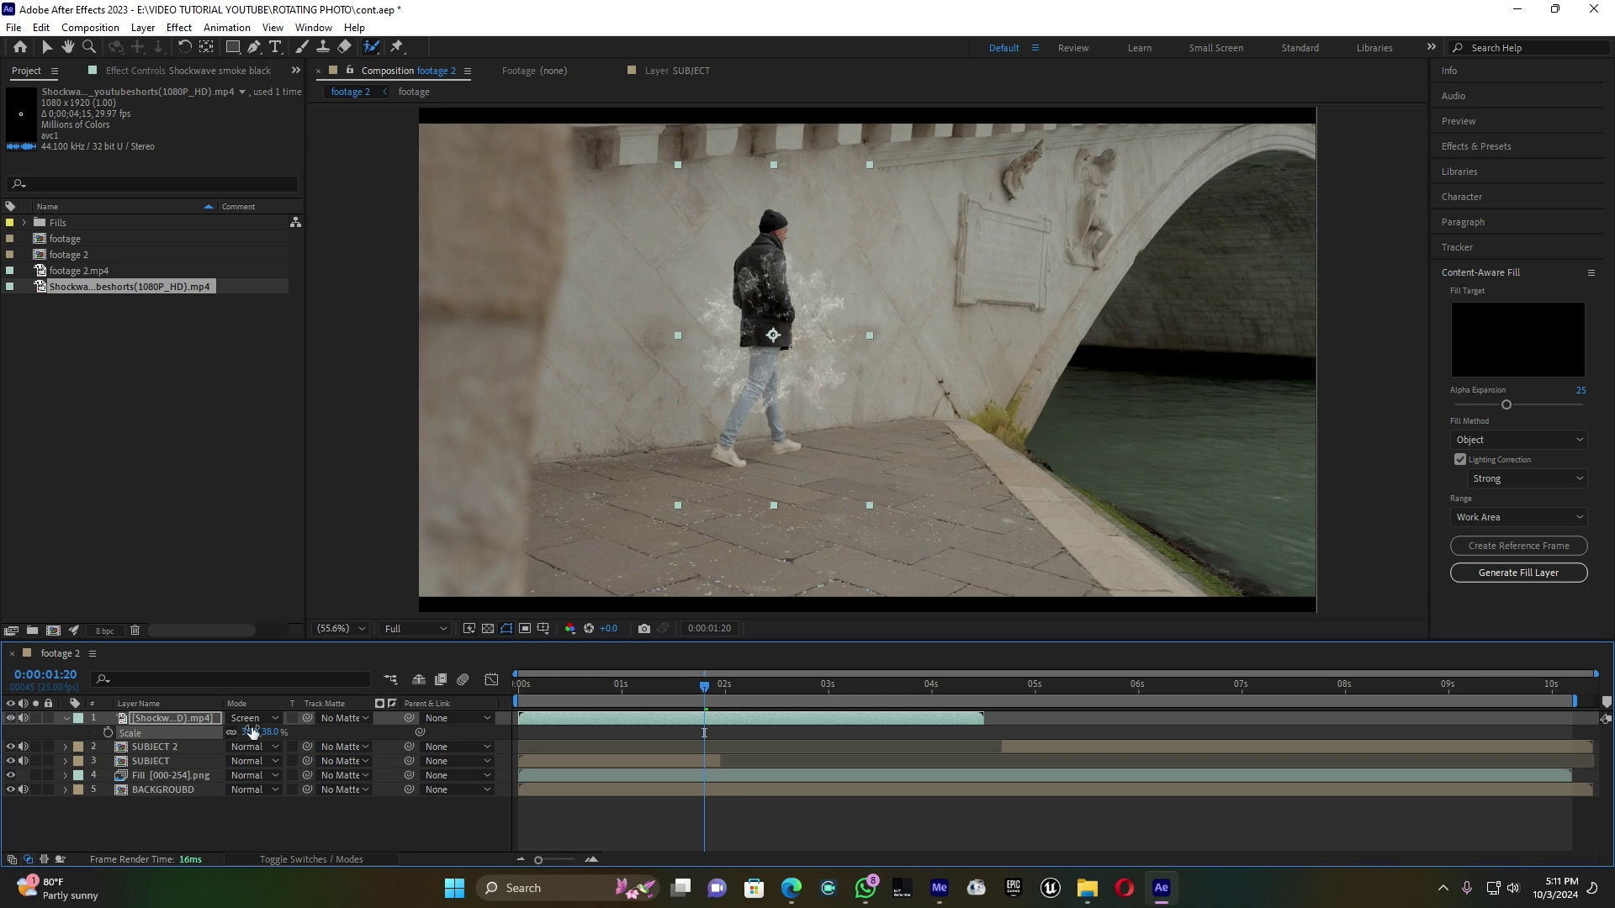
left_click_drag(793, 361, 785, 359)
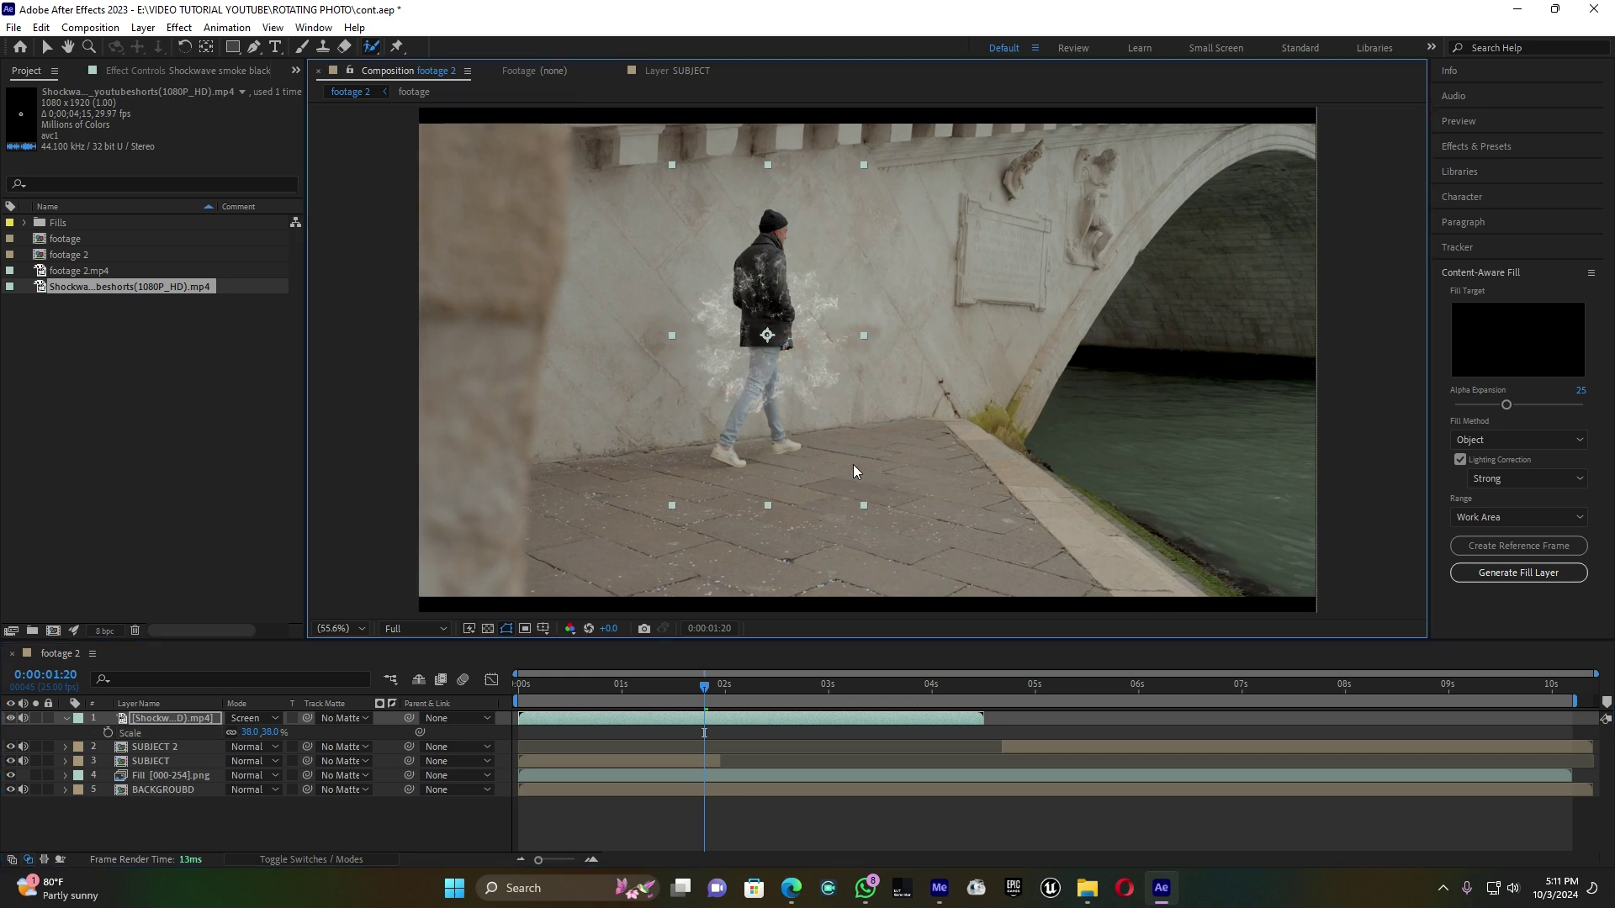
- Time-stretch the Shockwave layer to a new duration of 0:00:01:13 and shift it to start at about 0:00:01:20
right_click(719, 718)
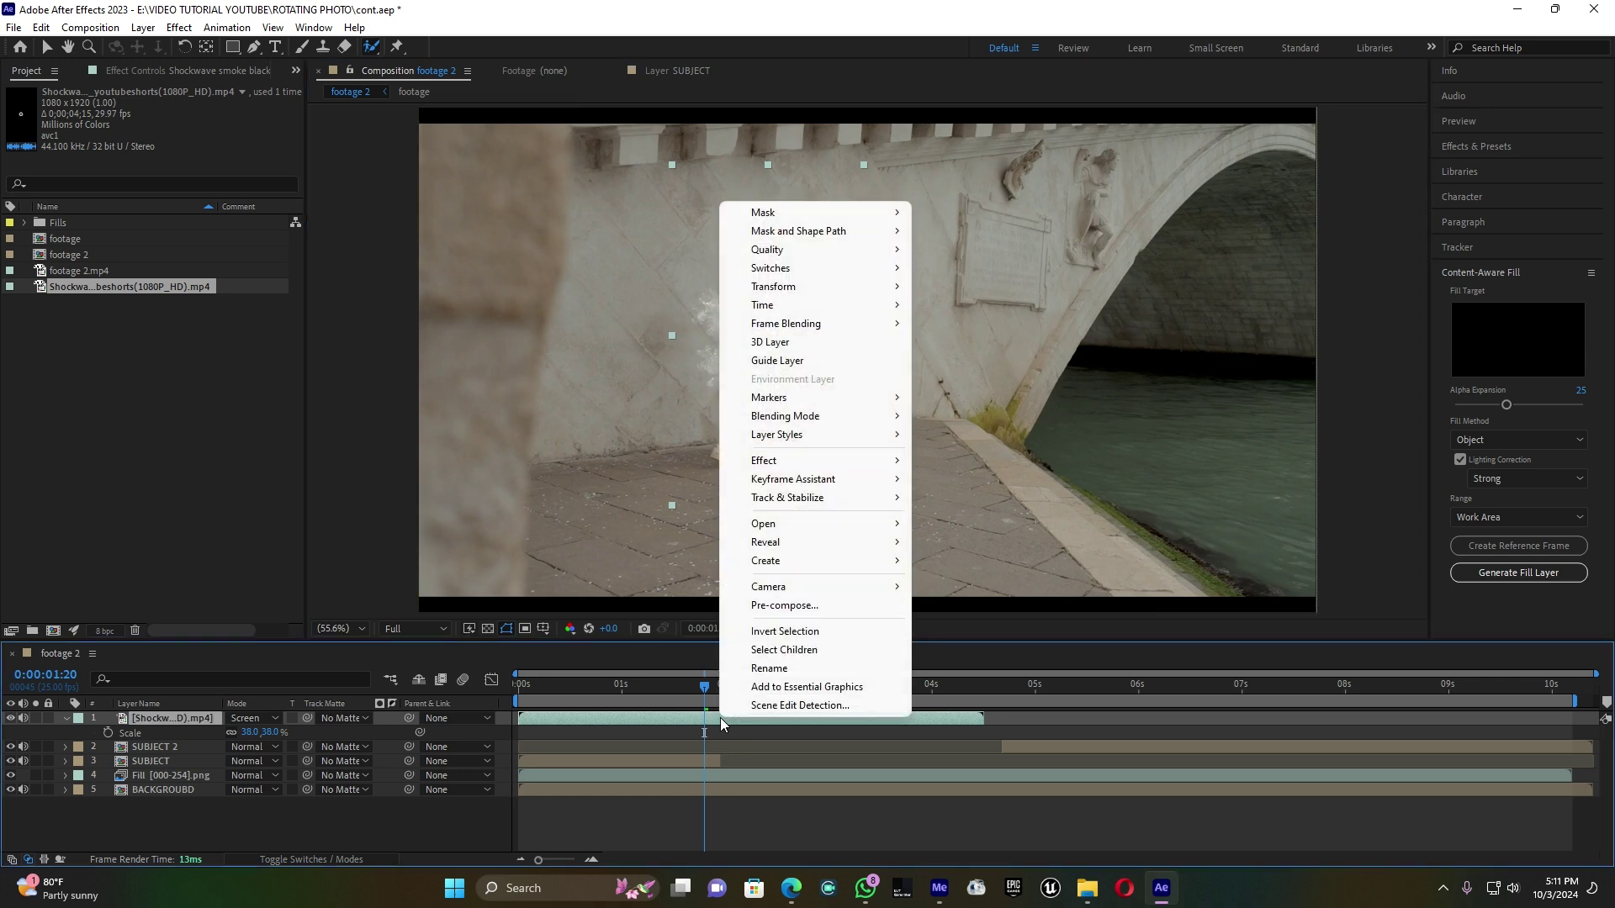
mouse_move(847, 309)
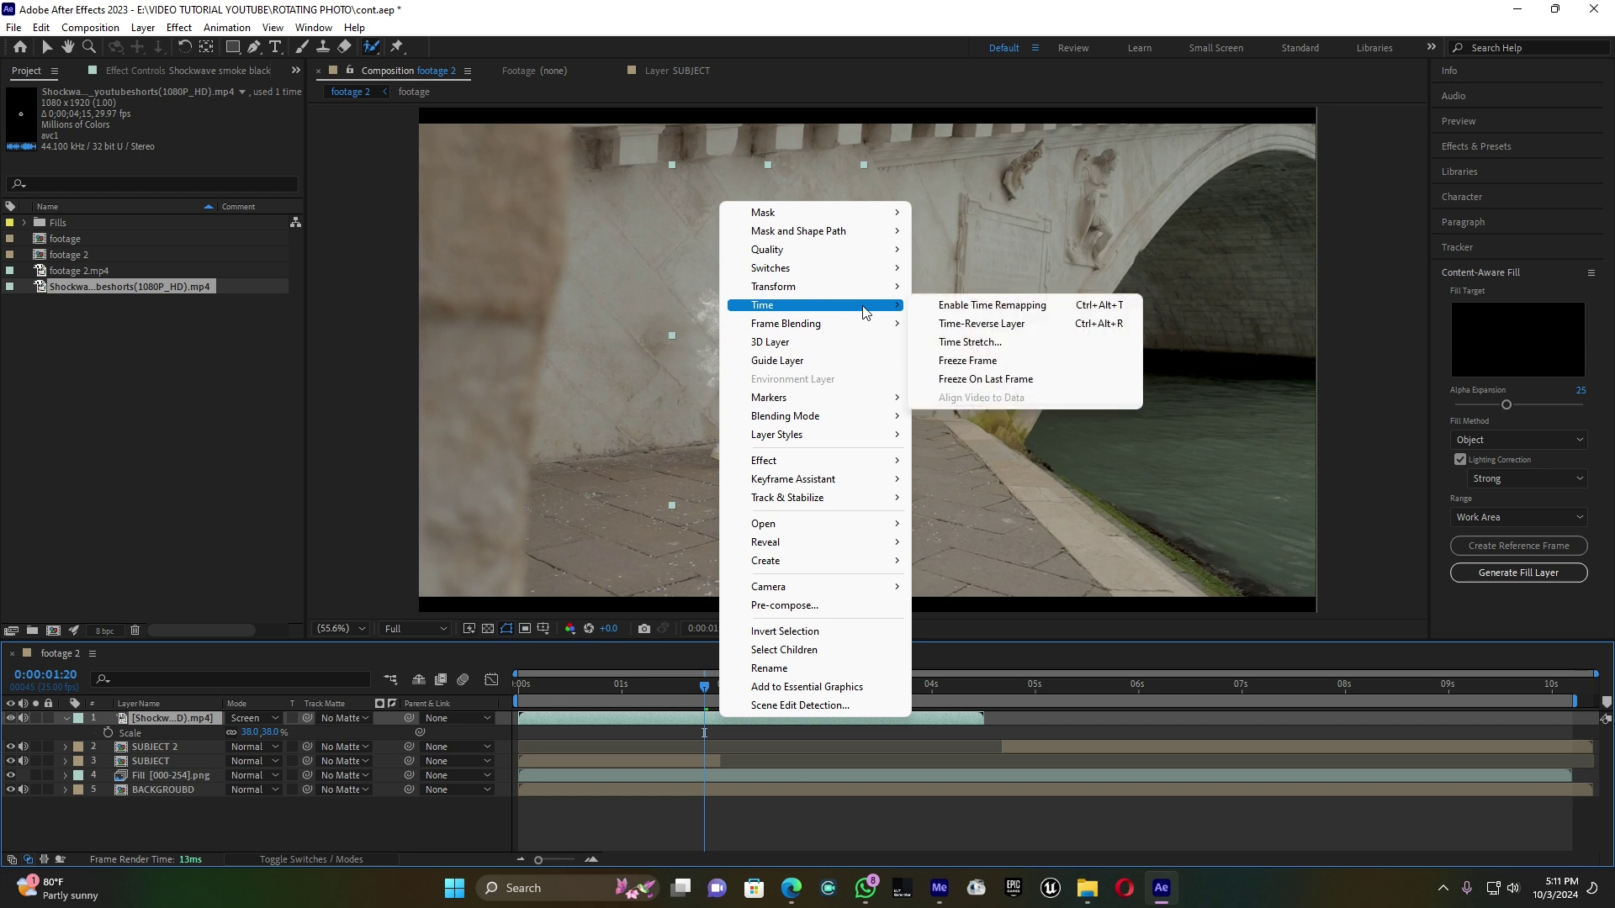
left_click(969, 342)
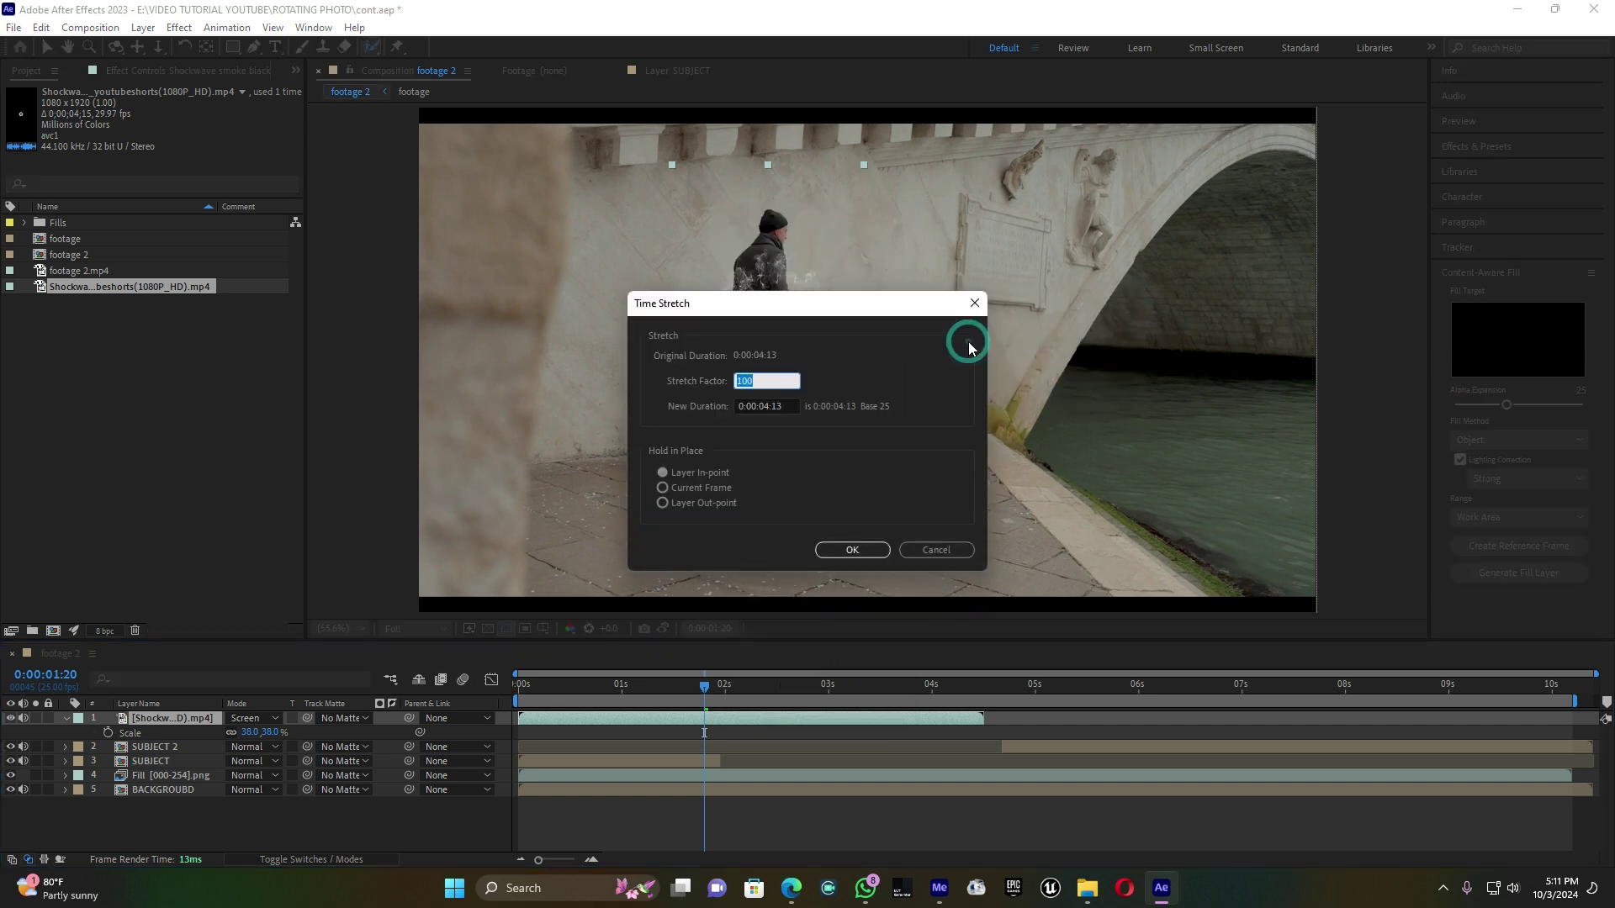
left_click(766, 406)
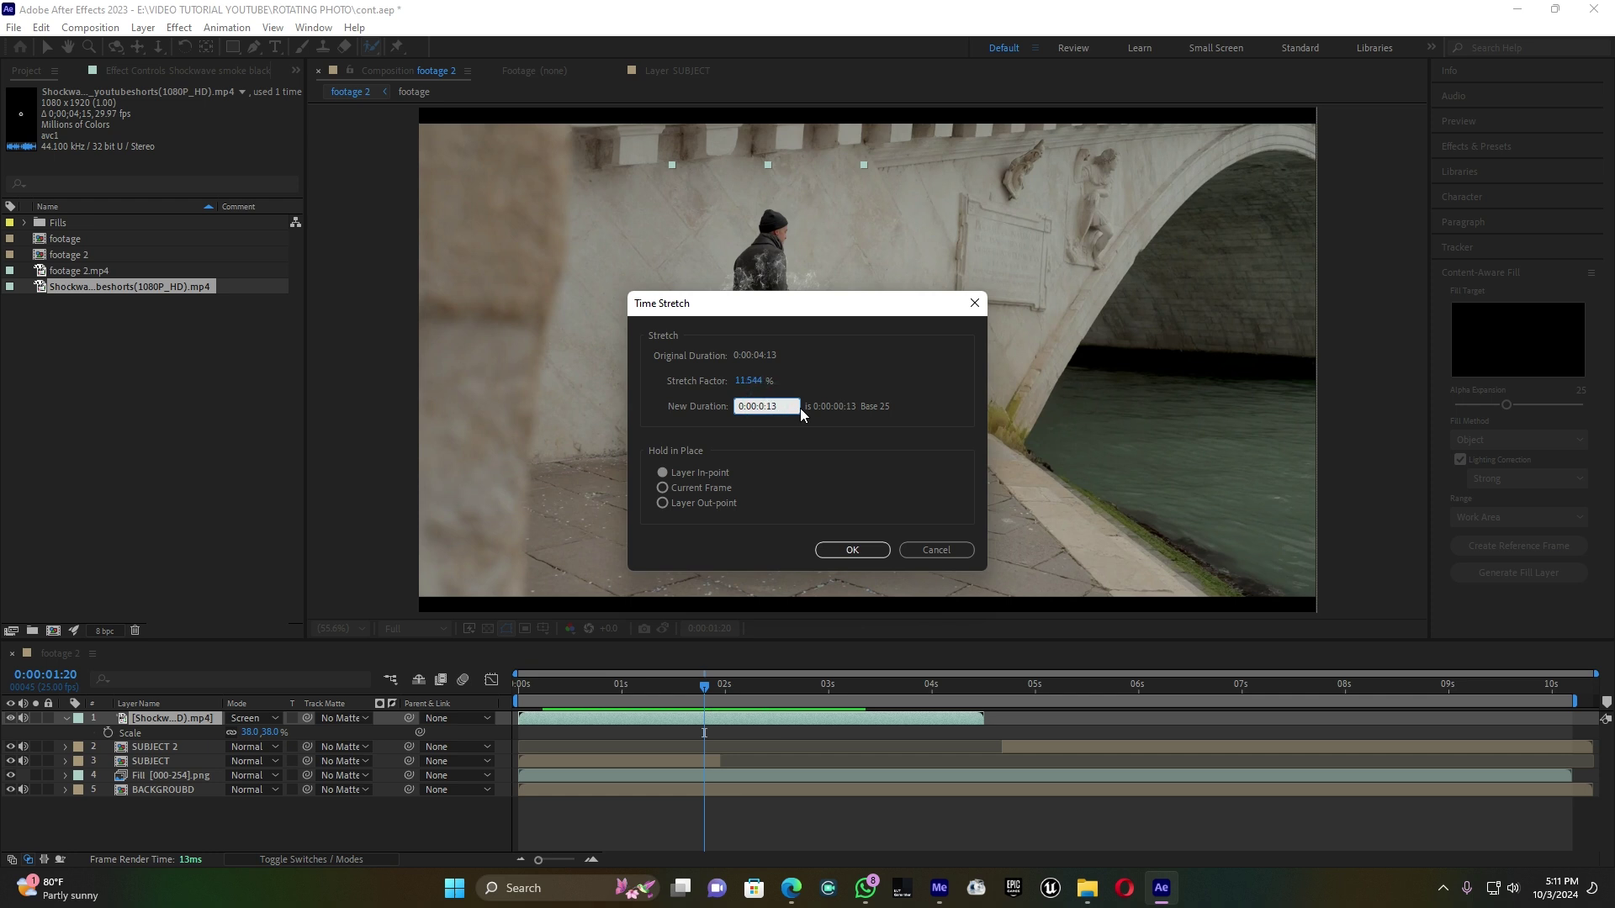
type("1")
left_click(855, 549)
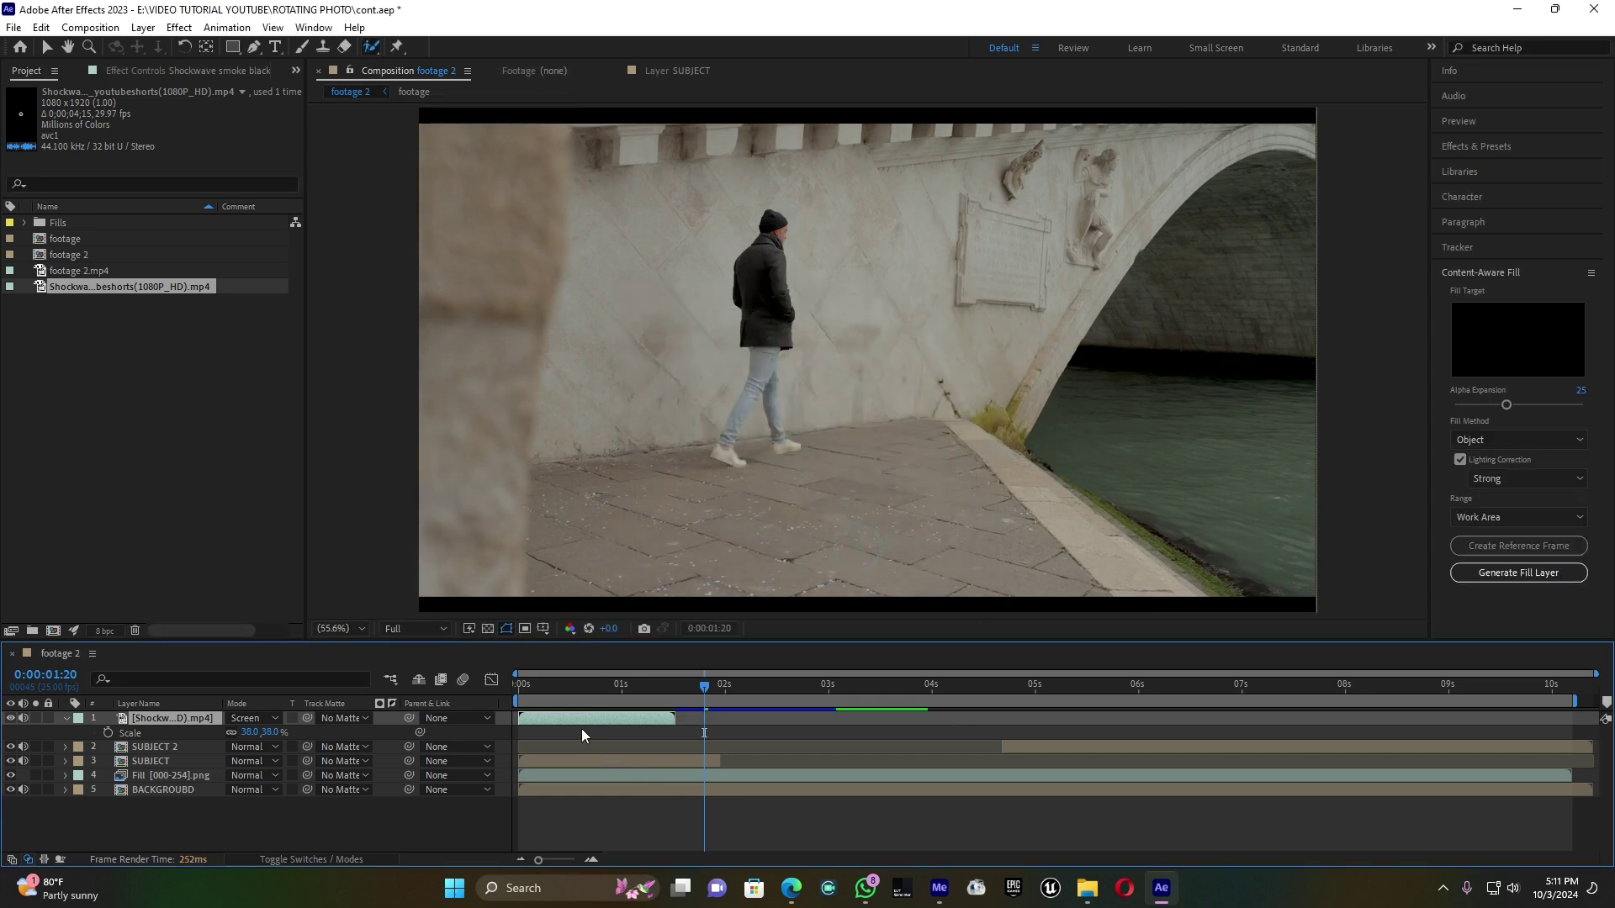
left_click_drag(573, 715, 763, 711)
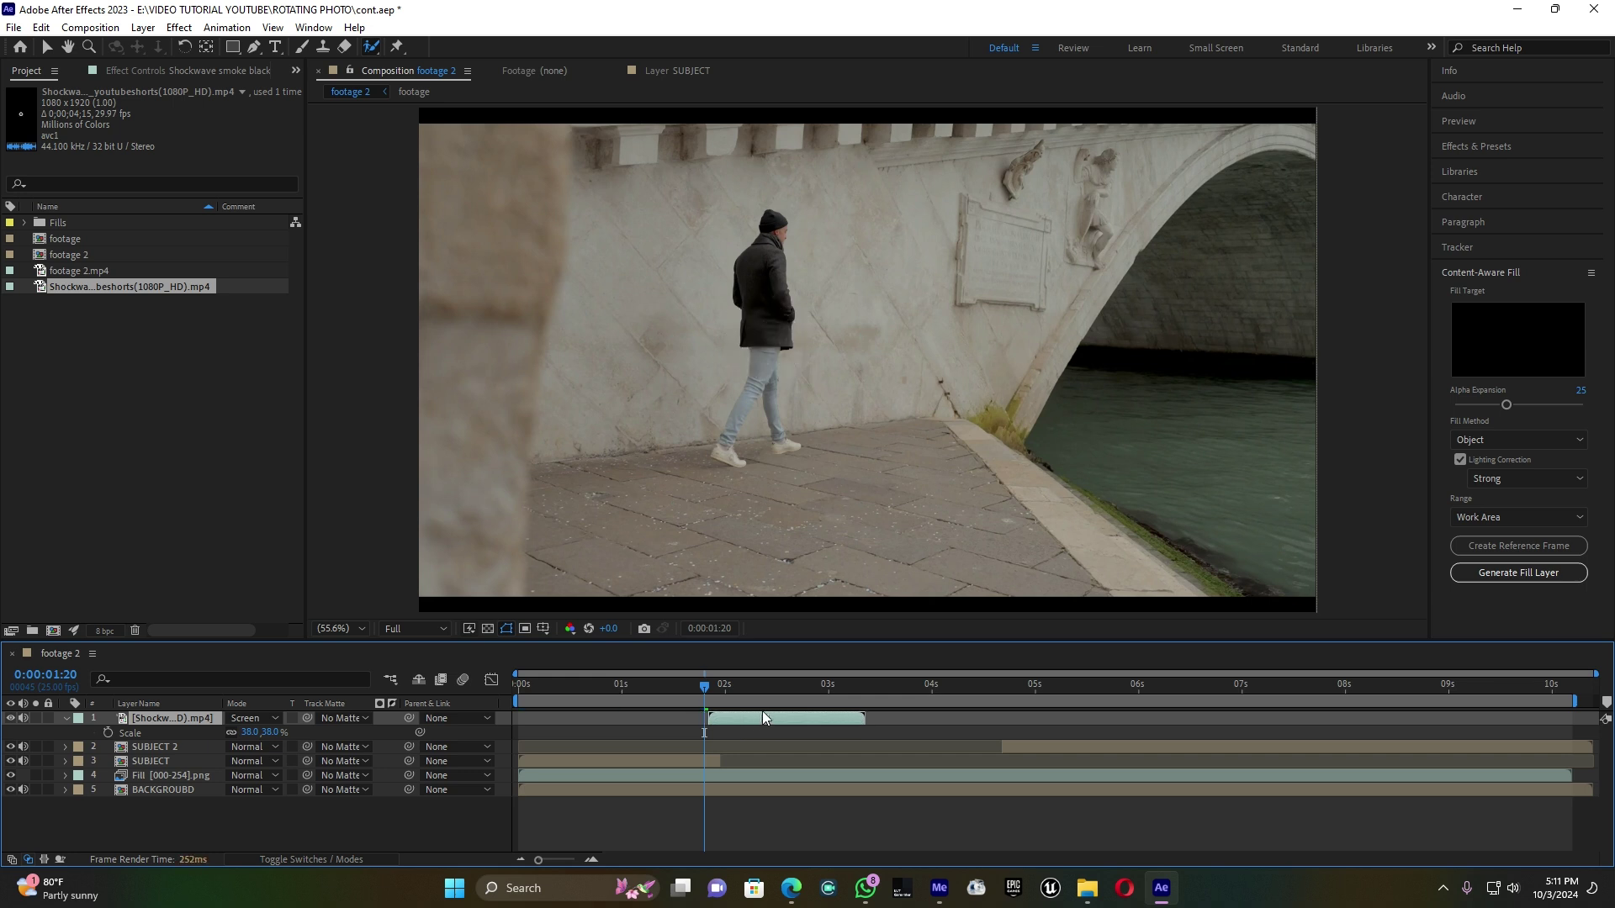
- Play back the shockwave section from just before the man vanishes to check its timing
key("space")
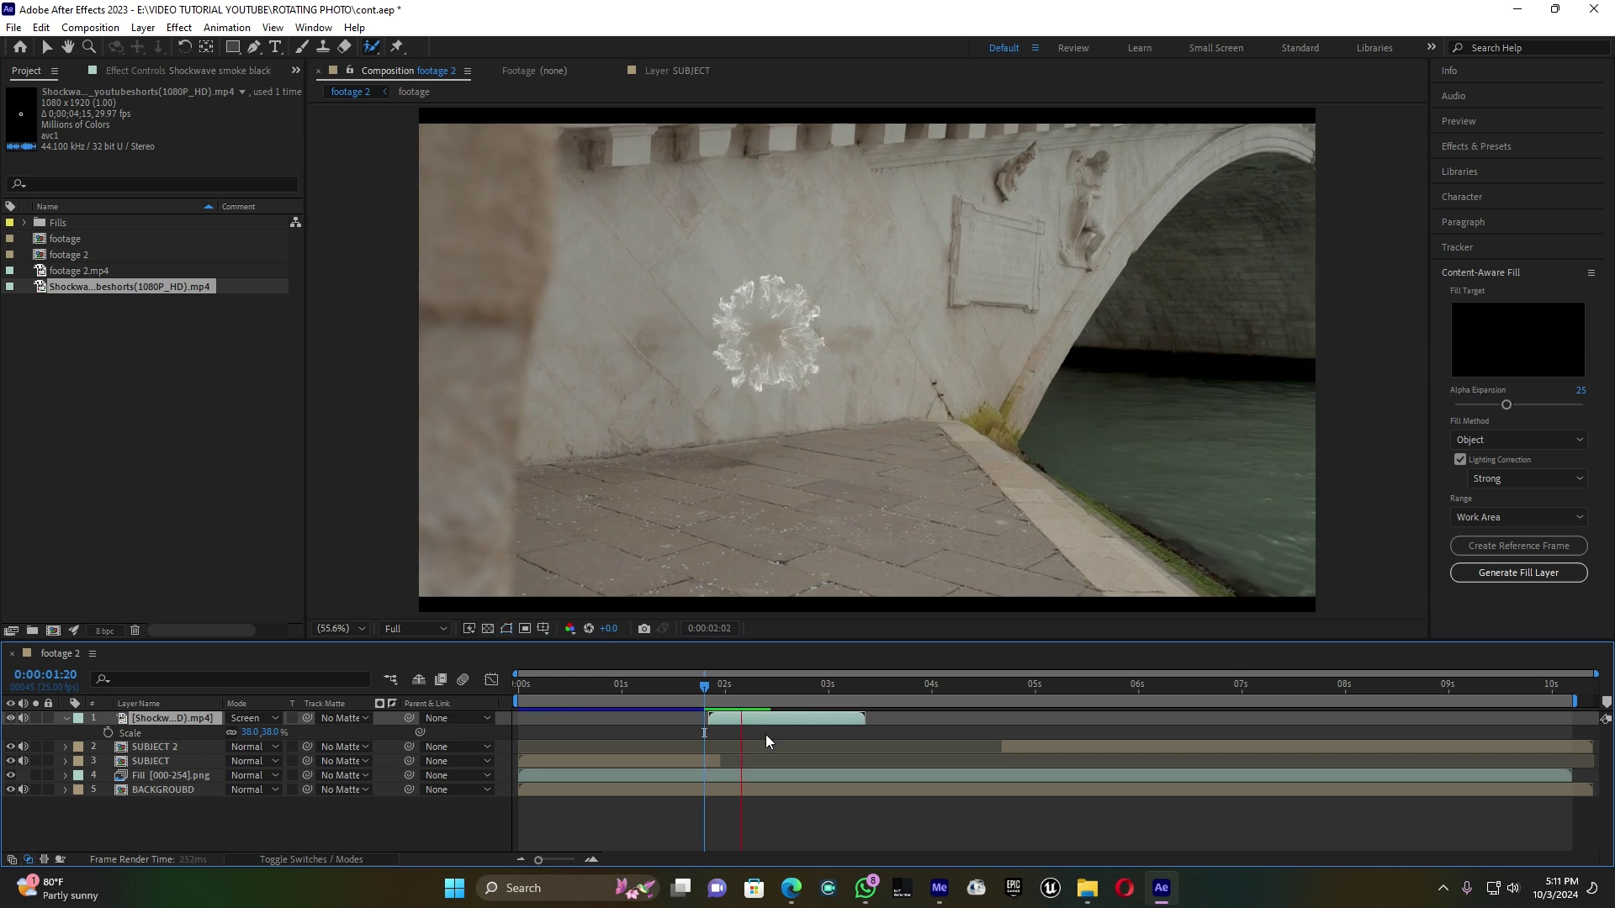
left_click(691, 684)
left_click_drag(689, 685, 677, 686)
key("space")
key("space")
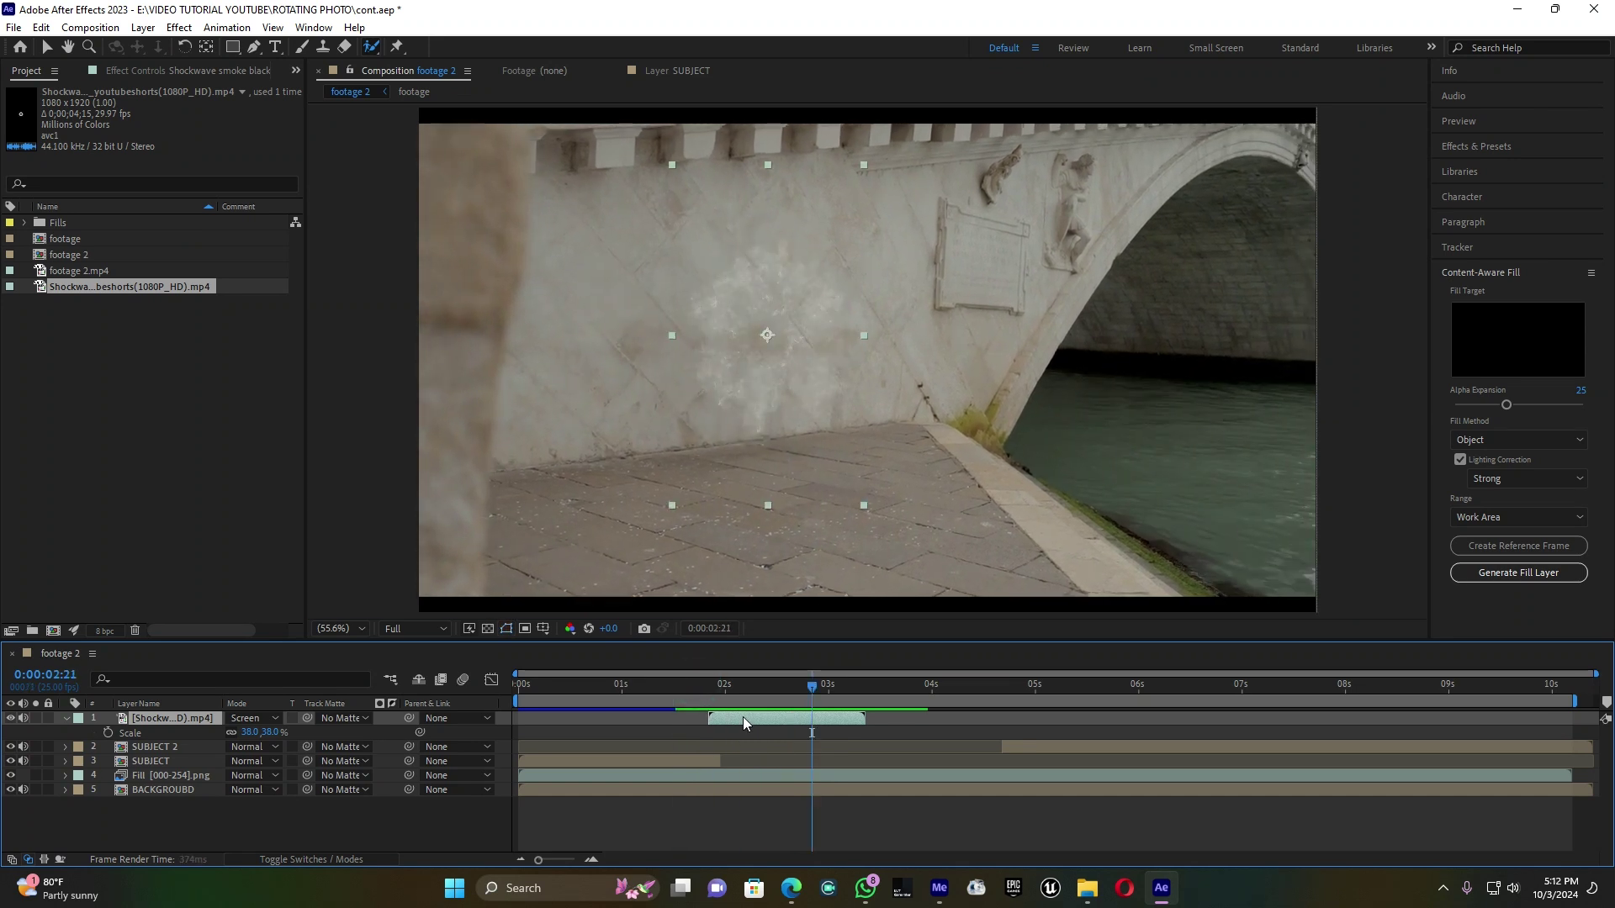
- Try starting the Shockwave layer slightly earlier and preview it from 0:00:01:13
left_click_drag(743, 716, 735, 718)
left_click(676, 686)
key("space")
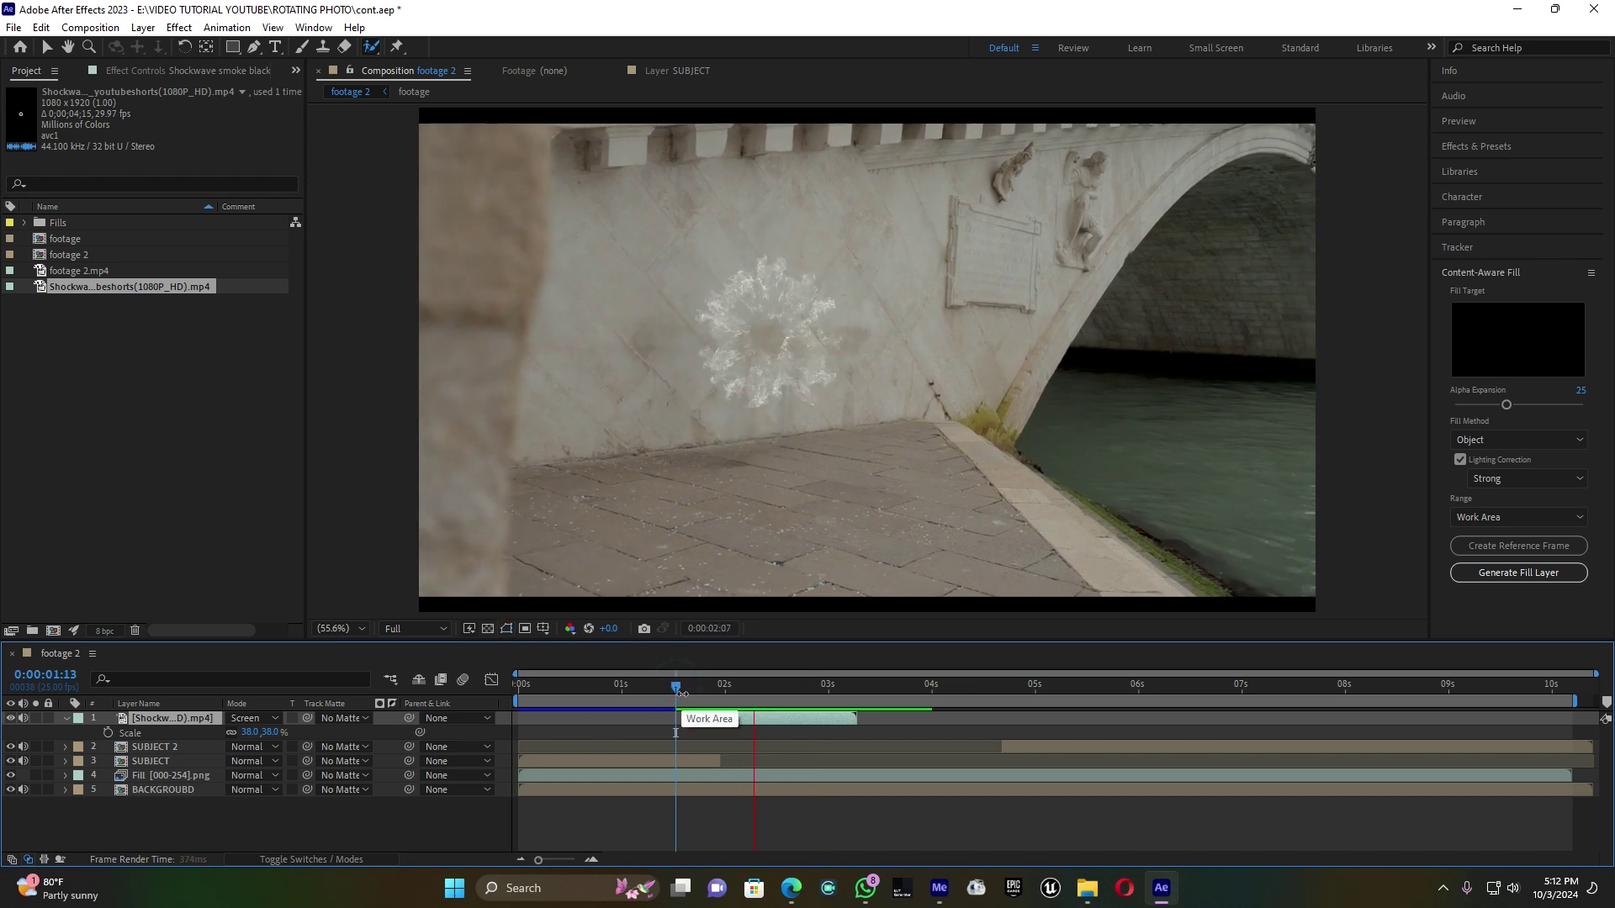
key("space")
- At 0:00:01:23, duplicate the Shockwave layer, move the copy up onto the man's upper body and scale it to 27%
mouse_move(720, 718)
left_mouse_down()
mouse_move(747, 718)
mouse_move(718, 688)
left_mouse_up()
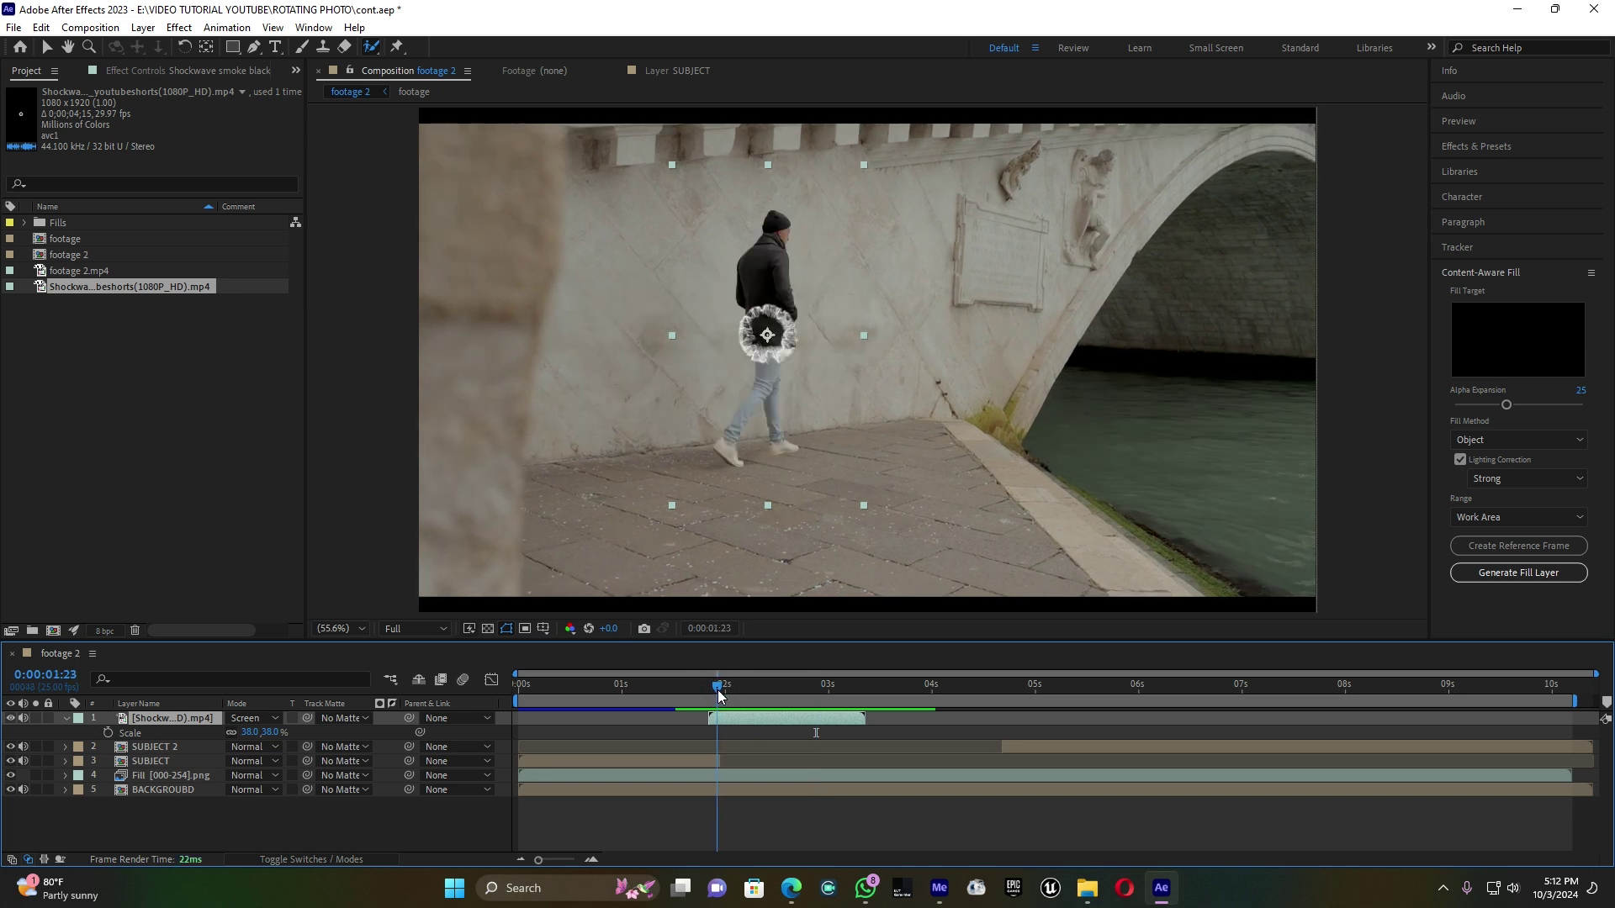
key("ctrl+d")
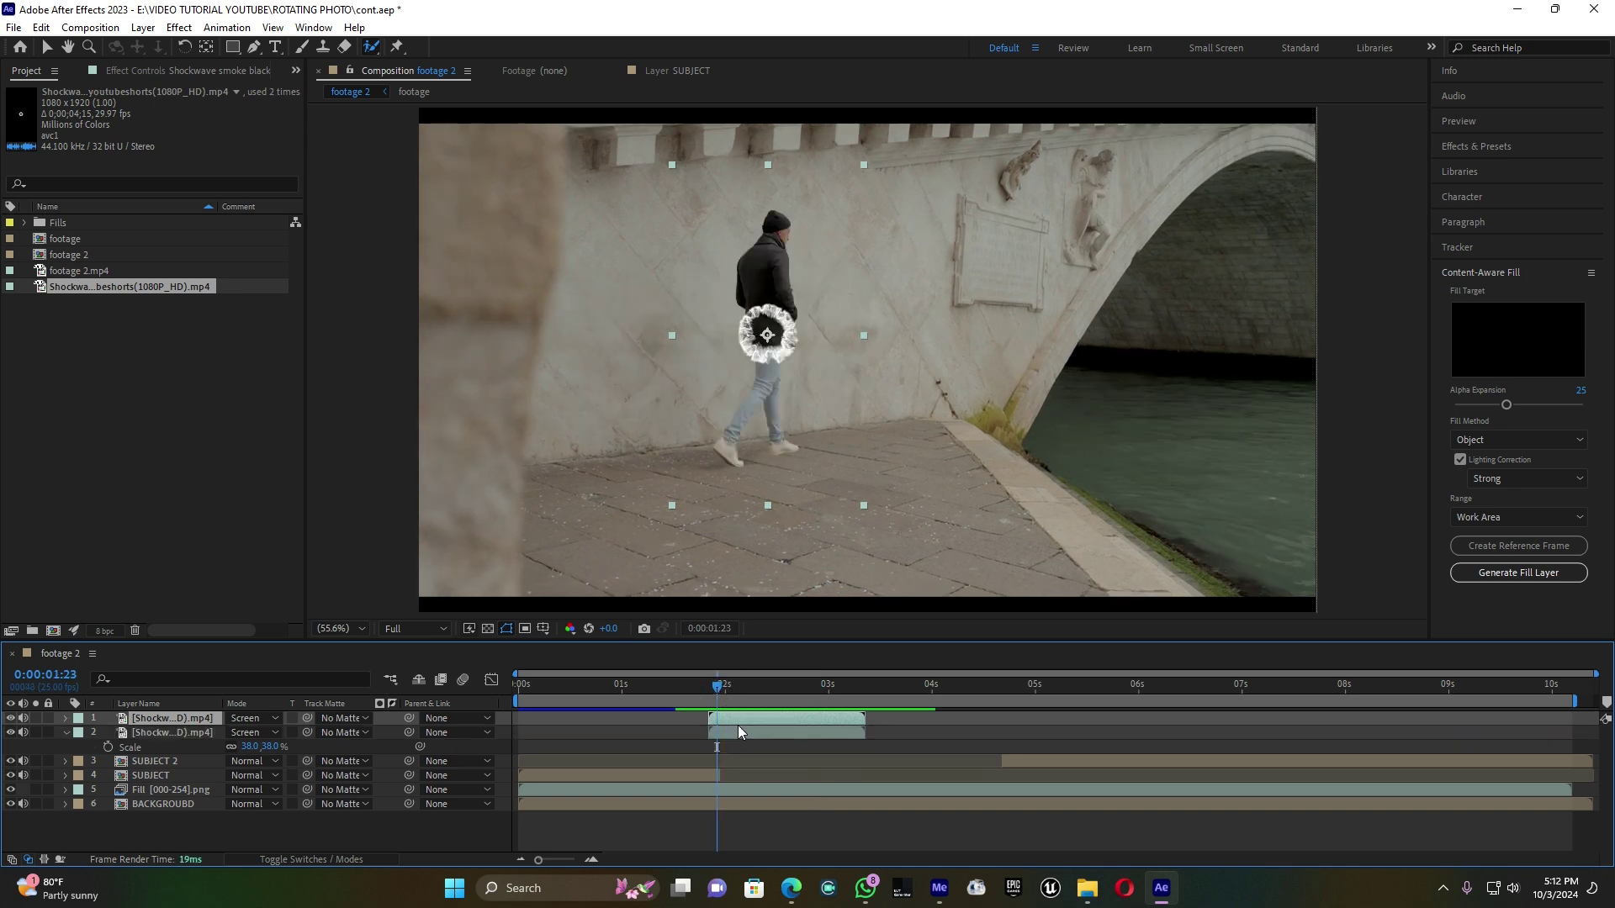
left_click(743, 726)
left_click_drag(775, 447, 776, 352)
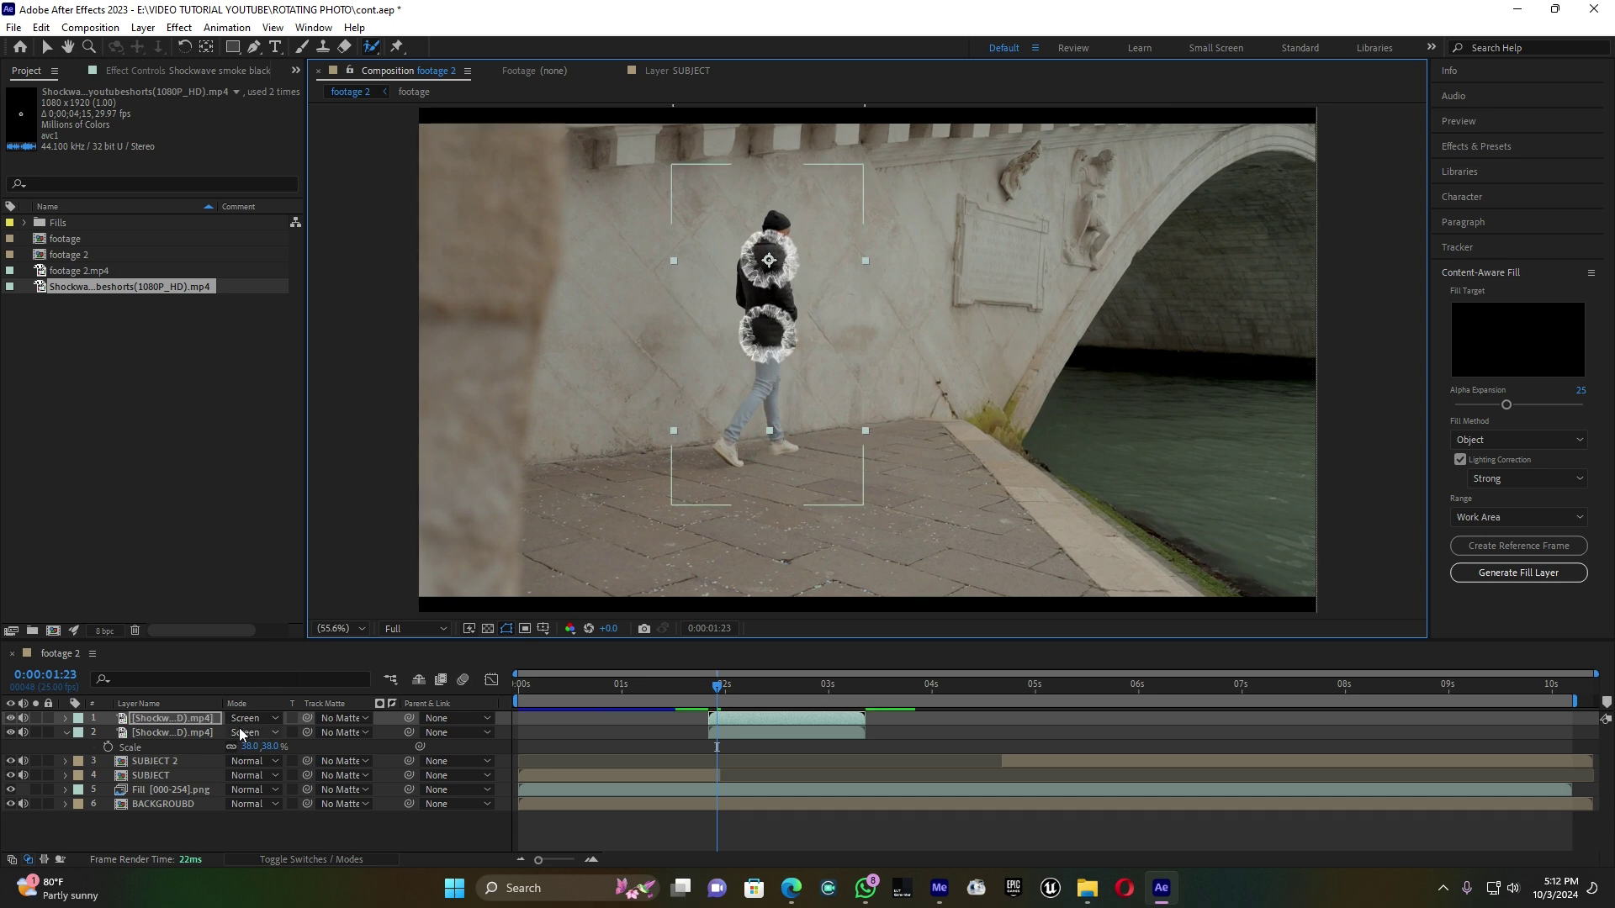
key("s")
left_click_drag(247, 733, 241, 735)
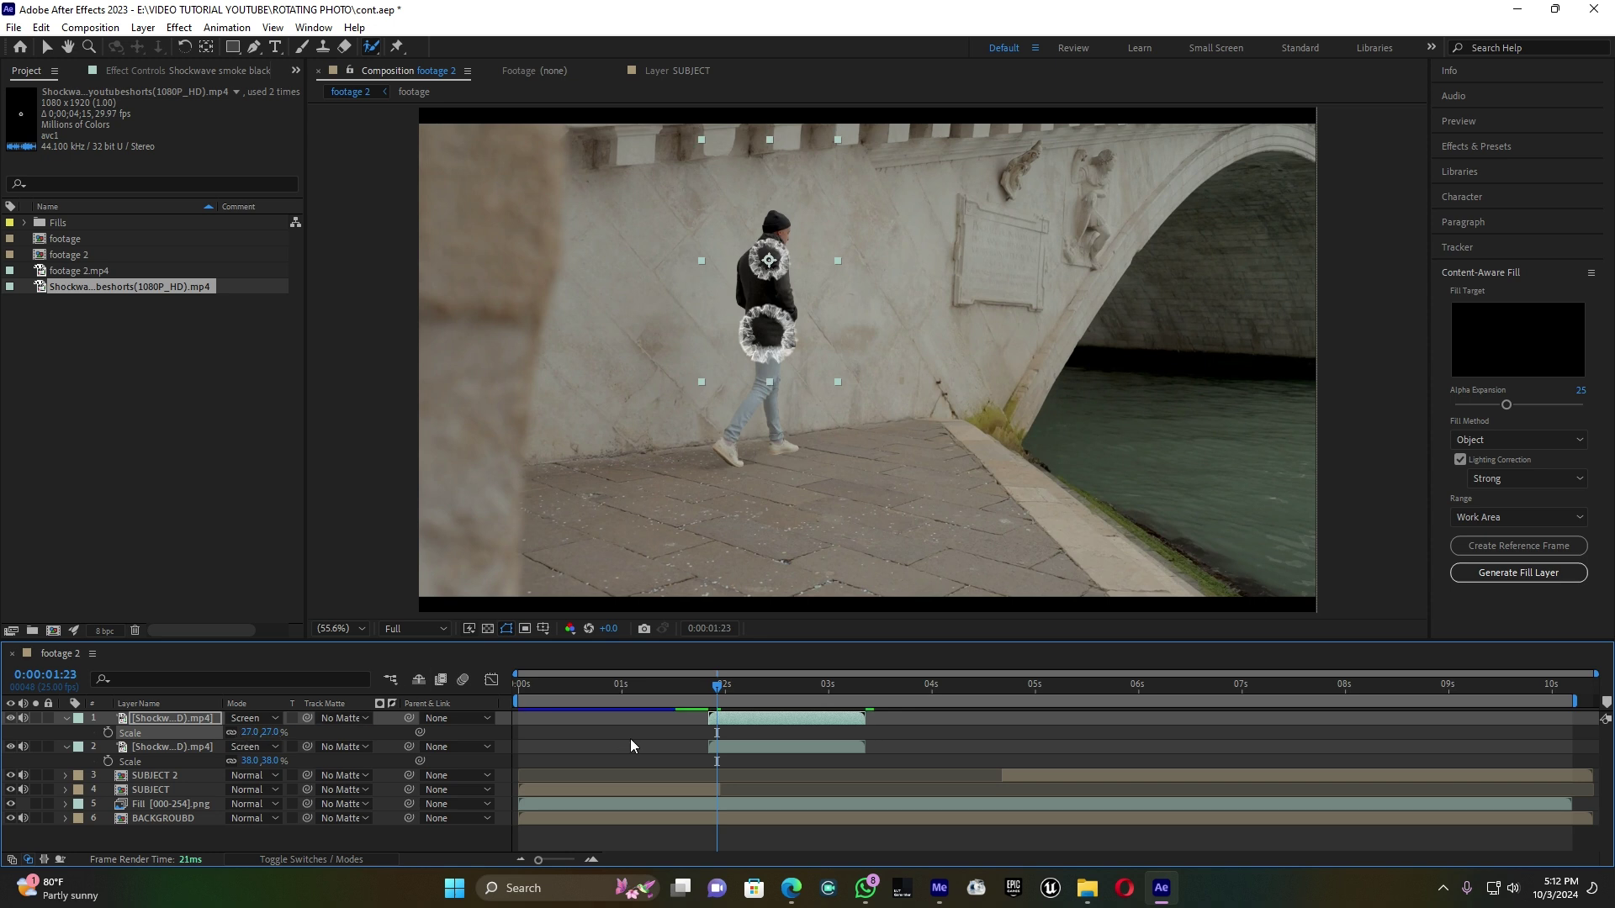
- Duplicate the smaller shockwave, place the copy over the man's lower legs, and preview the three shockwaves
left_click(67, 719)
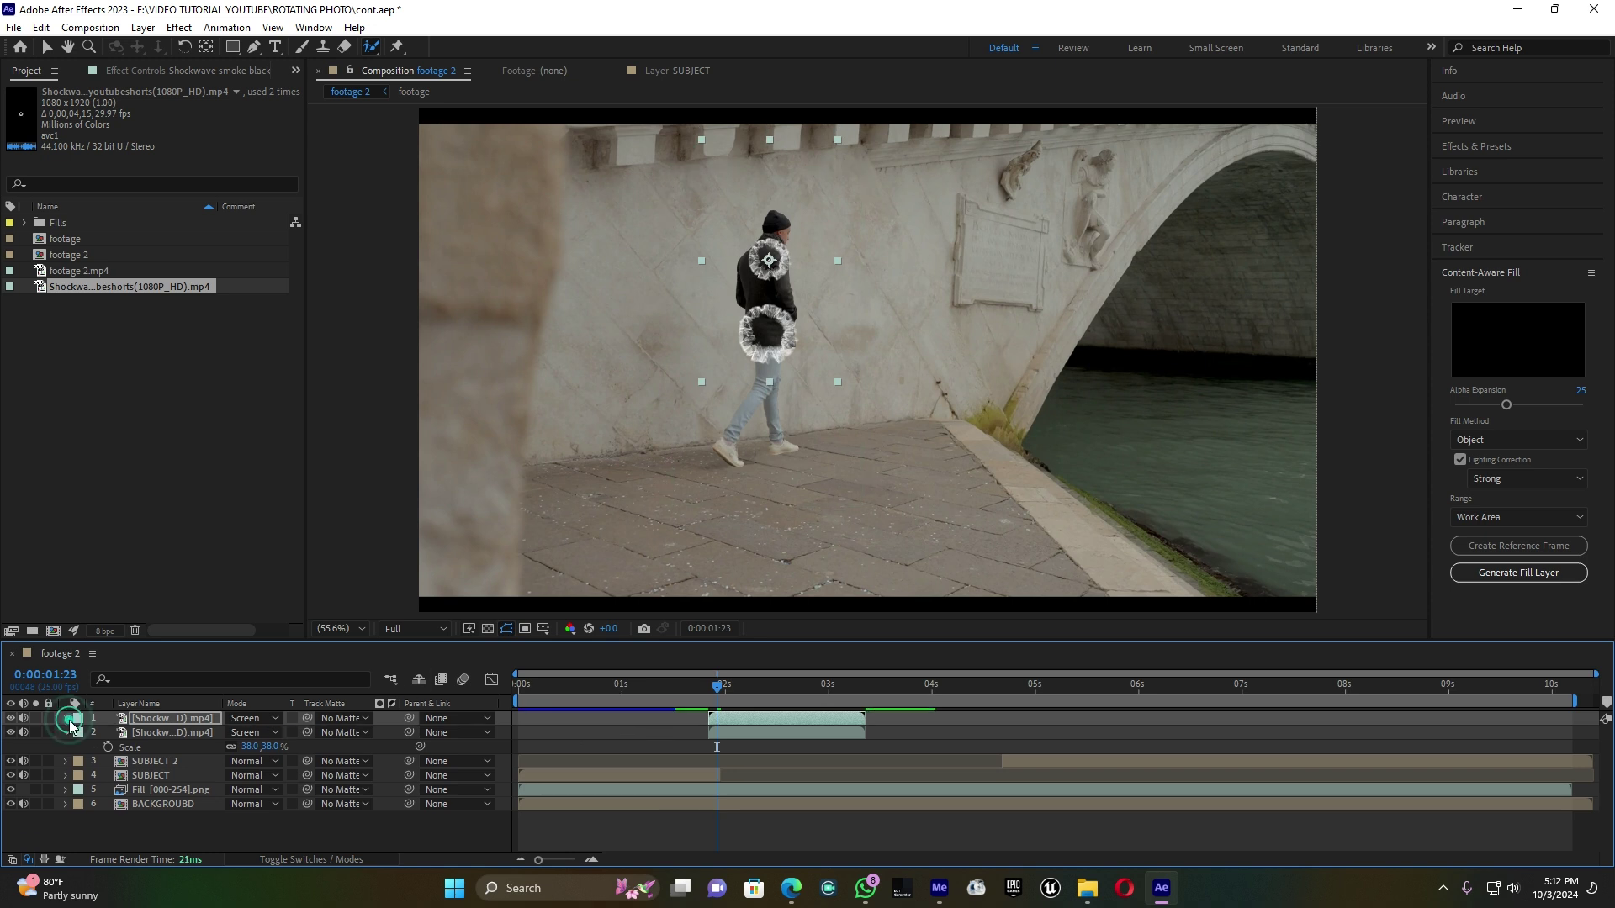
key("ctrl+d")
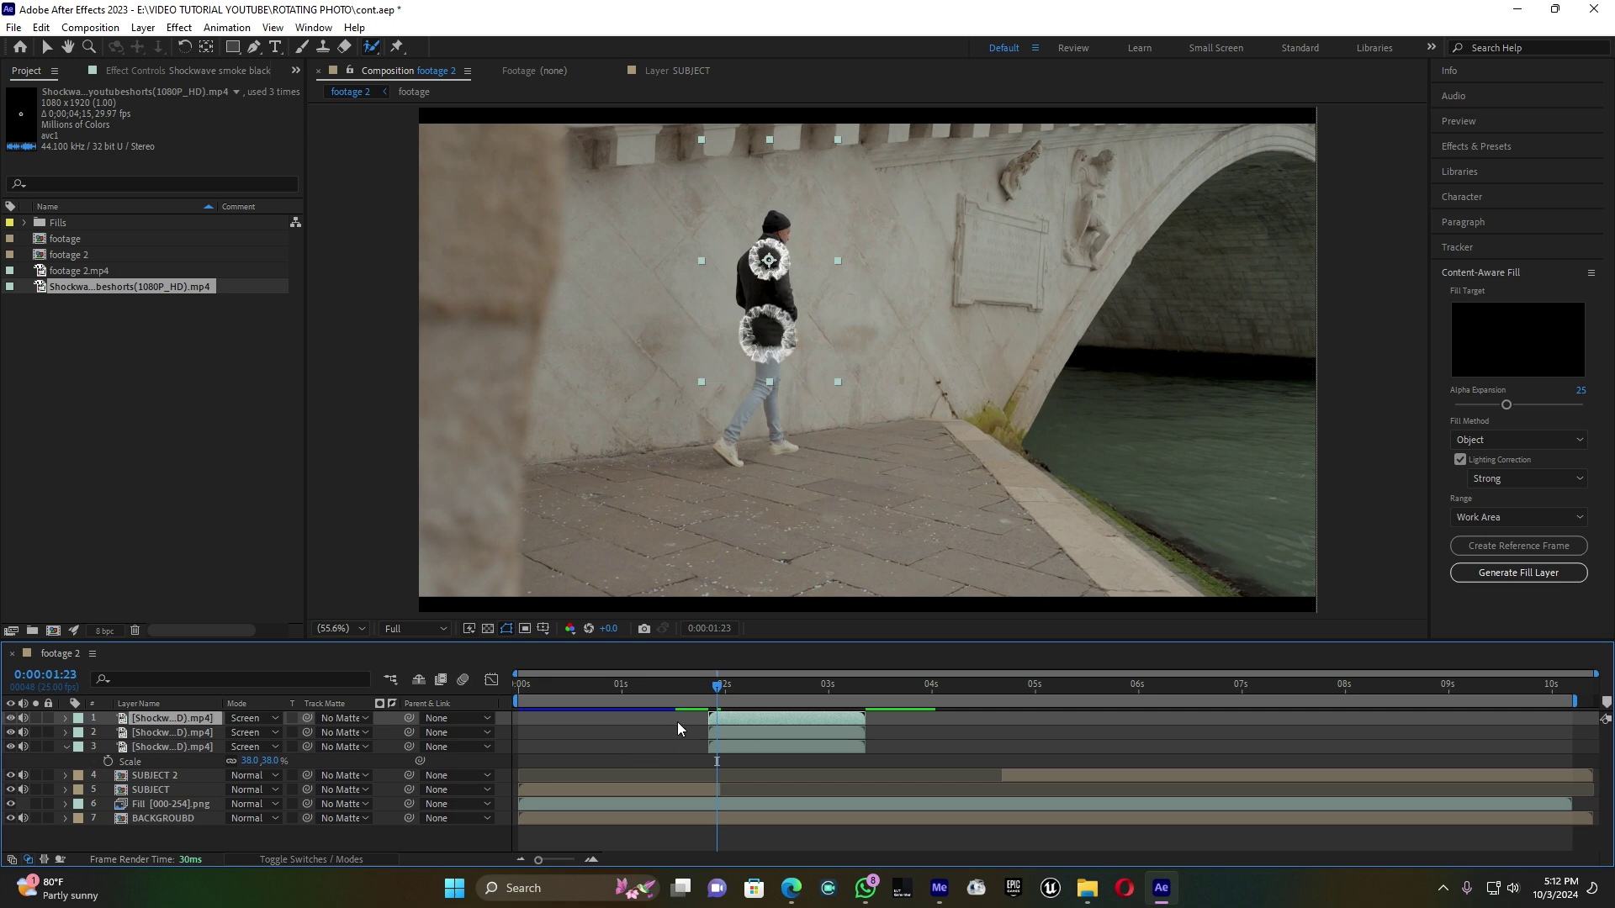
left_click_drag(775, 280, 771, 432)
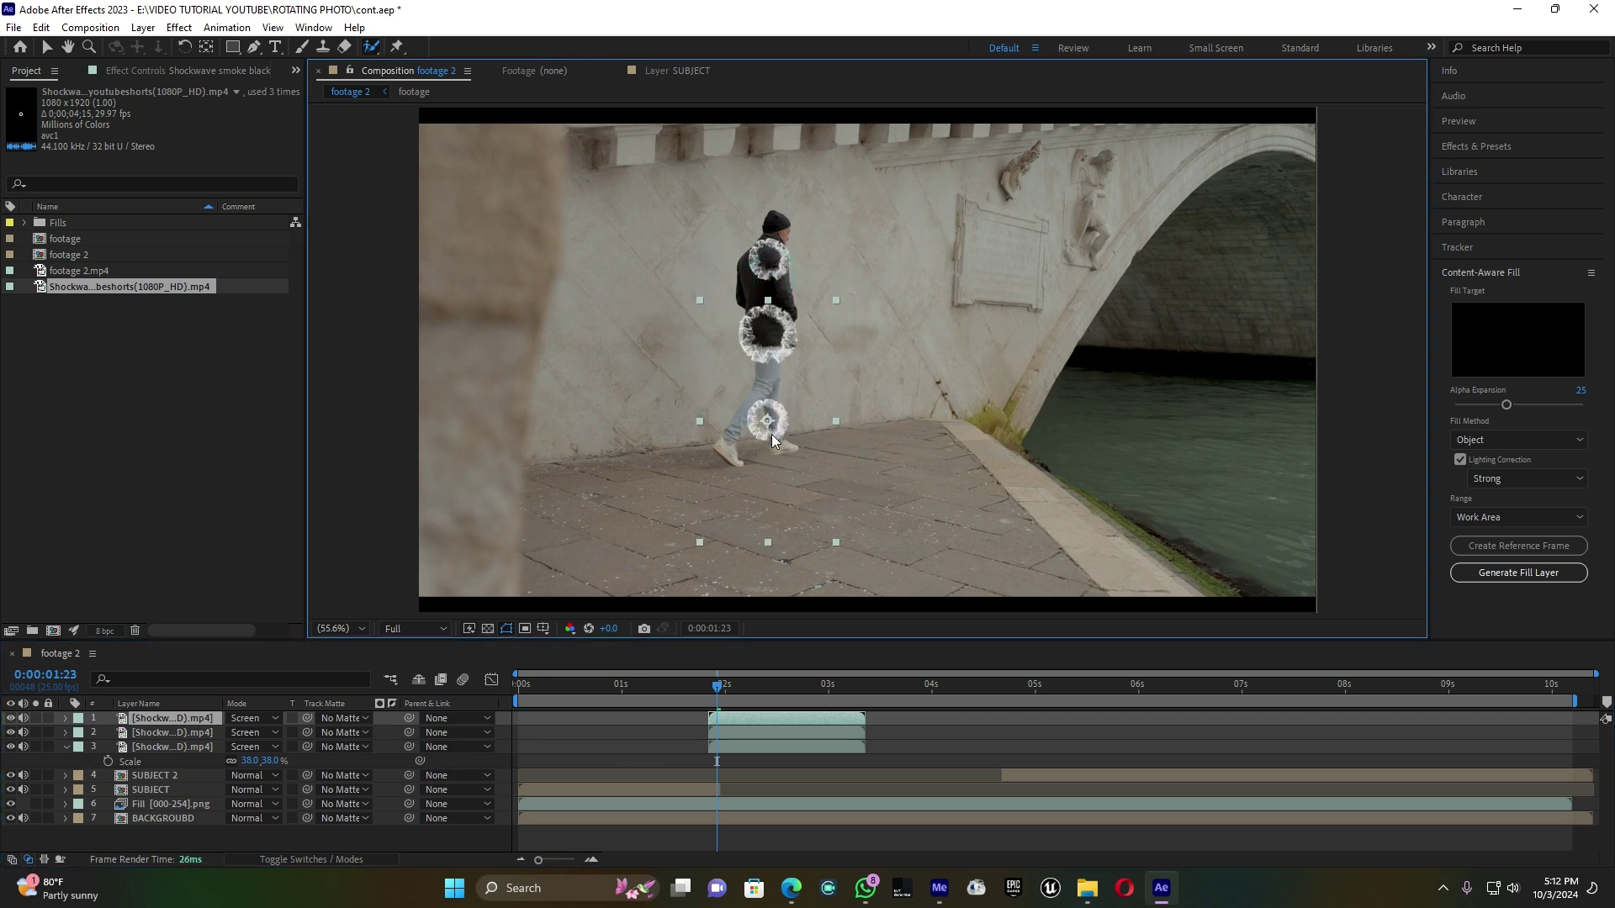
left_click(682, 686)
key("space")
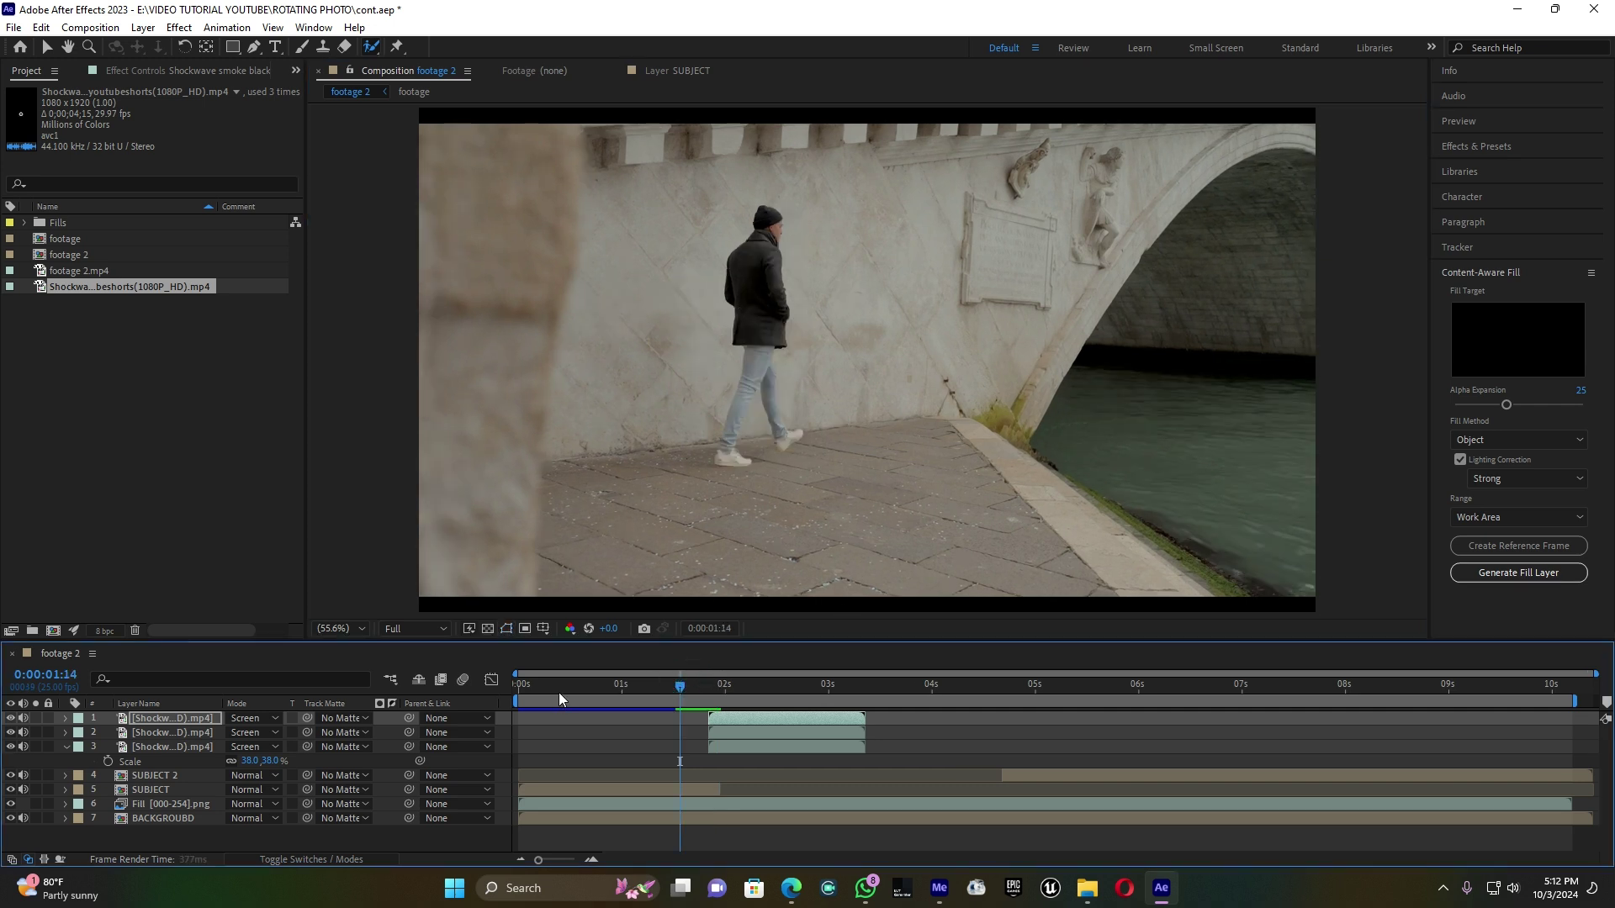
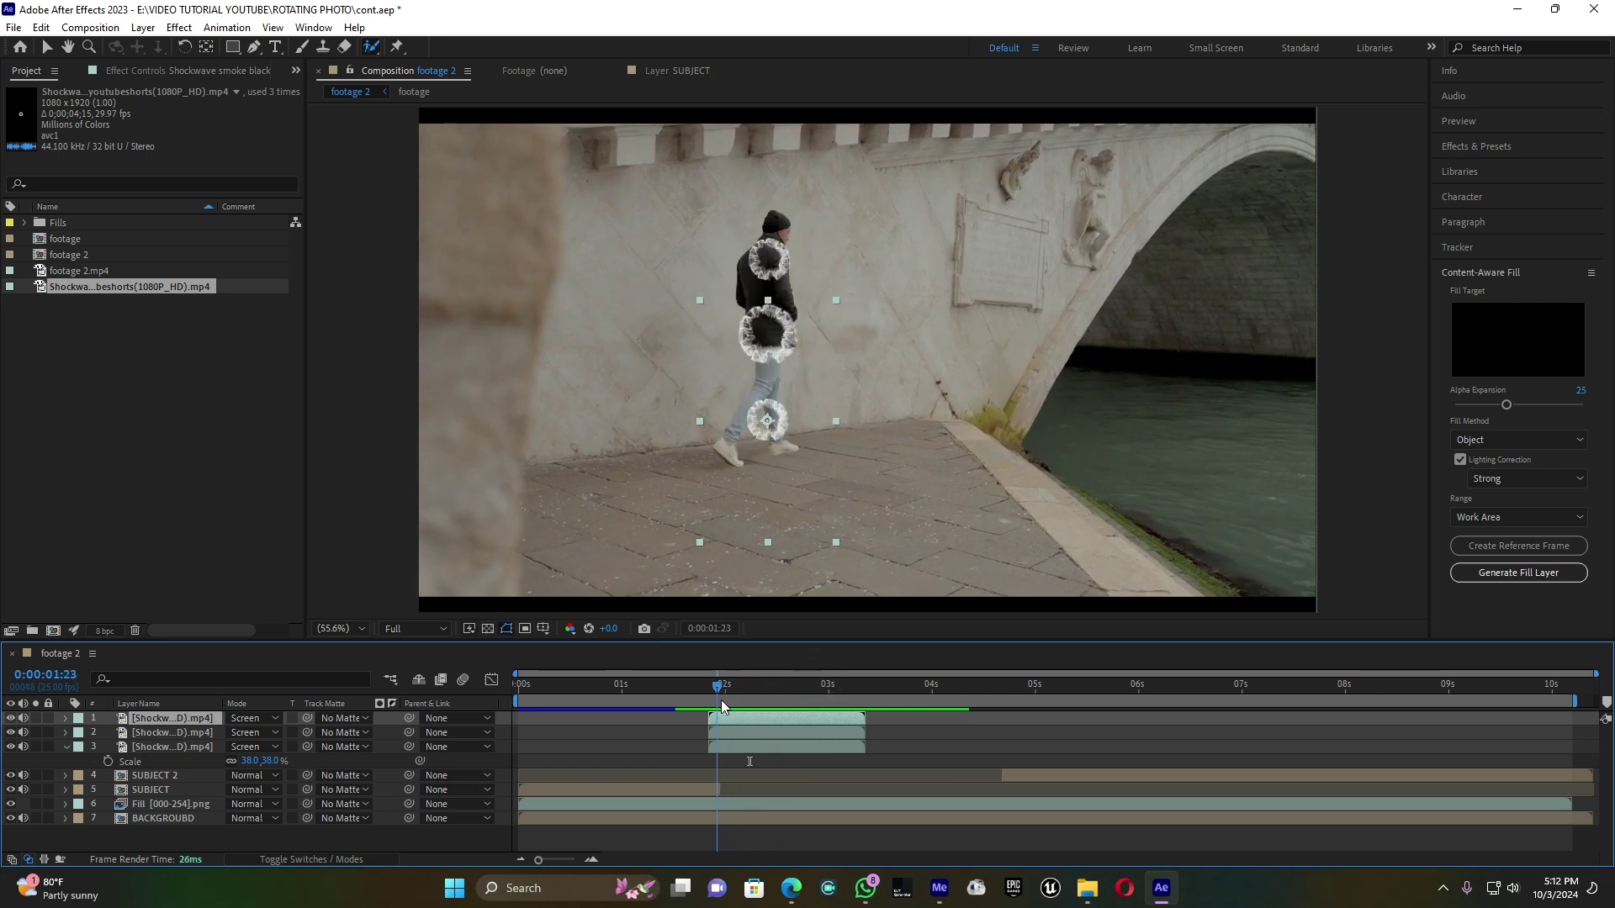
- Apply the Tint effect to the waist shockwave (layer 3) and map white to grey 6D6D6D
left_click(735, 745)
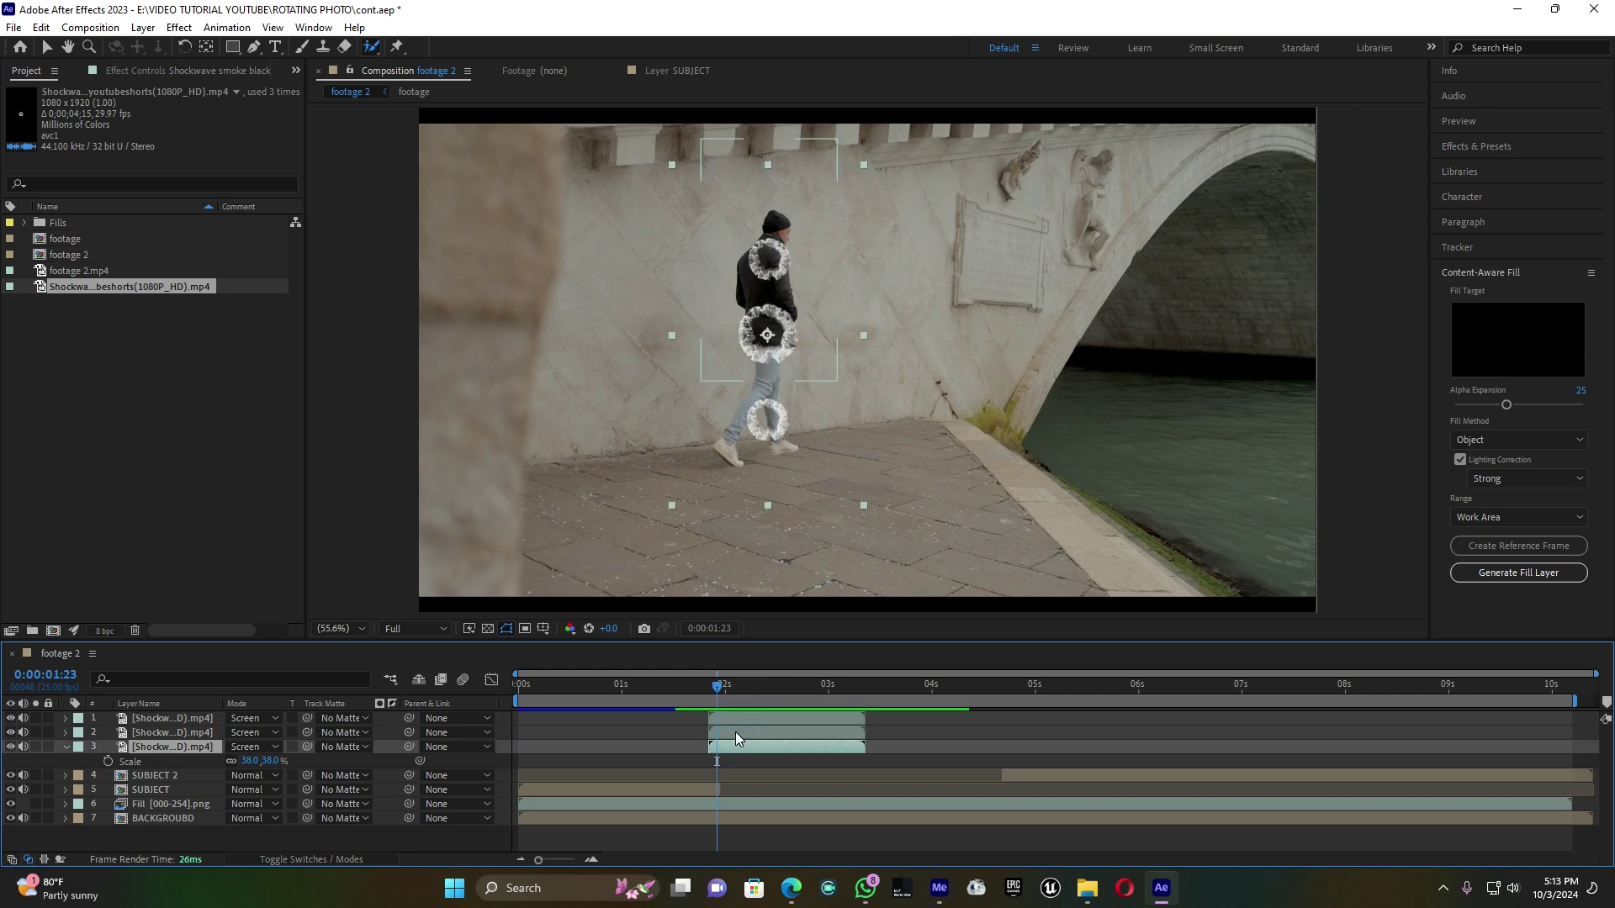
left_click(1493, 150)
left_click(1482, 167)
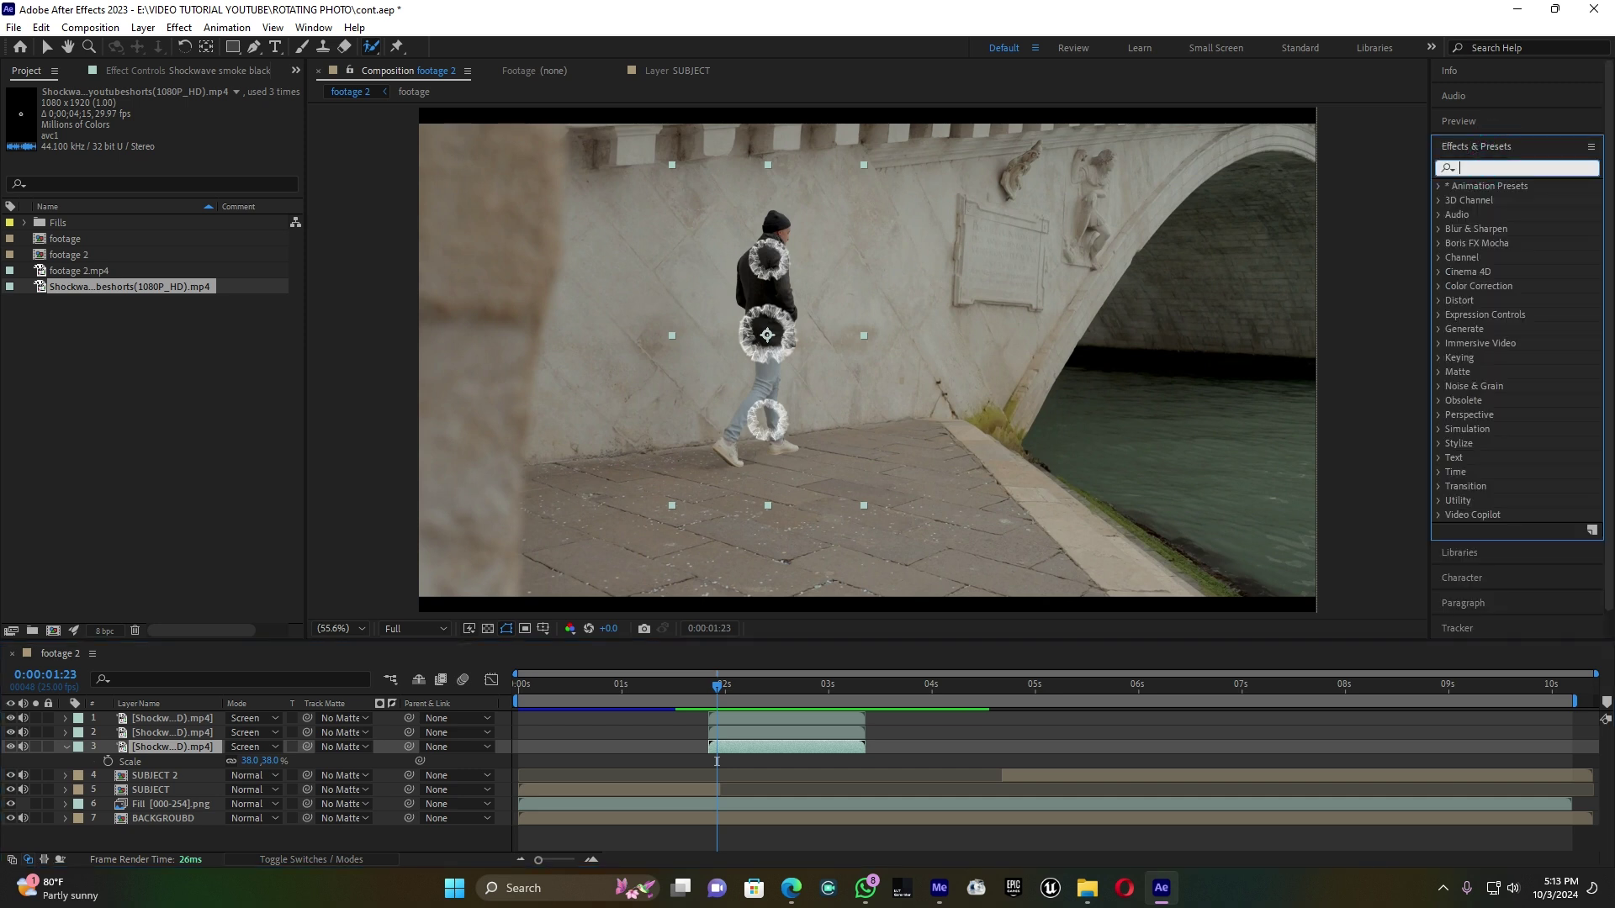
type("tint")
left_click_drag(1506, 240, 752, 746)
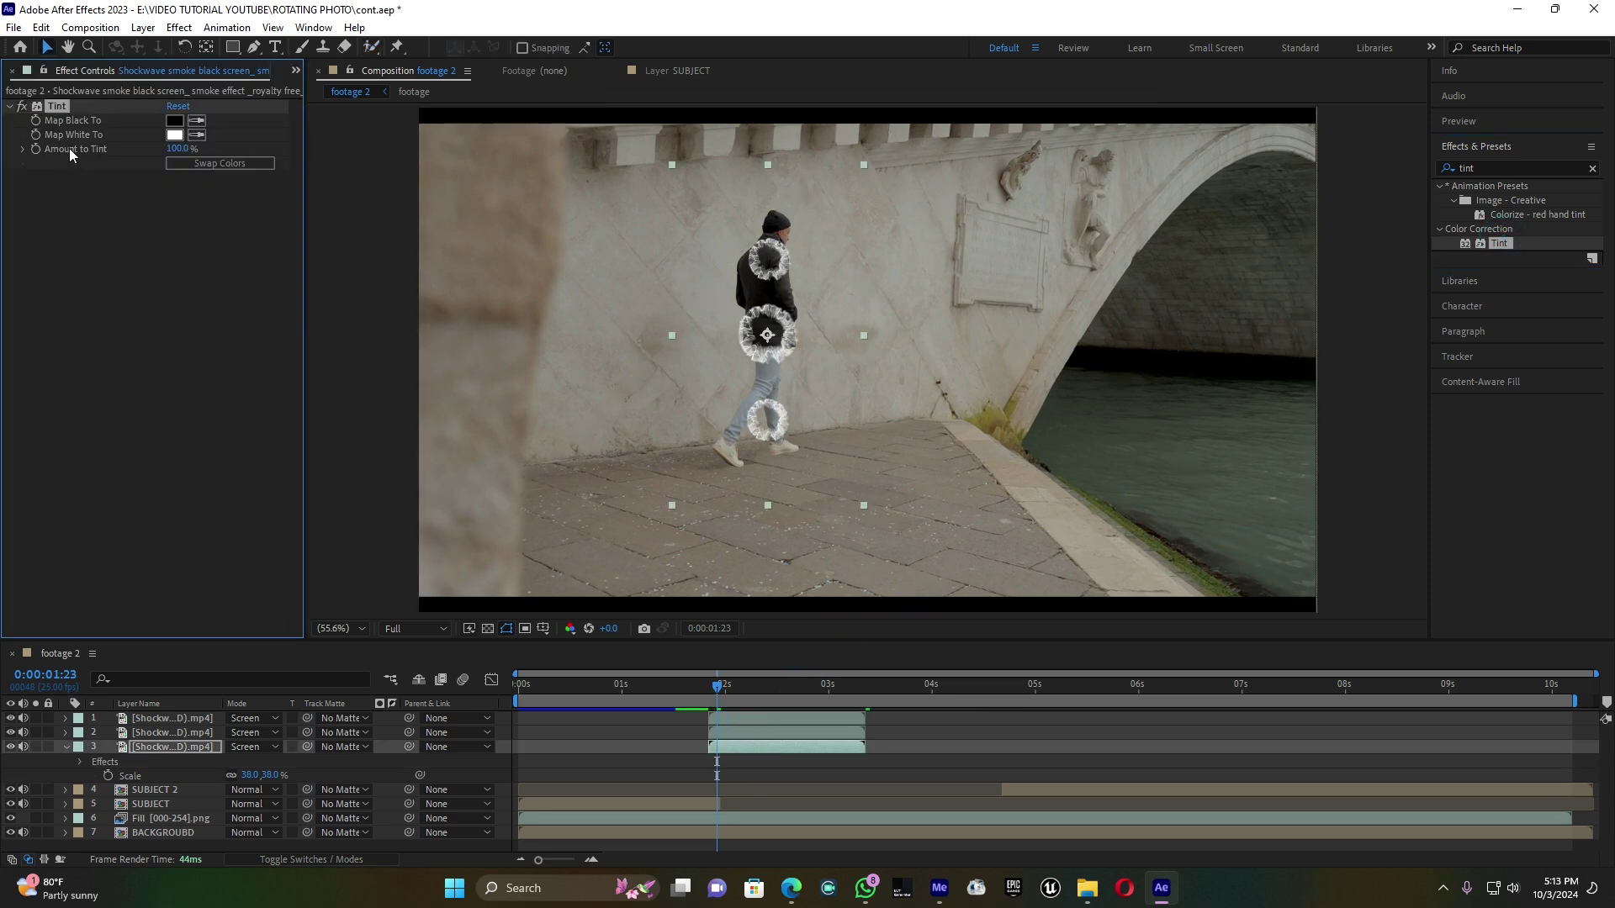
left_click(175, 135)
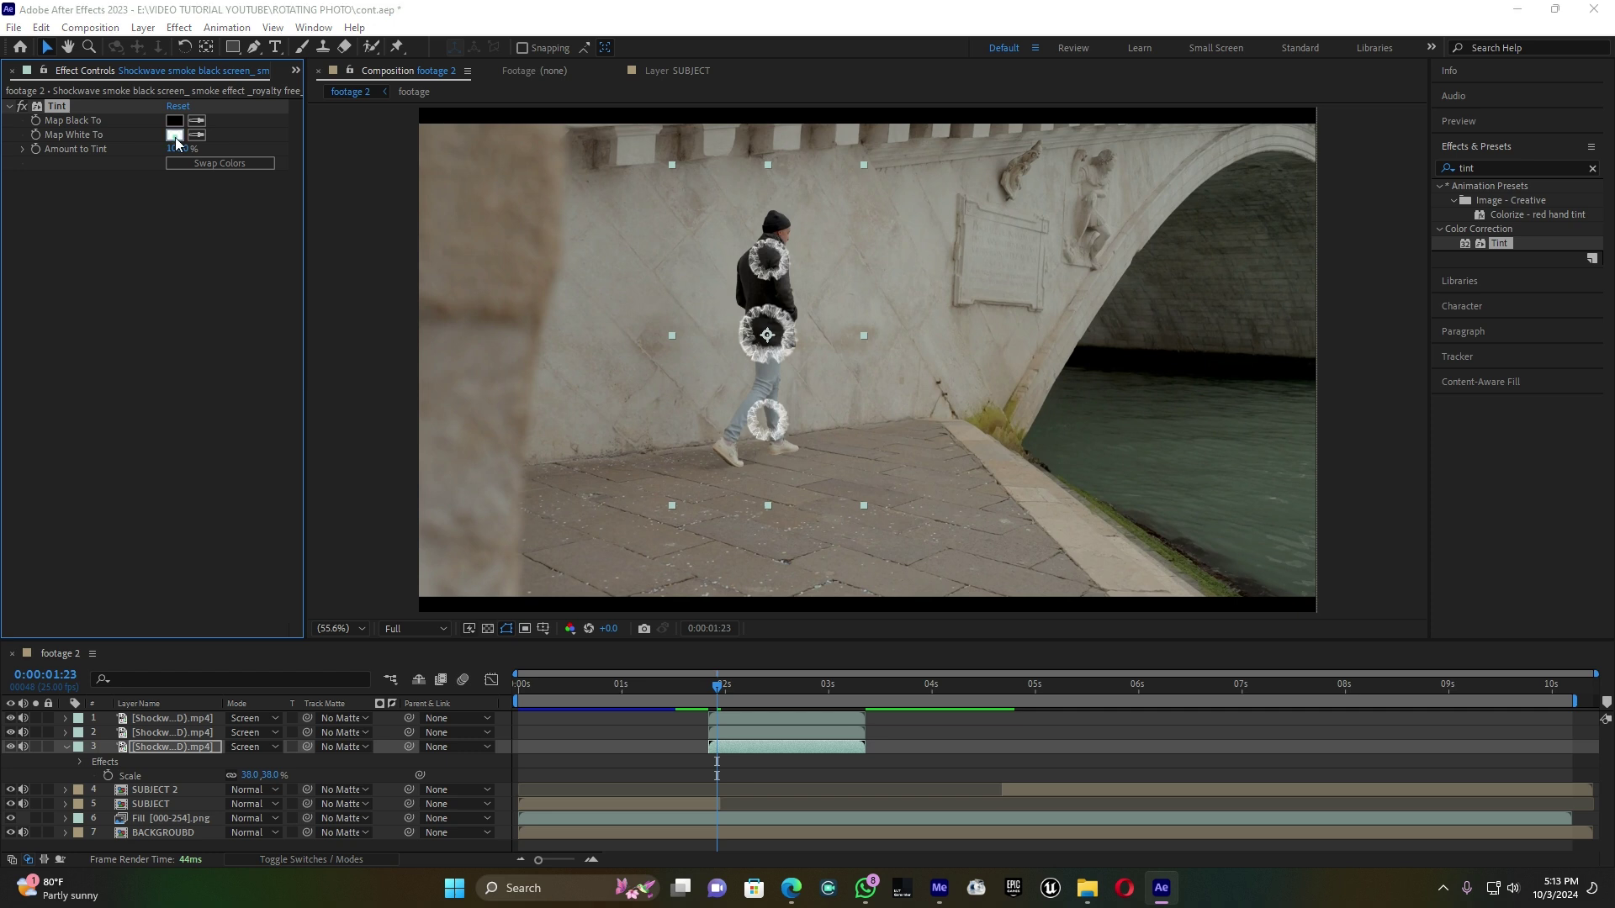
left_click_drag(673, 723, 615, 744)
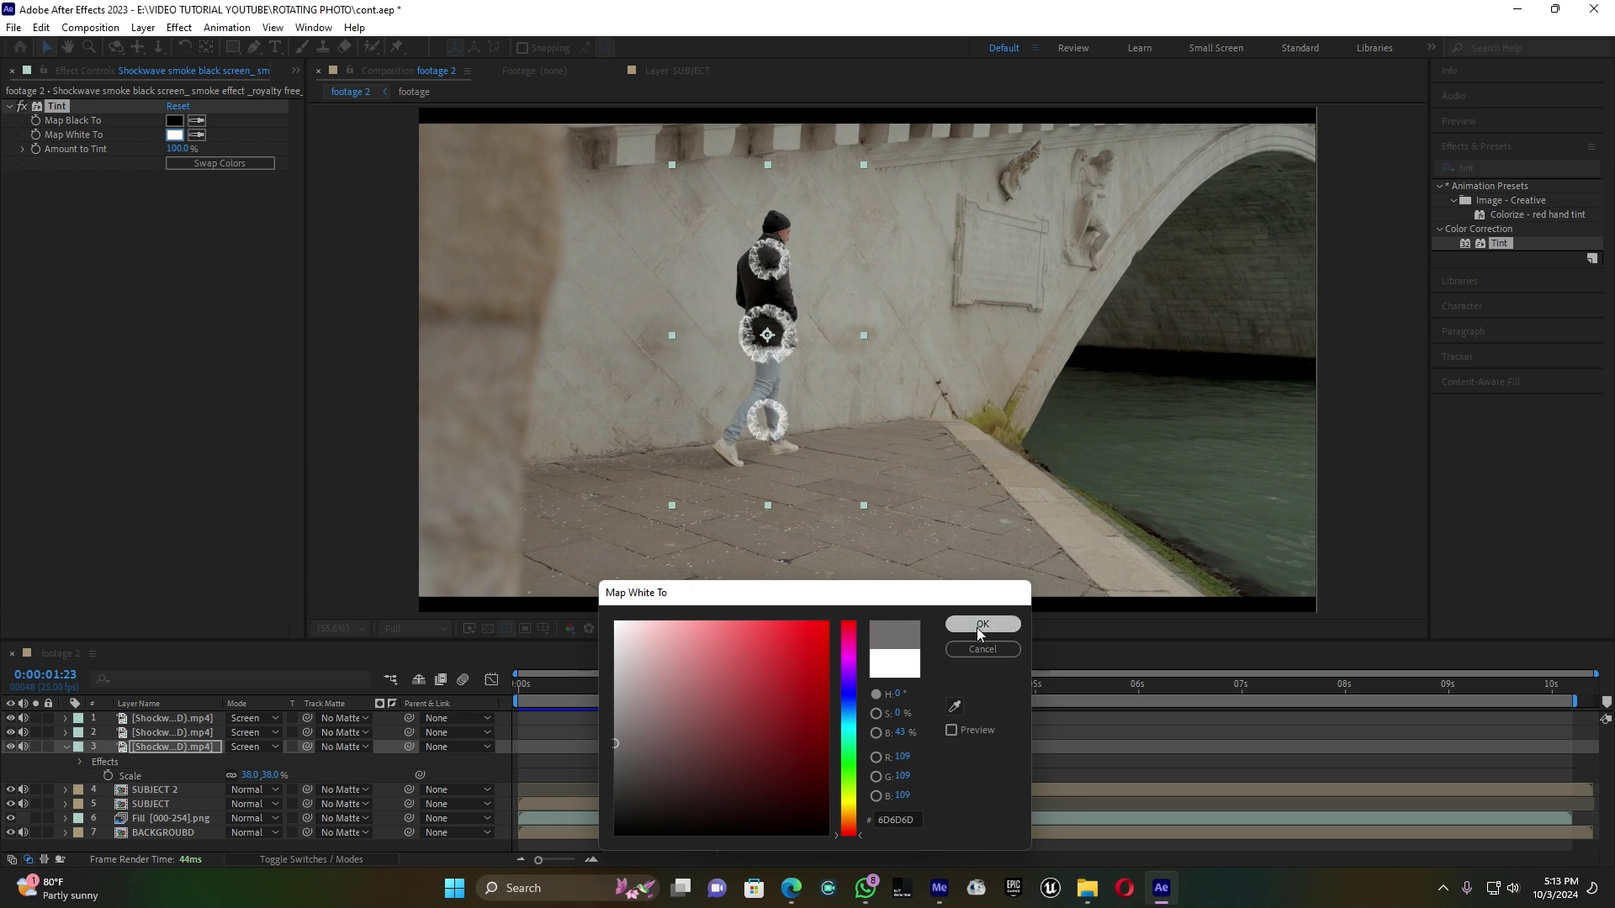
left_click(980, 625)
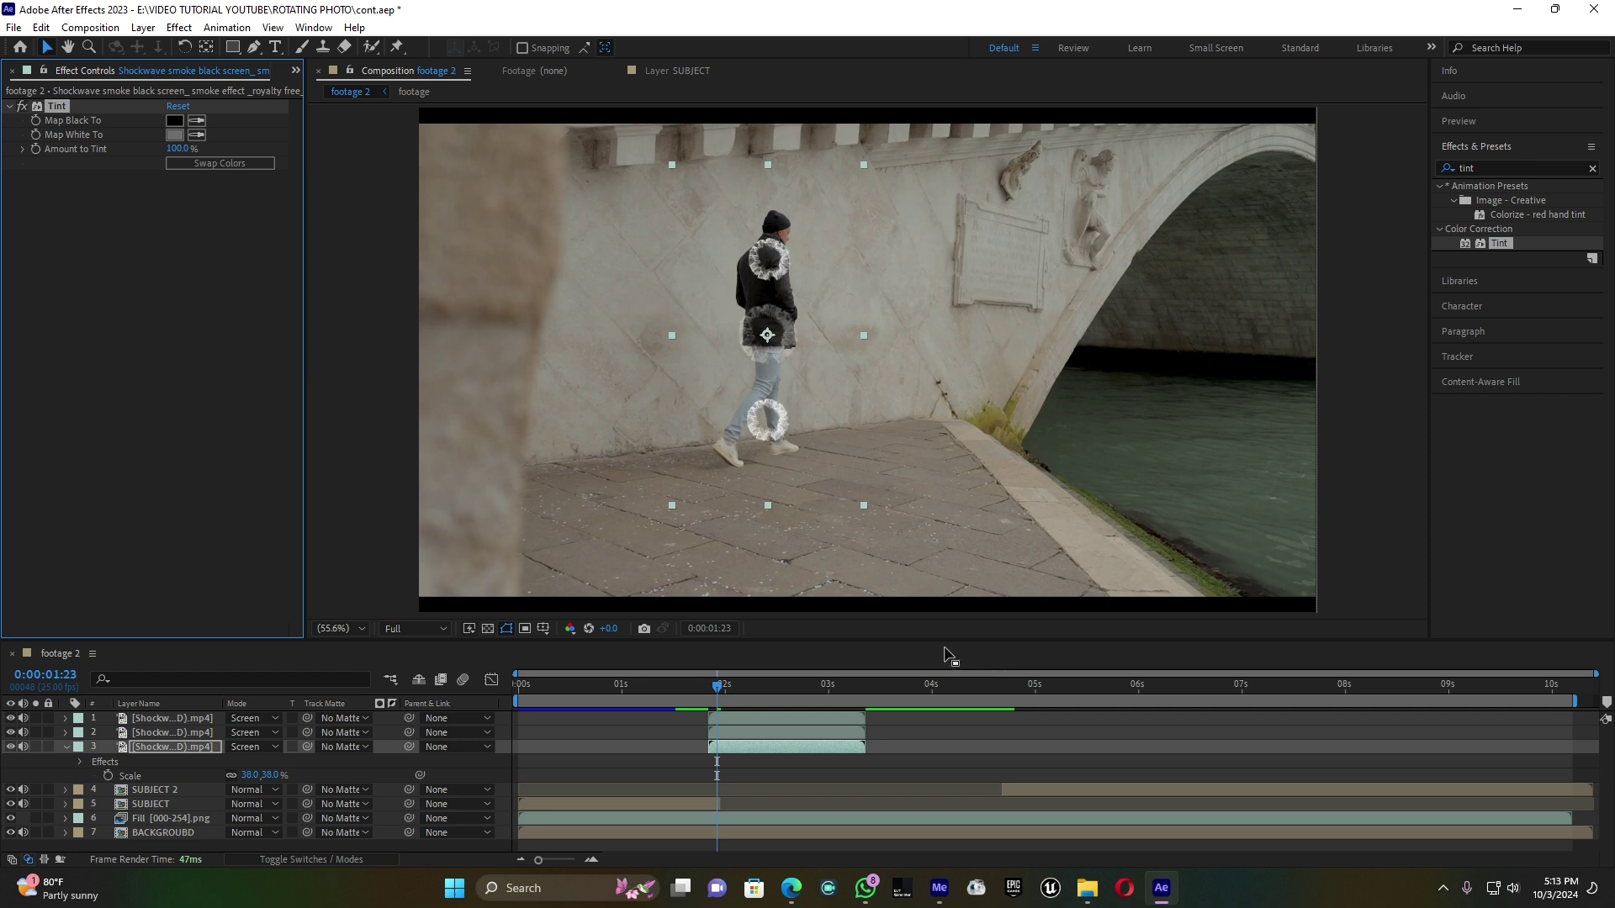
- Apply Tint to the leg shockwave (layer 1) and map white to the blue-grey 87949C sampled from the man's jeans
left_click(743, 718)
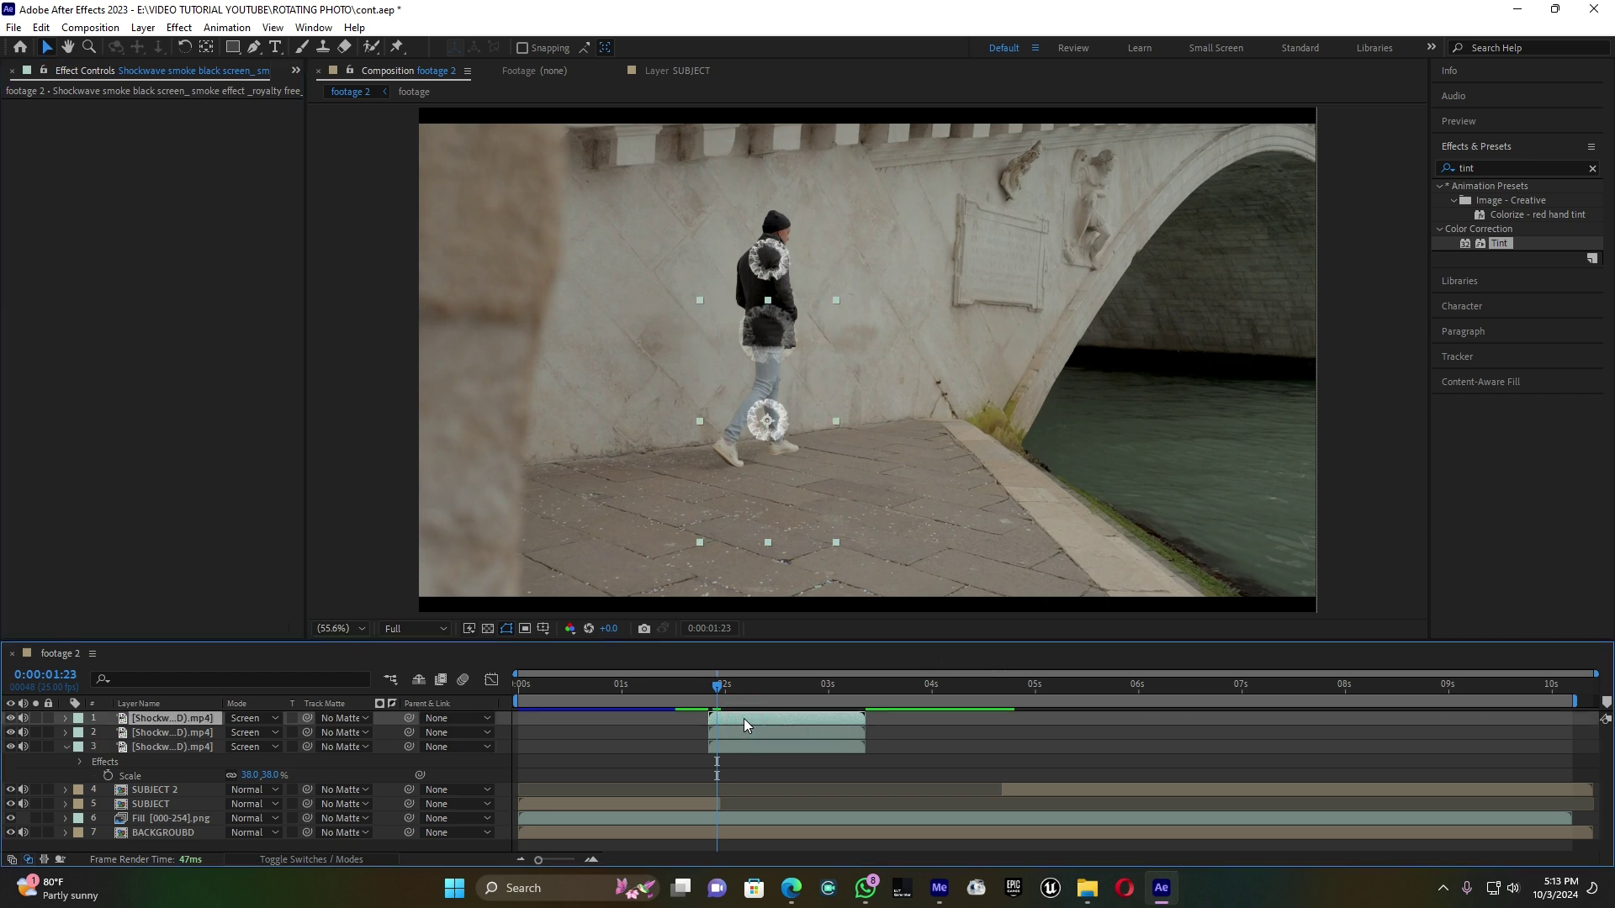
left_click_drag(1502, 242, 745, 713)
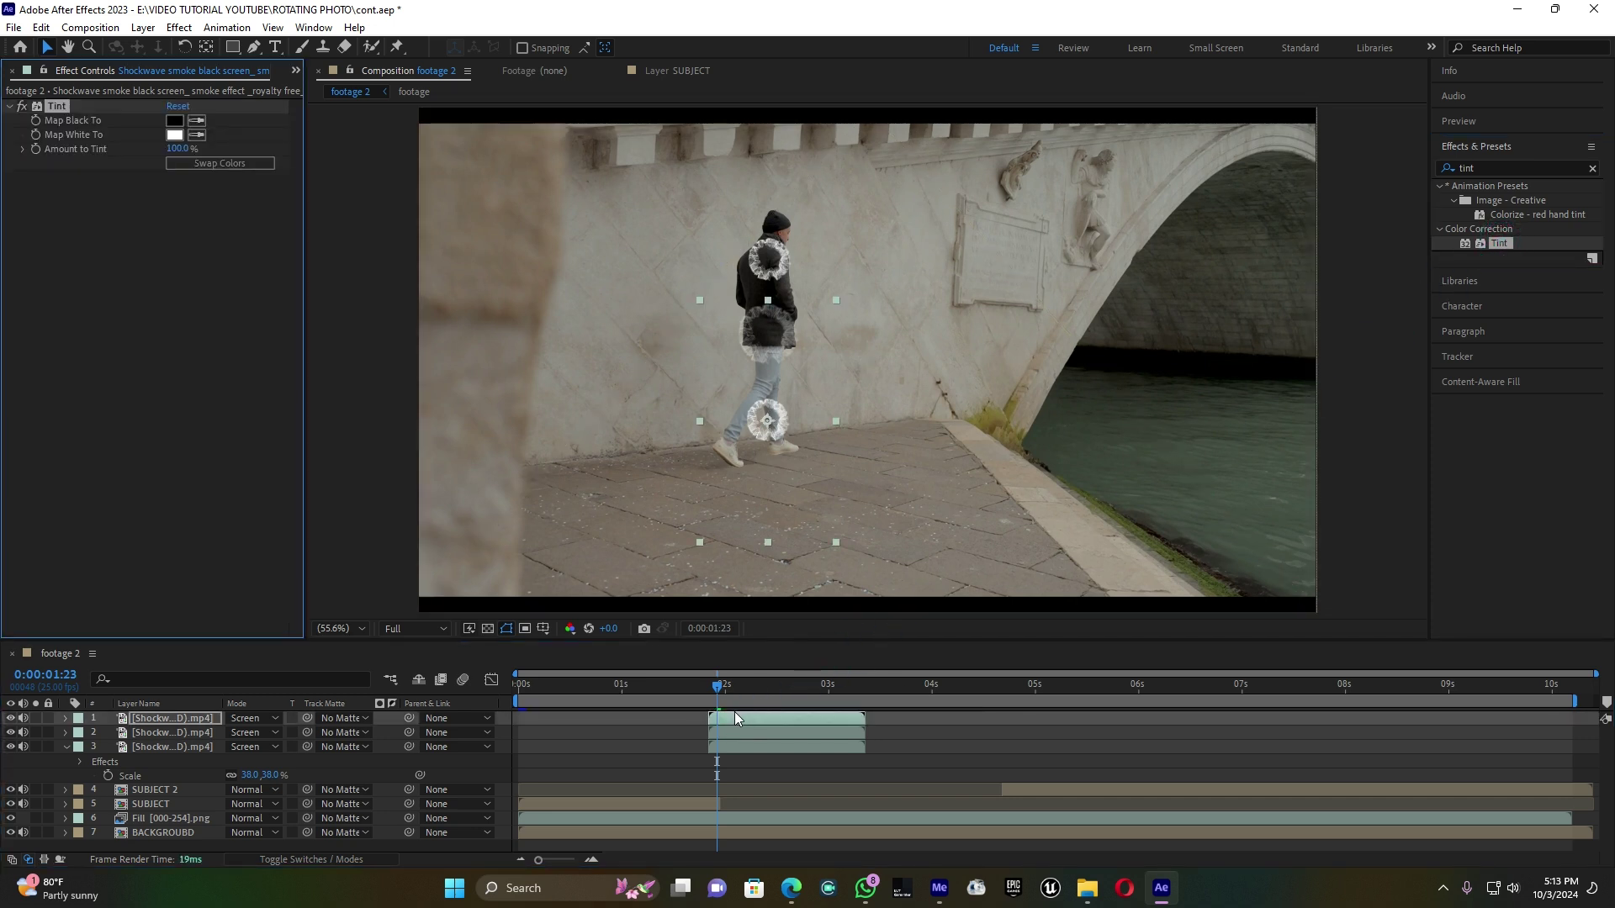
left_click(174, 135)
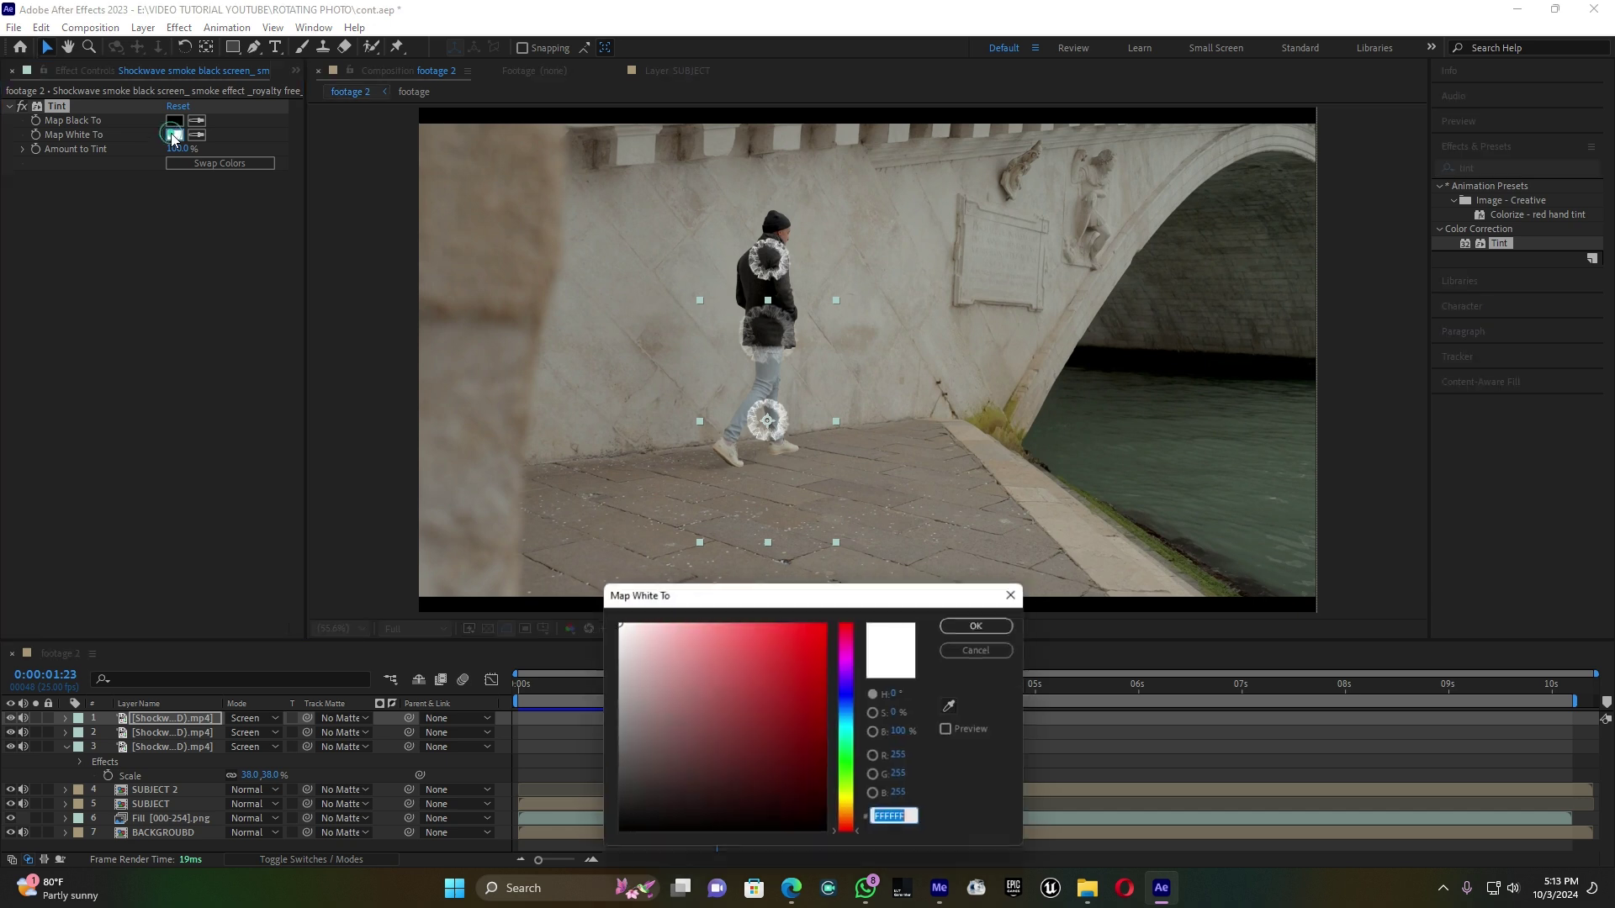
left_click(956, 707)
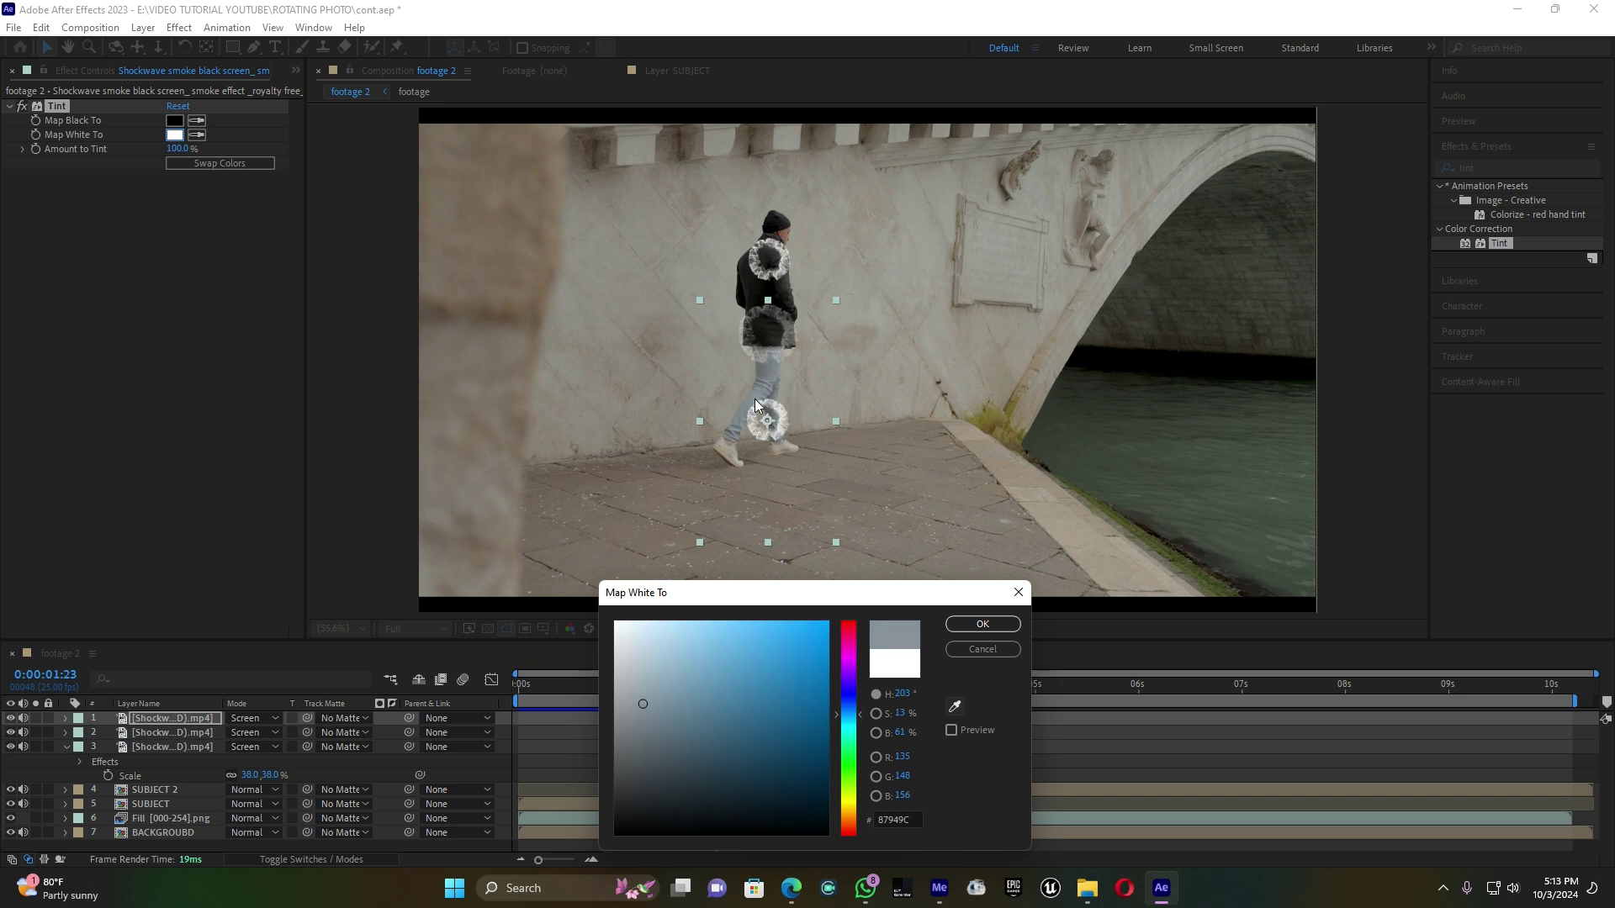
left_click(755, 399)
left_click(981, 625)
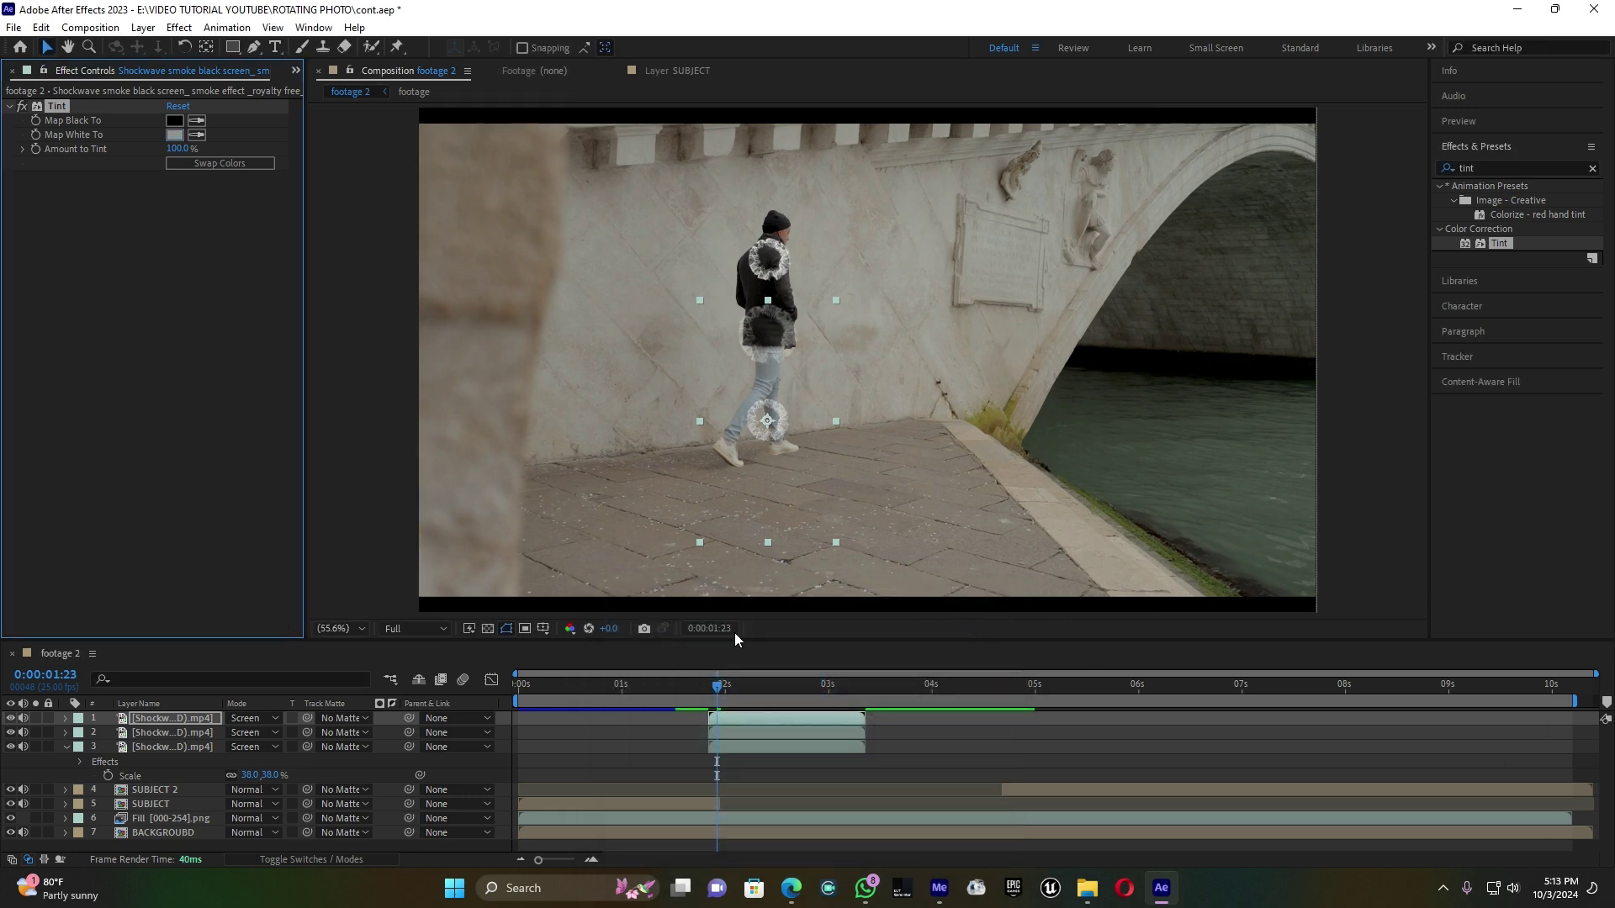
- Apply Tint to the upper-body shockwave (layer 2) and map white to the dark tone 33312F sampled from the jacket
left_click_drag(1500, 244, 764, 734)
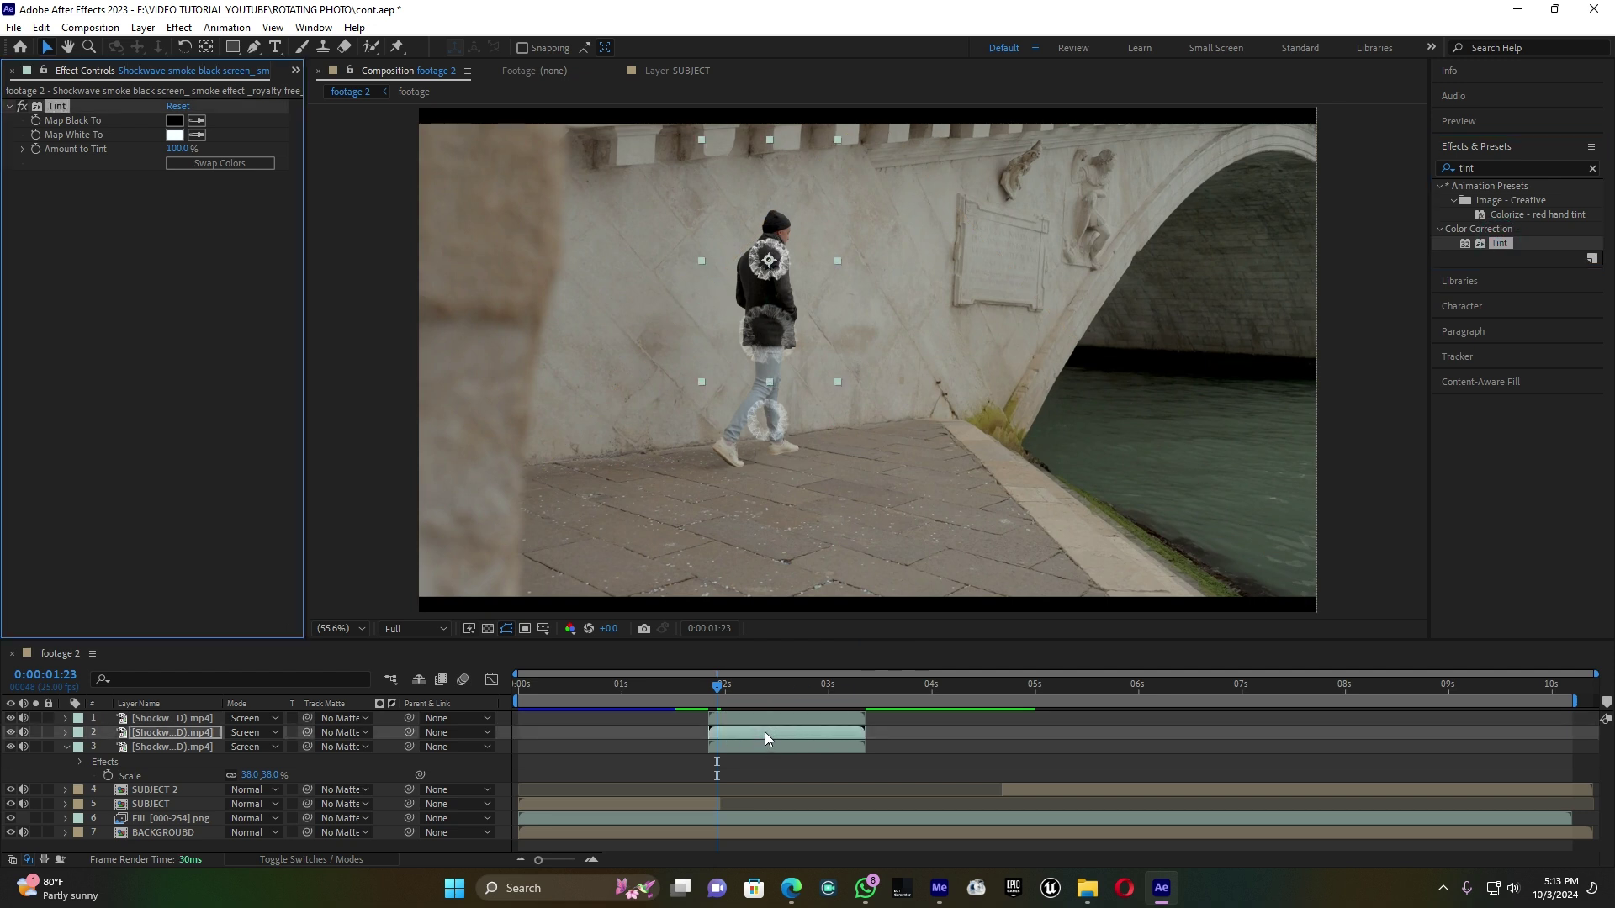
left_click(174, 135)
left_click(951, 705)
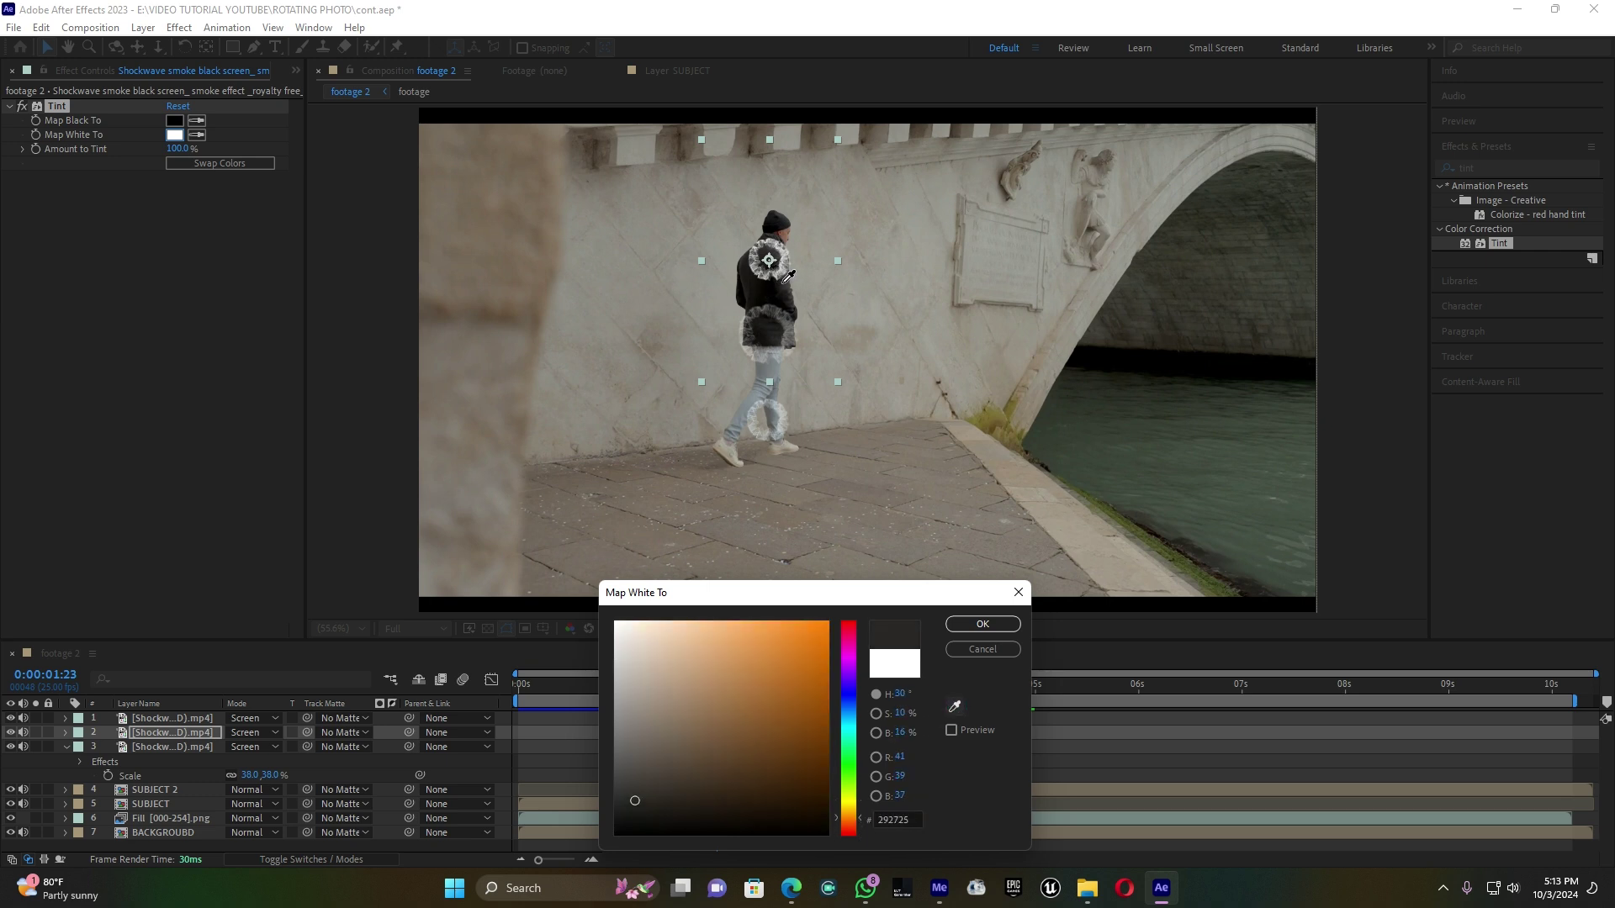
left_click(786, 277)
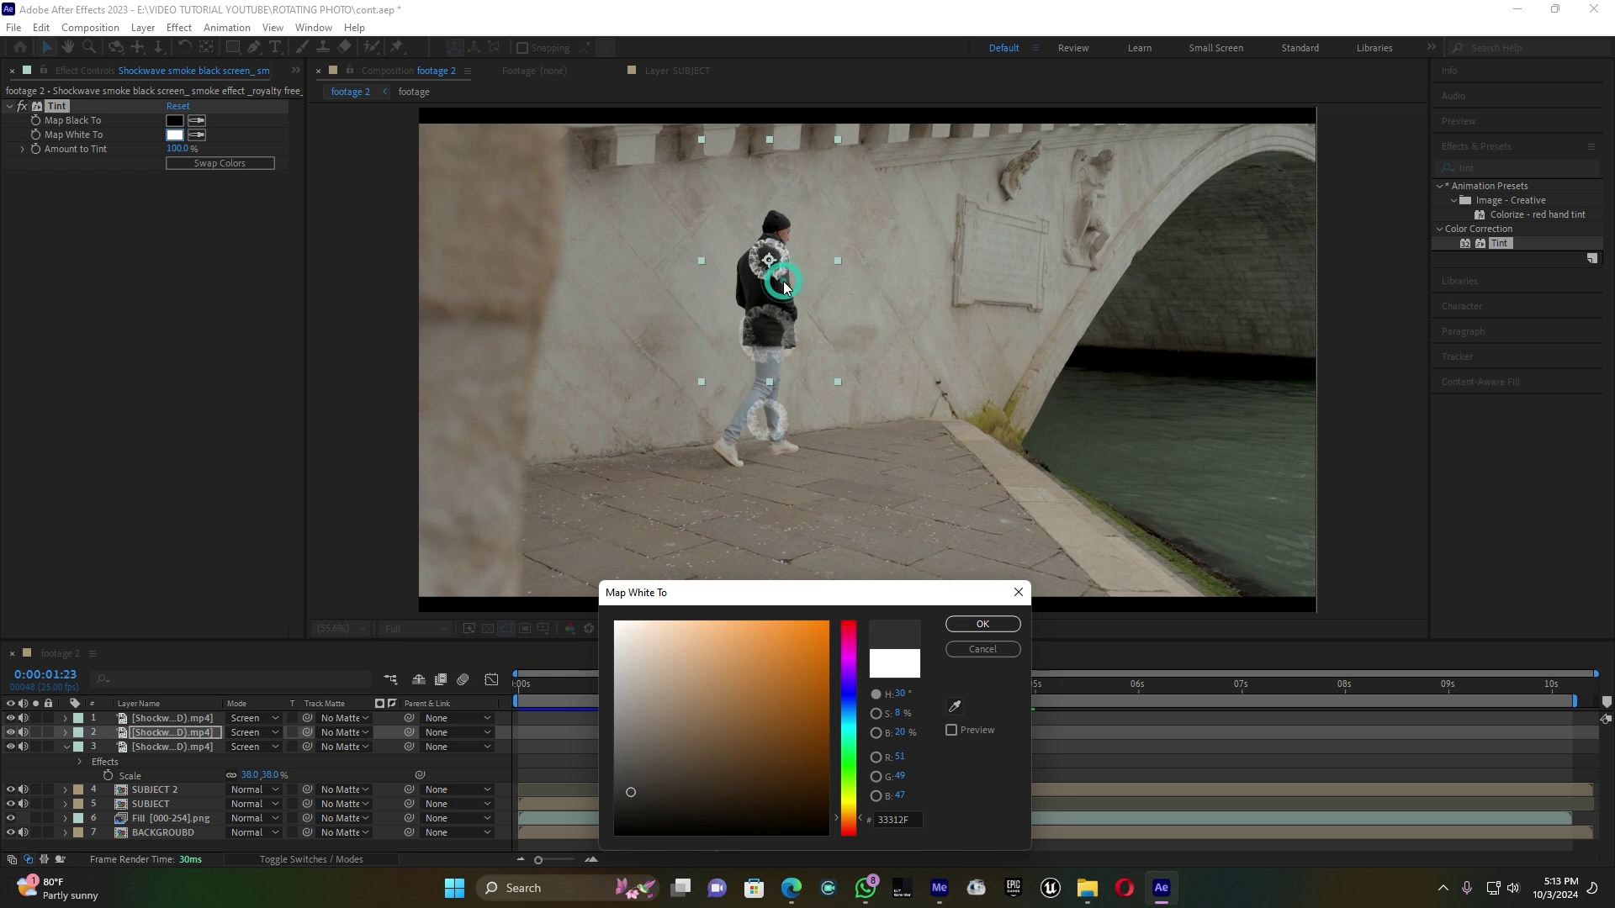
left_click(957, 621)
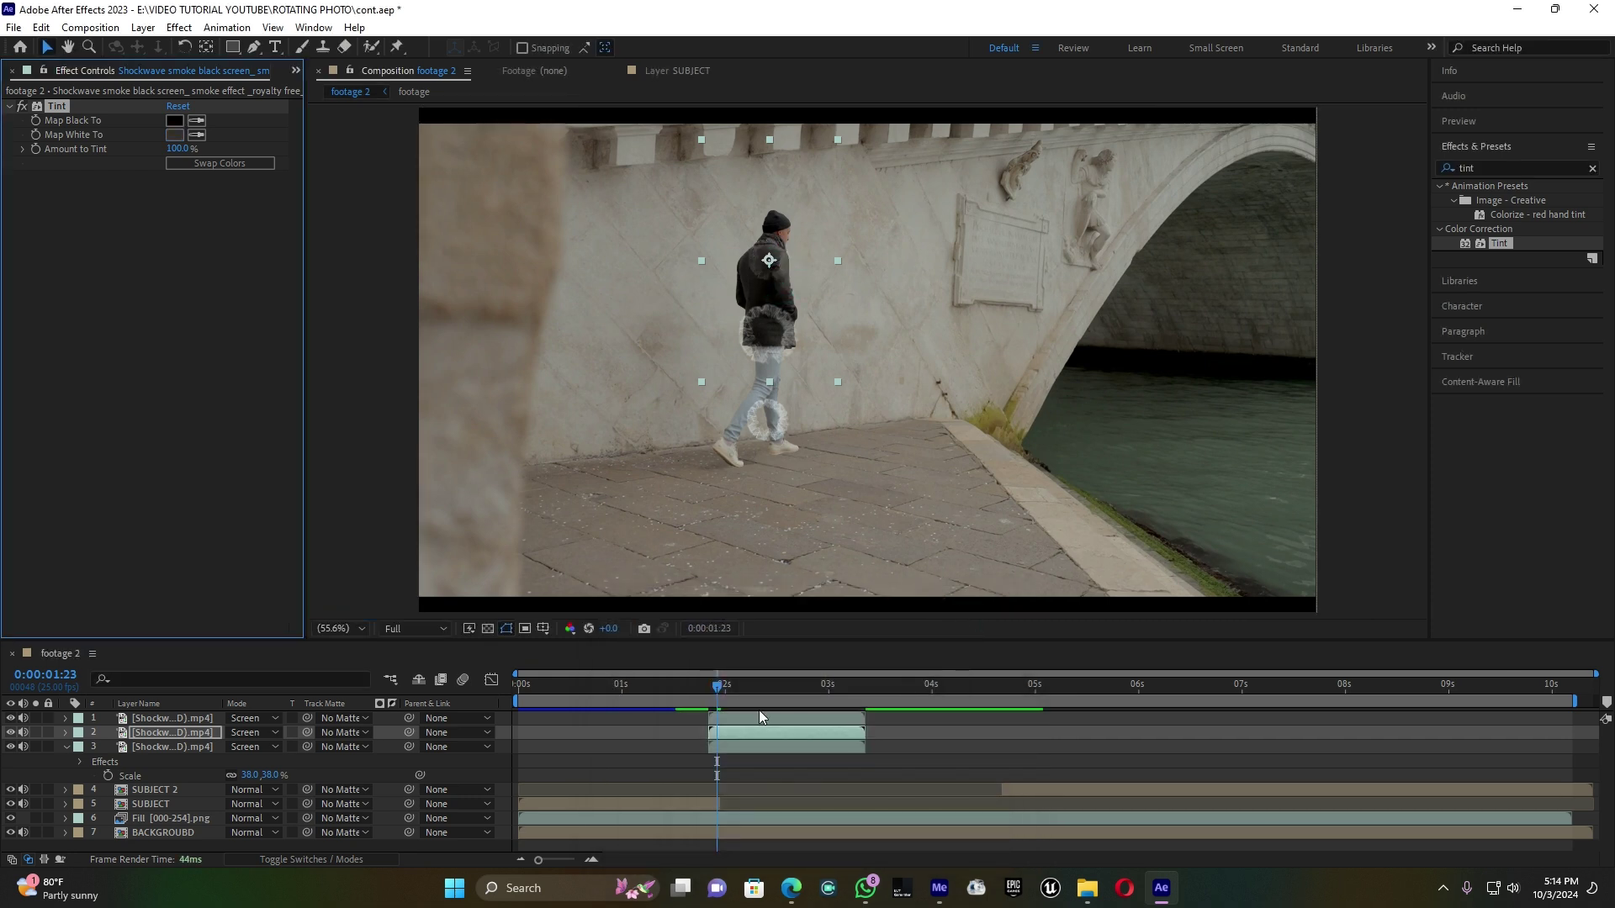
- Play back the composition from 0:00:01:17 to check the tinted shockwaves and the man's reappearance
left_click(694, 686)
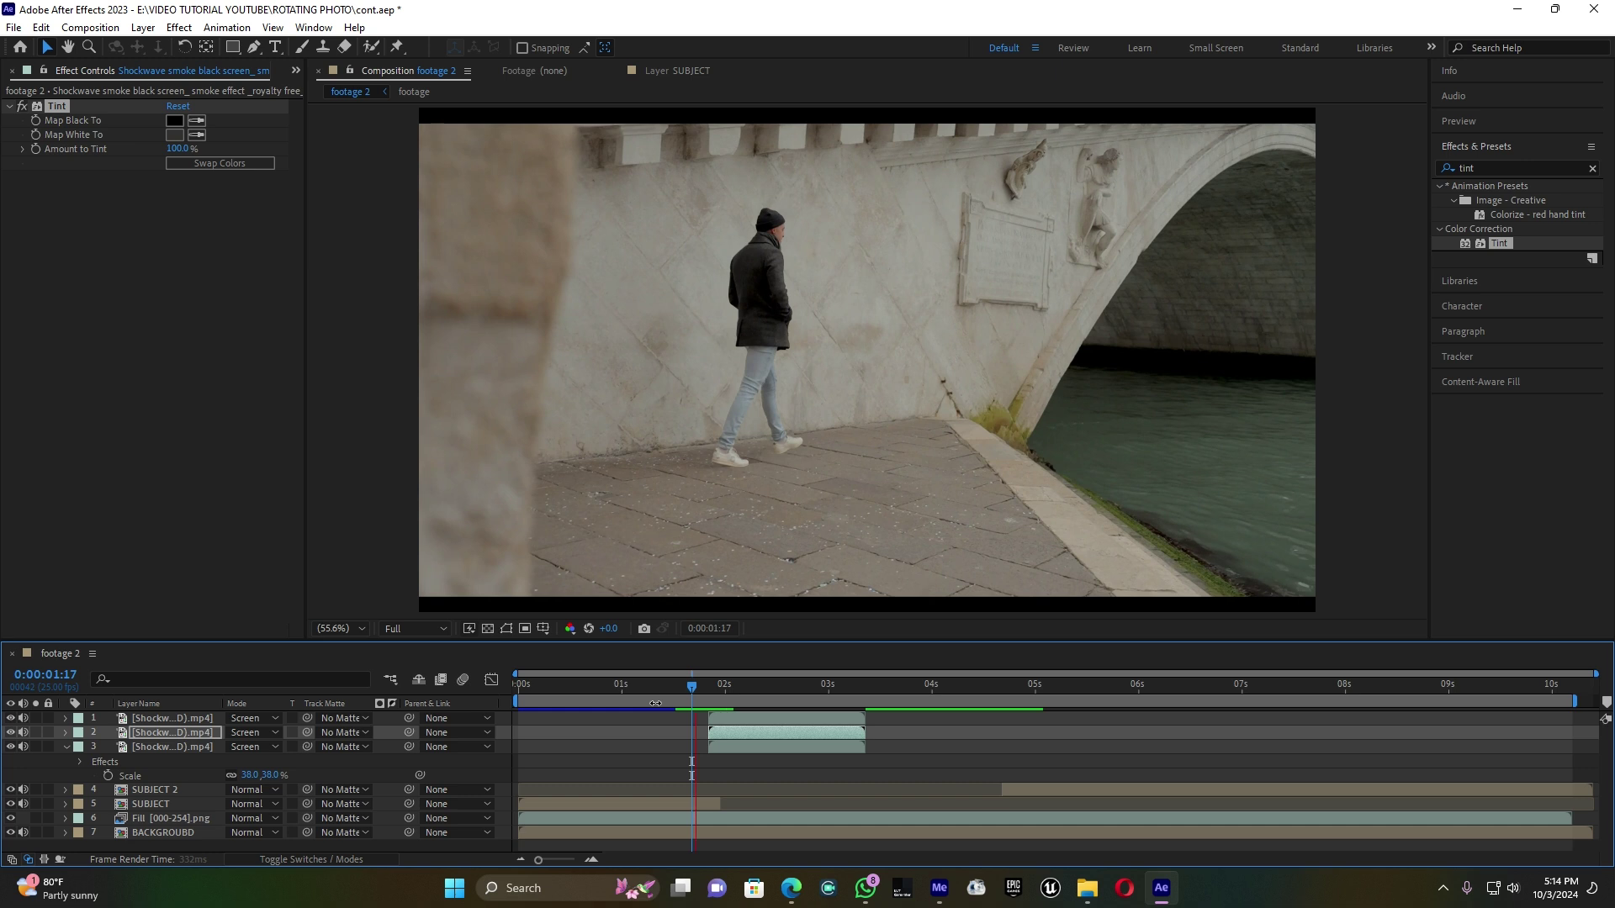
key("space")
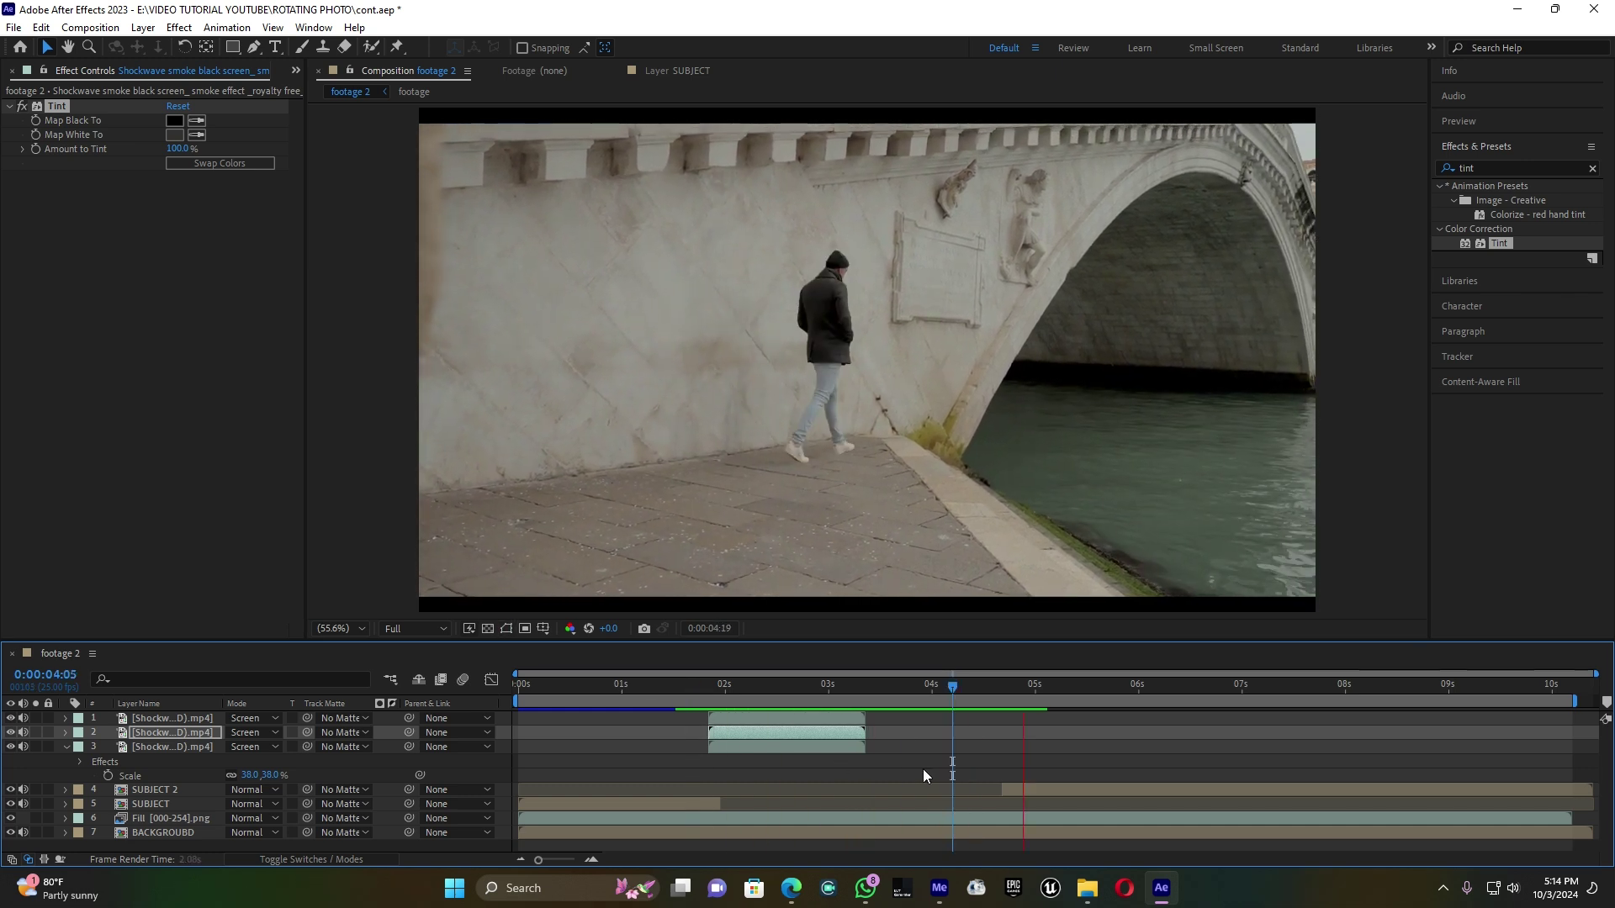
key("space")
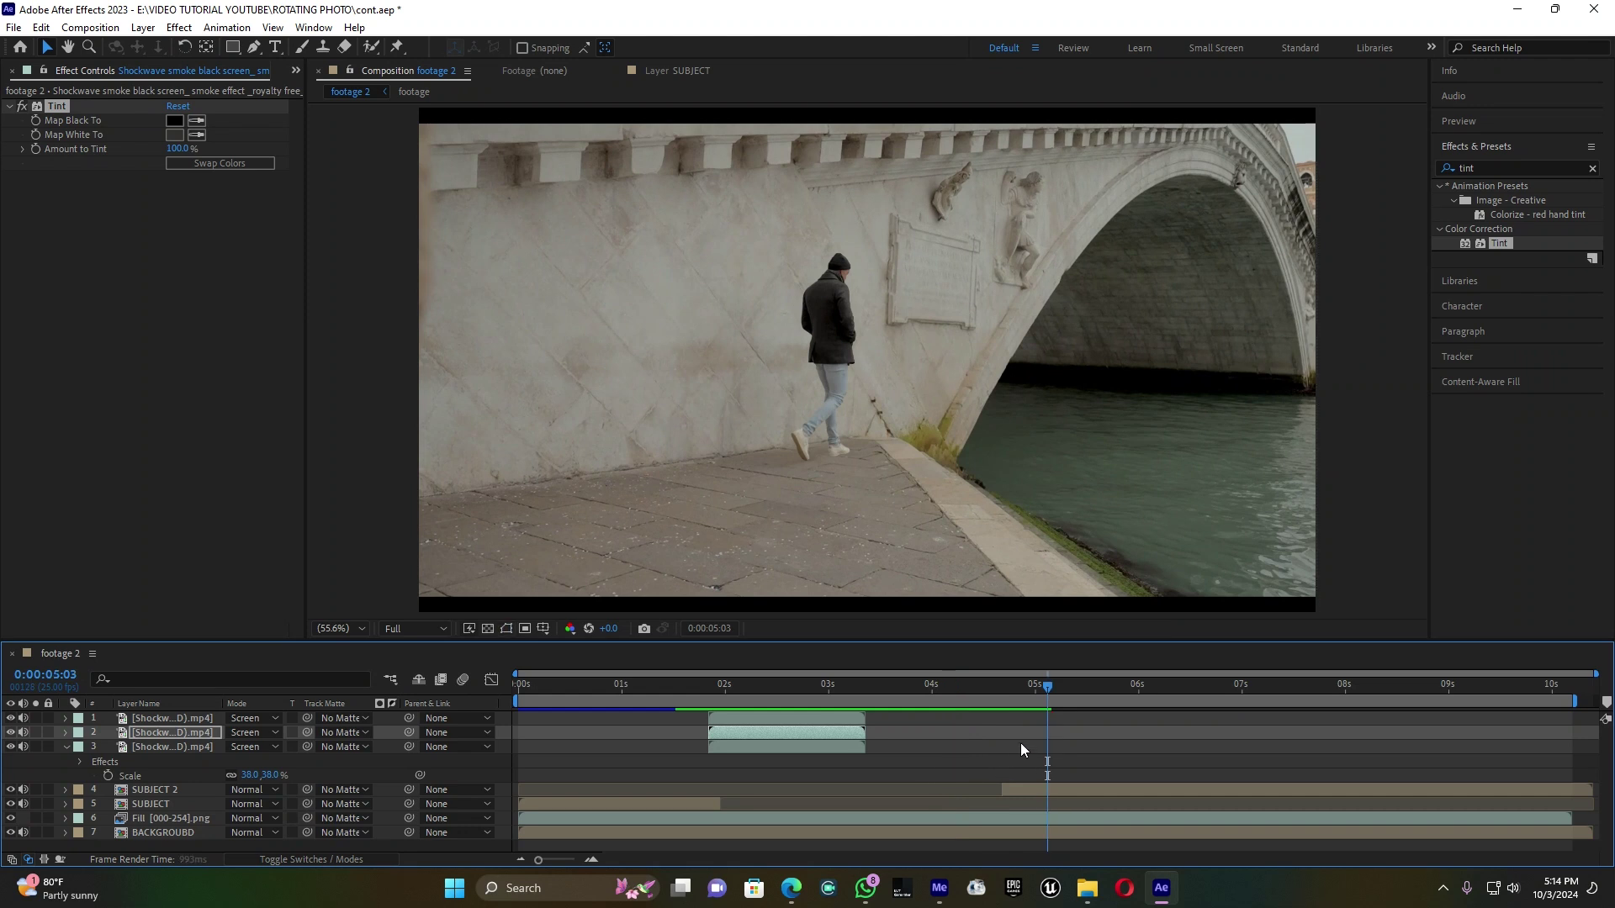
key("space")
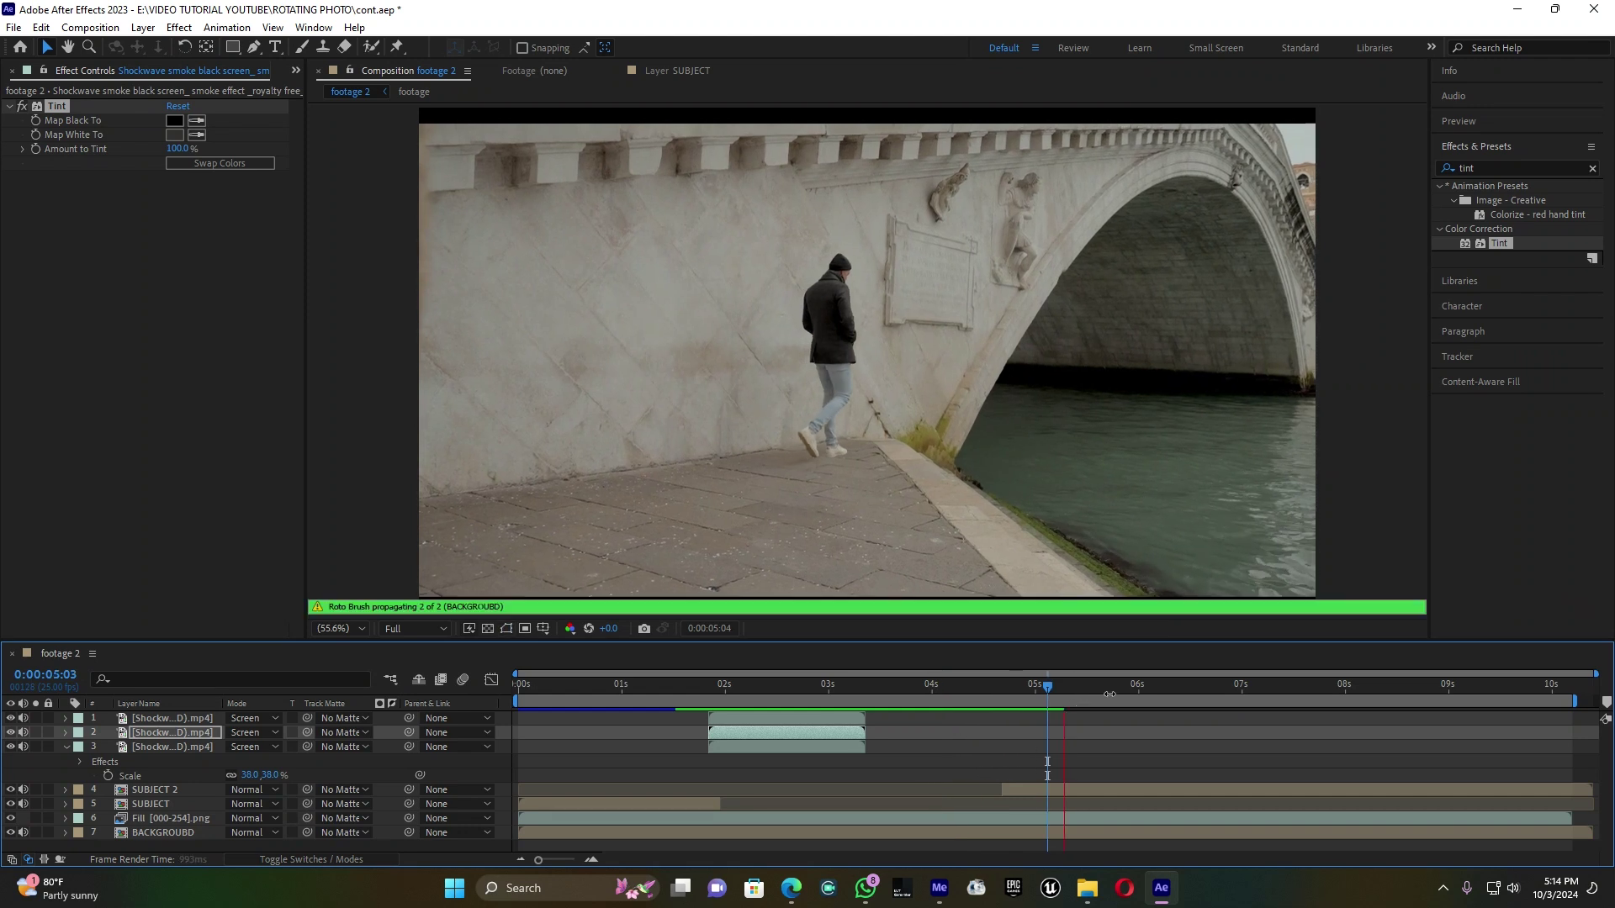
- Split the SUBJECT 2 layer at 0:00:07:00 and trim the second part to start at about 0:00:08:20
left_click_drag(1049, 687, 1243, 691)
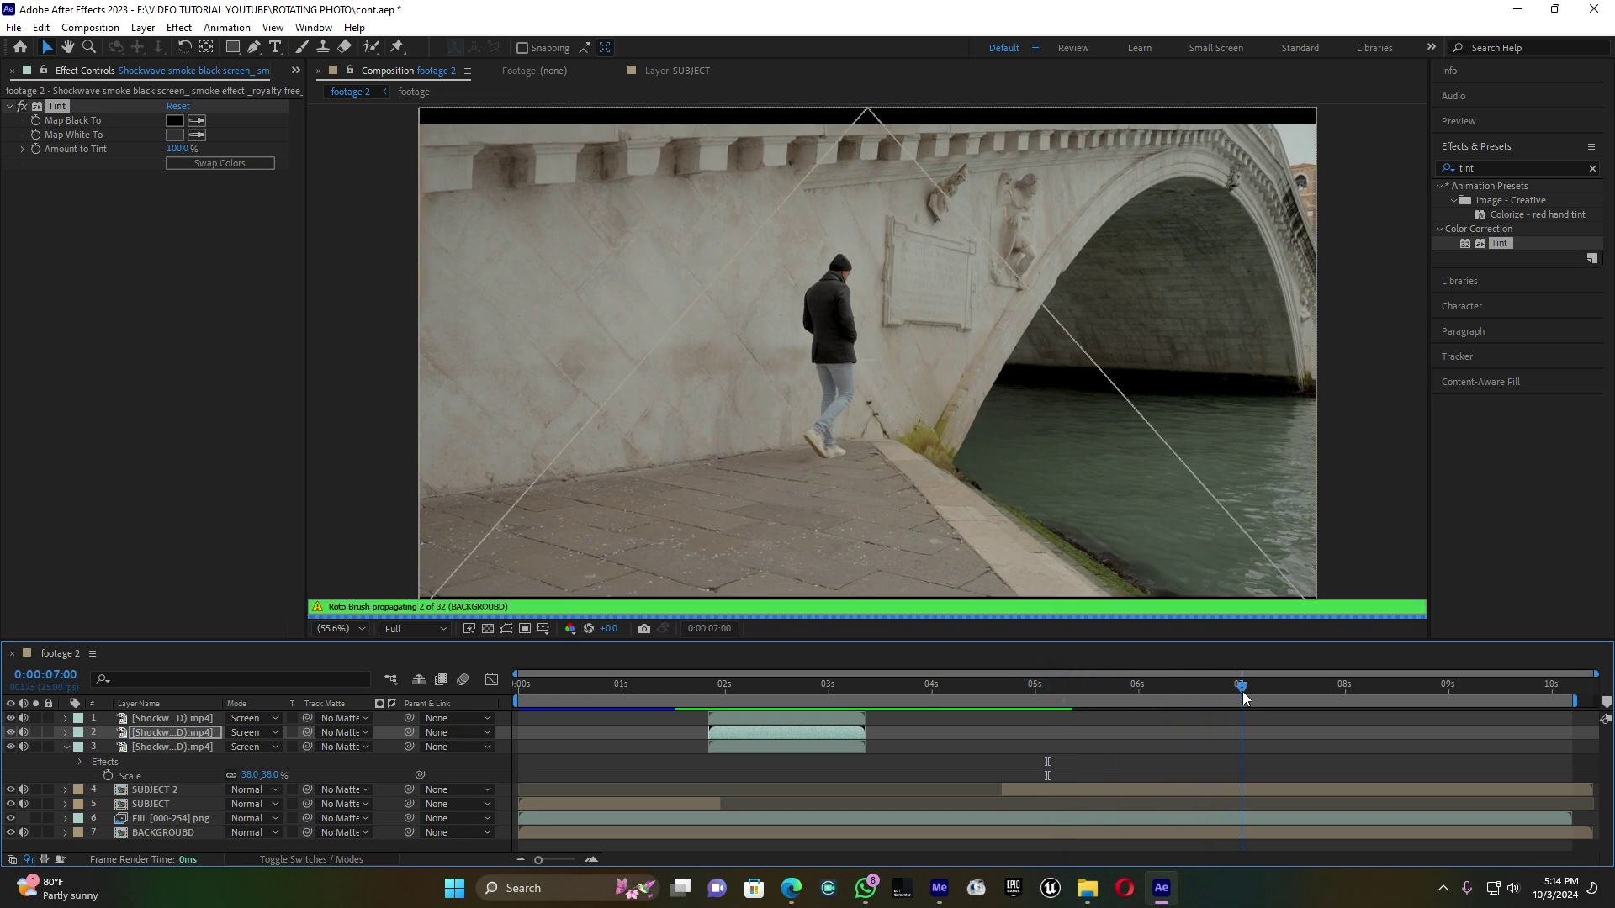
left_click(1247, 789)
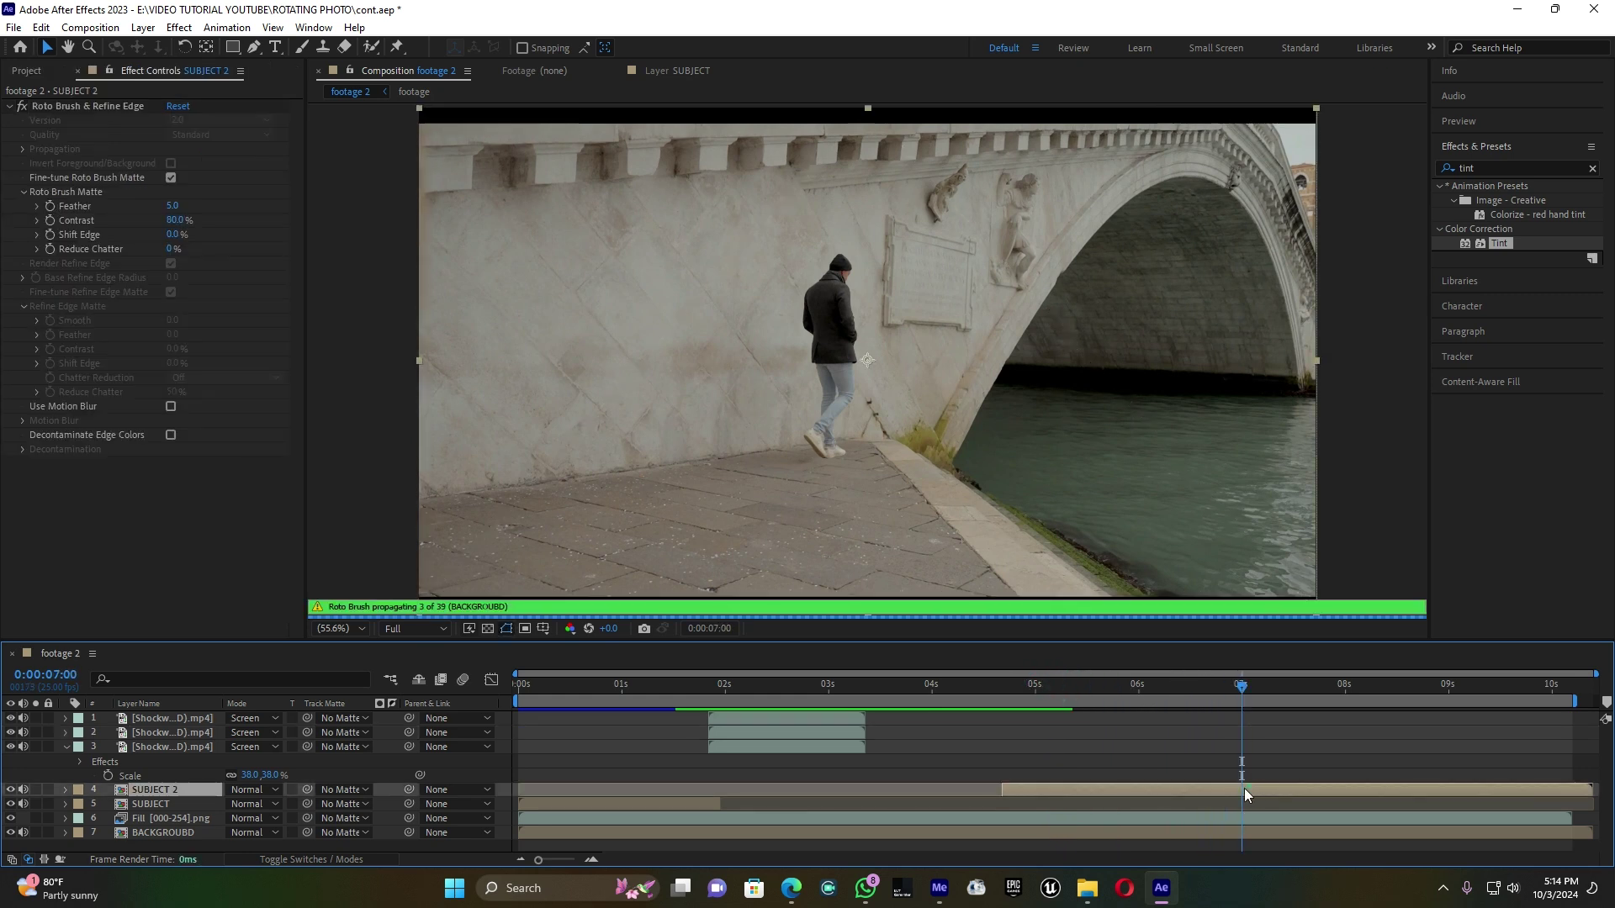
key("ctrl+shift+d")
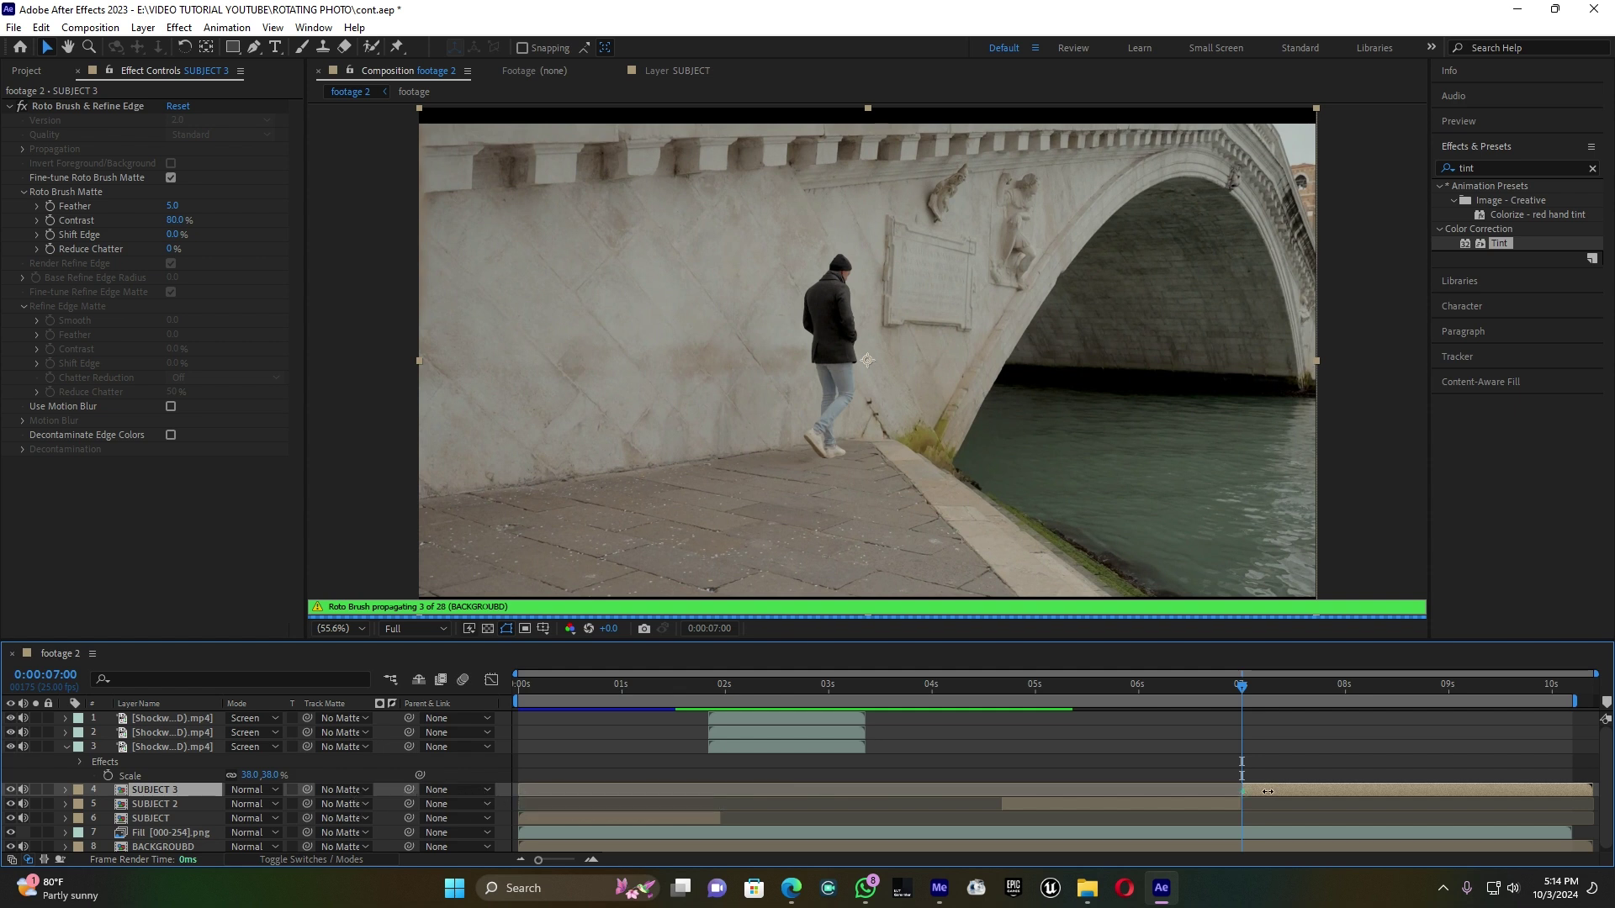
left_click_drag(1241, 789, 1429, 791)
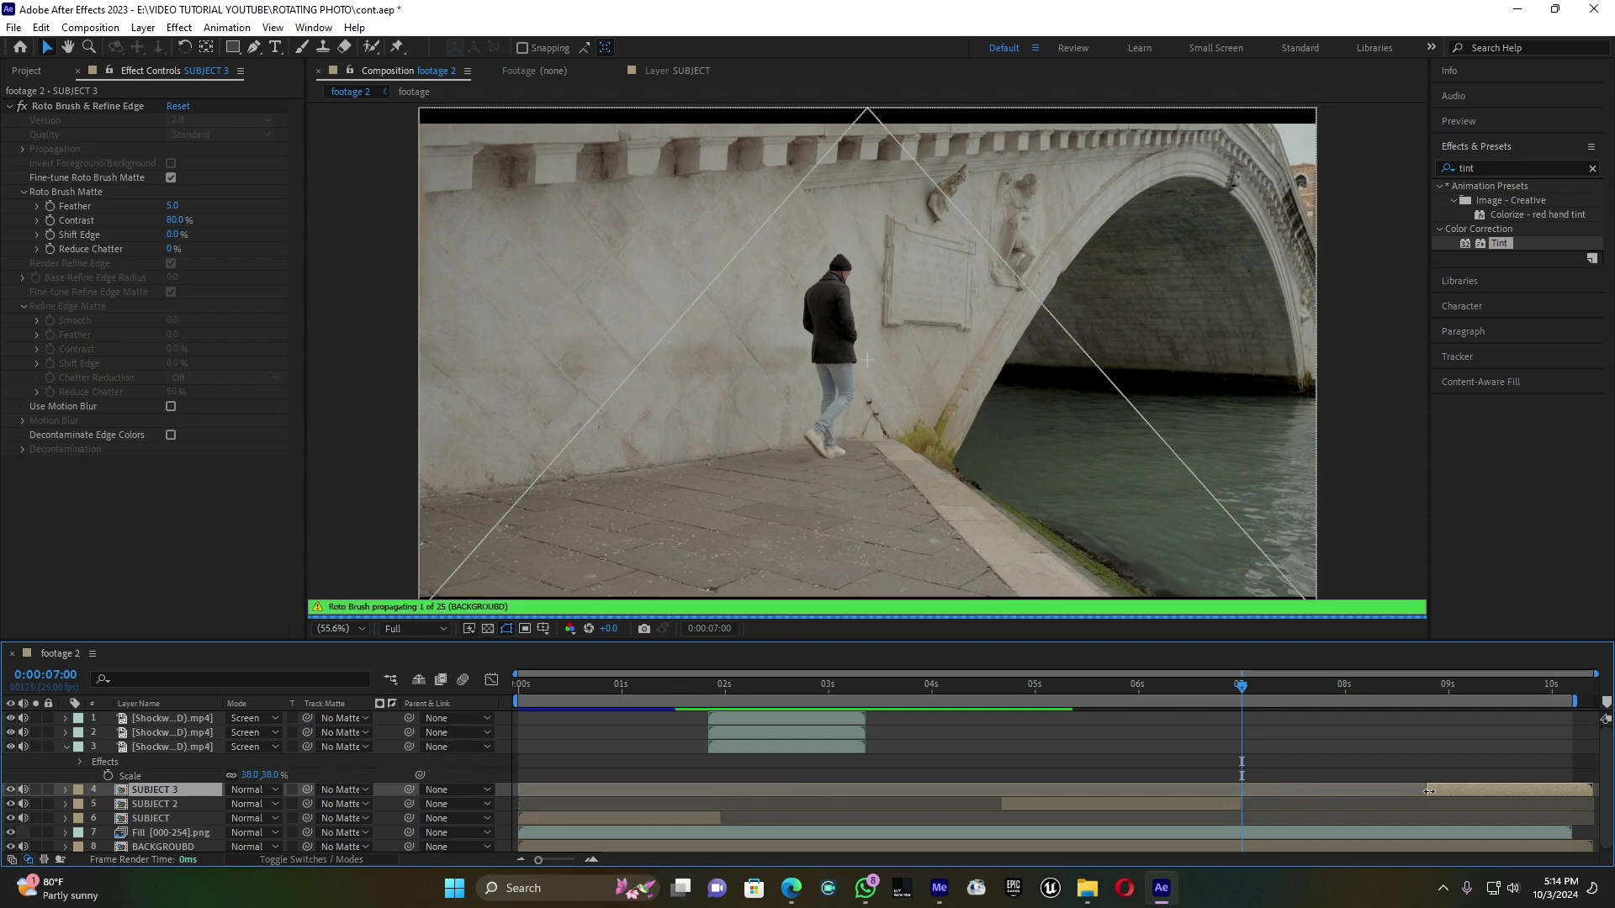
- Duplicate the three tinted shockwave layers and move the copies along the timeline to start at about 0:00:07:00
left_click(1401, 768)
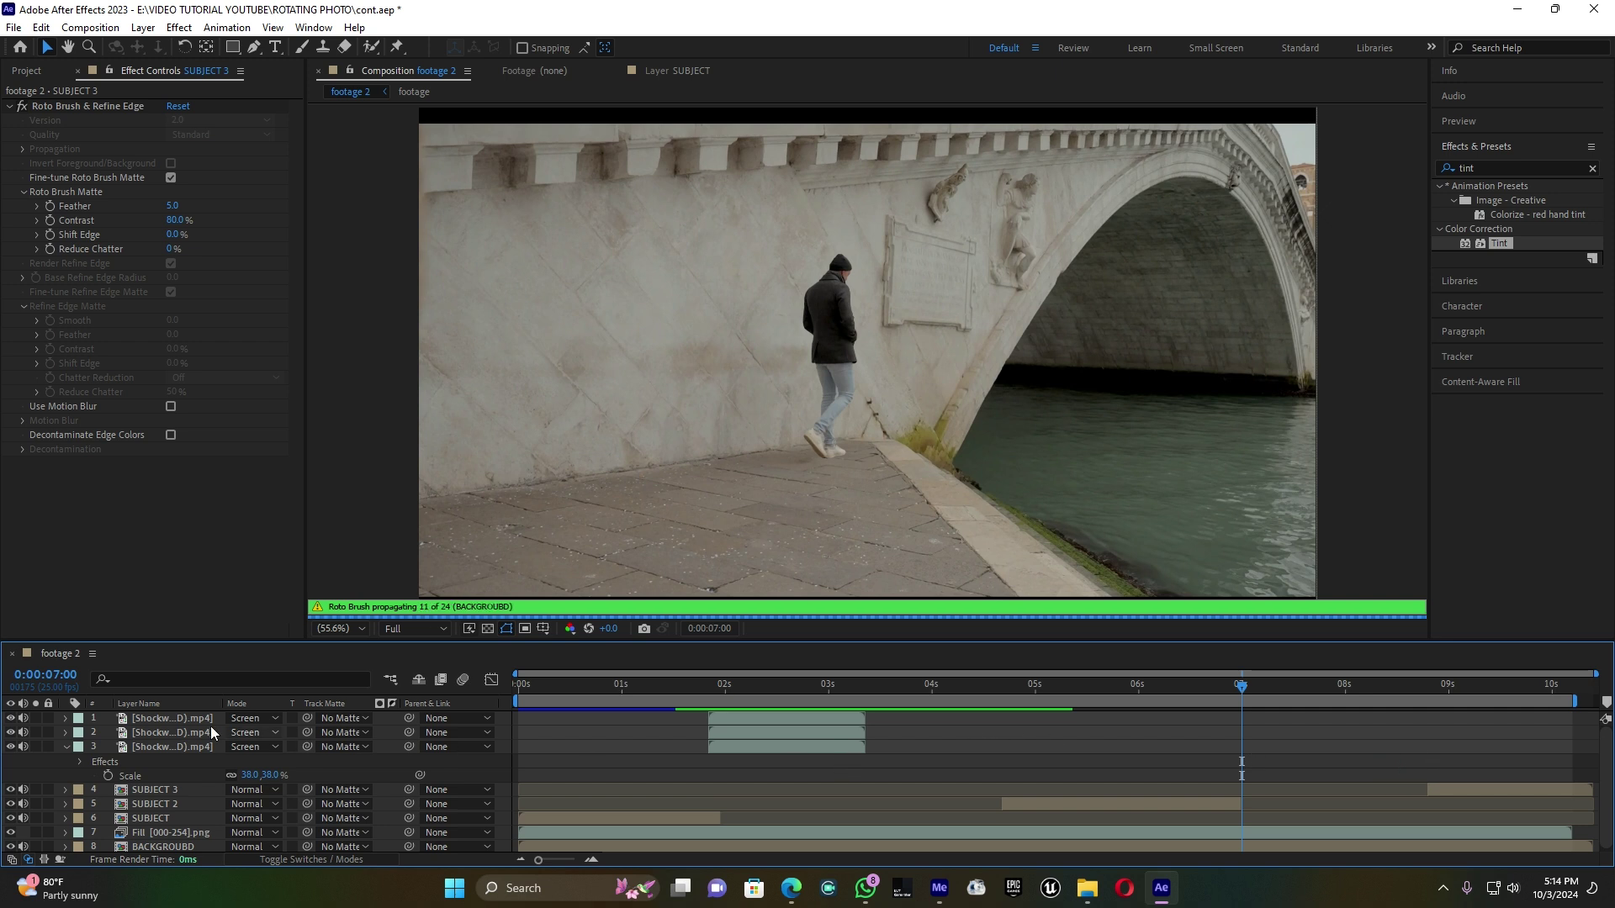
left_click(180, 719)
left_click(169, 746, "shift")
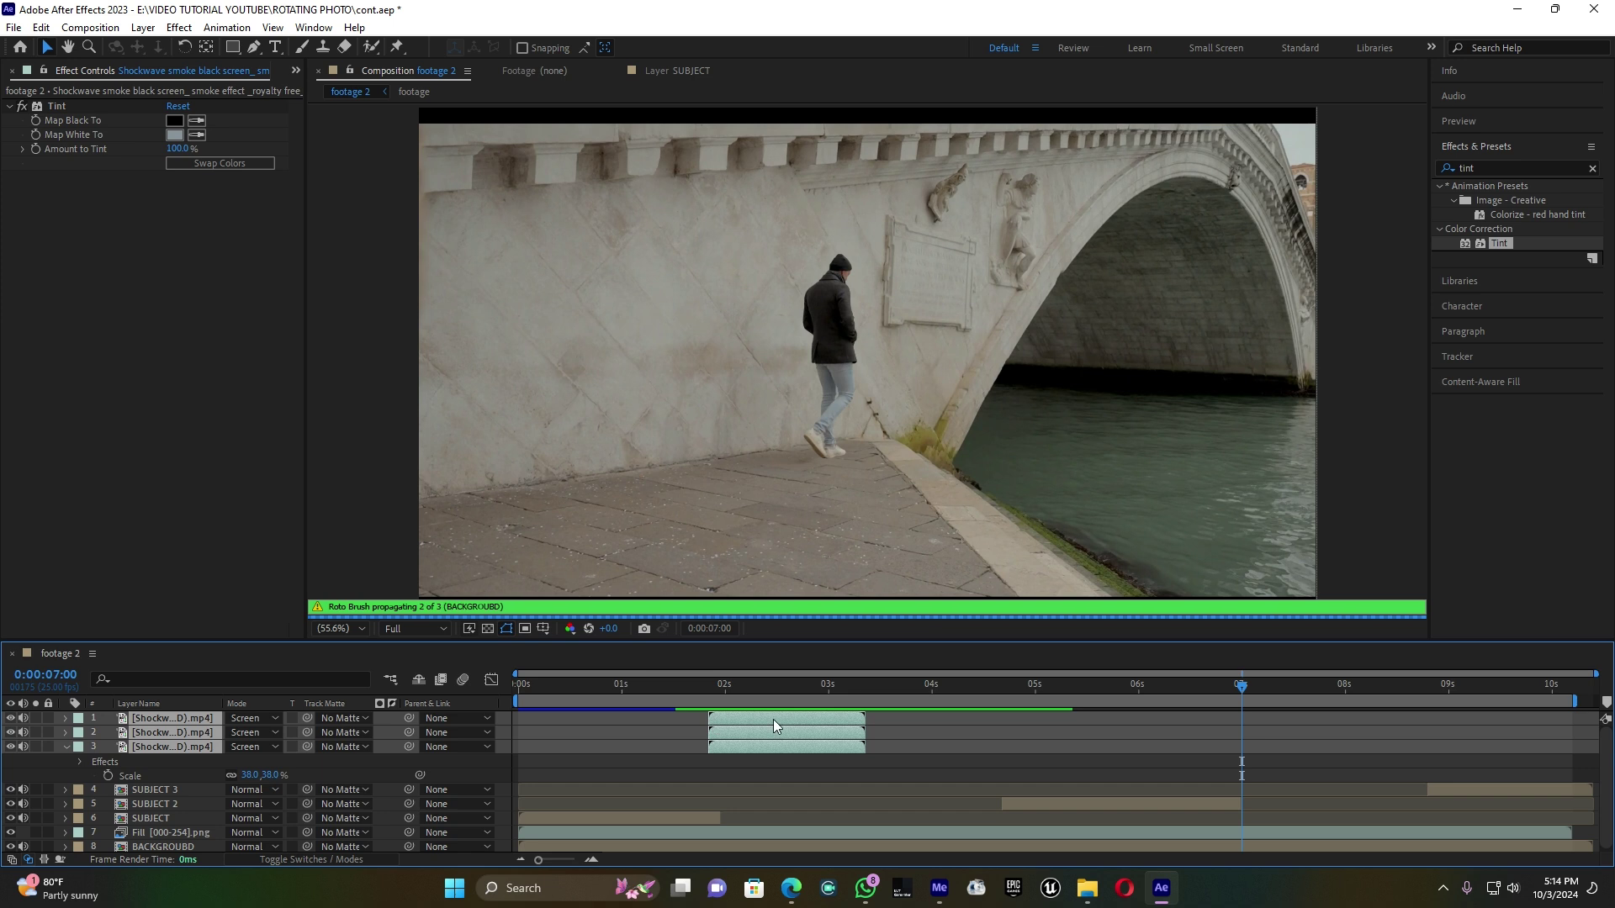
key("ctrl+d")
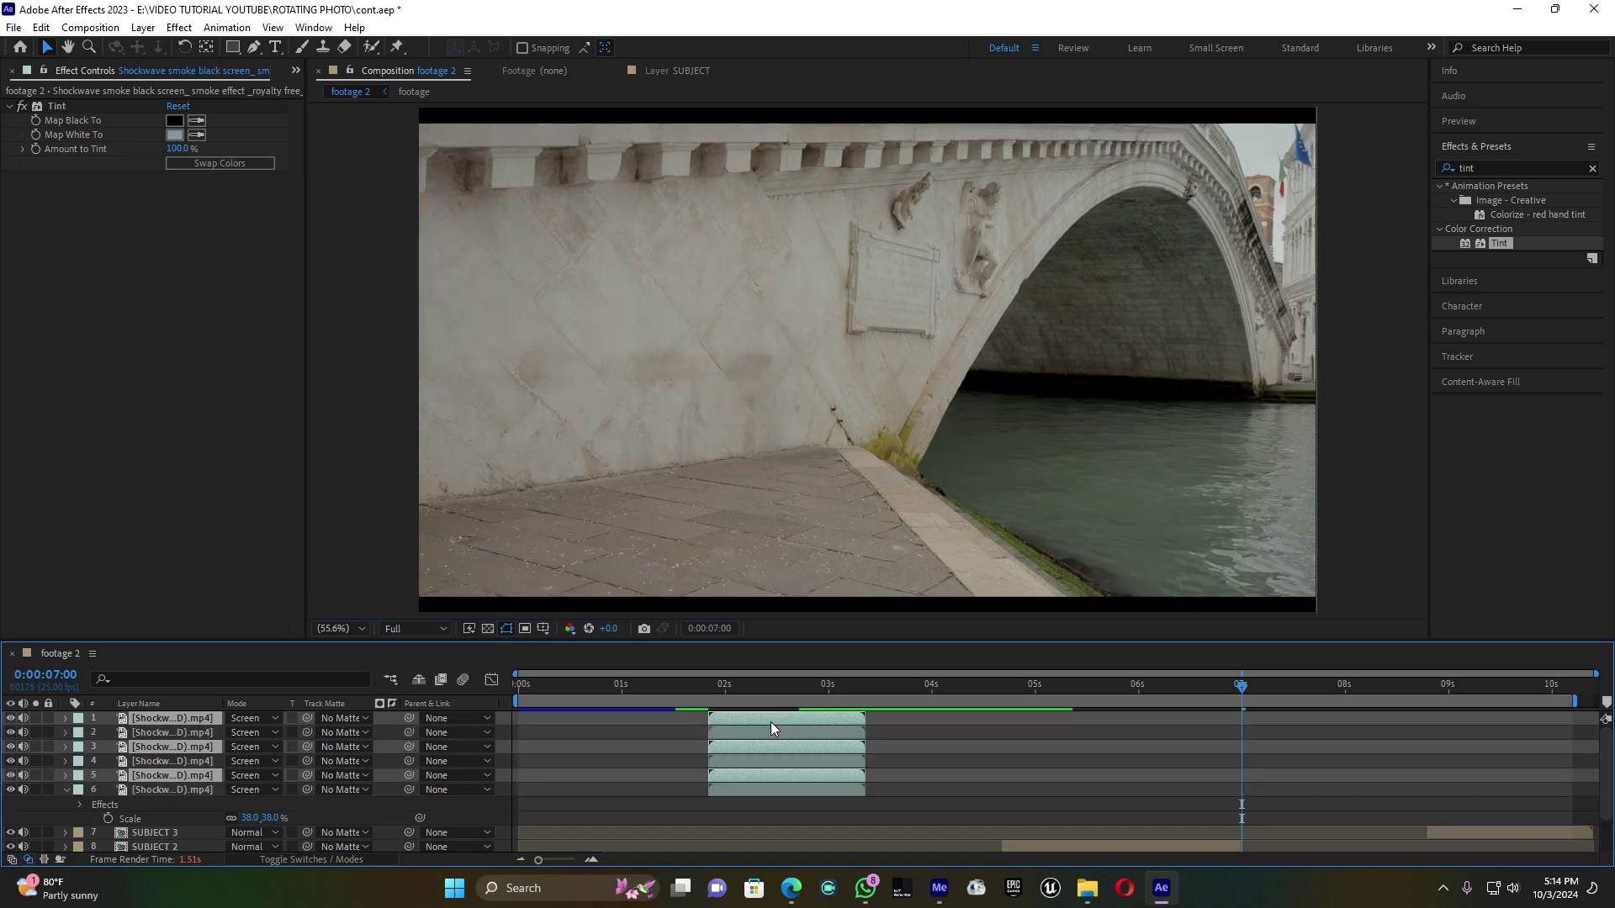
left_click_drag(715, 720, 1236, 728)
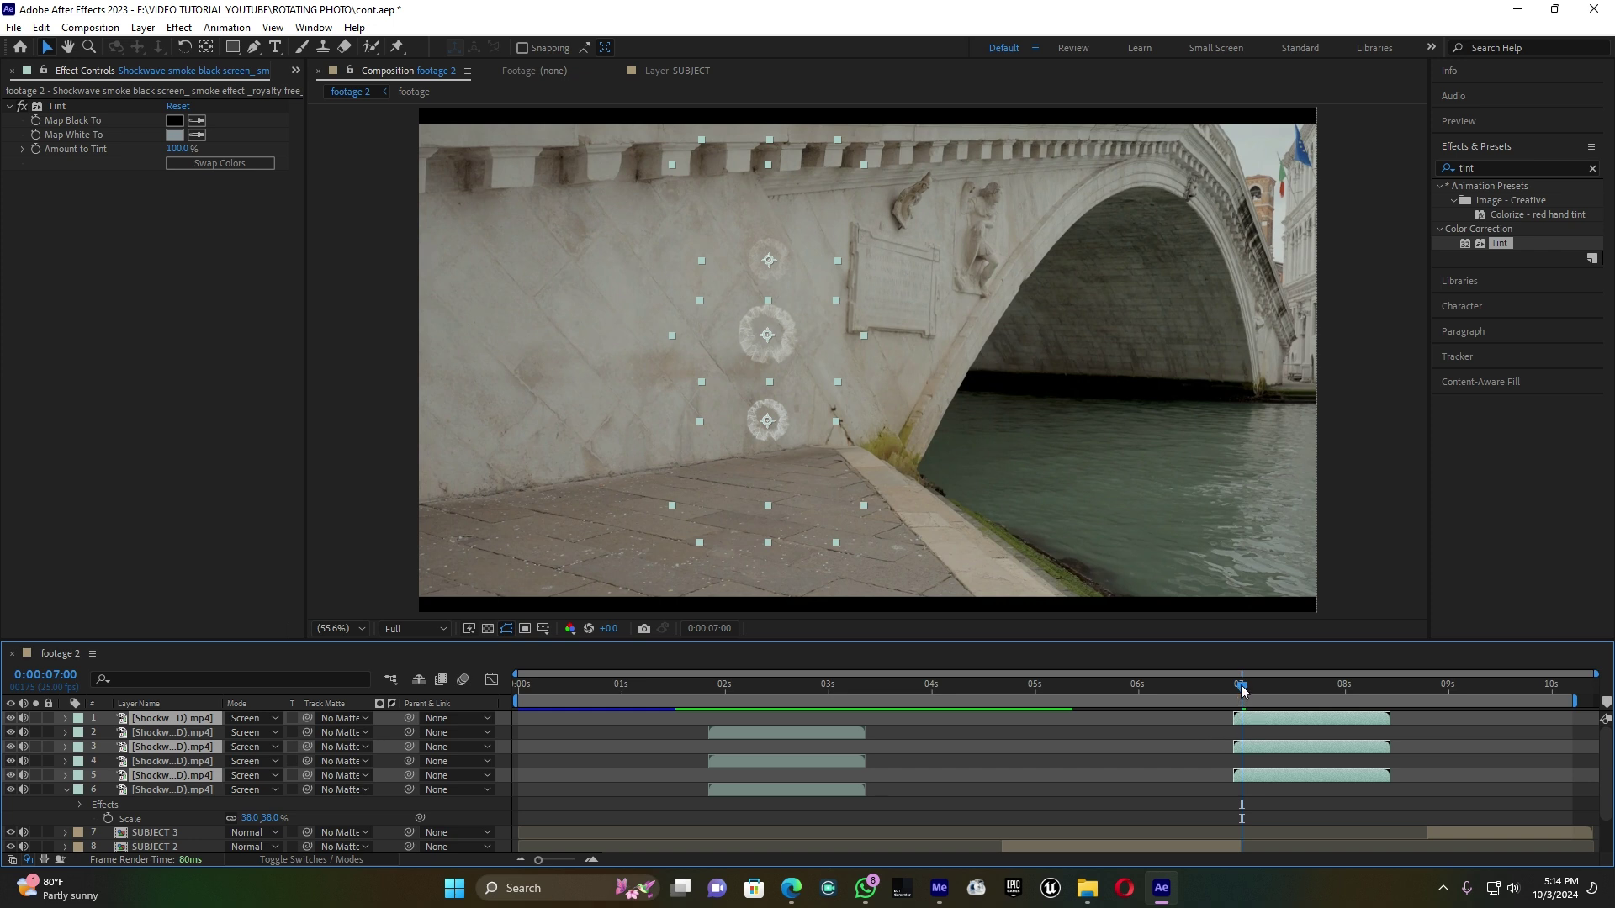
- At 0:00:06:24, move the middle shockwave copy (layer 5) onto the man's torso
left_click_drag(1242, 690, 1237, 693)
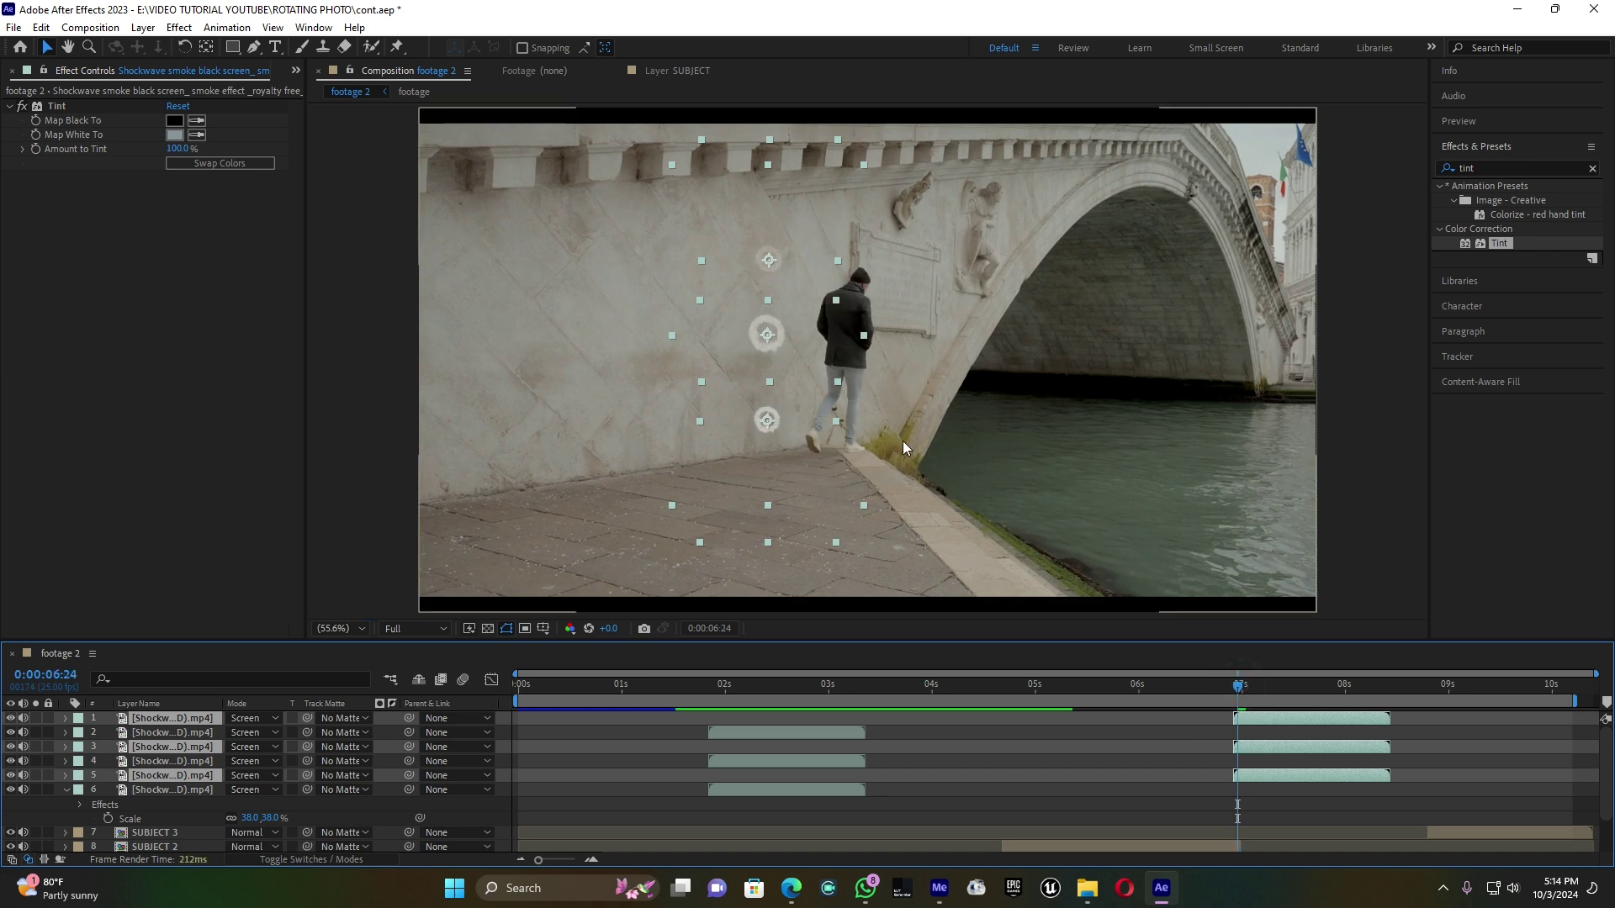
left_click(1295, 810)
left_click(759, 333)
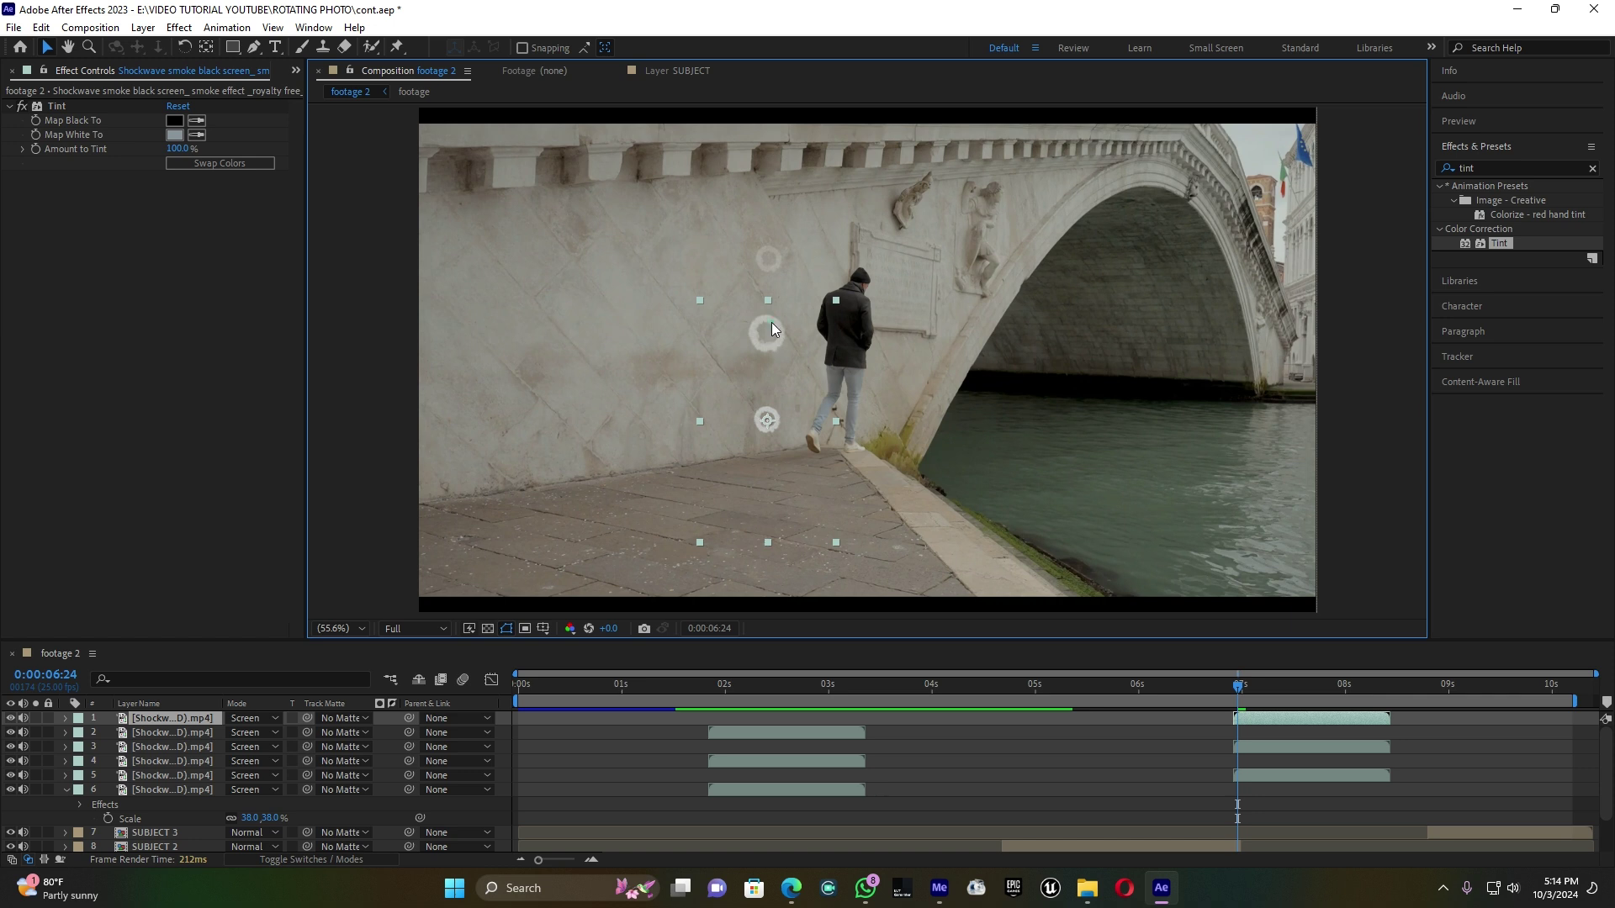
left_click(1268, 749)
left_click(1266, 776)
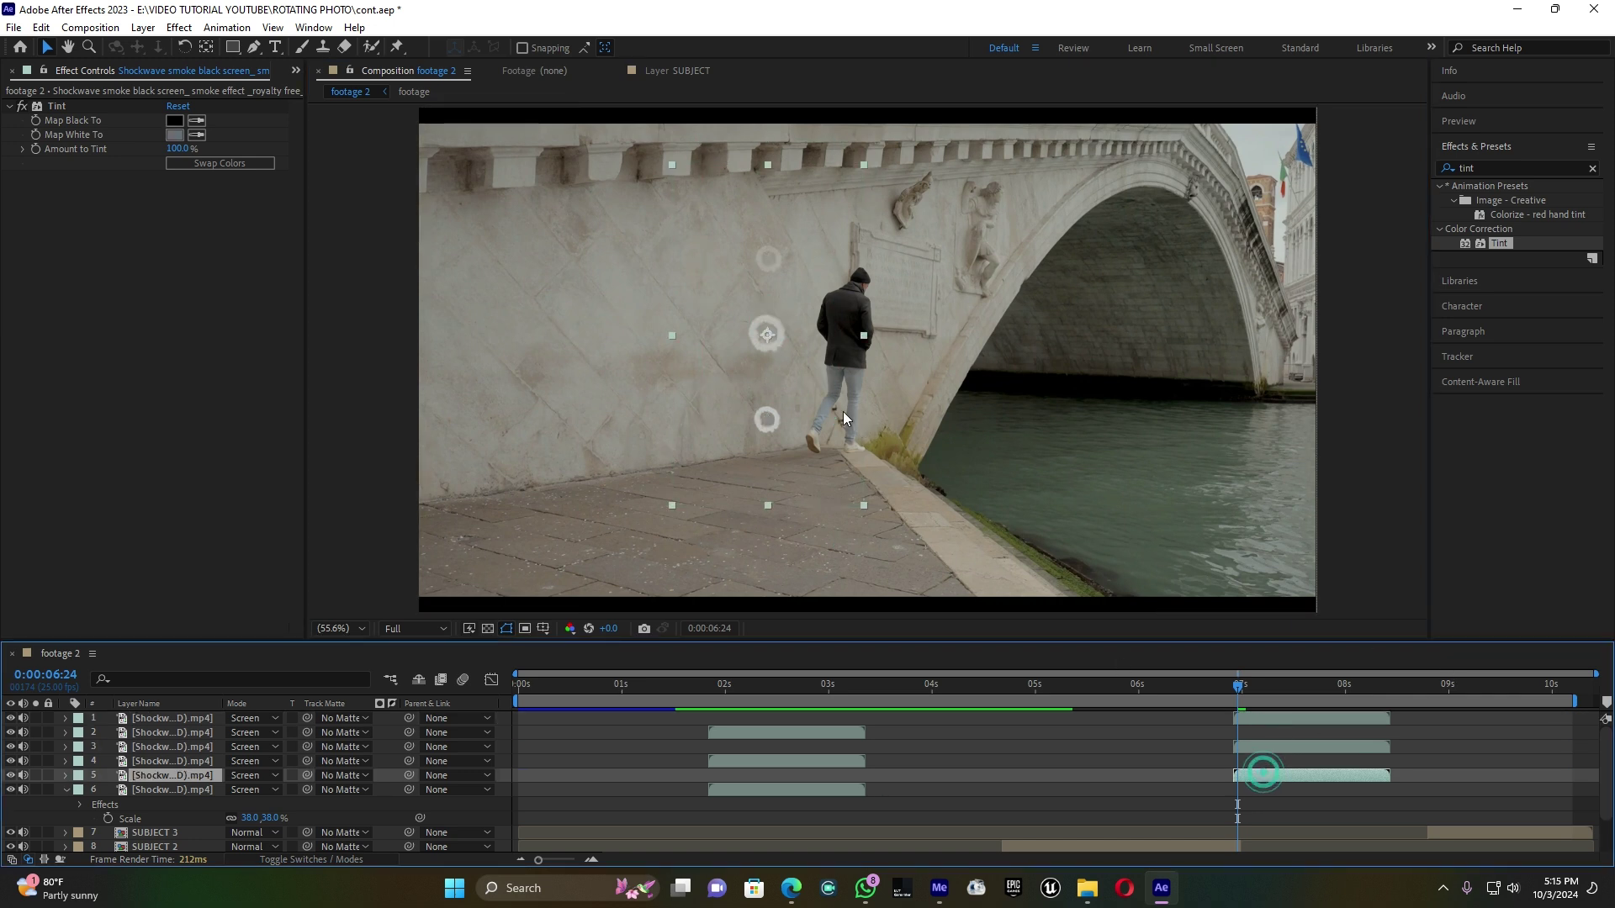
left_click_drag(777, 340, 861, 352)
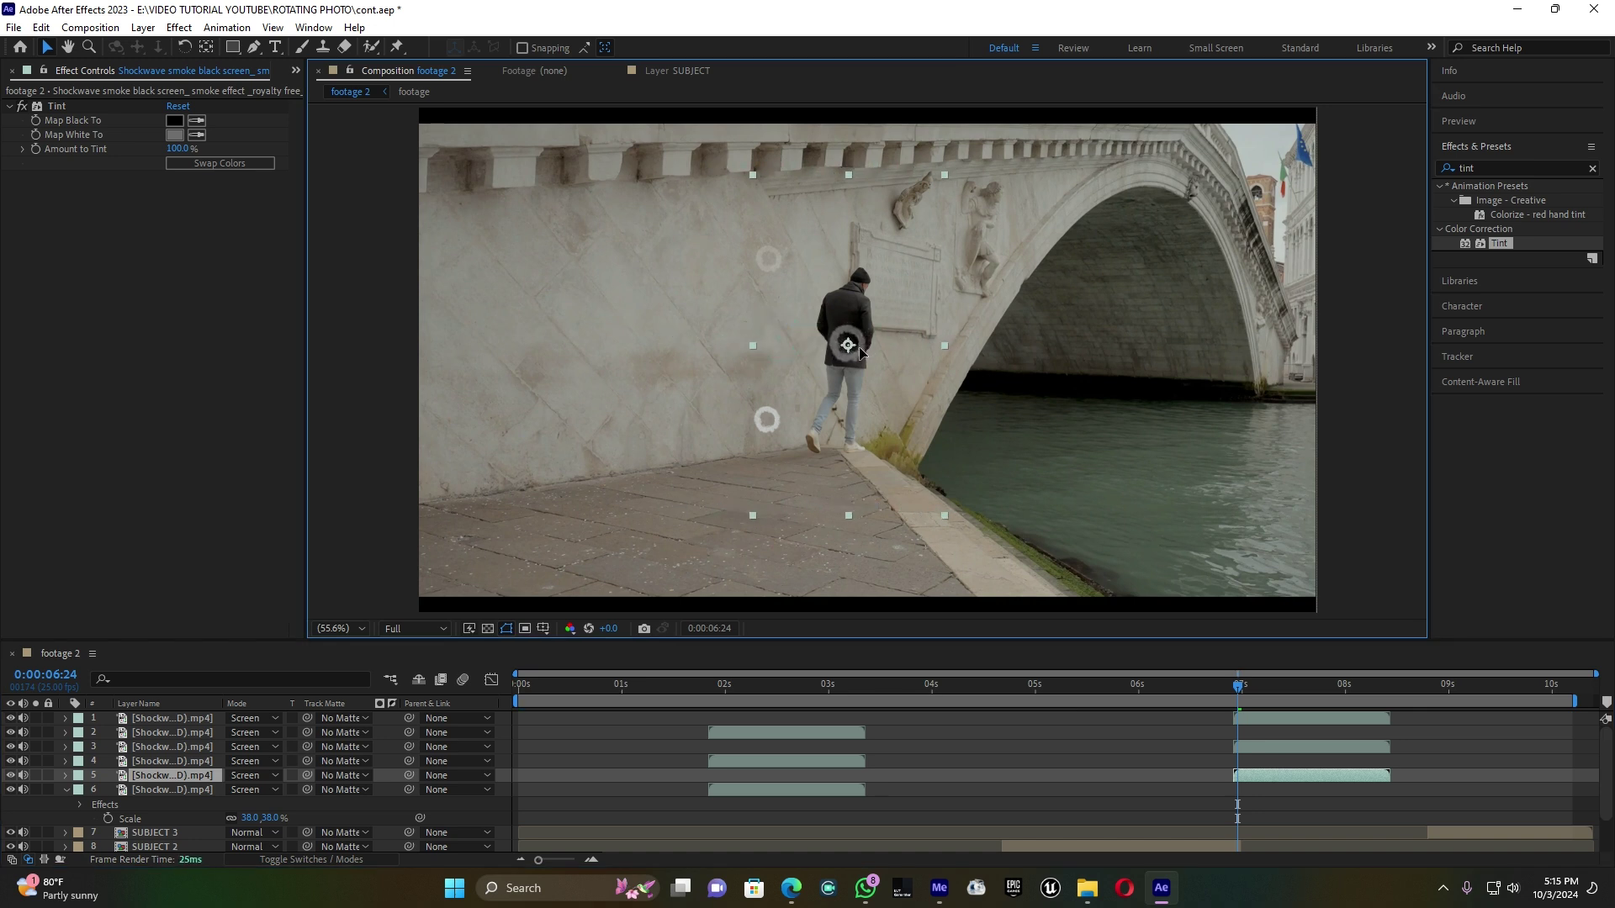
- Move the upper shockwave copy (layer 3) onto the man's head and the lower copy (layer 1) onto his legs
left_click(1274, 747)
left_click_drag(774, 251, 864, 291)
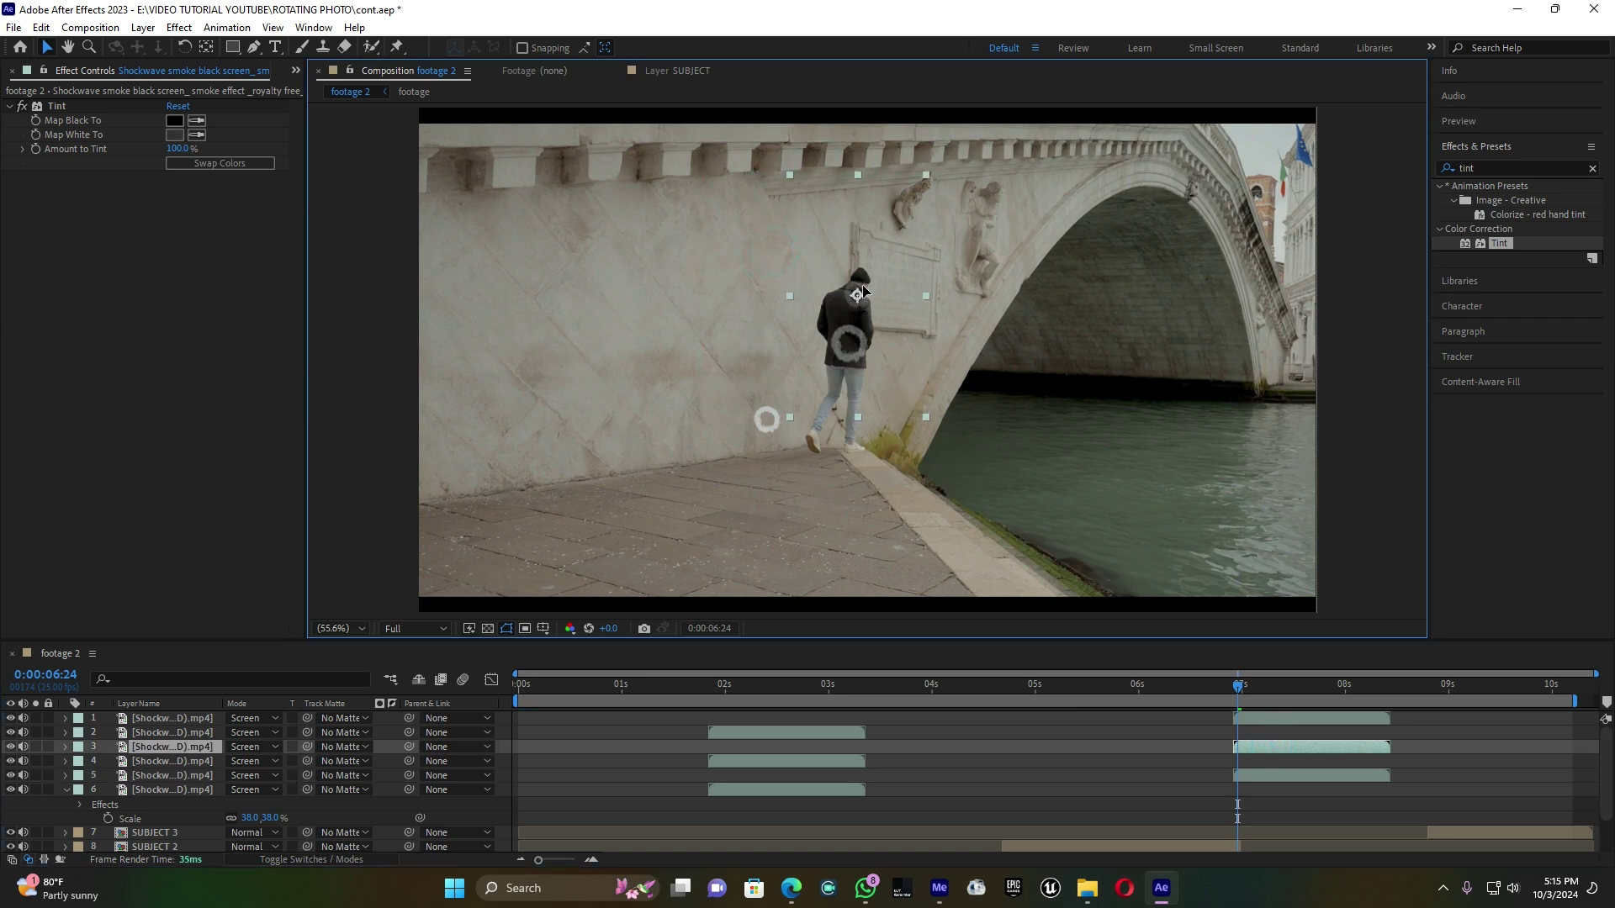
left_click(1263, 717)
left_click_drag(764, 454, 850, 448)
left_click(867, 488)
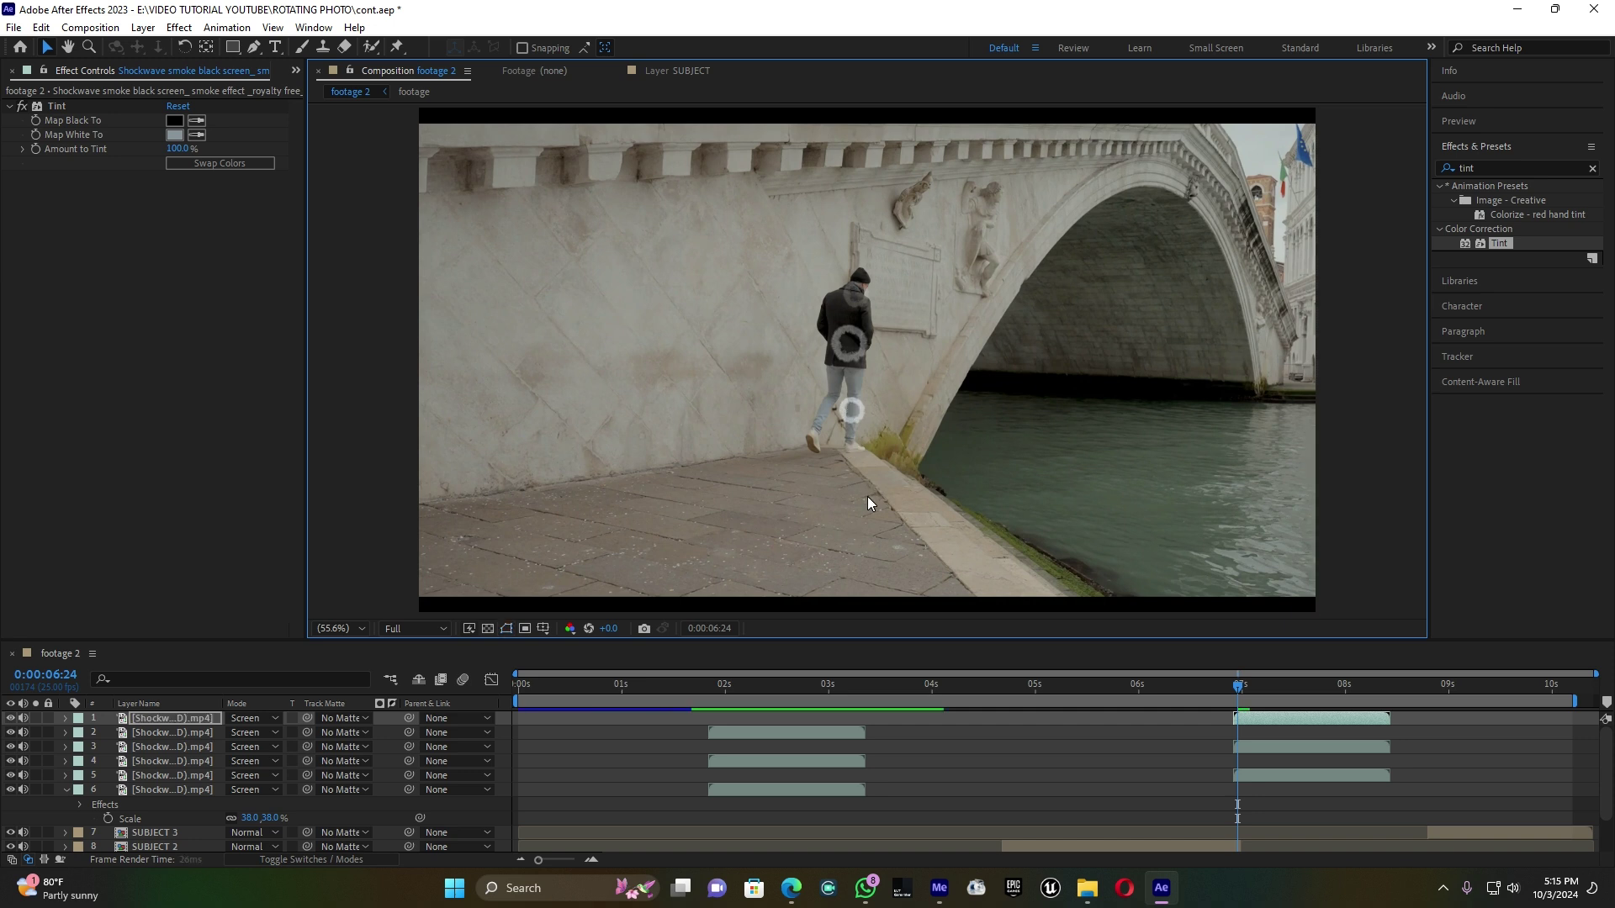
- Play back the composition from 0:00:06:24 to check the second smoke disappearance
key("space")
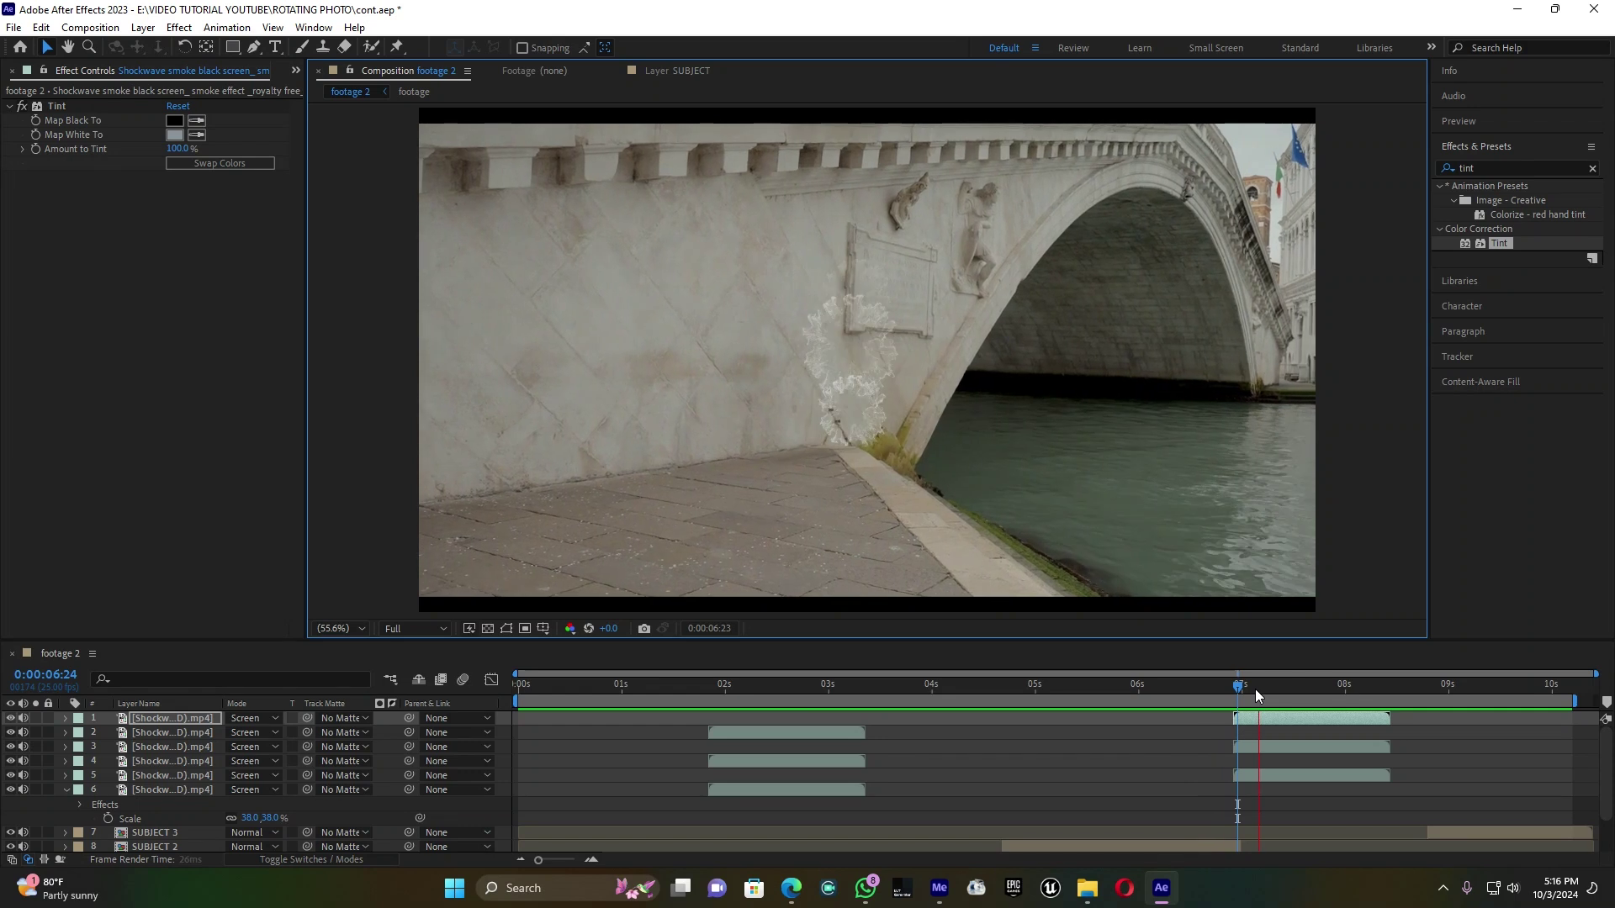
key("space")
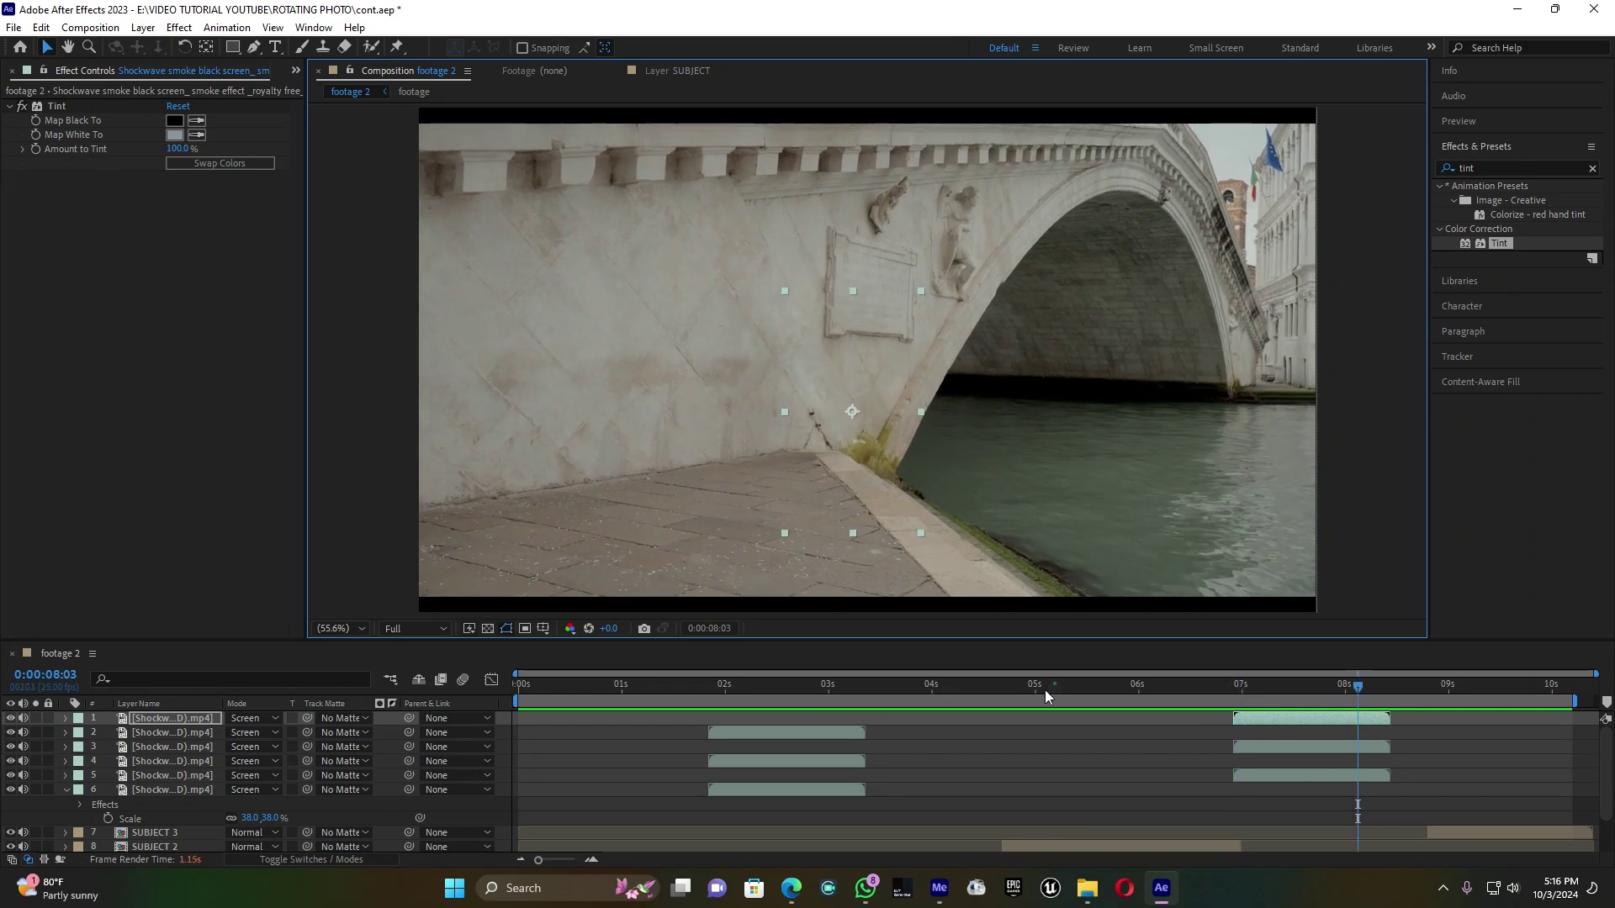
- Split the SUBJECT 2 layer at 0:00:04:18, one frame after its start
left_click_drag(1044, 696, 1007, 702)
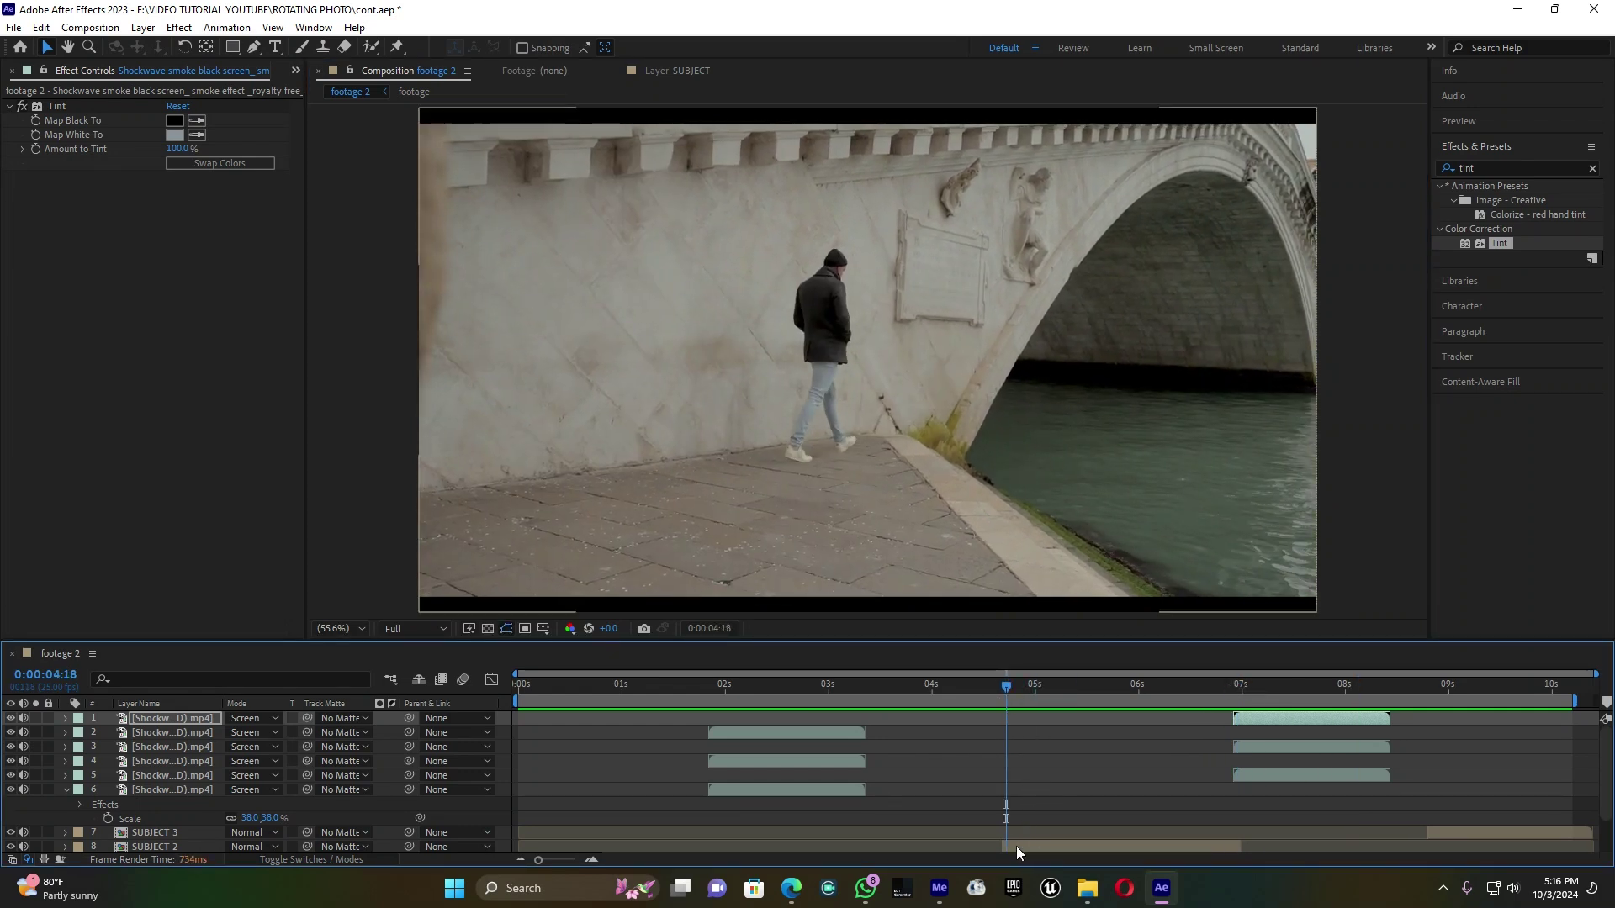
left_click(1016, 846)
left_click_drag(541, 859, 577, 861)
left_click(1047, 694)
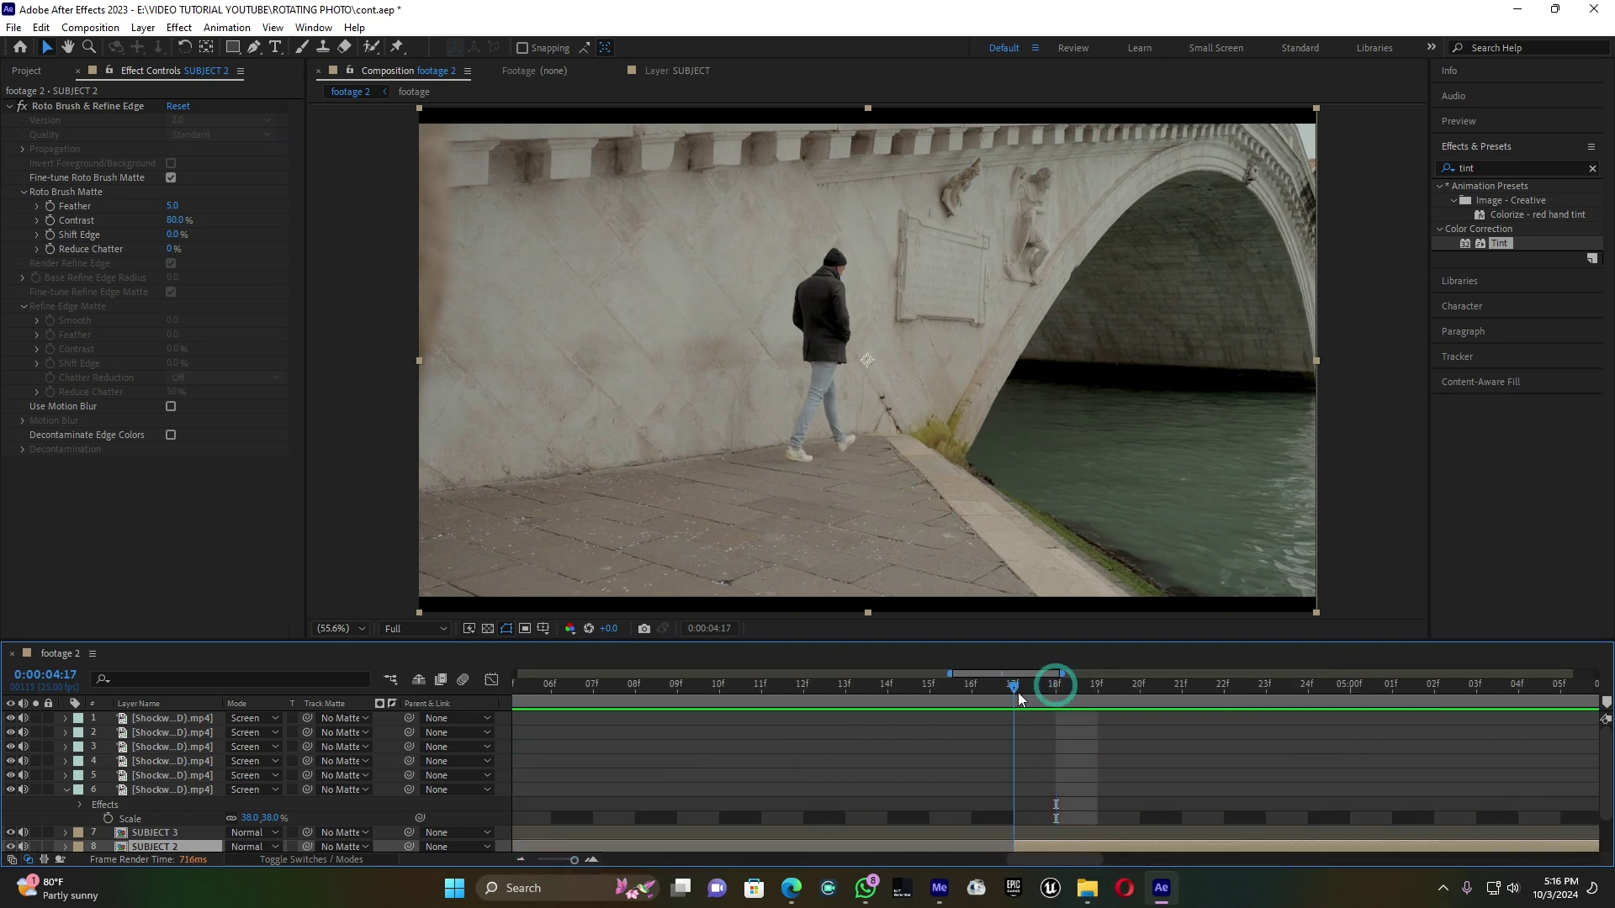
left_click(1055, 848)
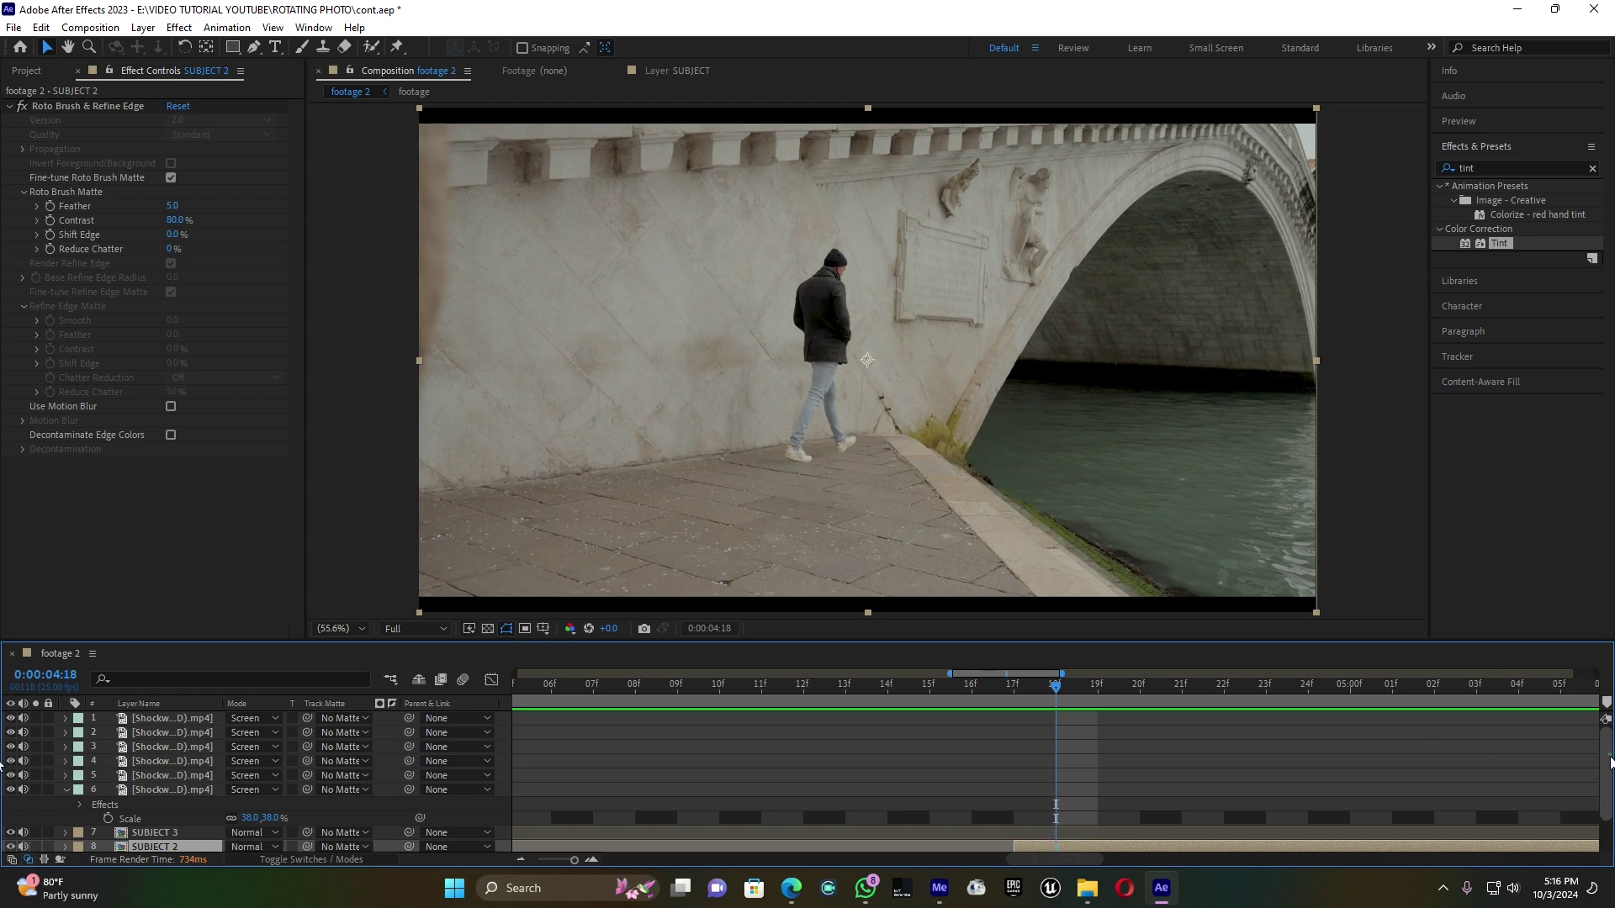
scroll(1610, 763, "down", 2)
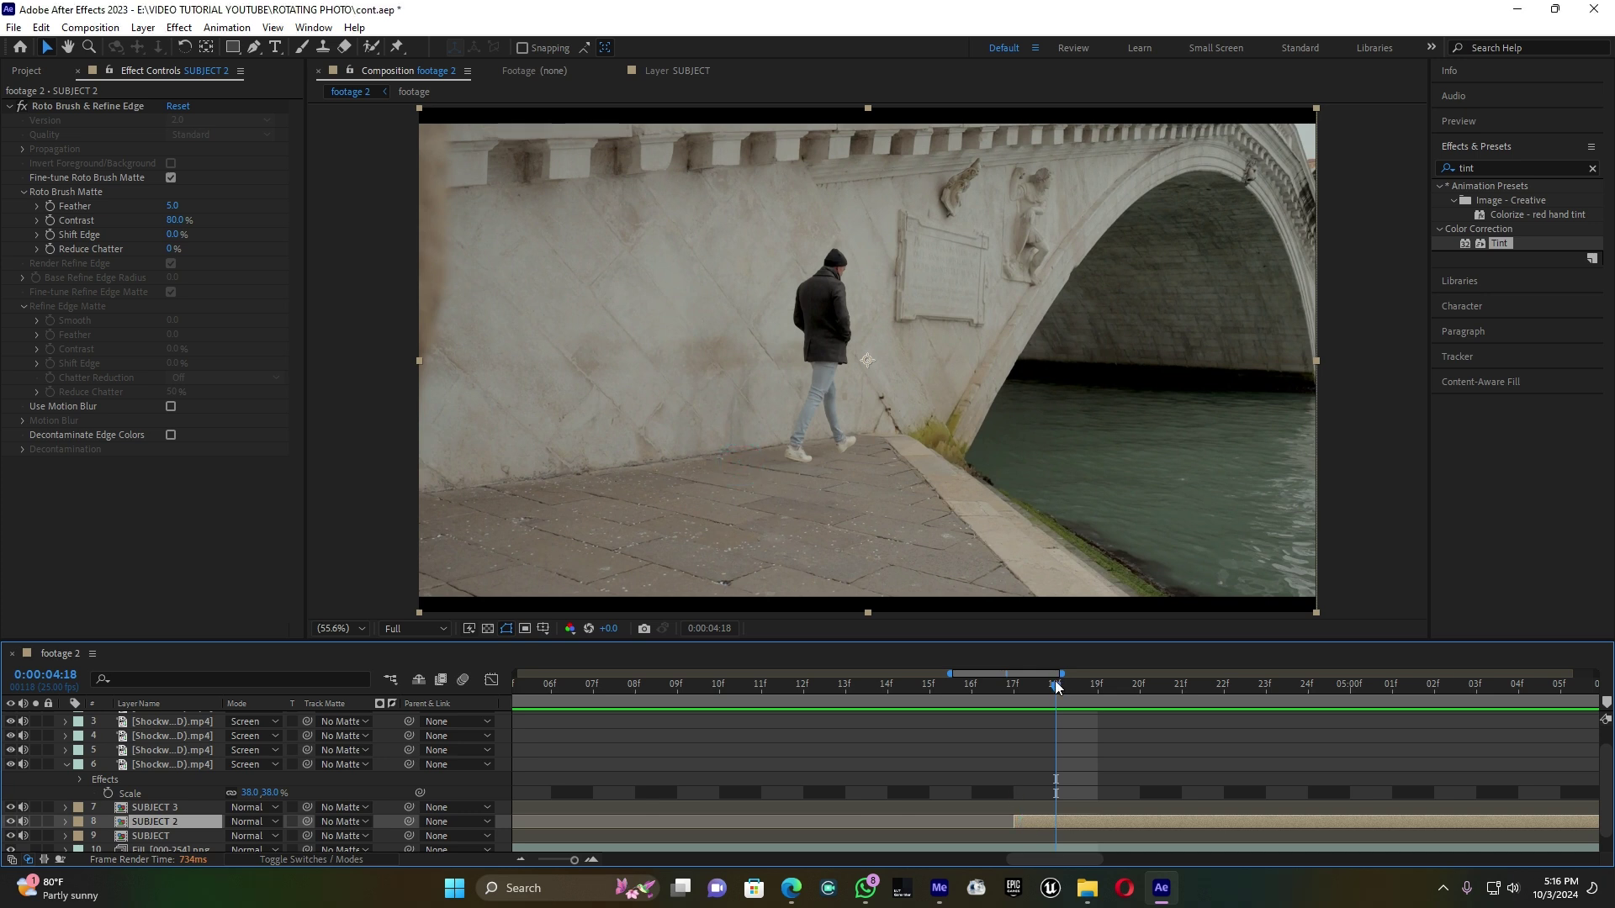
key("ctrl+shift+d")
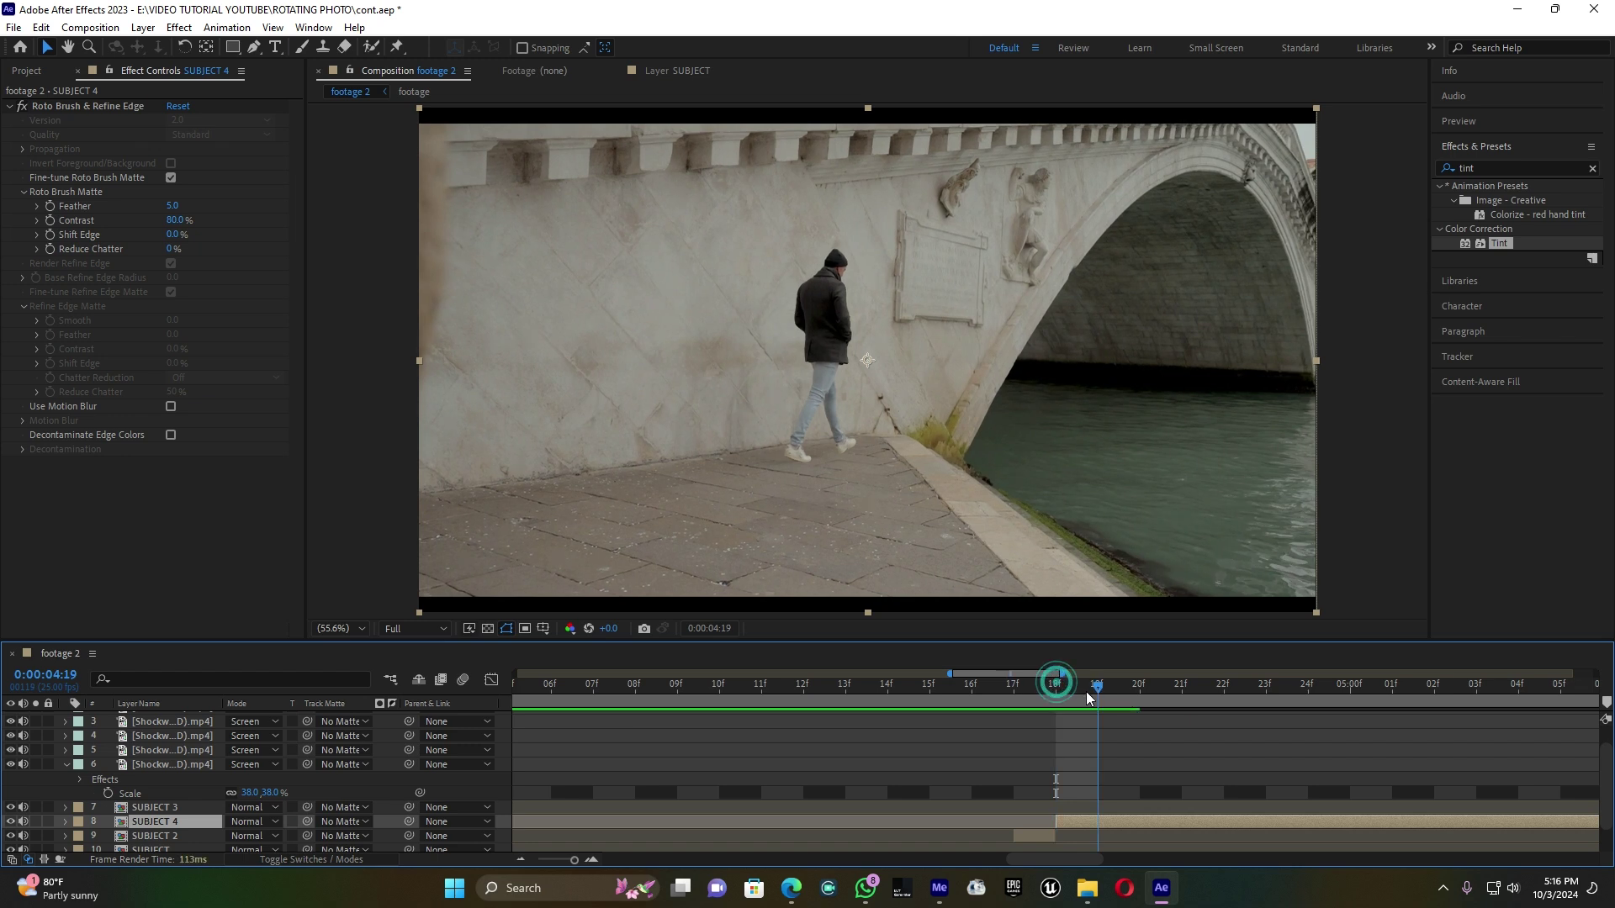
- Split the remaining subject part at 0:00:04:19 and delete the one-frame piece between the two cuts
left_click_drag(1062, 690, 1089, 695)
key("ctrl+shift+d")
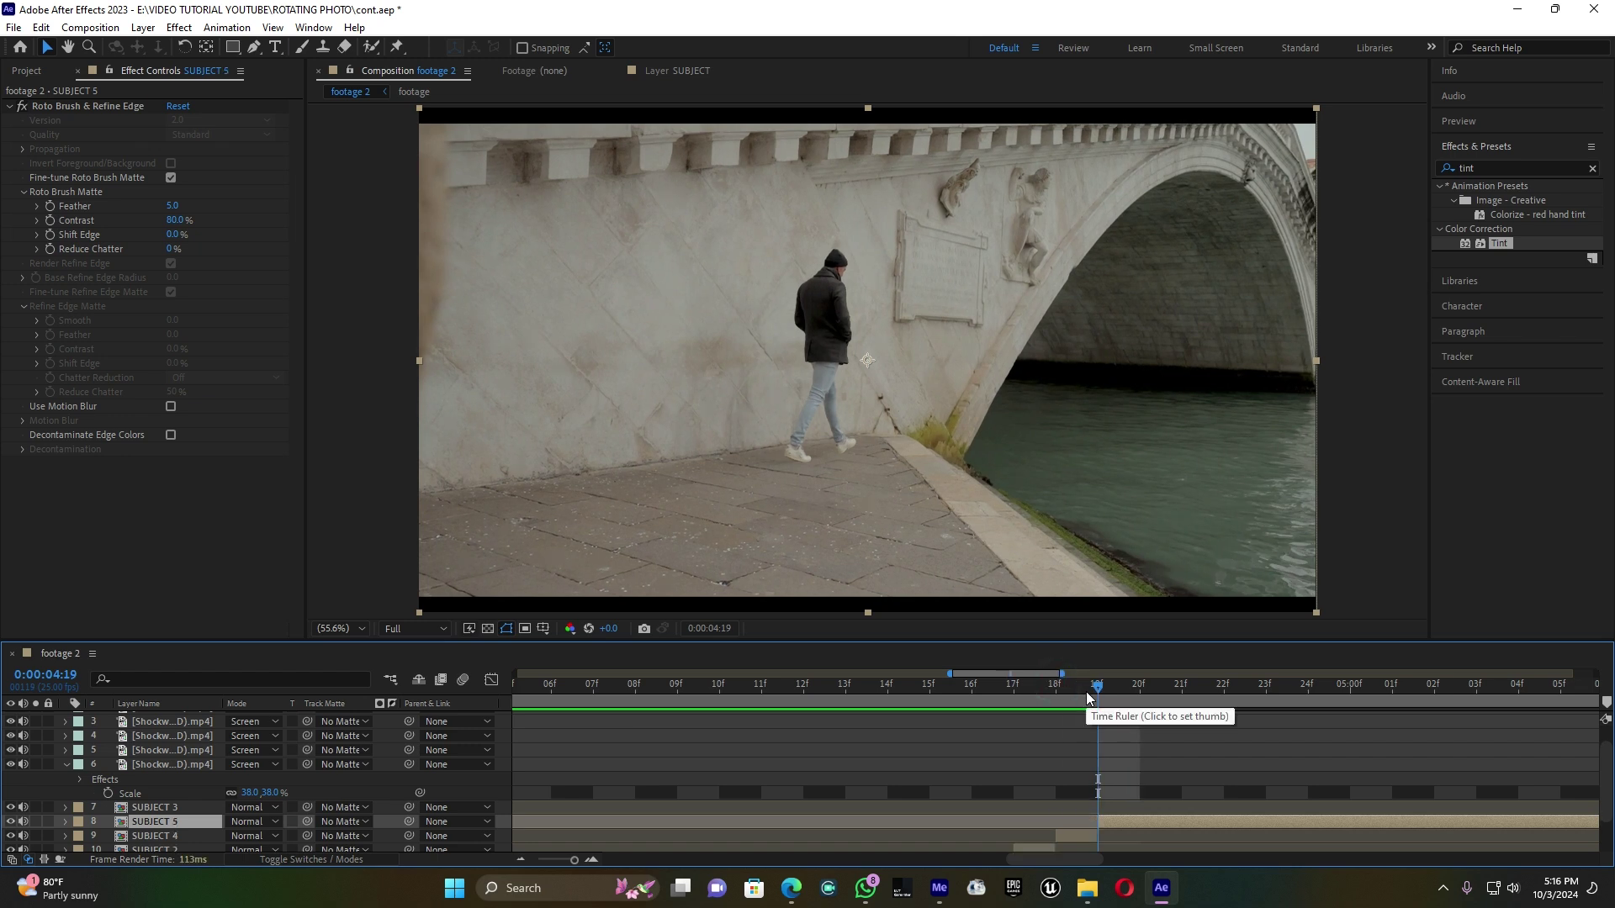
left_click(1077, 836)
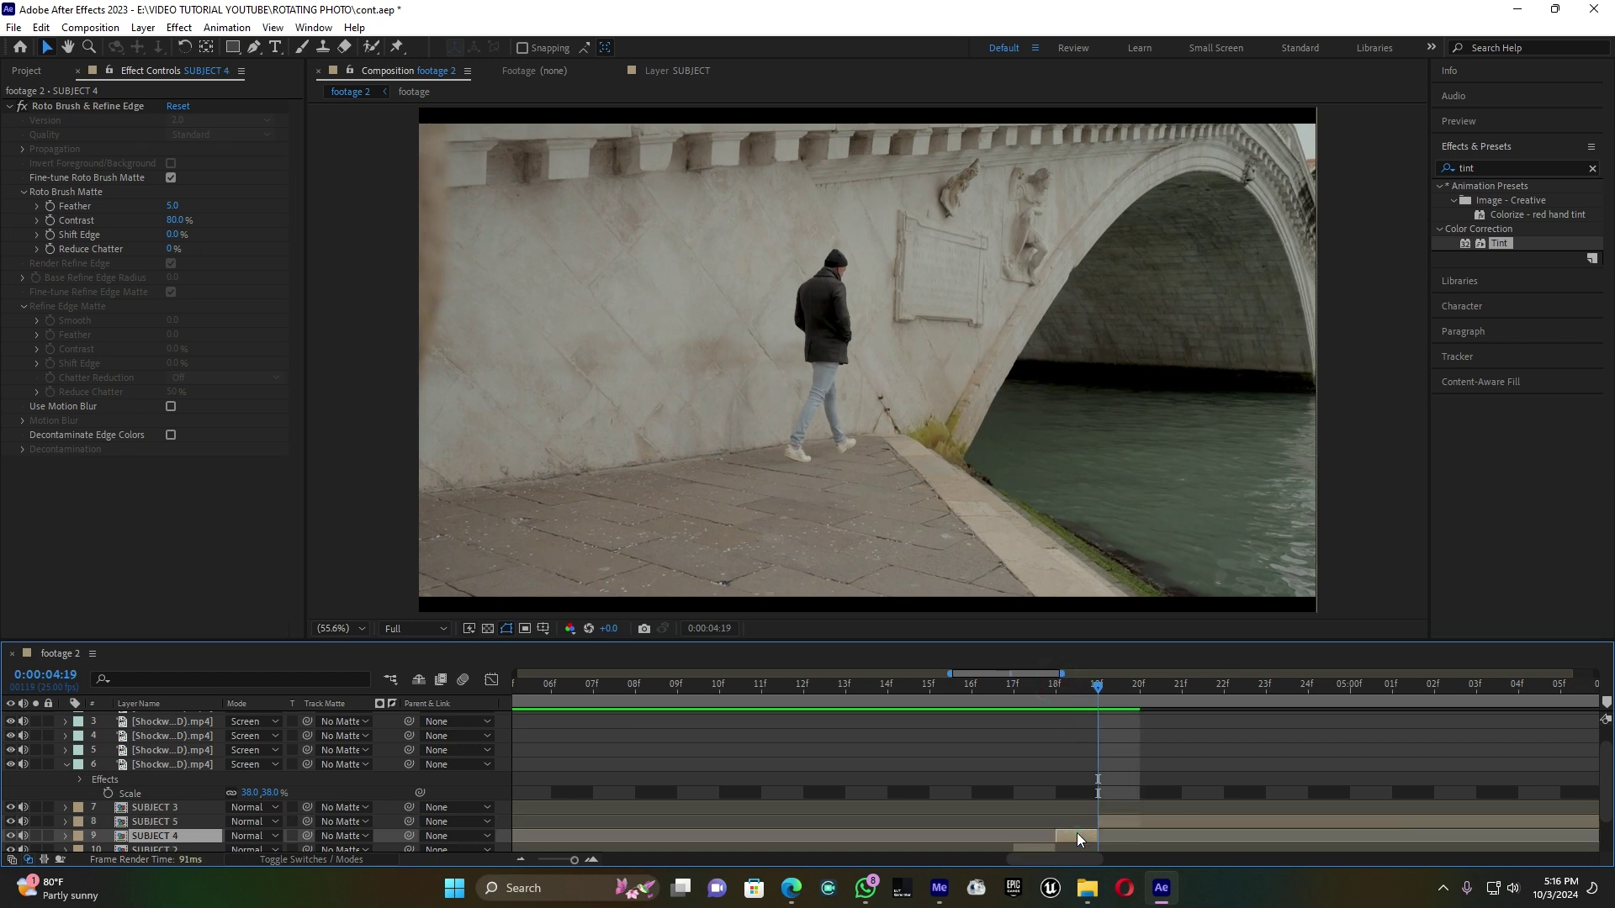
key("Delete")
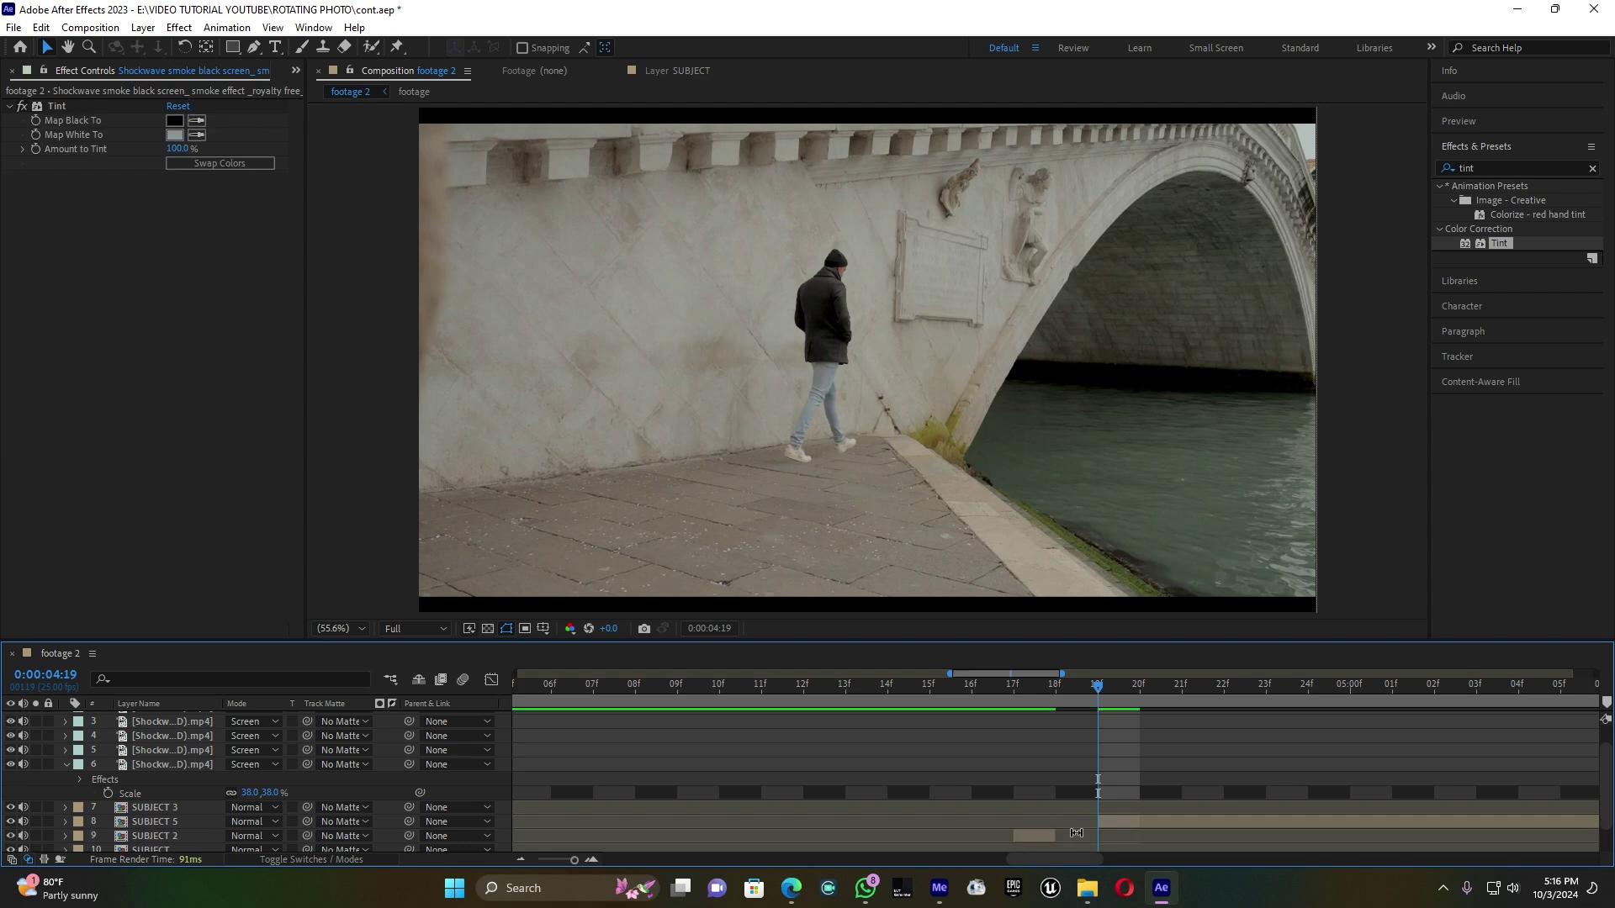
- Split the long subject part at 0:00:04:20 and 0:00:04:21, and delete the one-frame piece between these cuts
left_click(1130, 687)
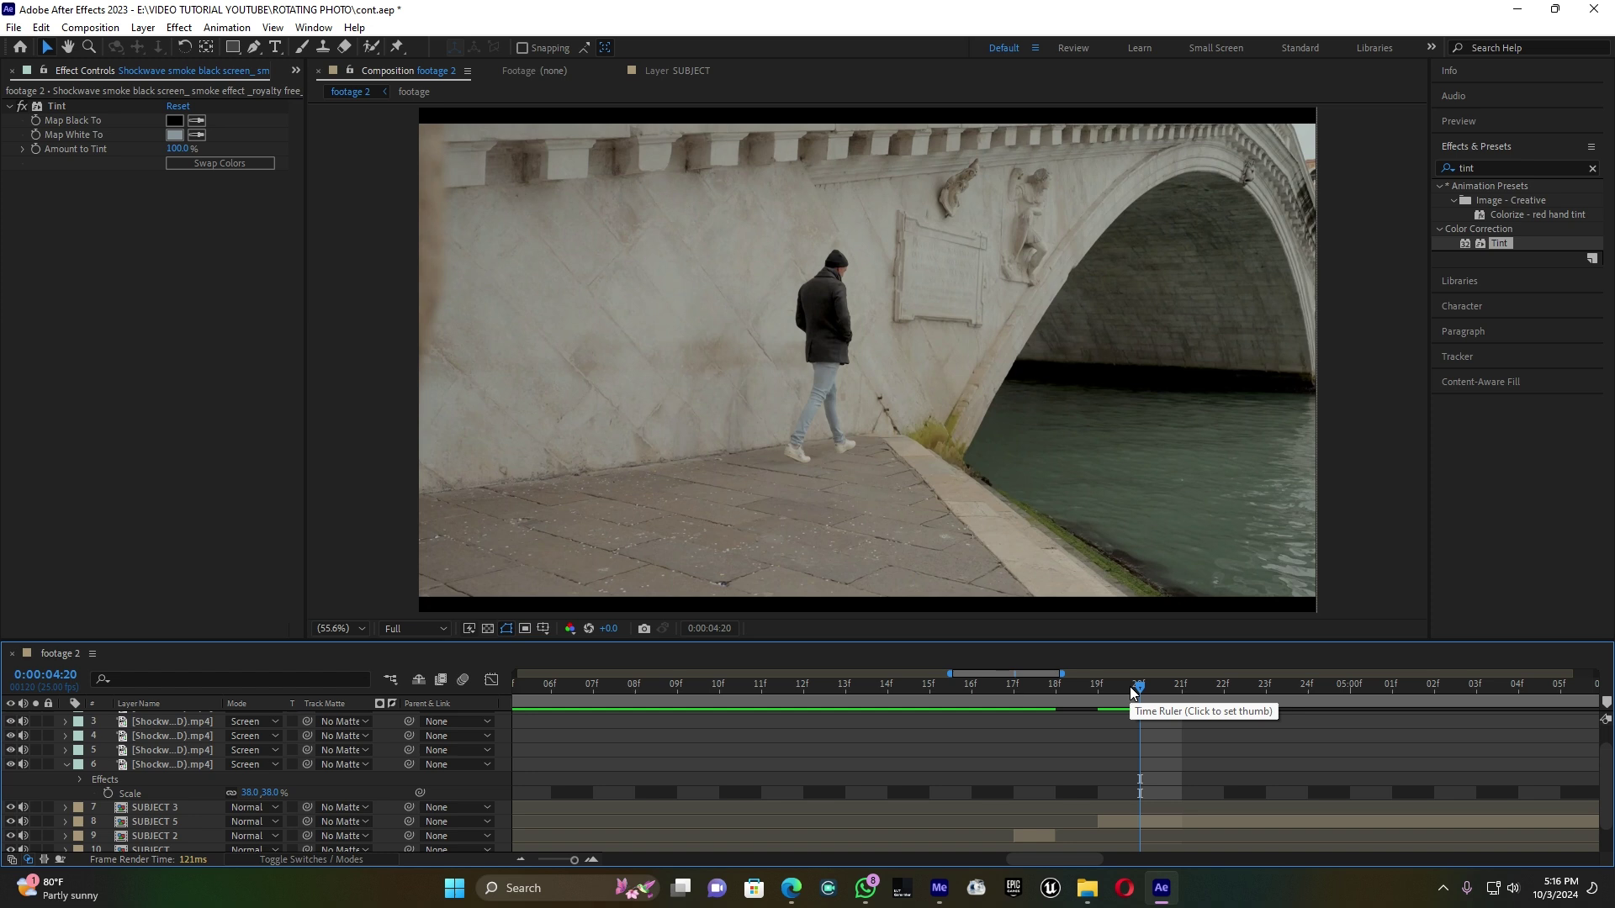
key("ctrl+shift+d")
left_click_drag(1137, 688, 1176, 691)
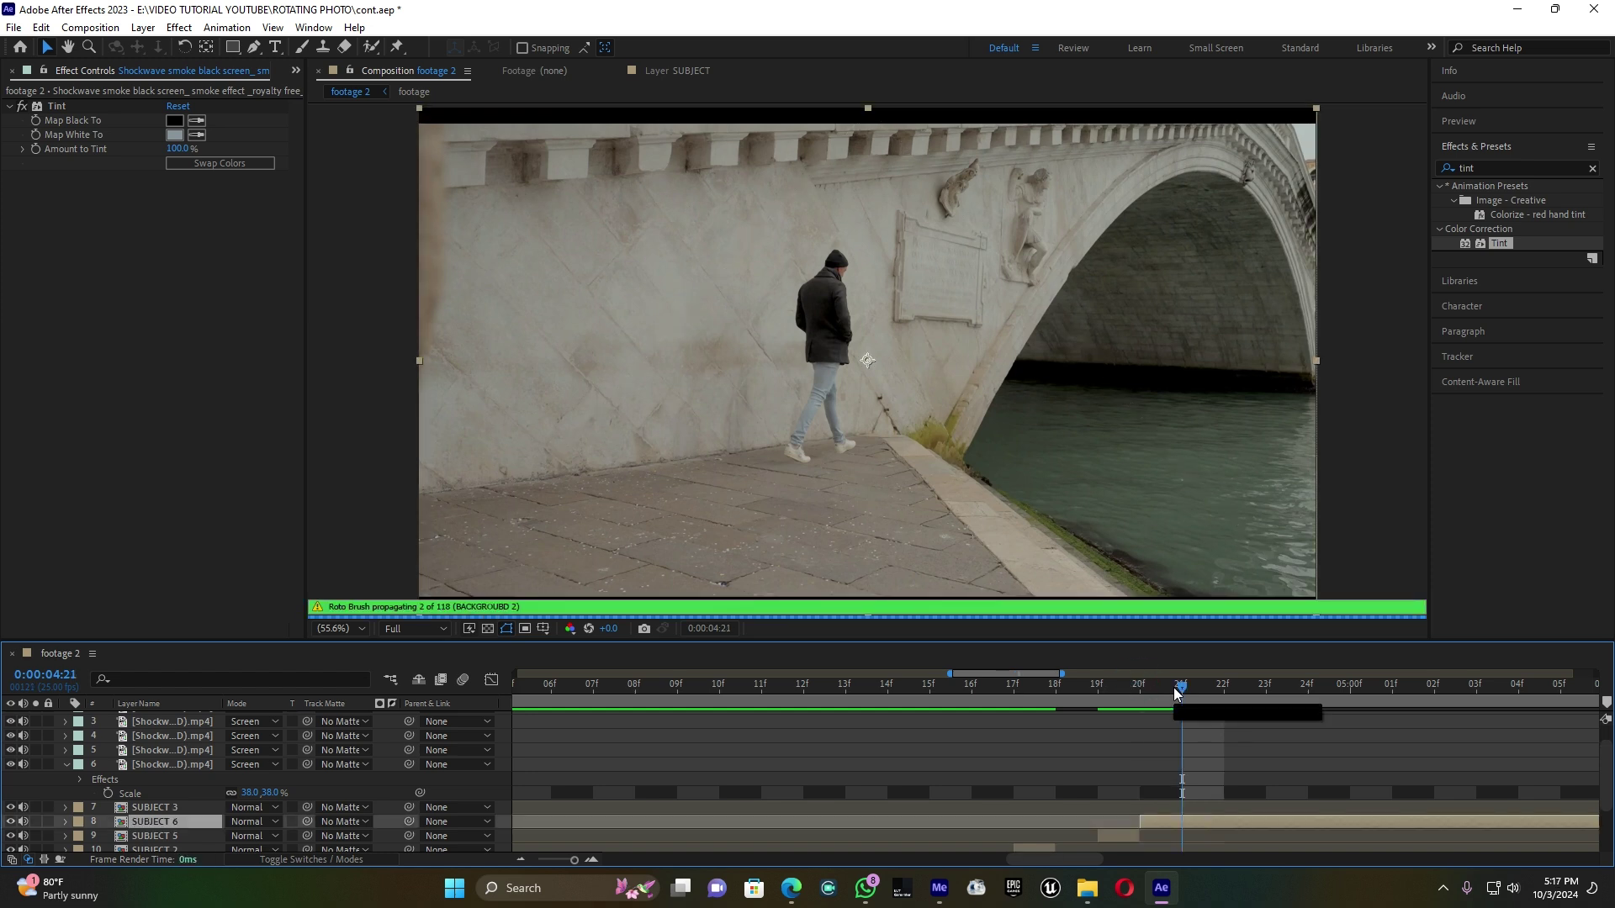
key("ctrl+shift+d")
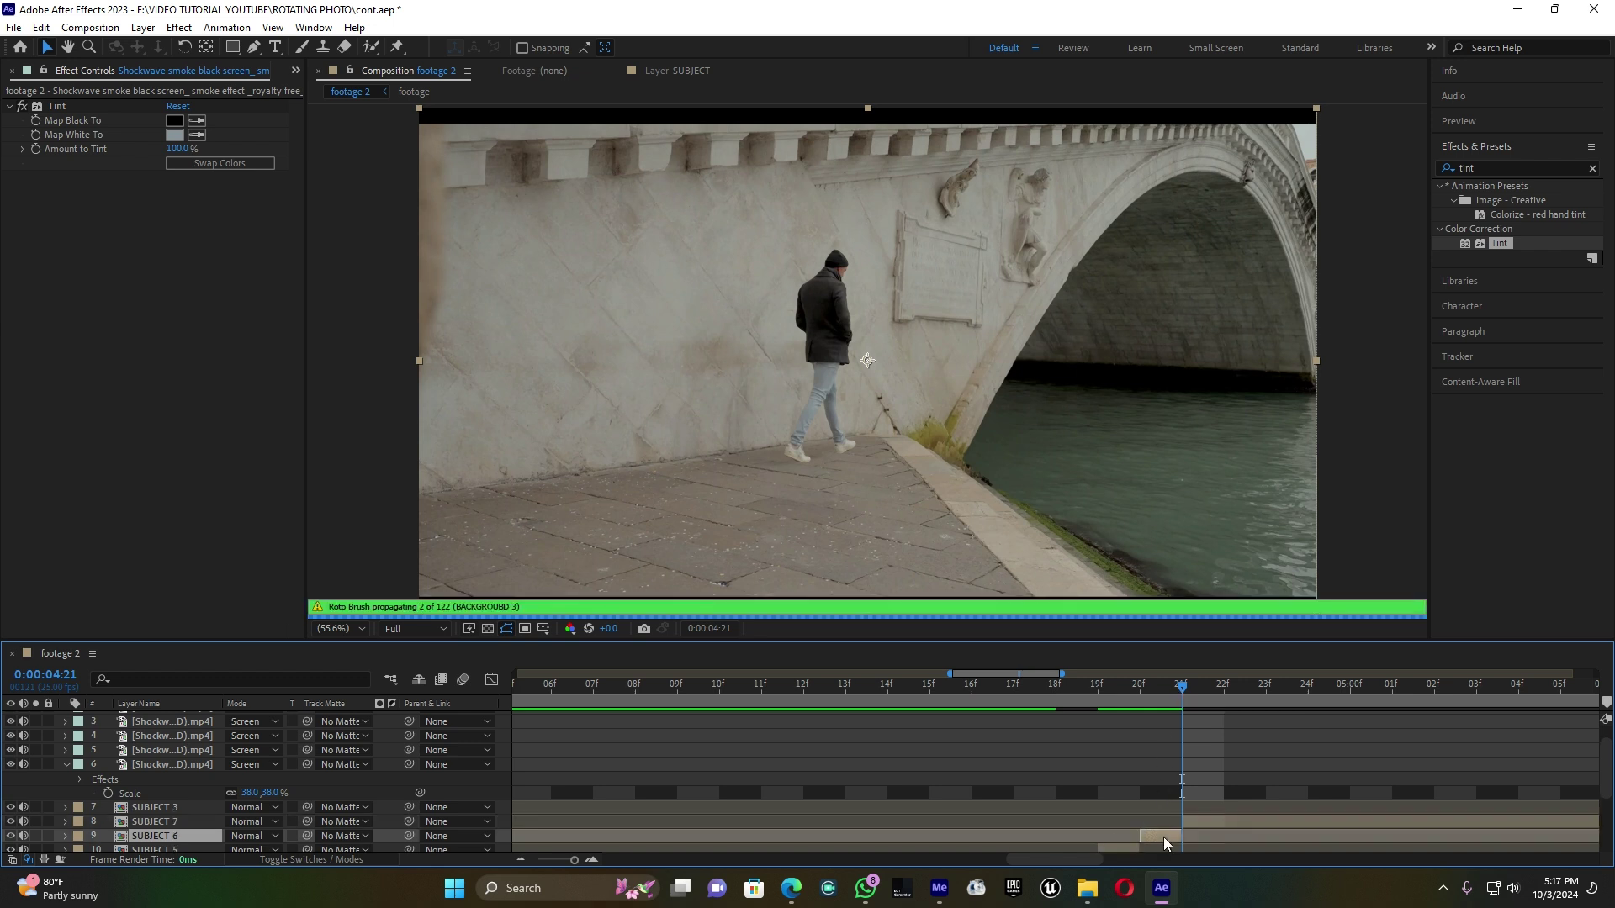
left_click(1163, 836)
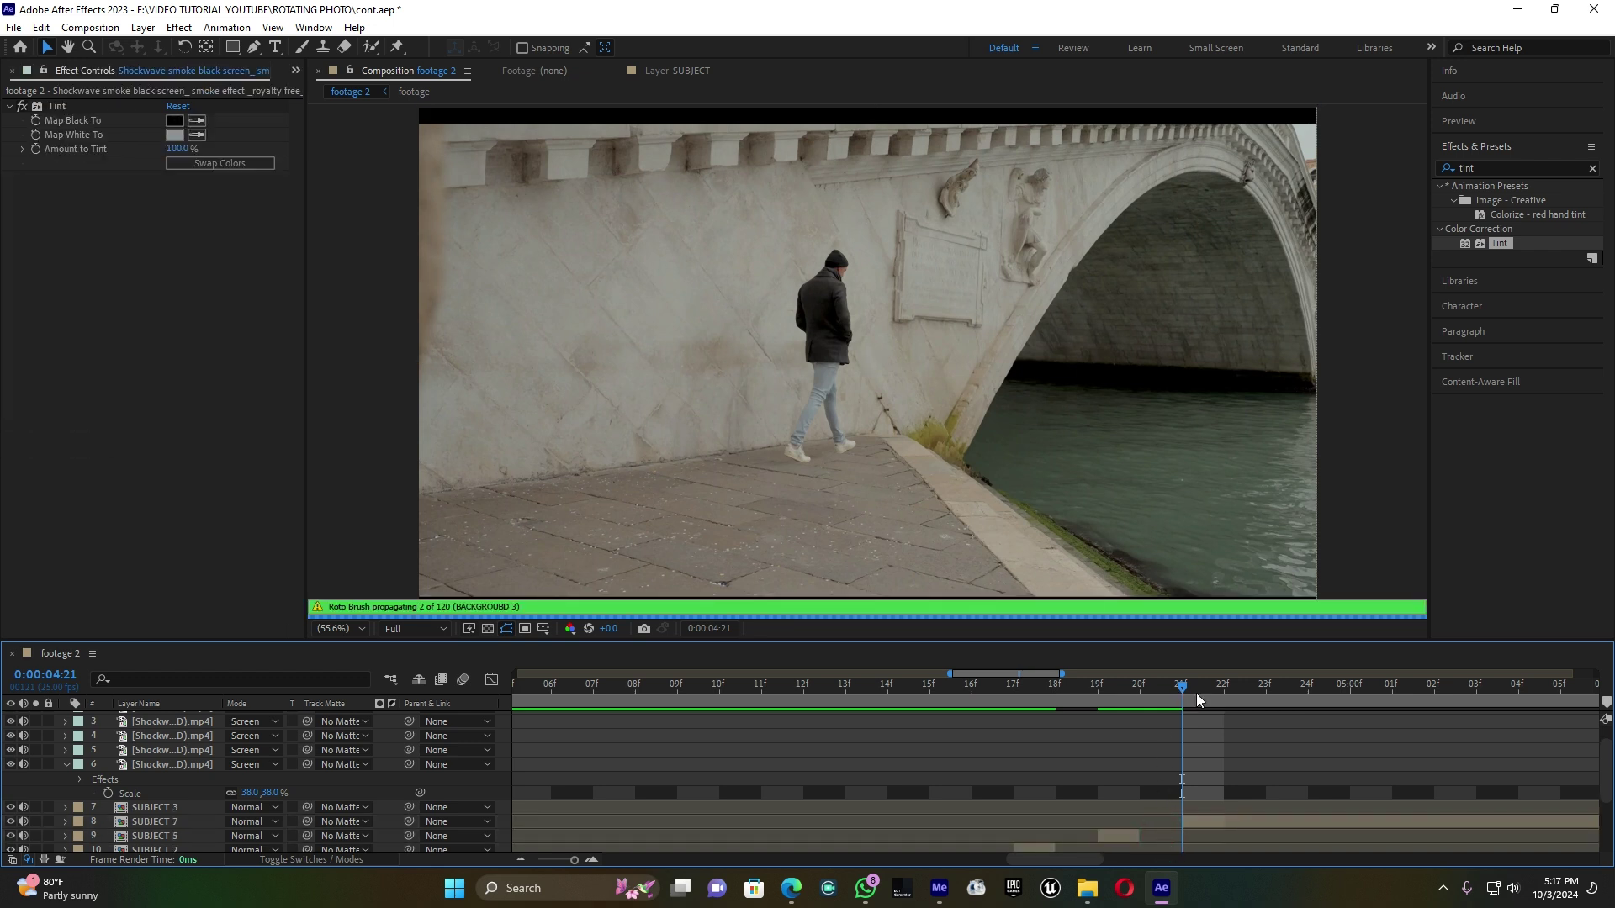
- Split the long subject part at 0:00:04:22 and 0:00:04:23, and delete the one-frame piece between these cuts
left_click(1222, 688)
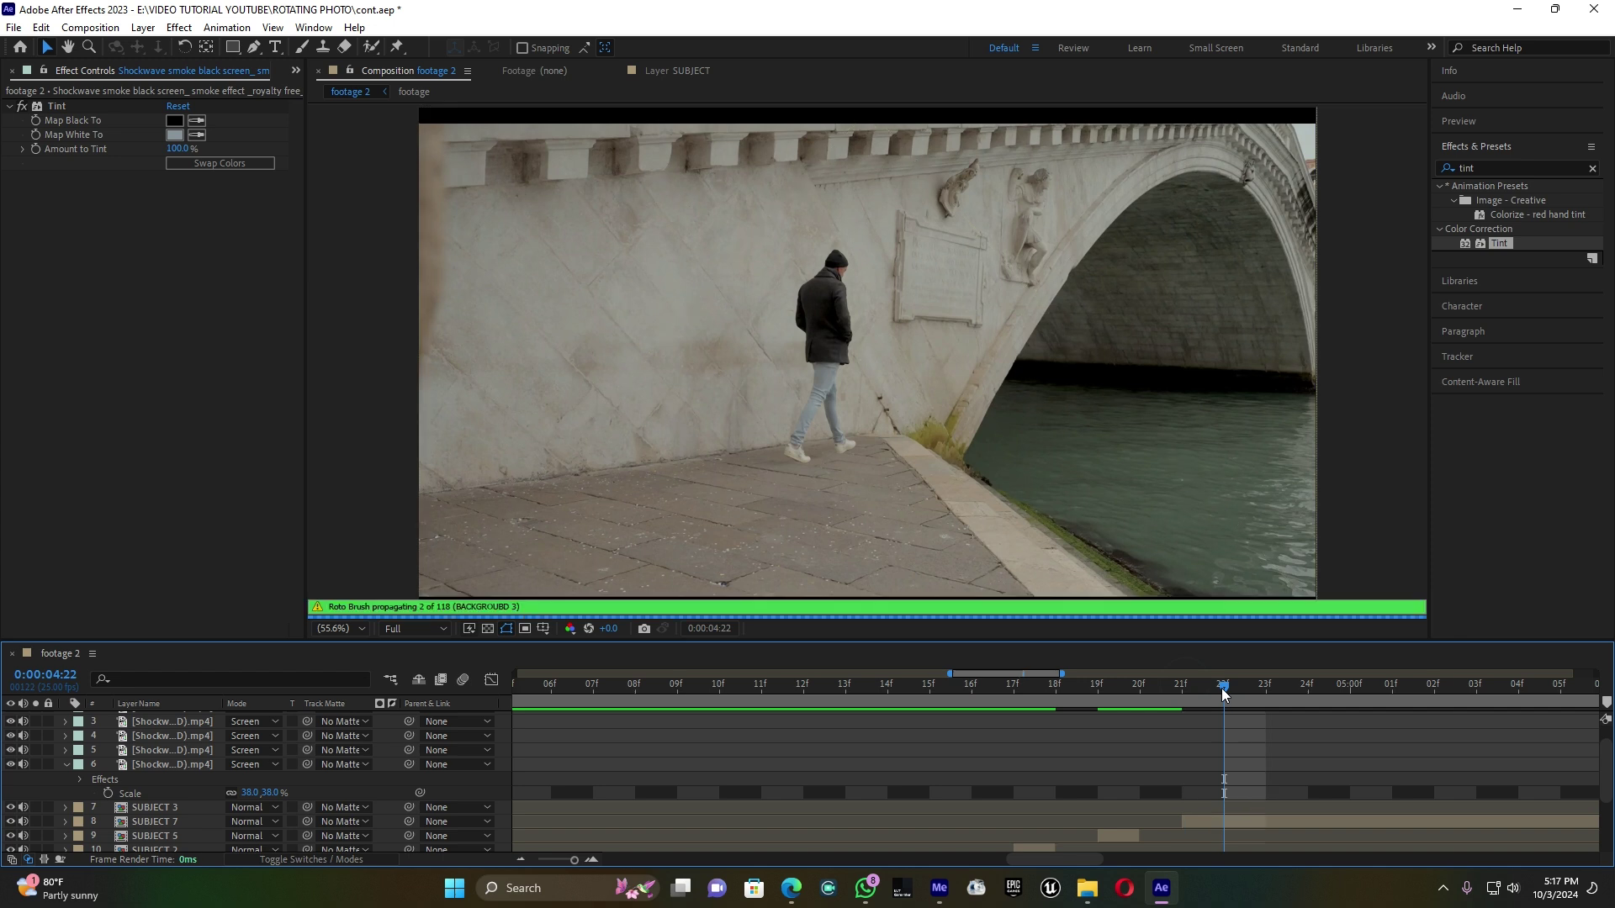
key("ctrl+shift+d")
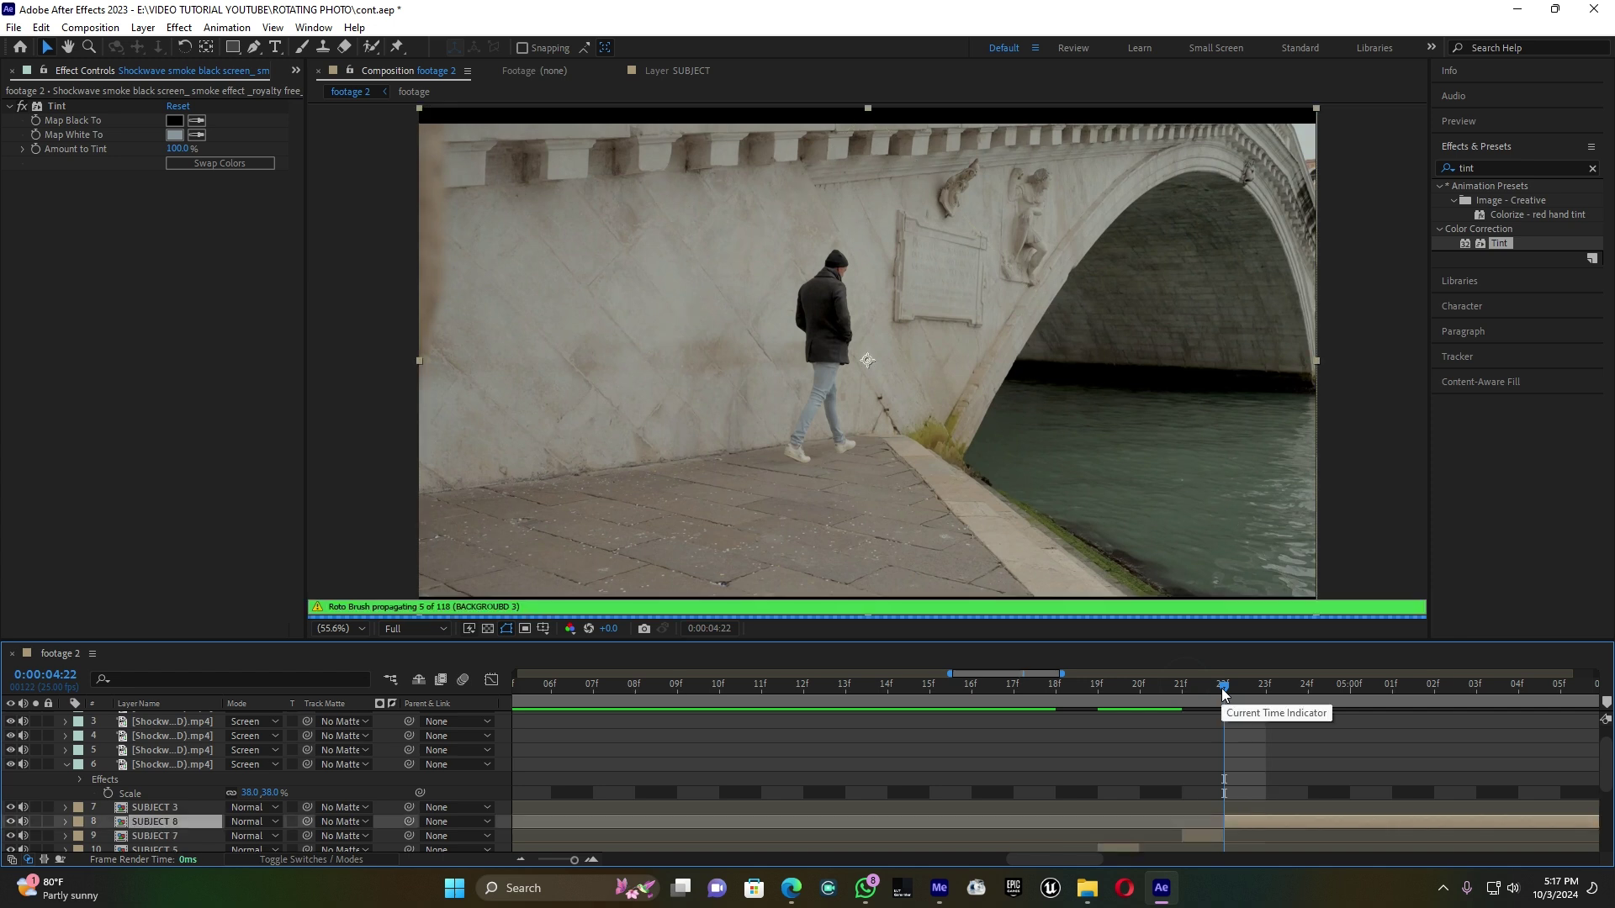
left_click(1258, 688)
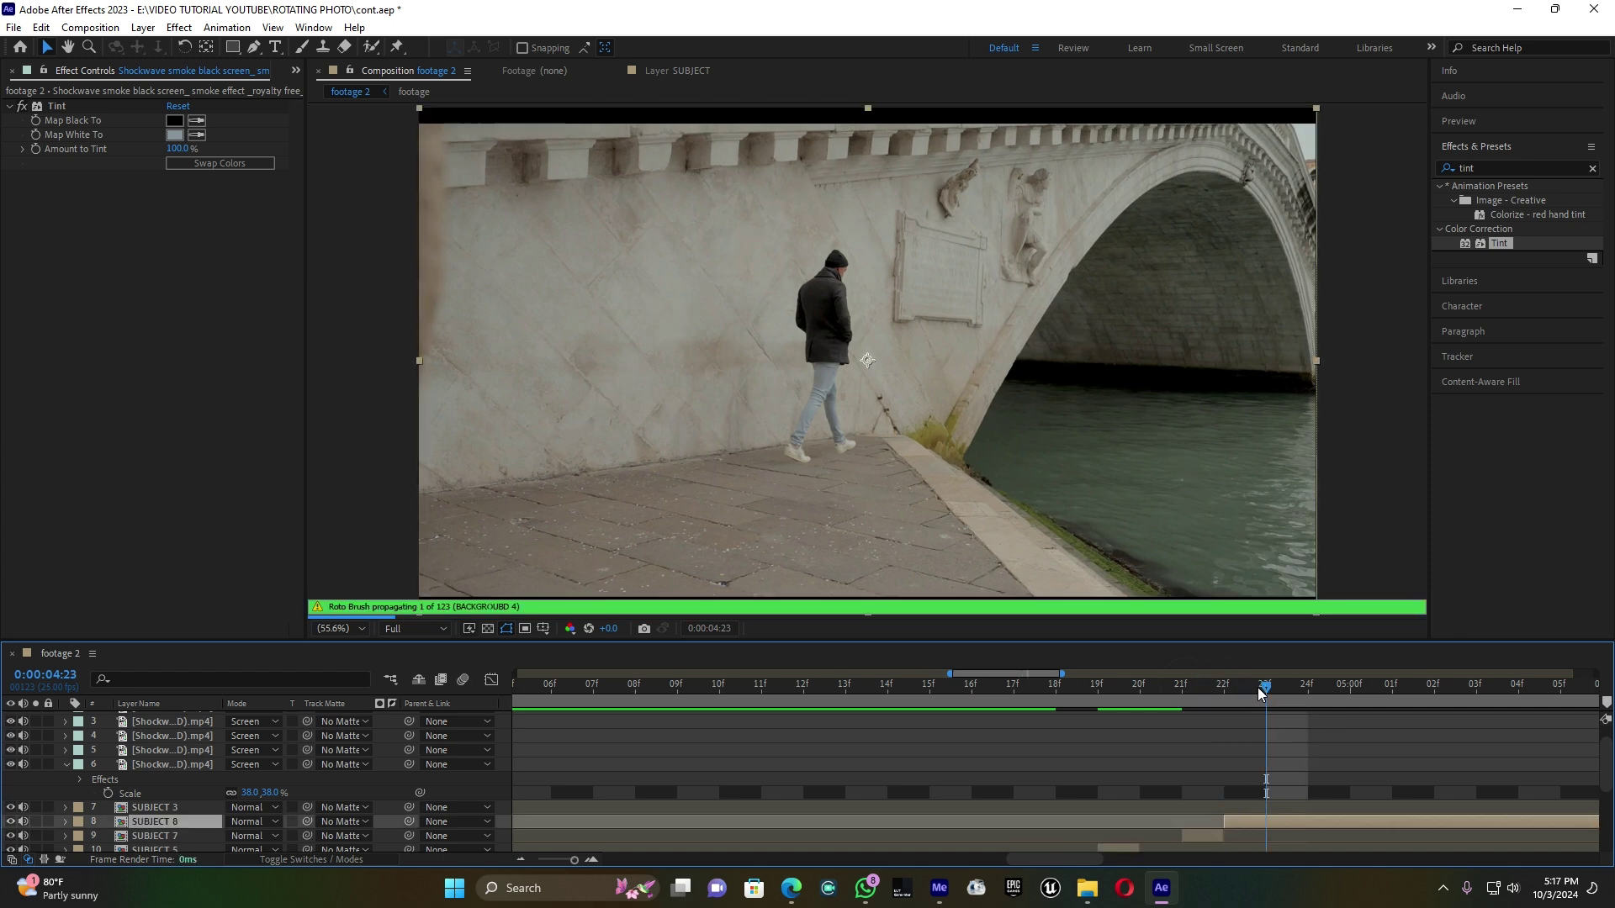
key("ctrl+shift+d")
left_click(1249, 836)
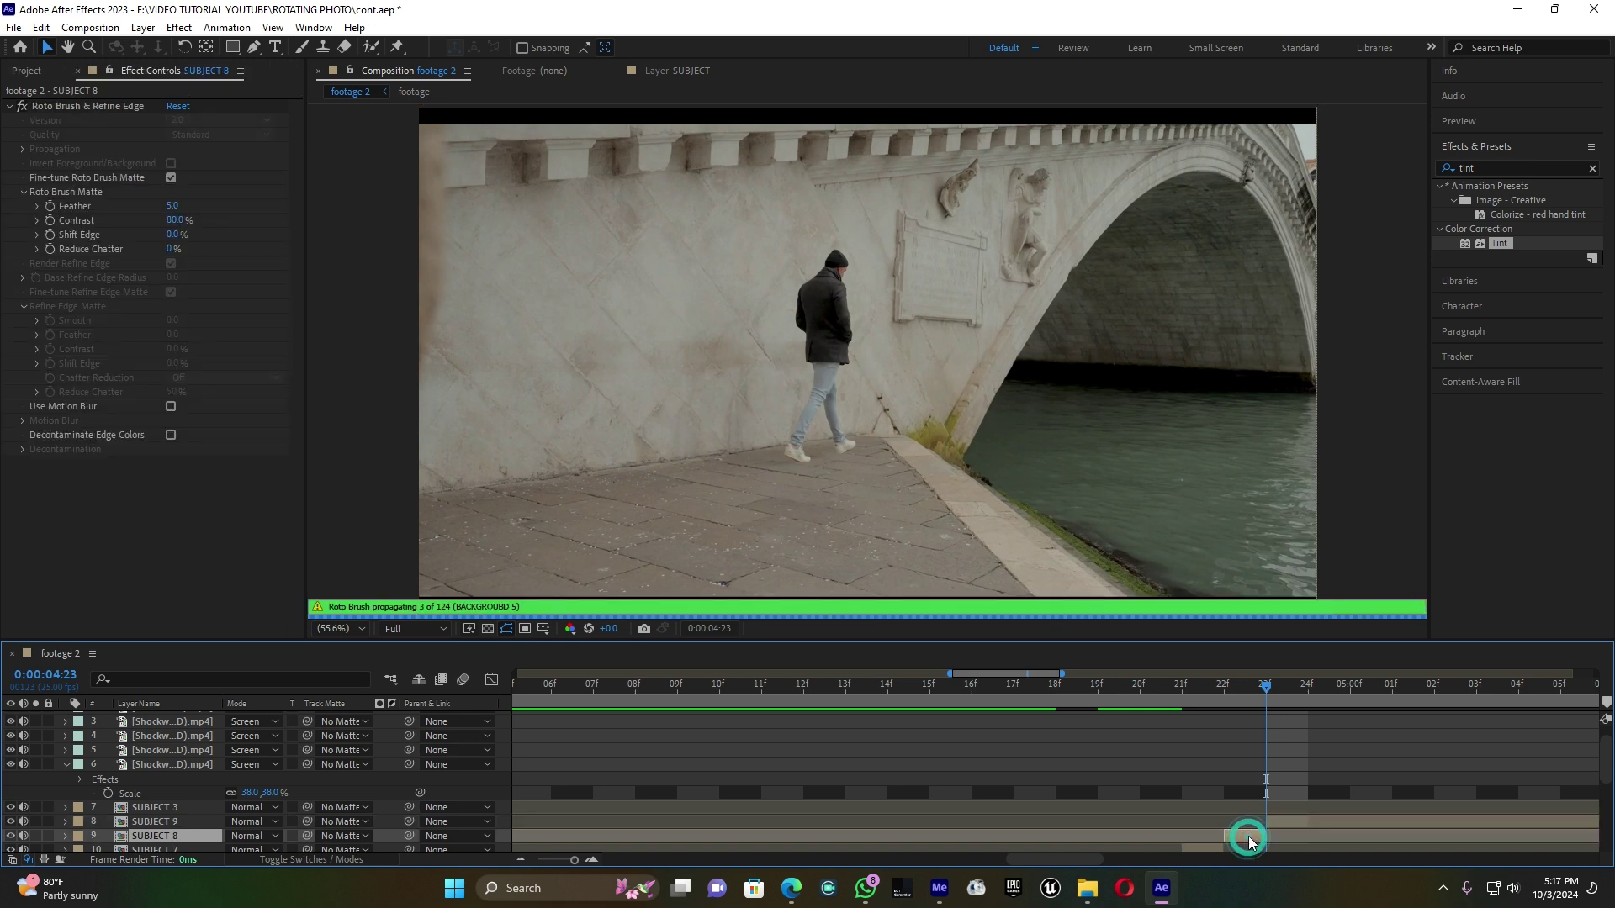
key("Delete")
- Split the long subject part at 0:00:04:24 and 0:00:05:00, and delete the one-frame piece between these cuts
left_click_drag(1605, 753, 1605, 767)
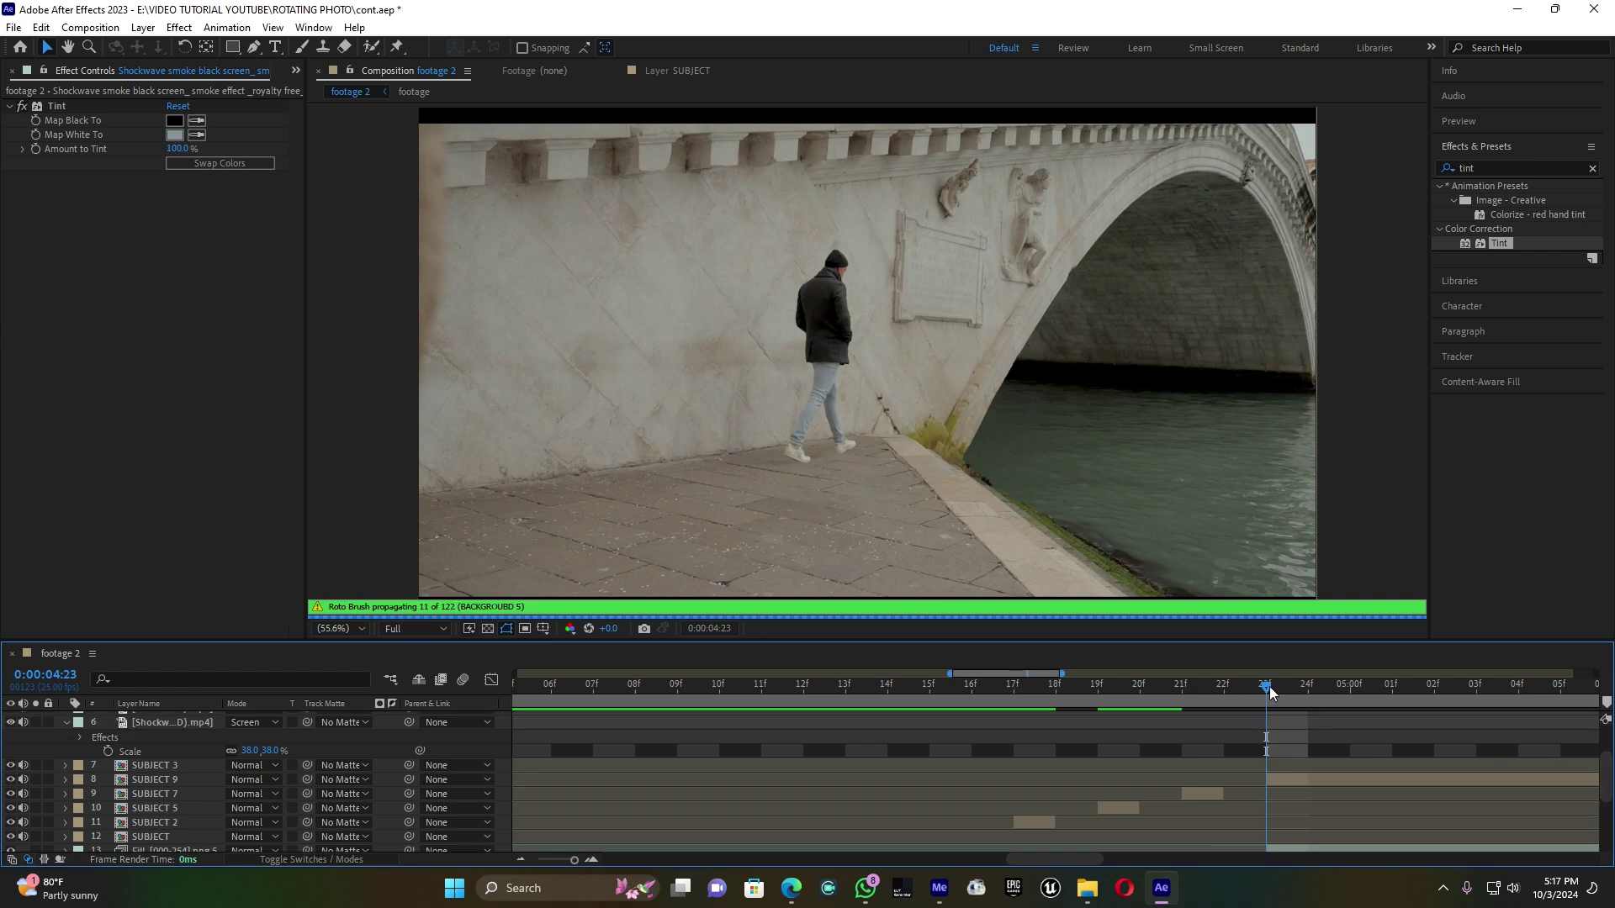
left_click_drag(1271, 690, 1308, 692)
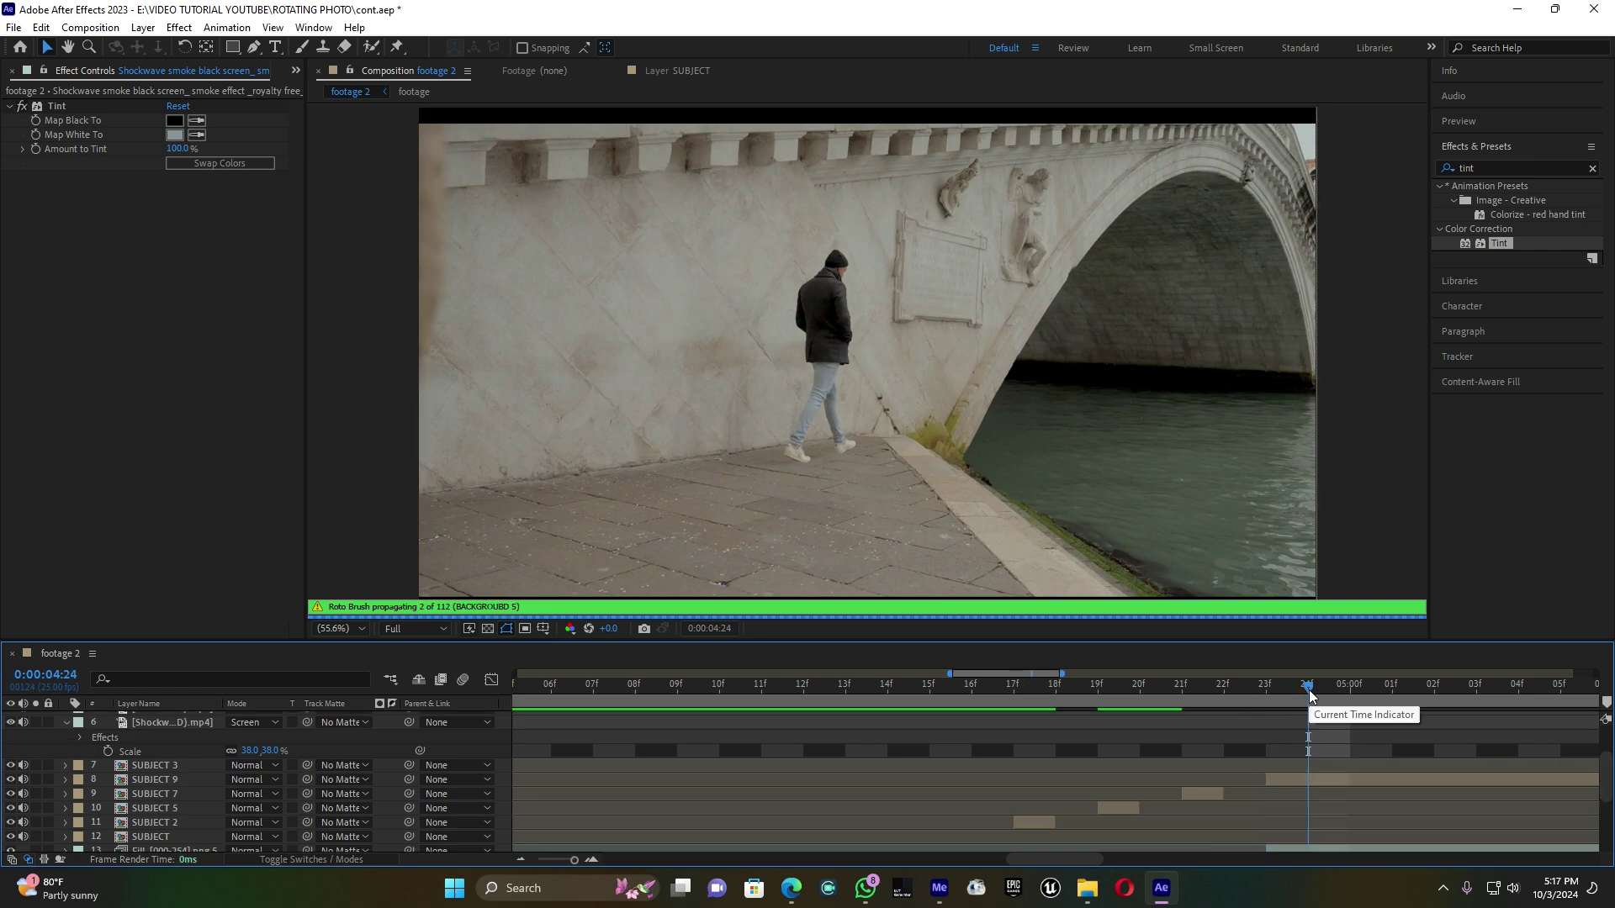
key("ctrl+shift+d")
left_click(1347, 691)
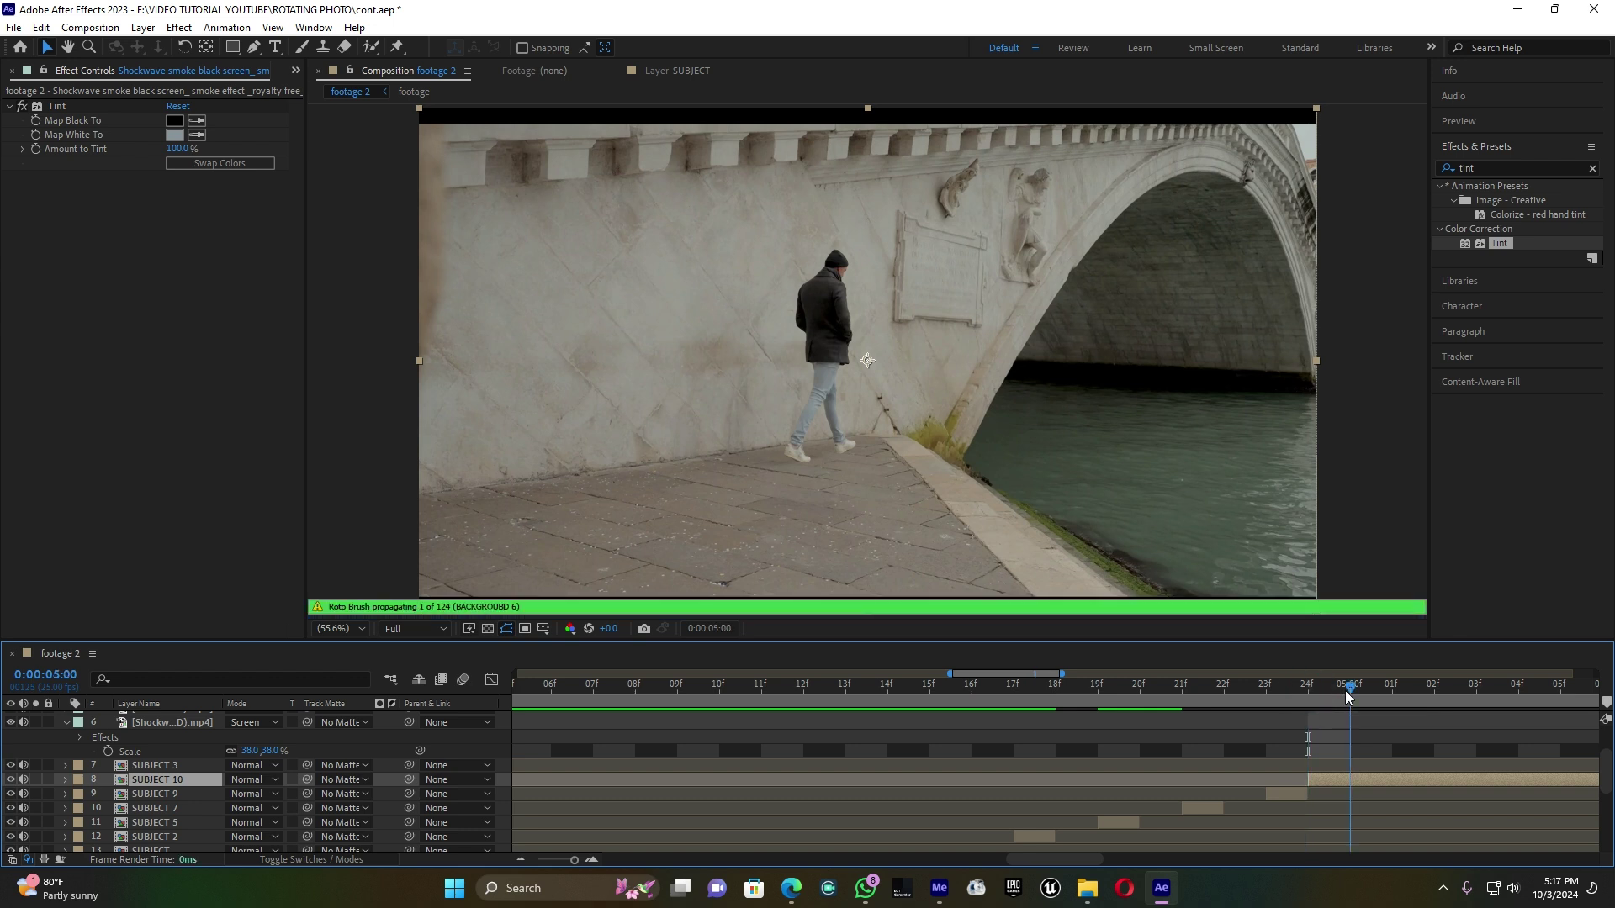
key("ctrl+shift+d")
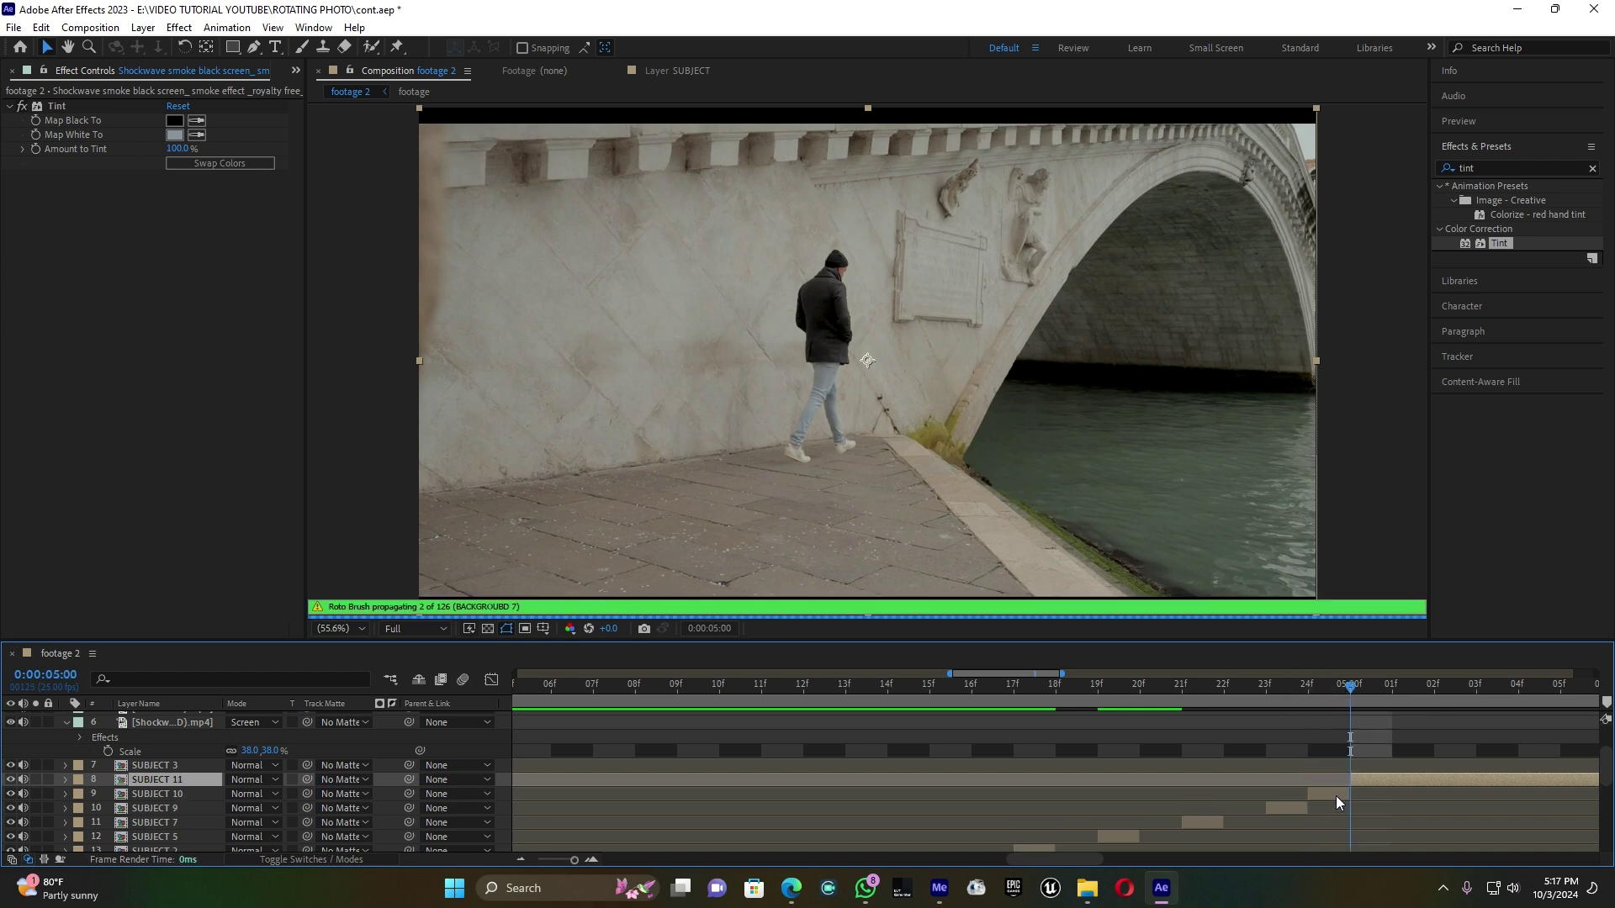
left_click(1336, 796)
key("Delete")
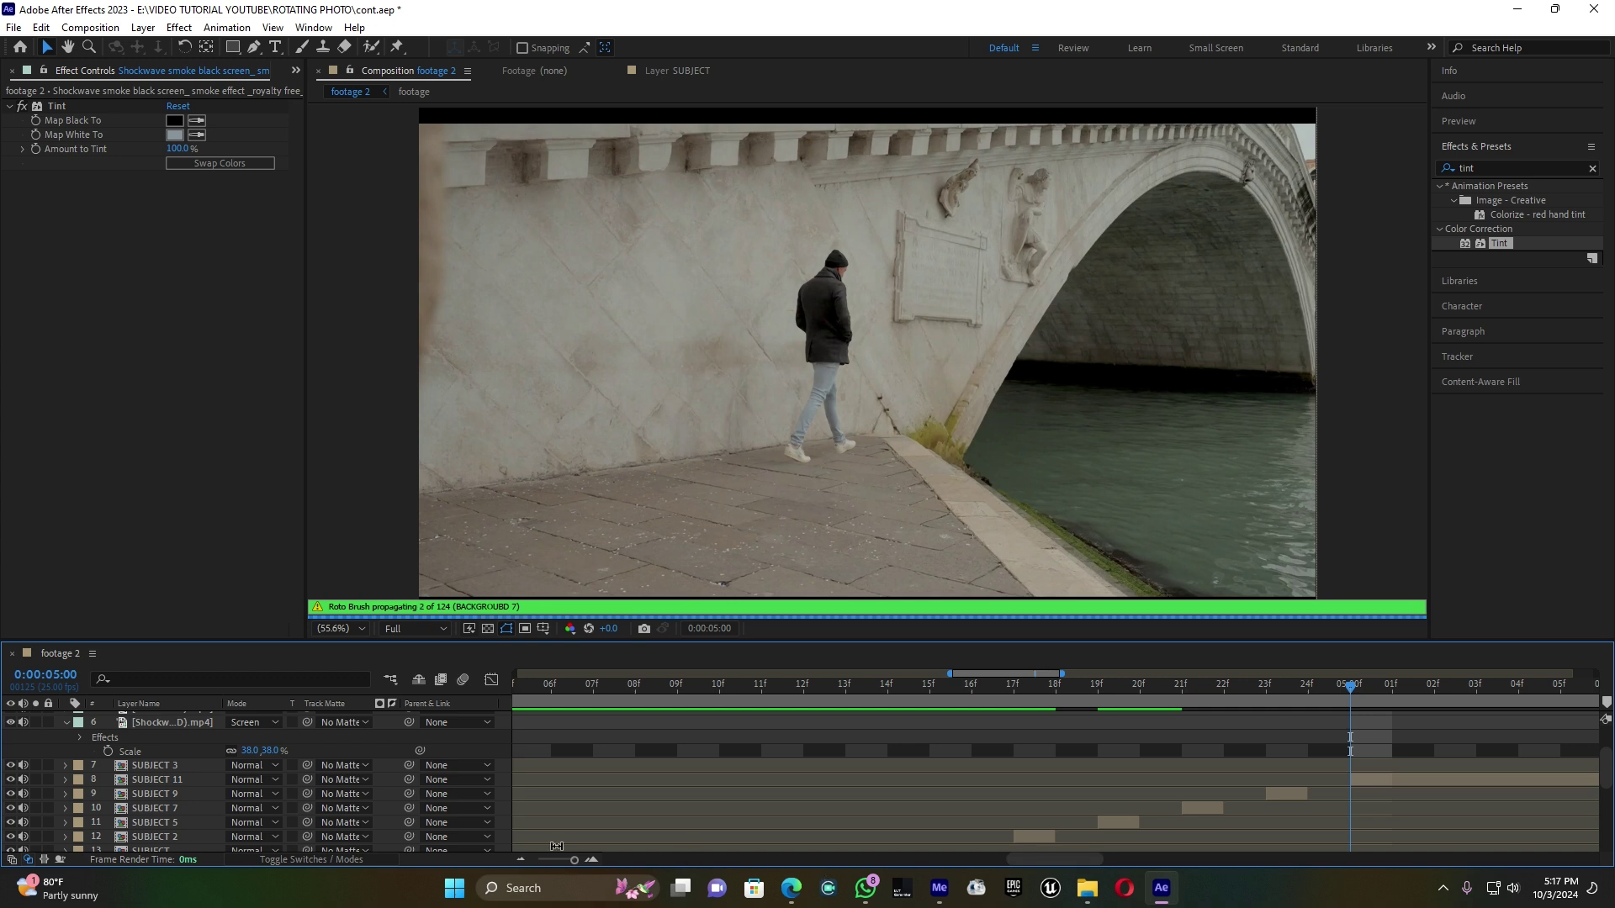
- Play and scrub through the section from 0:00:04:03 to check the man's flickering reappearance
left_click_drag(574, 860, 541, 859)
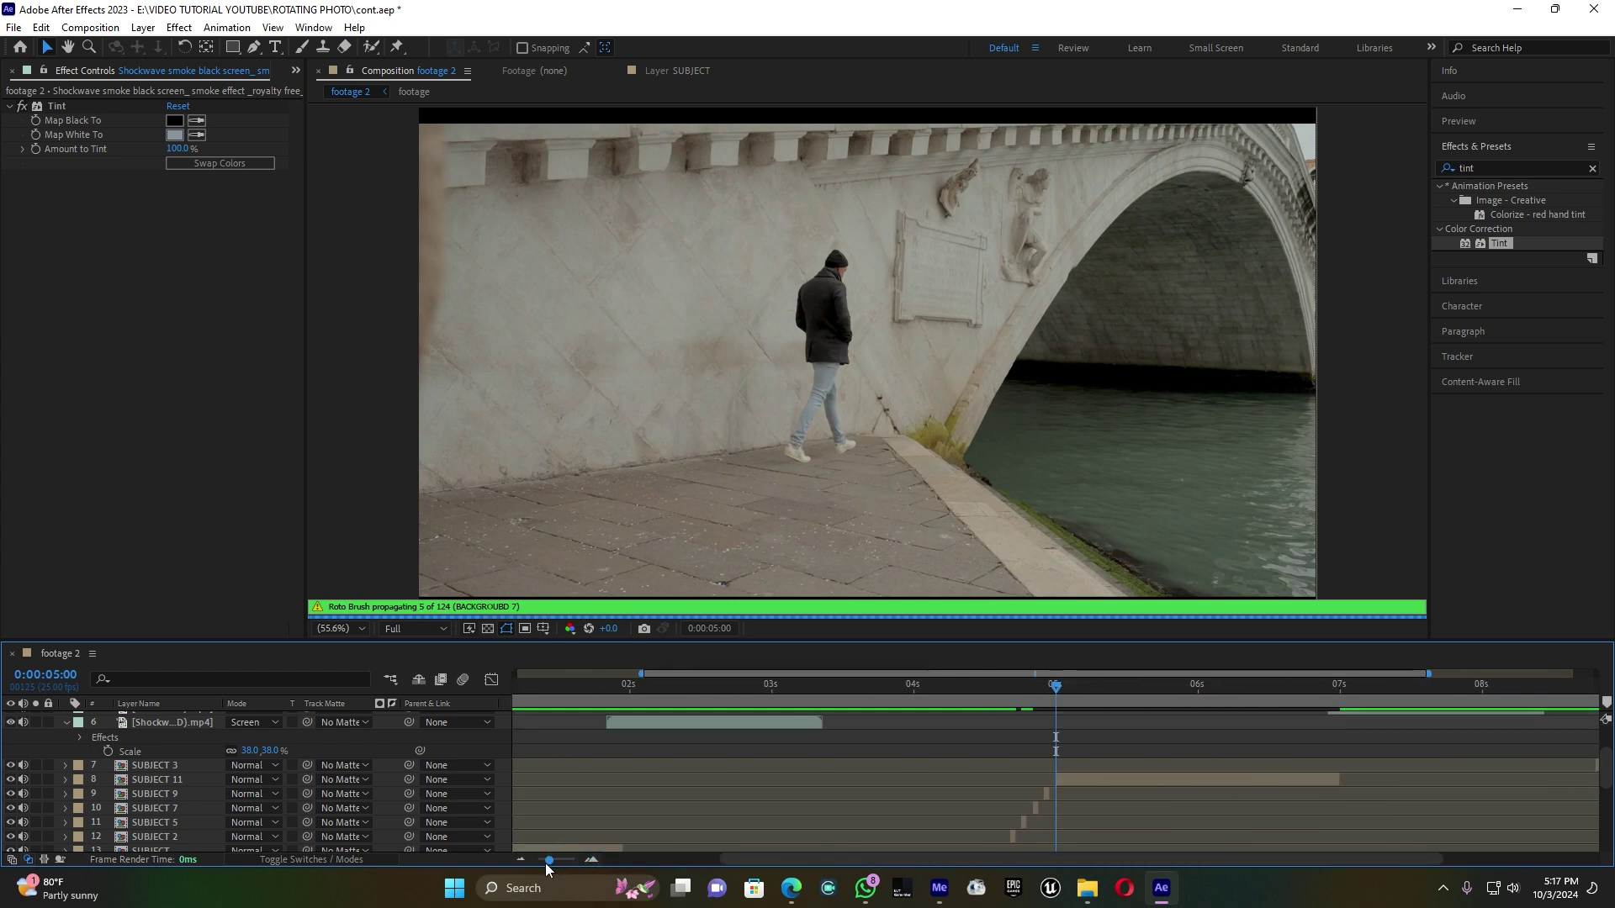
left_click(955, 683)
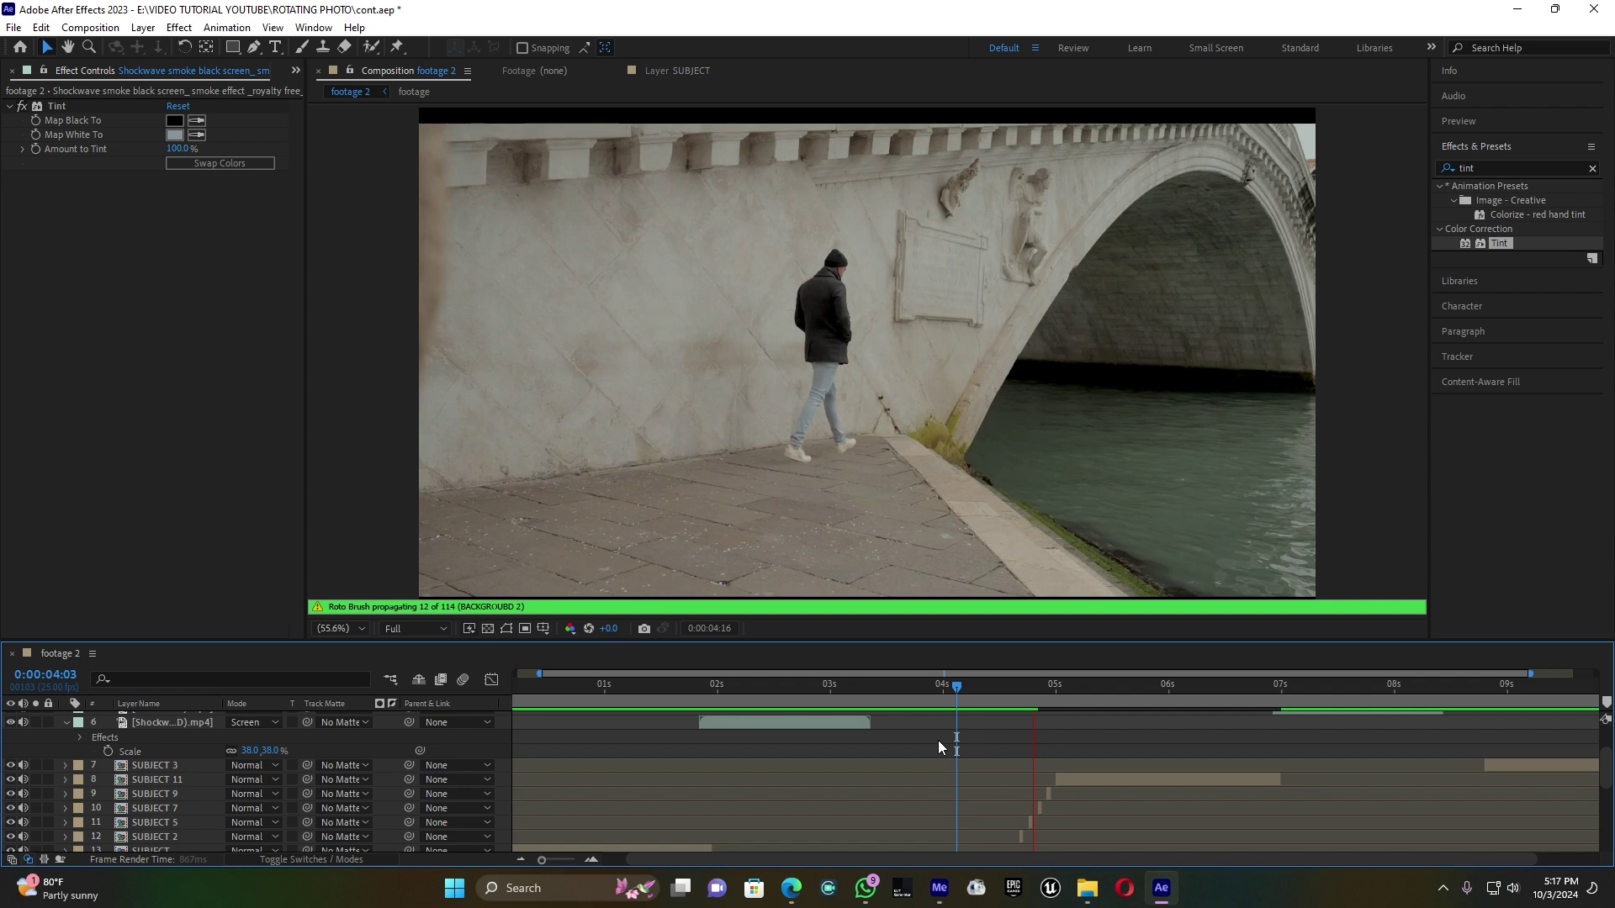
mouse_move(1022, 691)
left_mouse_down()
mouse_move(988, 692)
mouse_move(1046, 691)
mouse_move(1027, 690)
left_mouse_up()
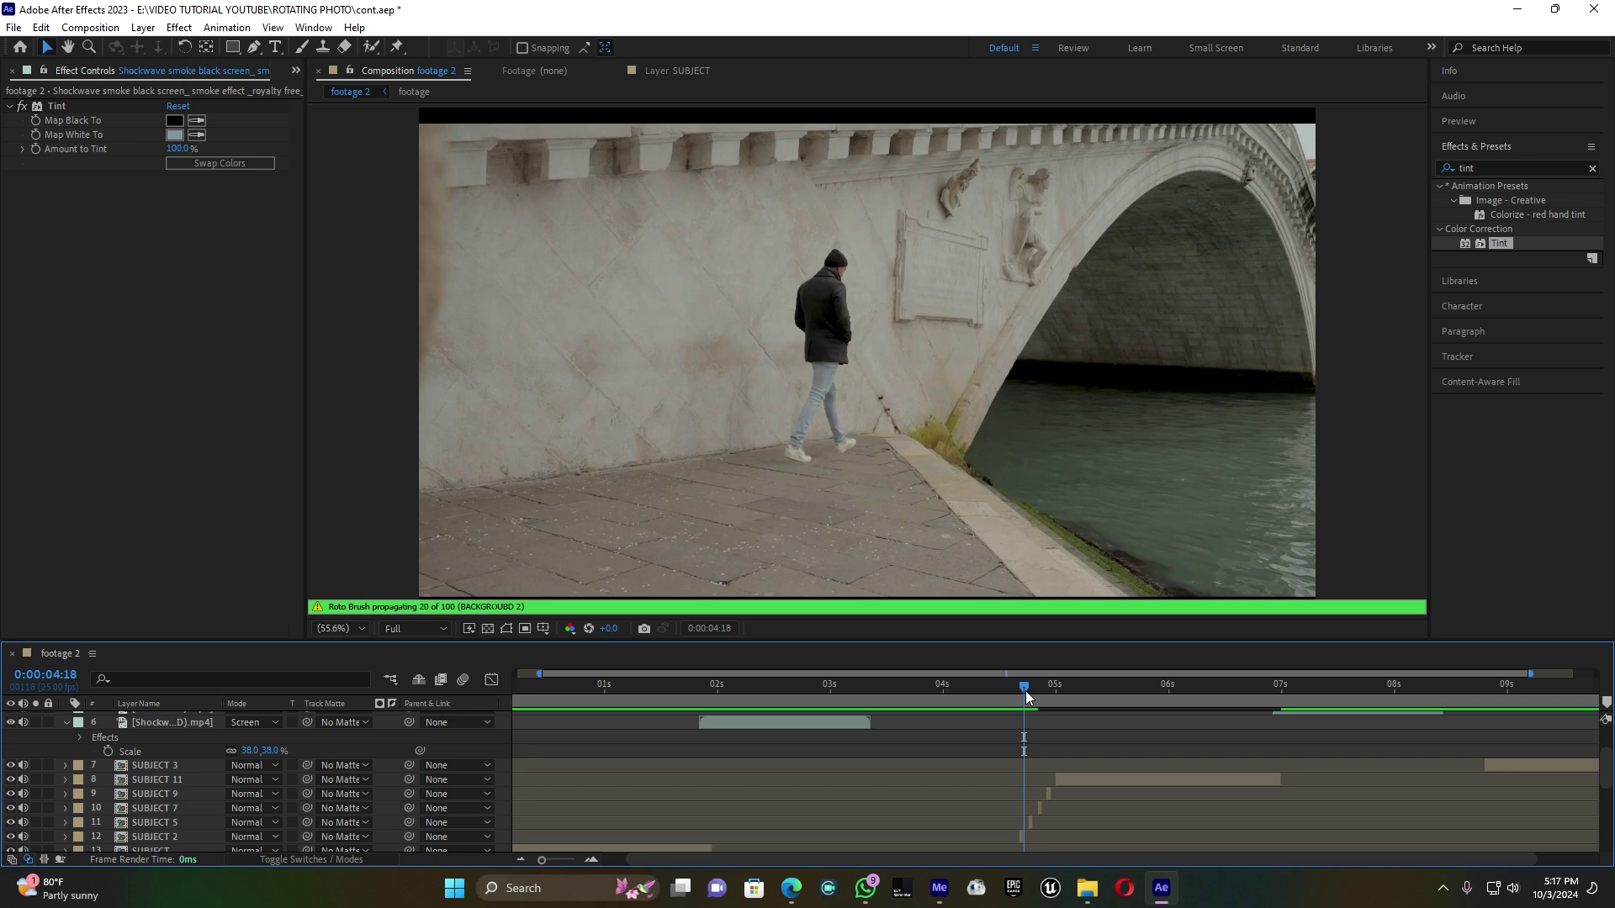
left_click_drag(1025, 689, 952, 689)
- Play back the whole composition from 0:00:00:00 to review the complete vanish and reappear effect
left_click(520, 860)
left_click(520, 860)
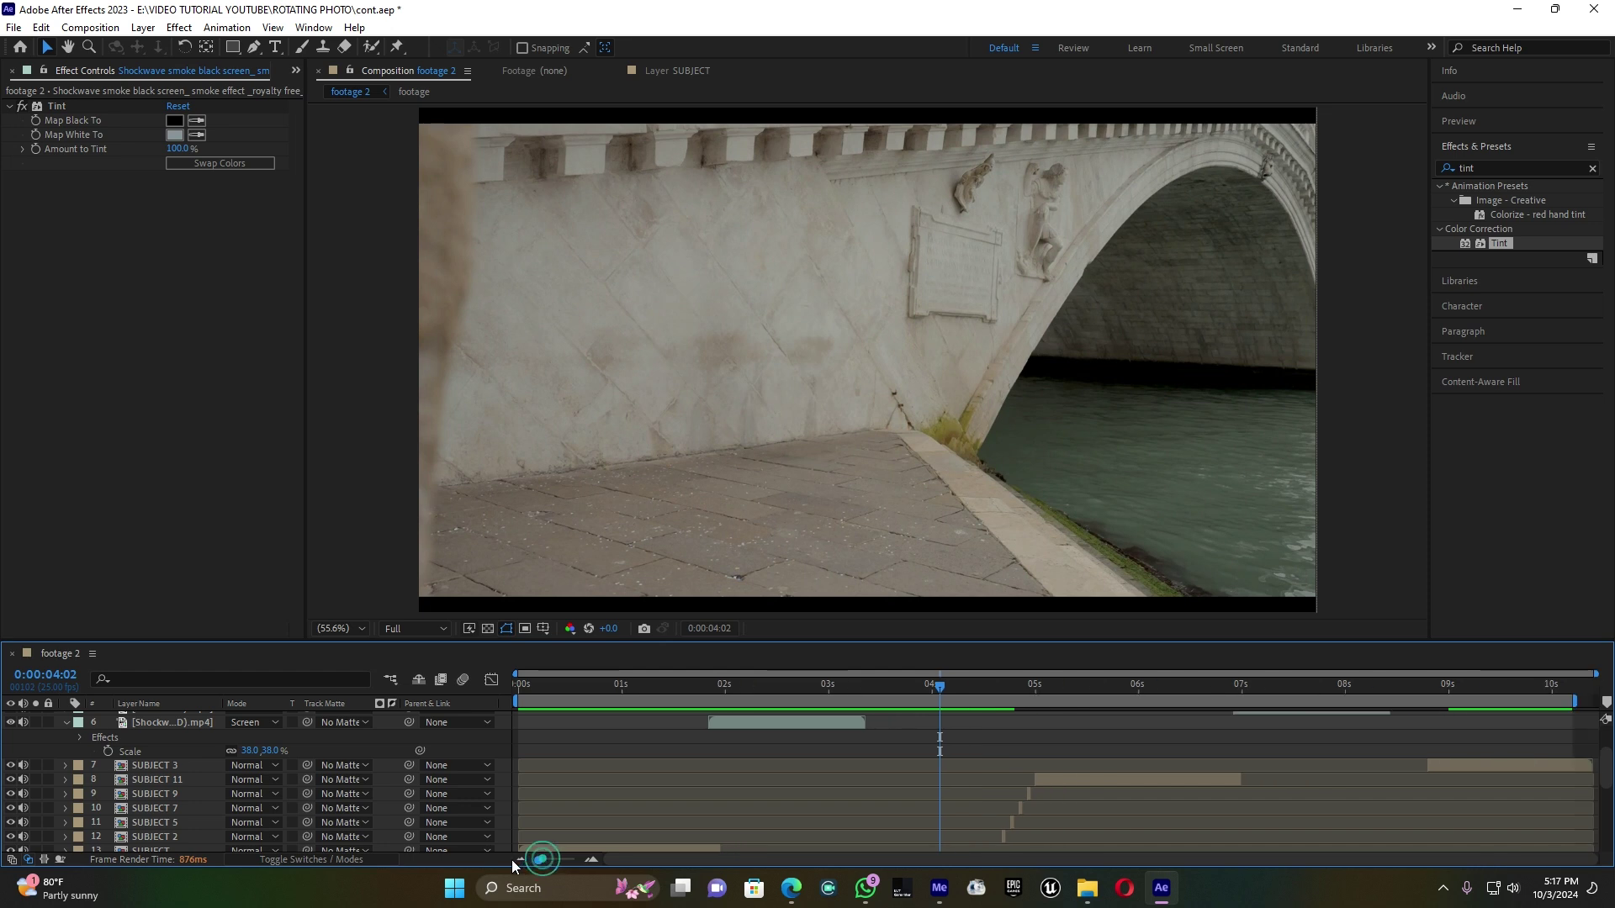
left_click_drag(594, 683, 461, 682)
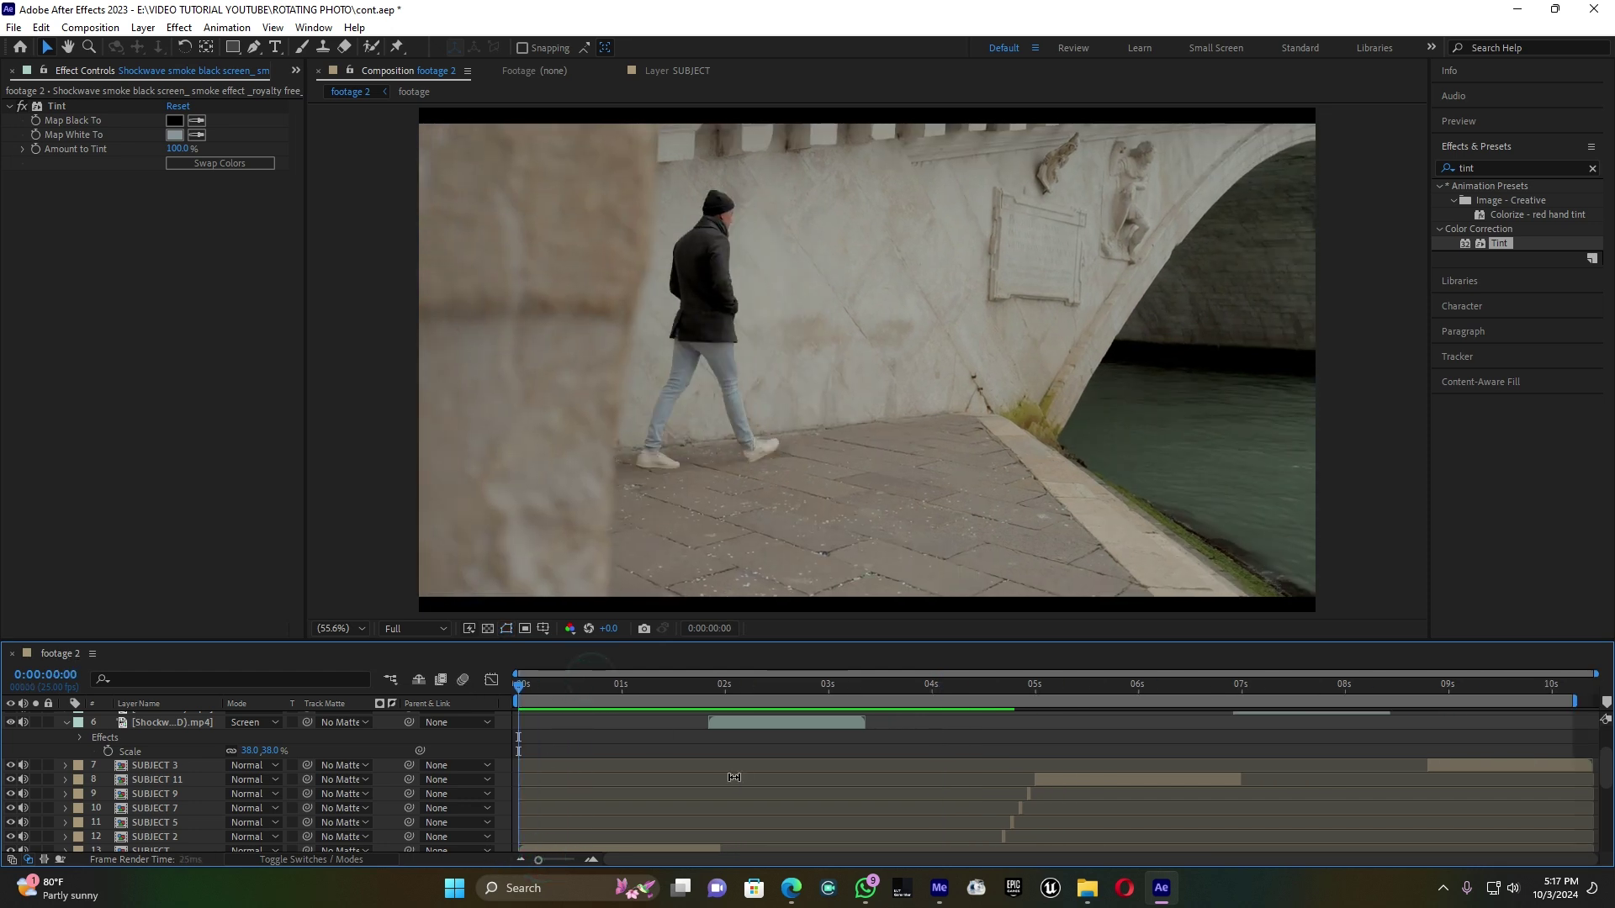
key("space")
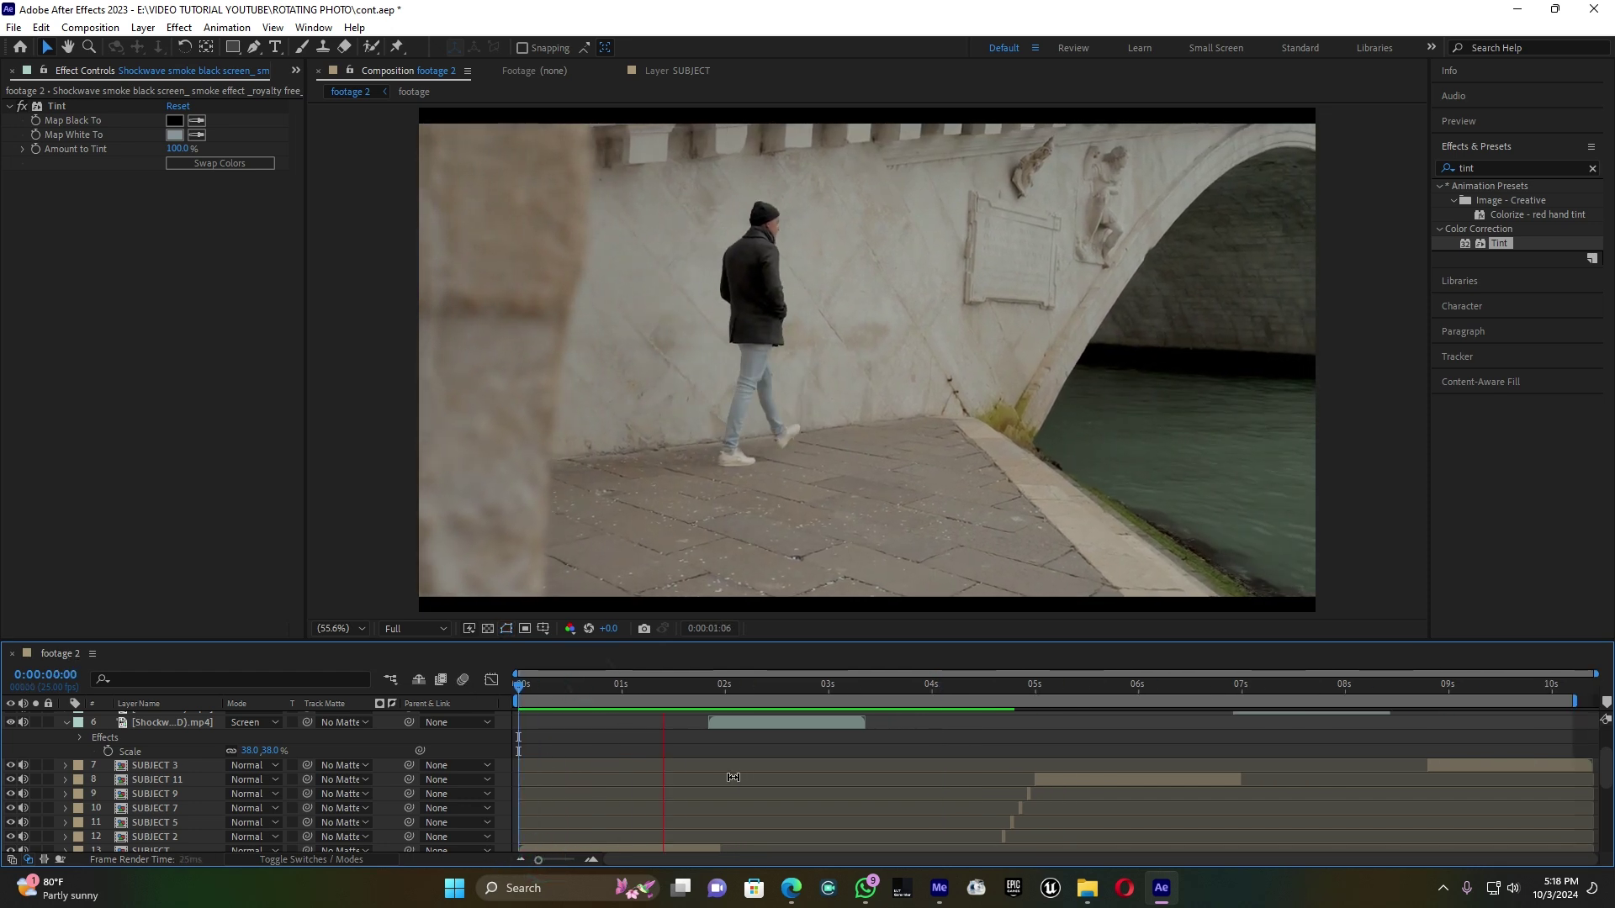